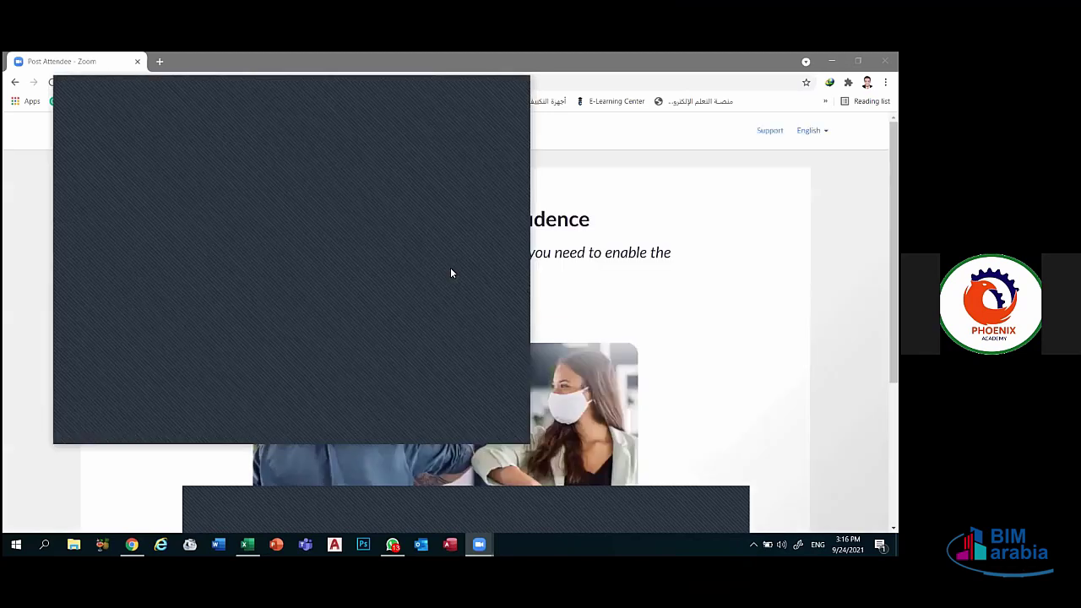
- Show the Windows desktop and launch Microsoft Word from the taskbar
key("super+d")
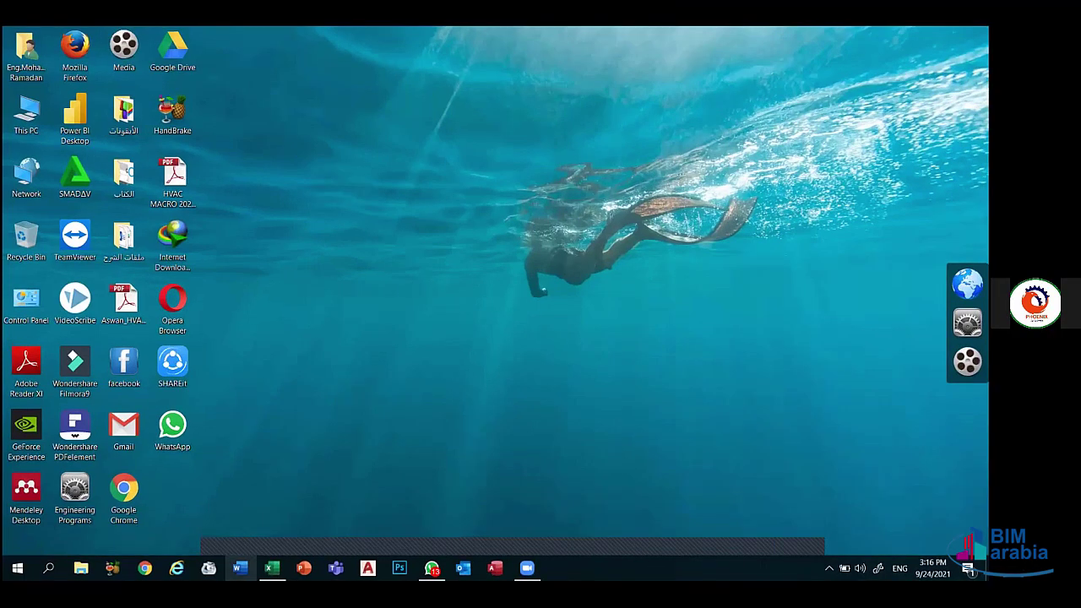
left_click(240, 567)
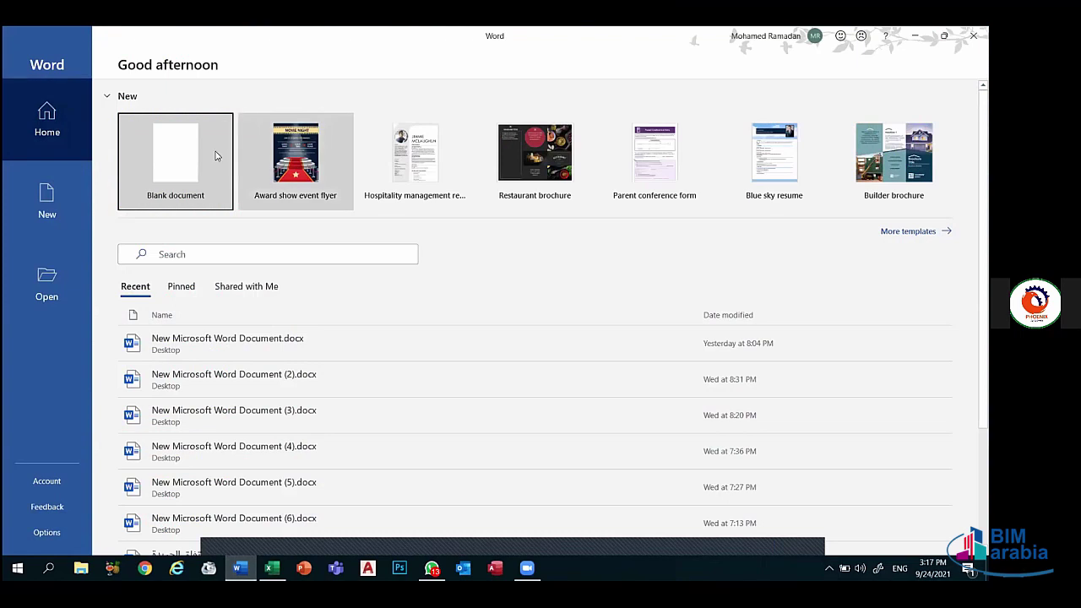
- Create a blank Word document and grow the font size to 24 points
left_click(216, 155)
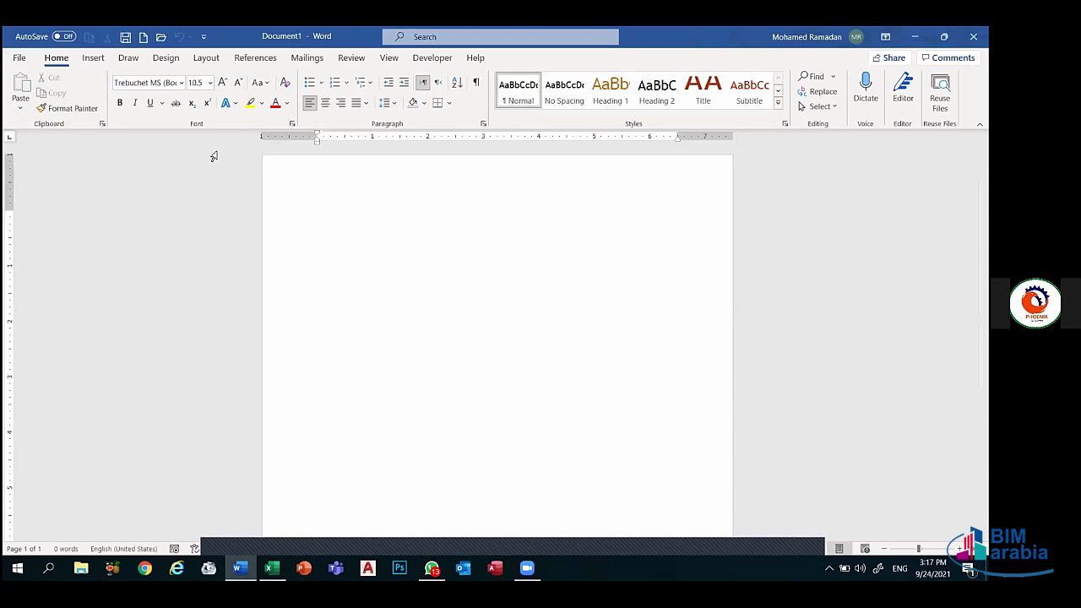
left_click(221, 82)
left_click(221, 82)
left_click(221, 82)
left_click(222, 82)
left_click(221, 82)
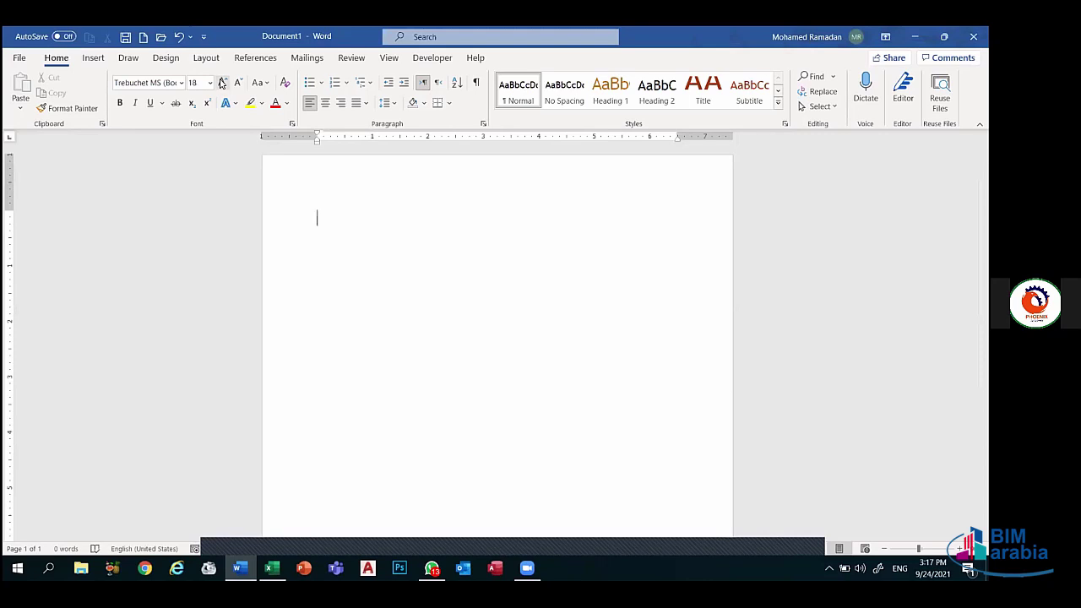
left_click(222, 82)
left_click(225, 85)
left_click(222, 84)
- Type -1x - 1y + 3z, correcting the variable letters to lowercase
type("X")
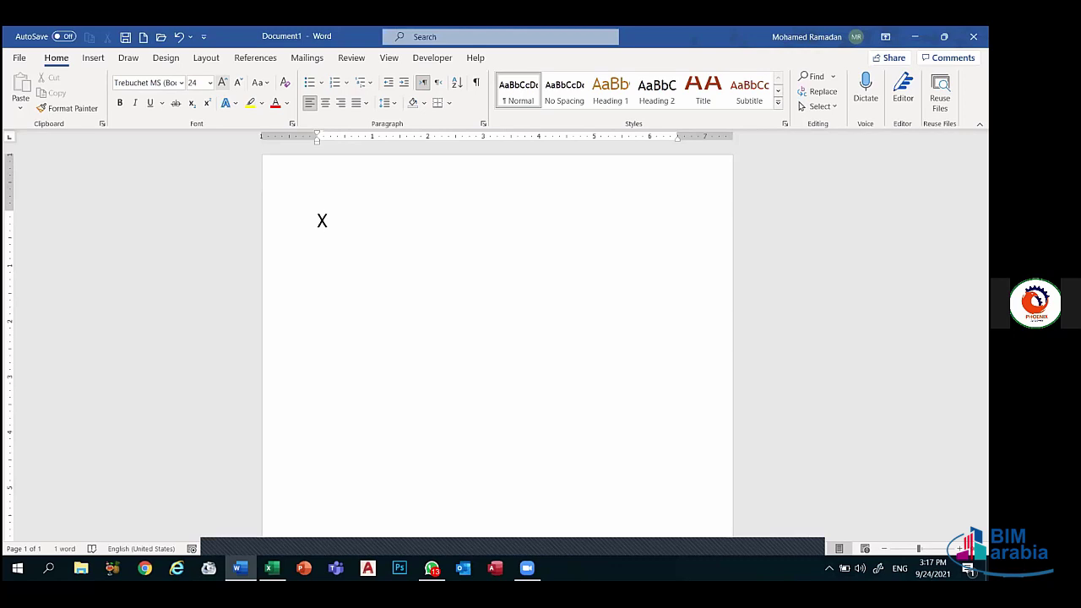
key("BackSpace")
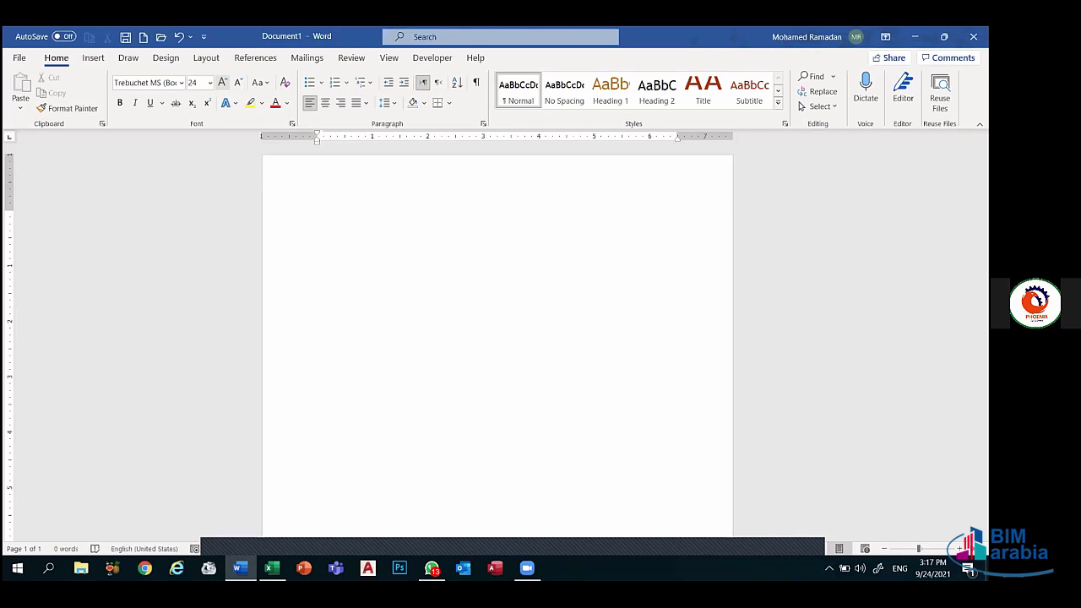
type("-1")
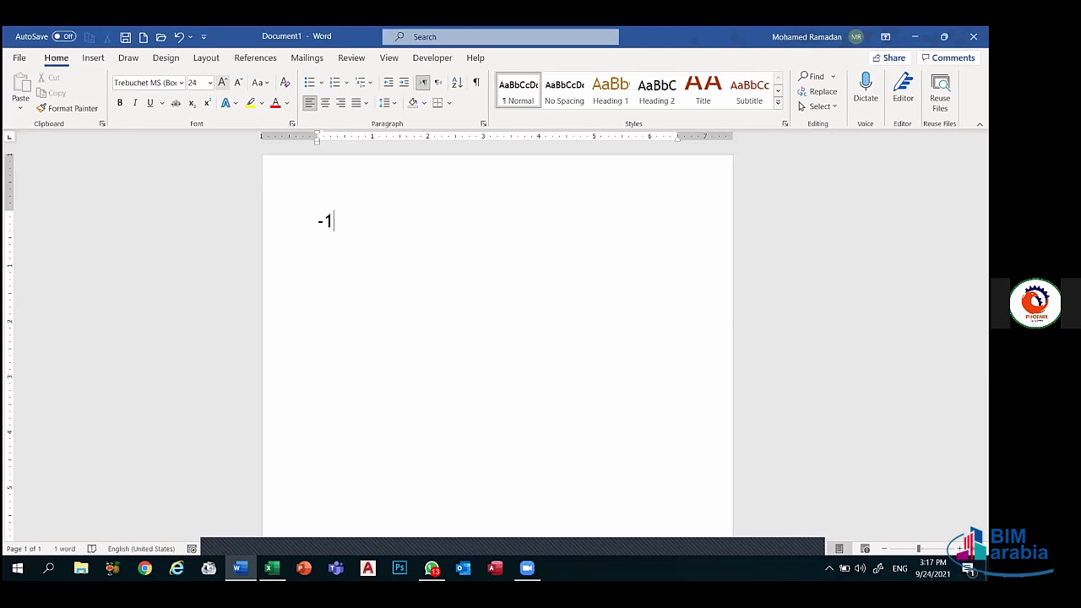
type("X ")
type("-")
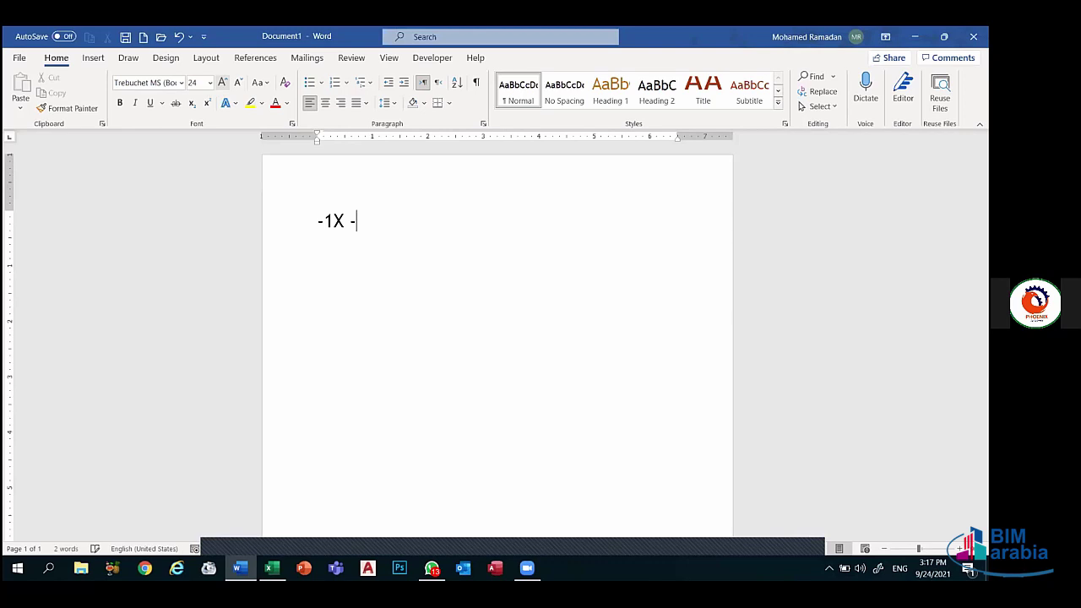
type(" 1")
type("Y ")
type("+ ")
type("3")
type("Z")
key("BackSpace")
type("z")
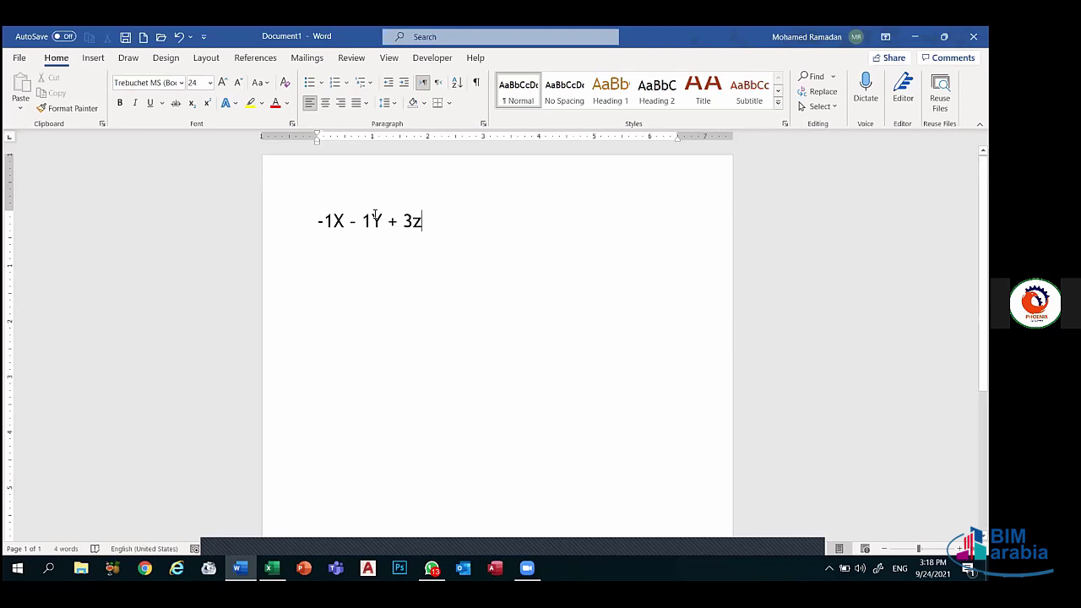
left_click(381, 221)
key("BackSpace")
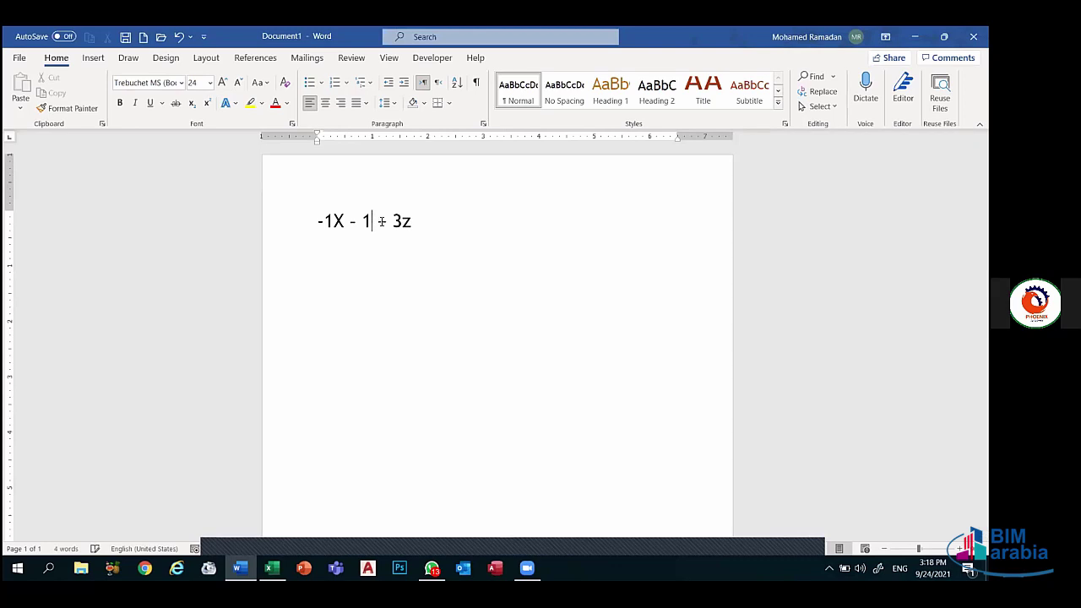
type("y")
left_click(344, 221)
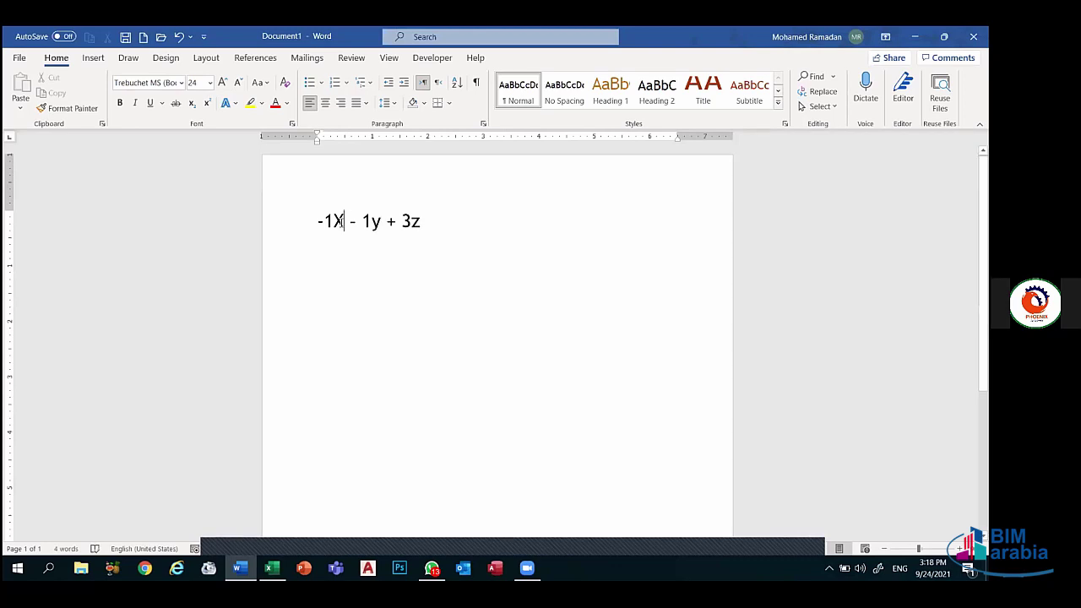
key("BackSpace")
type("x")
- Finish the first equation with = 2, start a new line, and check Excel's matrix
left_click(424, 221)
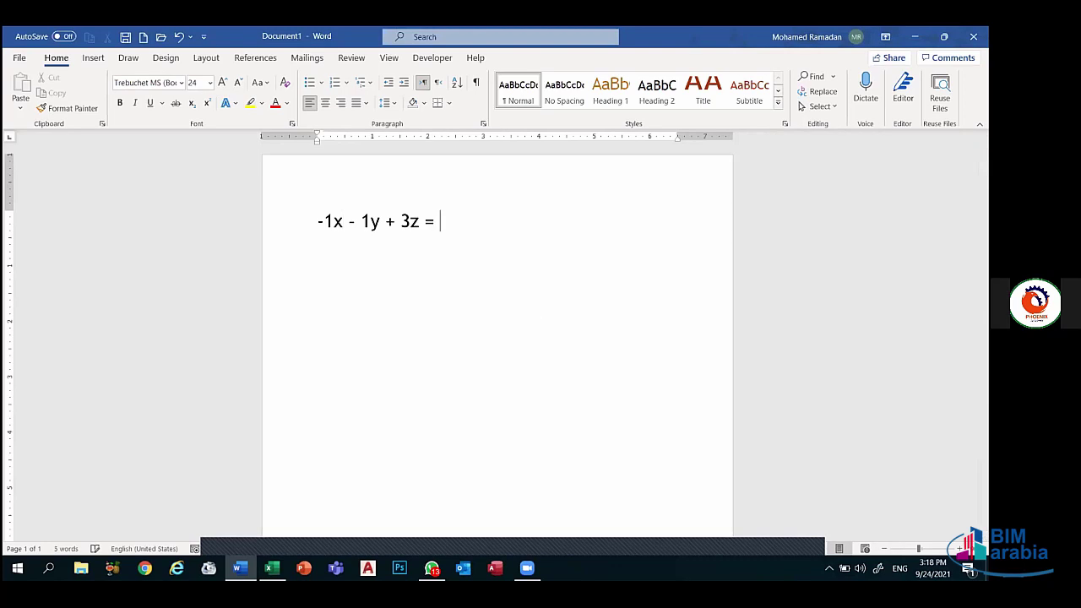
type("2")
key("Return")
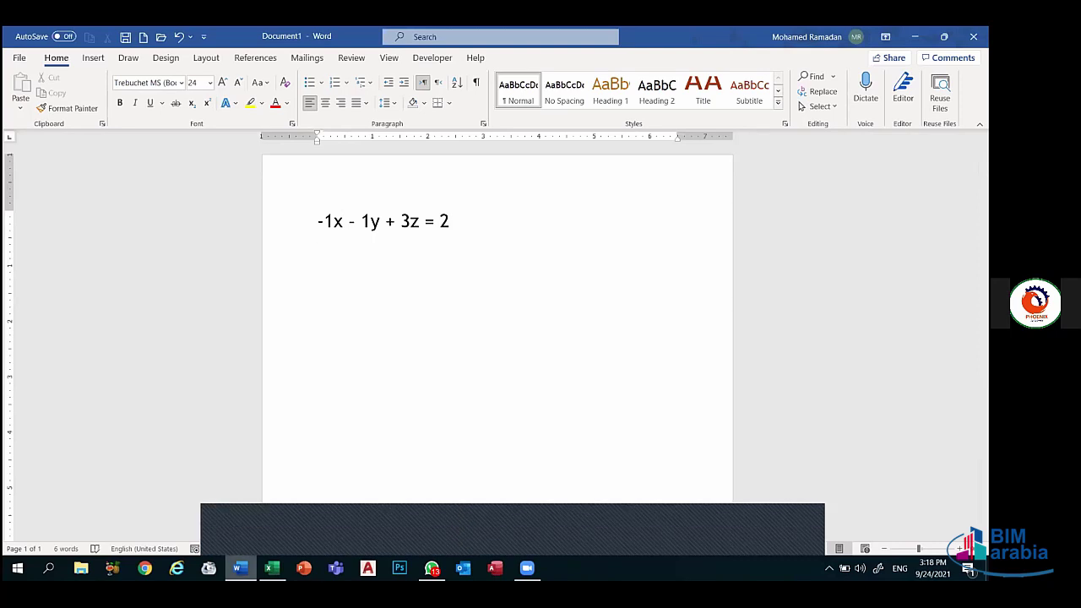
right_click(430, 564)
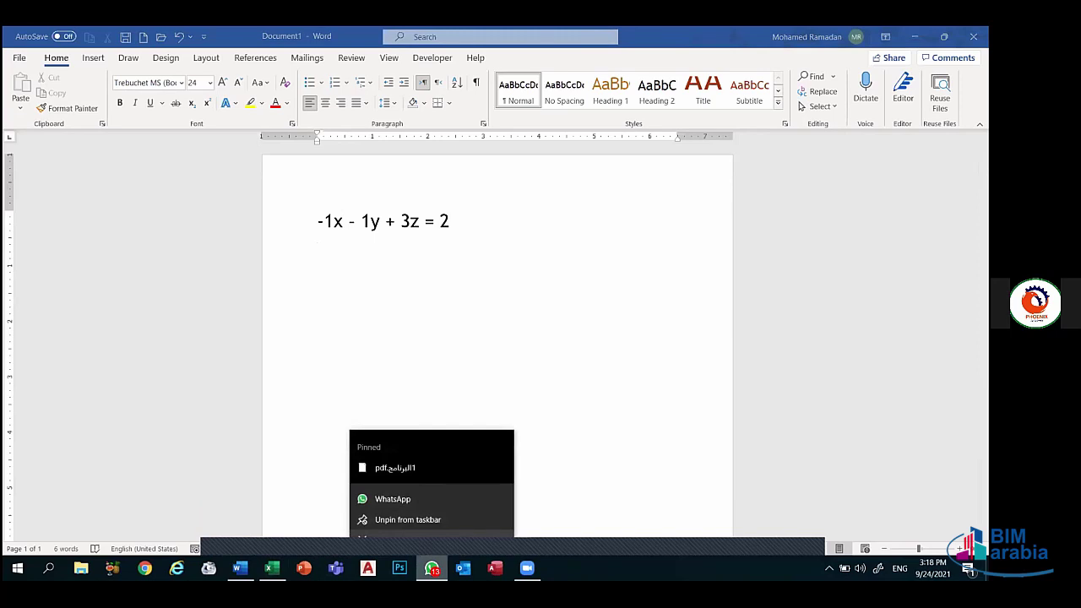
key("alt+Tab")
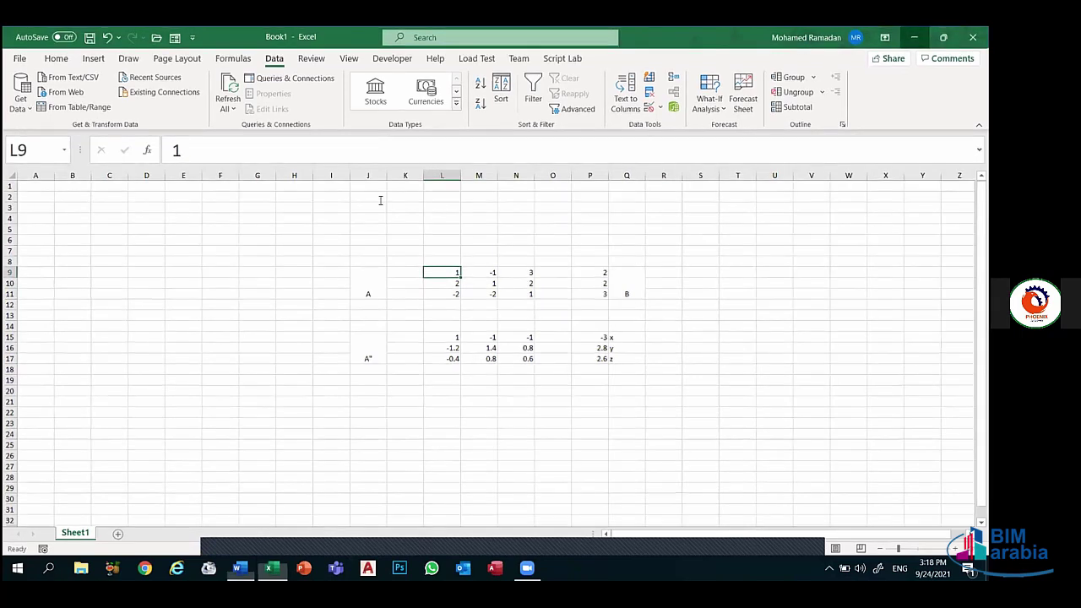
key("alt+Tab")
- Type the second equation 2x + 1y + 2z = 2, checking it against Excel
type("2")
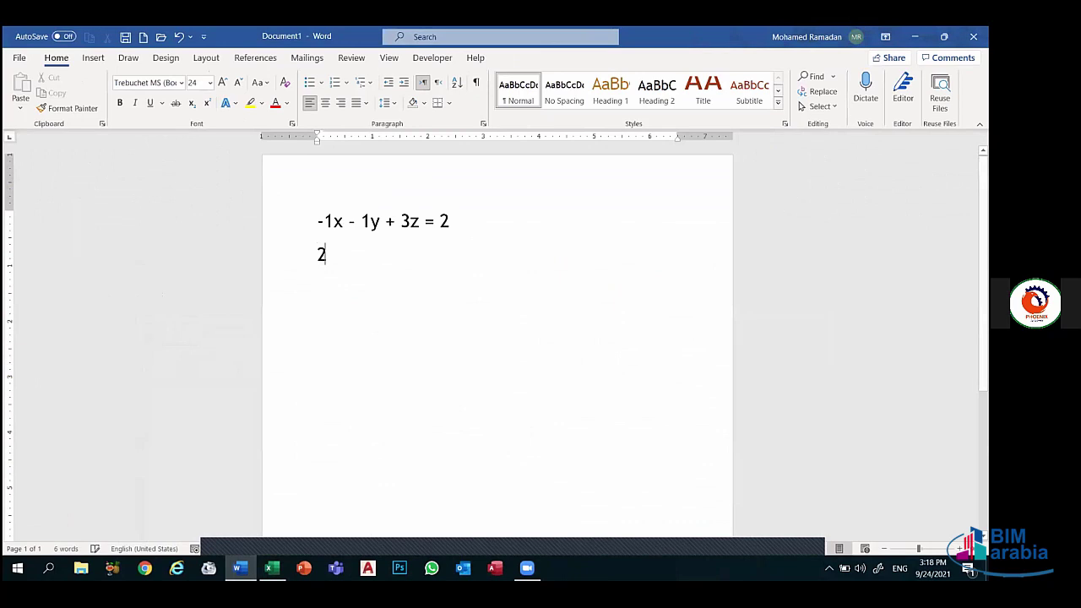
type("x ")
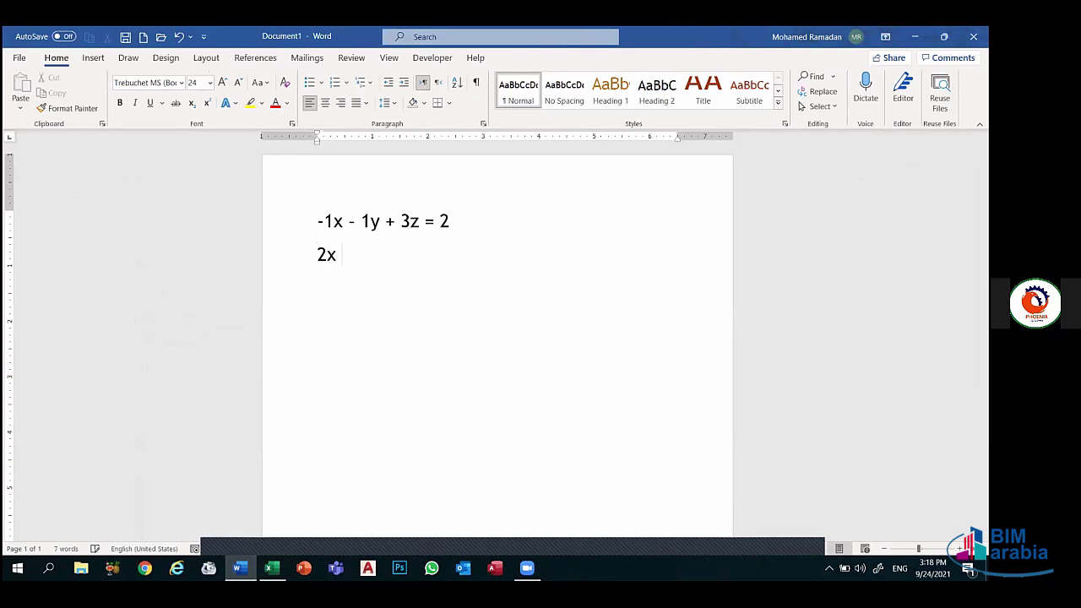
type("+ ")
type("1y ")
type("+")
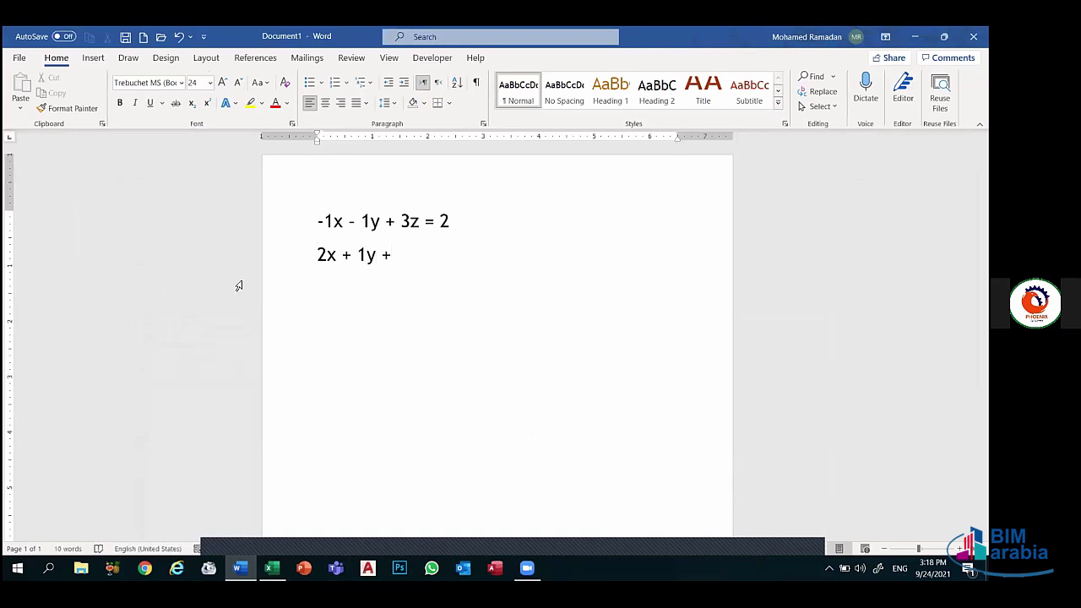
type(" 2z")
type(" =")
type(" 2")
key("alt+Tab")
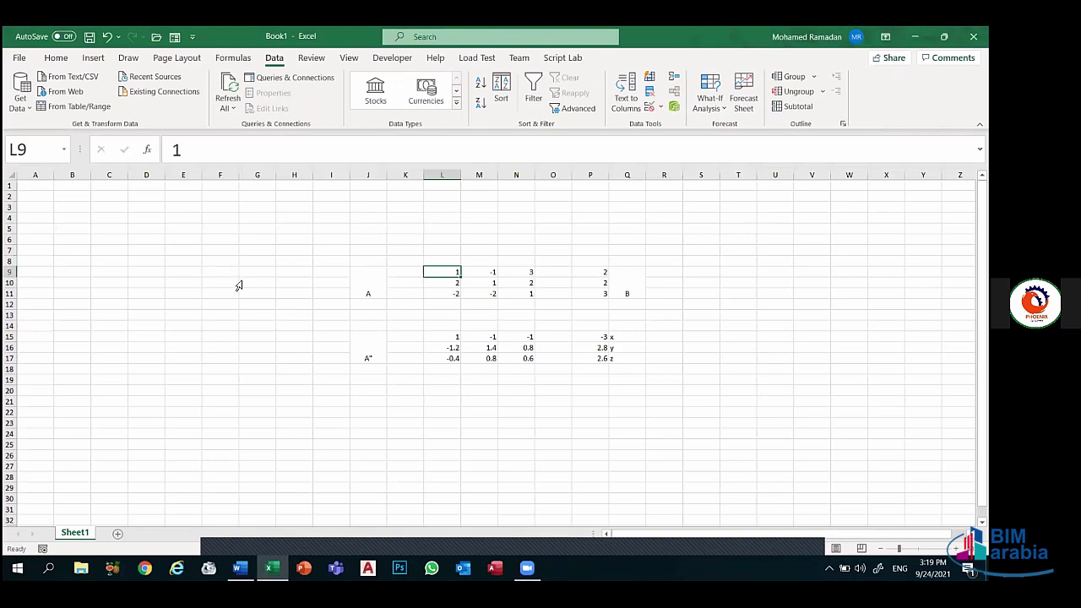
key("alt+Tab")
- On a new line type the third equation -2x -2y + 1 =3, verifying coefficients in Excel
key("Return")
type("-2x")
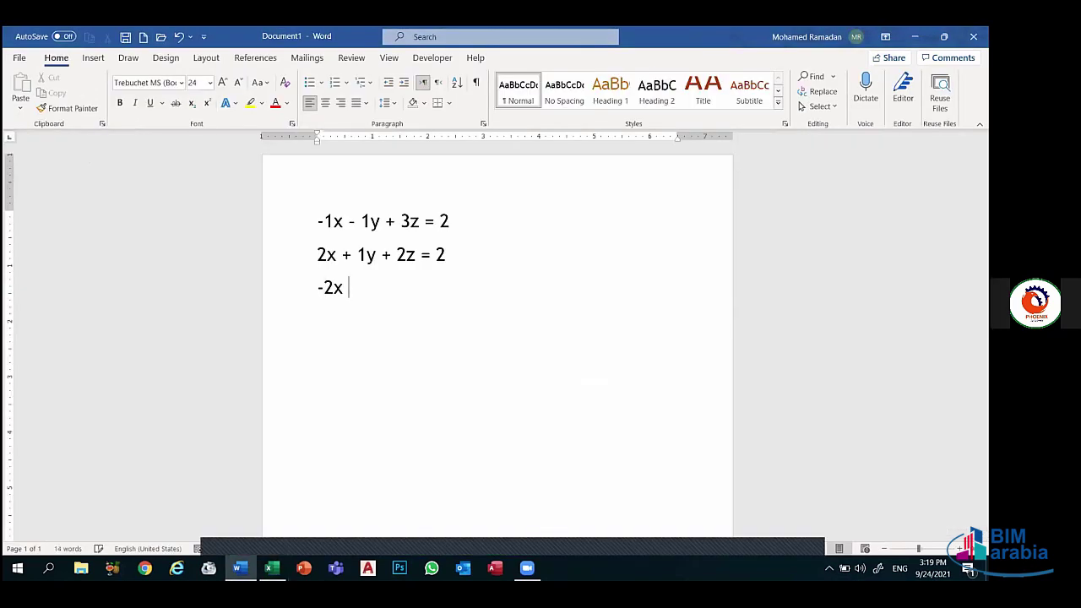
key("alt+Tab")
key("alt+Tab")
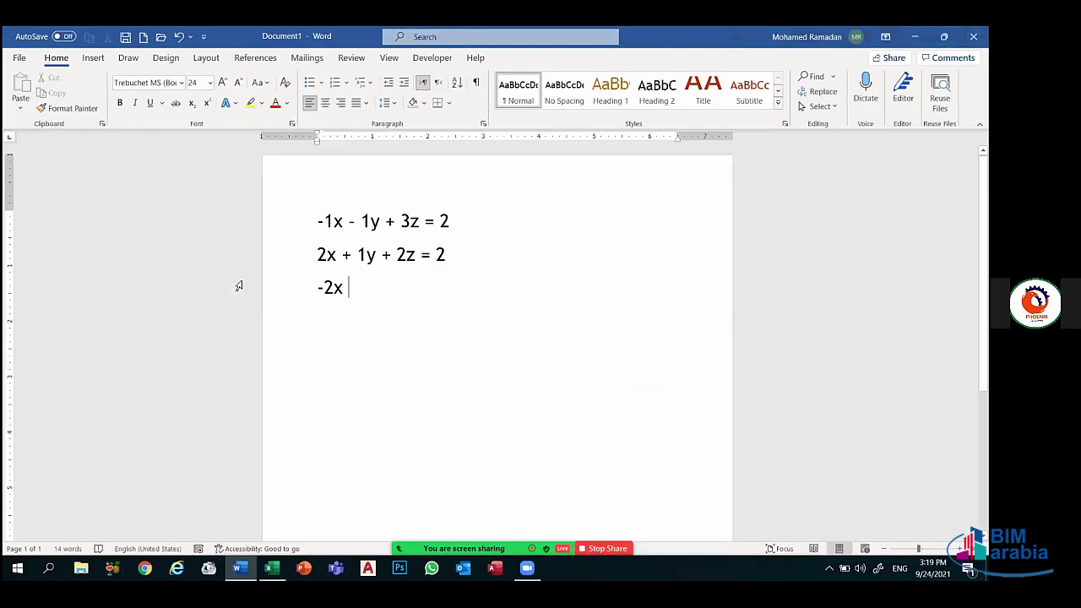
type("-2")
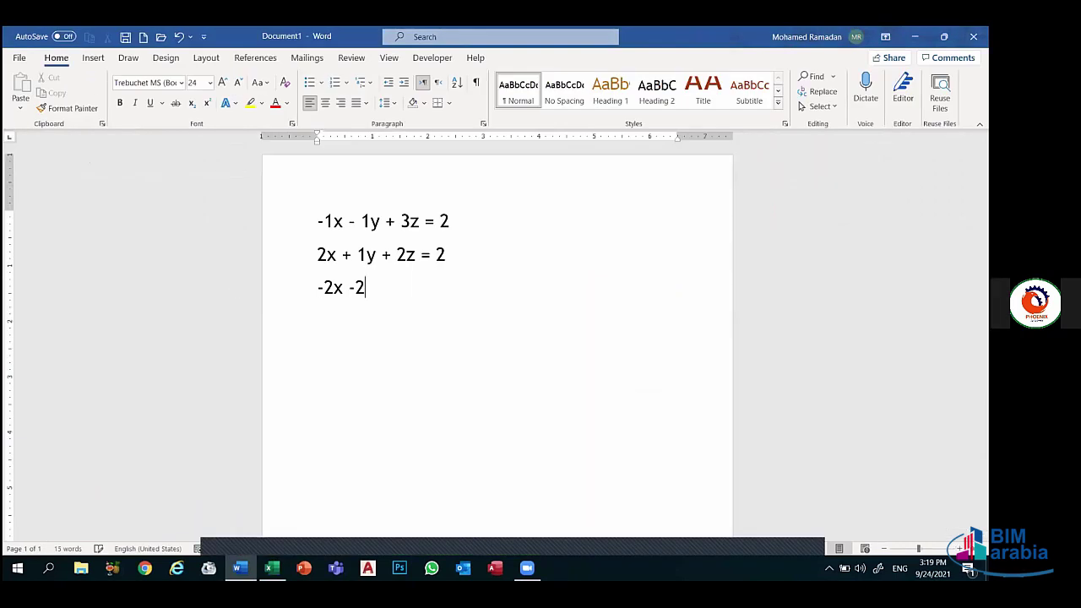
type("y")
key("alt+Tab")
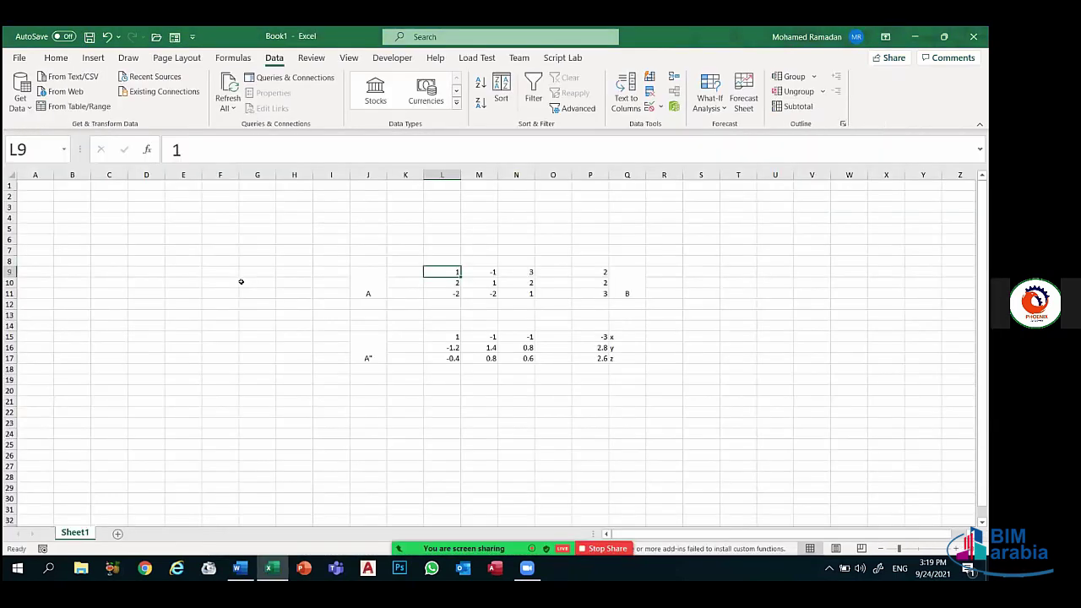
key("alt+Tab")
type("+ ")
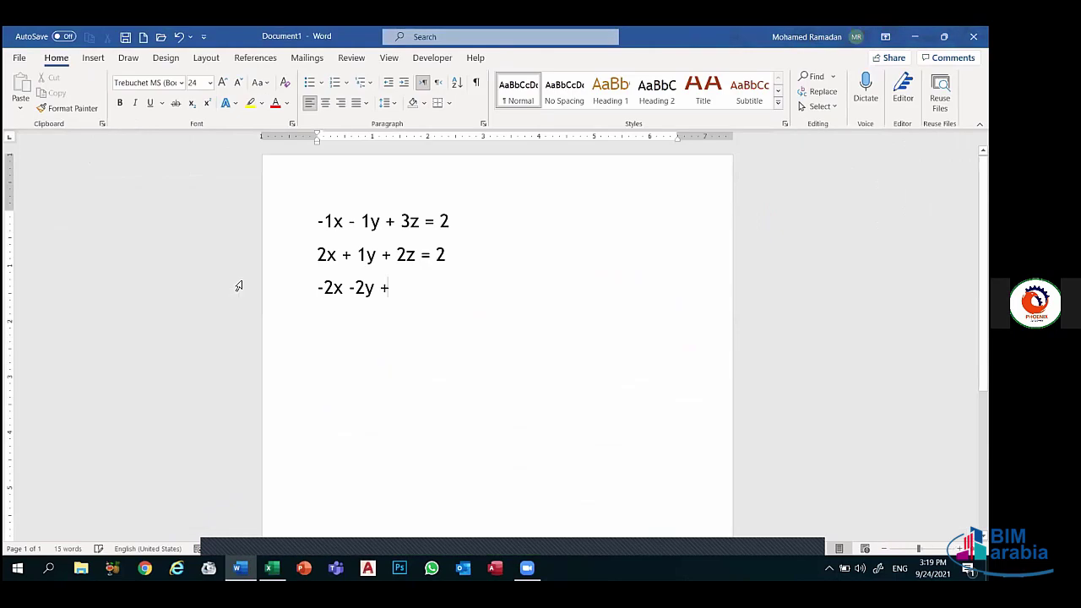
type("1 ")
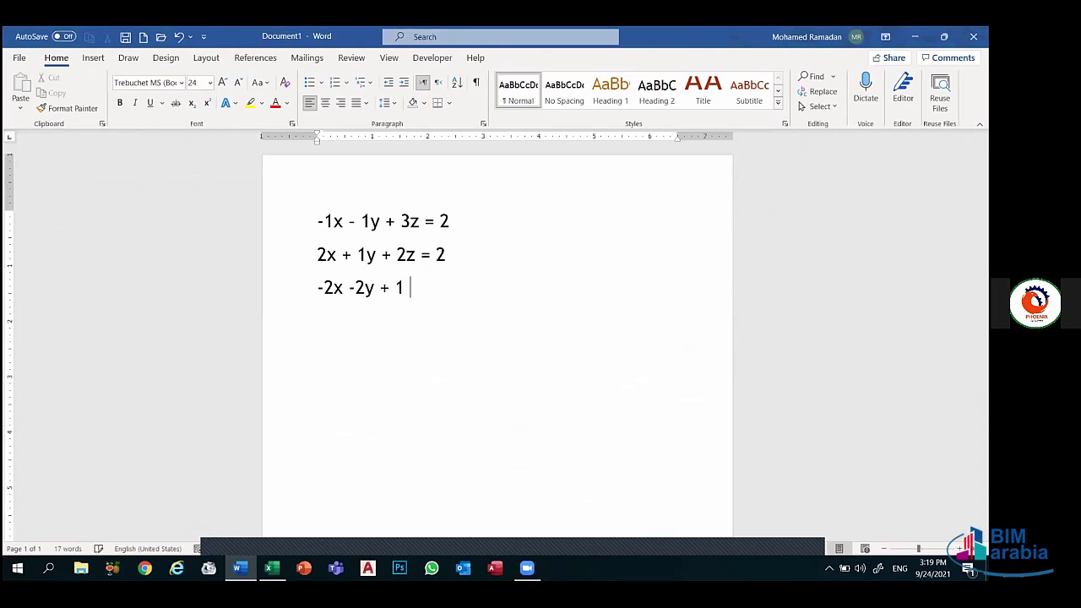
type("=")
key("alt+Tab")
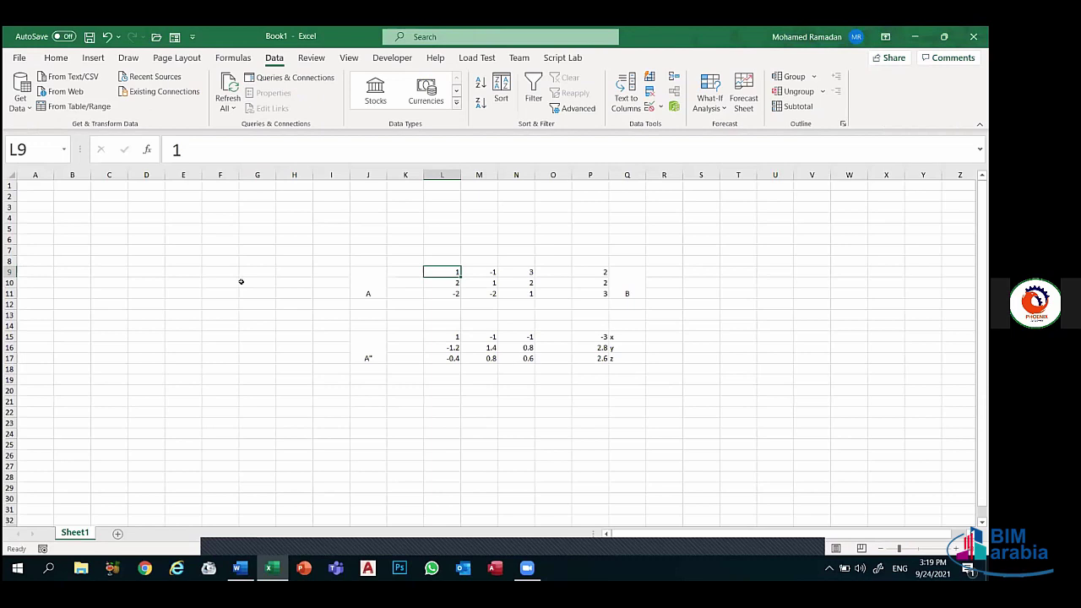
key("alt+Tab")
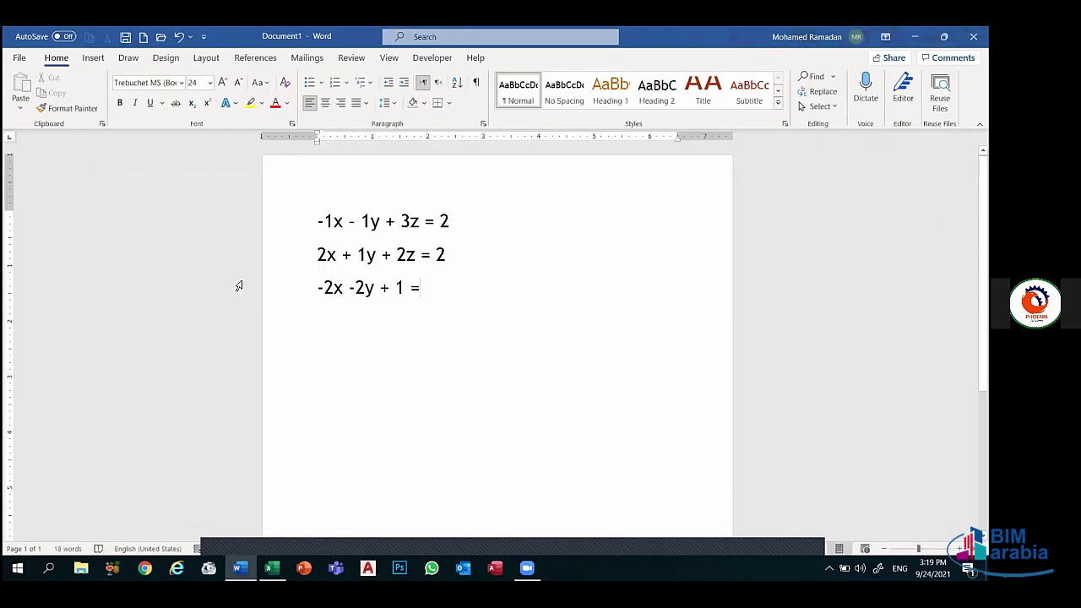
type("3")
- Add z after the 1 in the third equation and center all three equations
left_click(396, 290)
type("z")
key("ctrl+a")
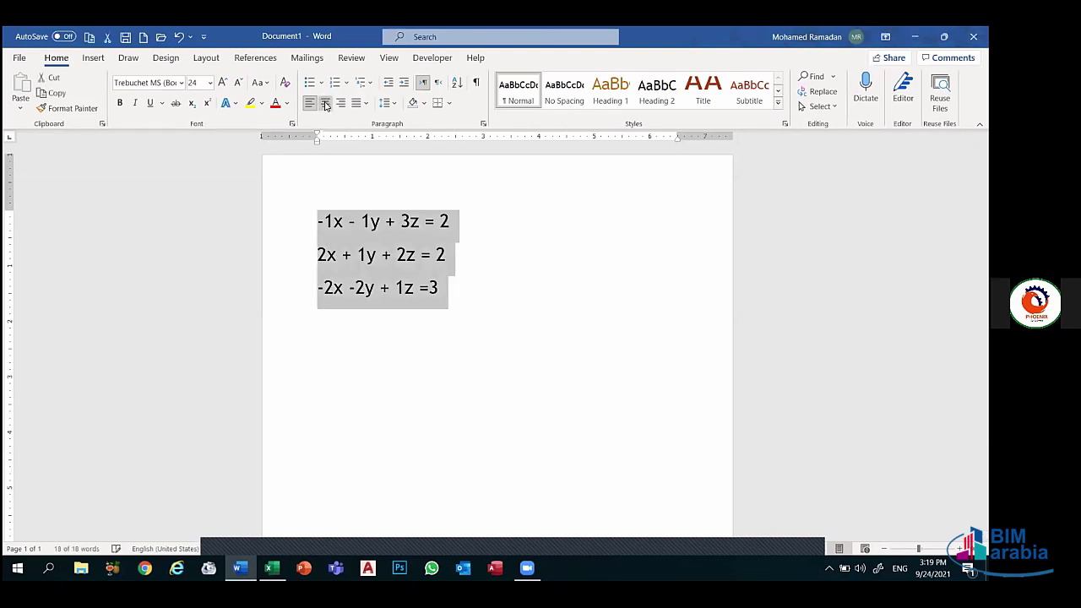
left_click(326, 102)
- Set the equations to 48 points and switch back to the Excel worksheet
left_click(223, 84)
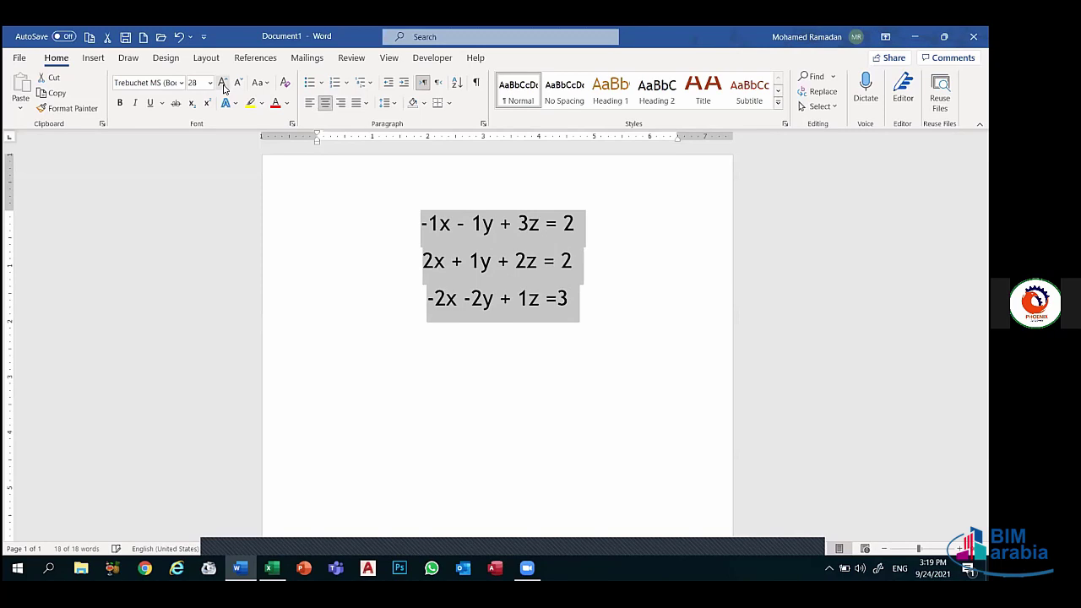
left_click(223, 84)
left_click(223, 84)
left_click(223, 84)
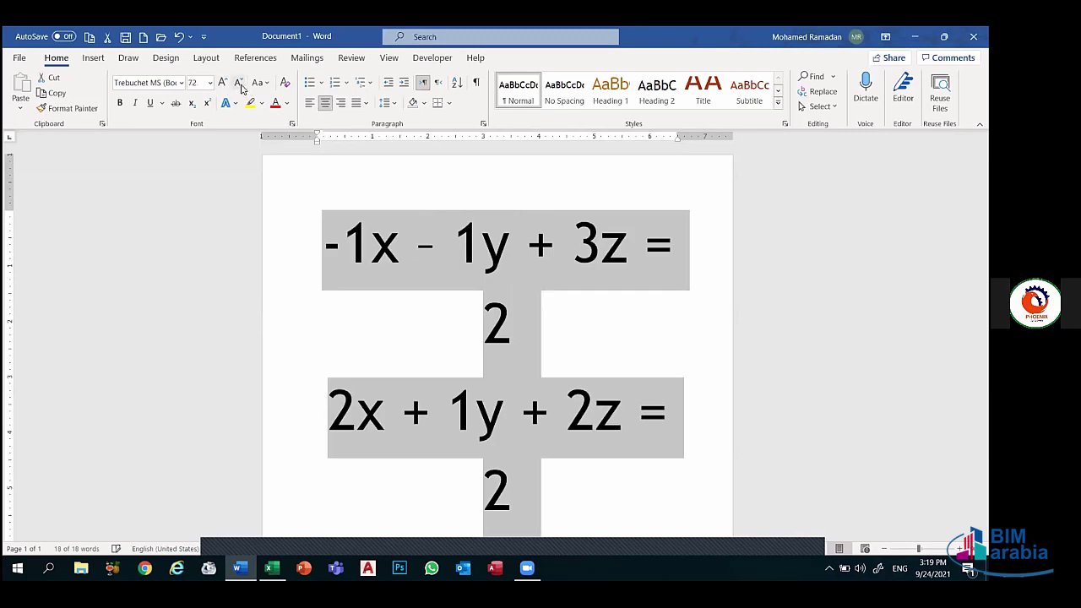
left_click(239, 84)
left_click(552, 253)
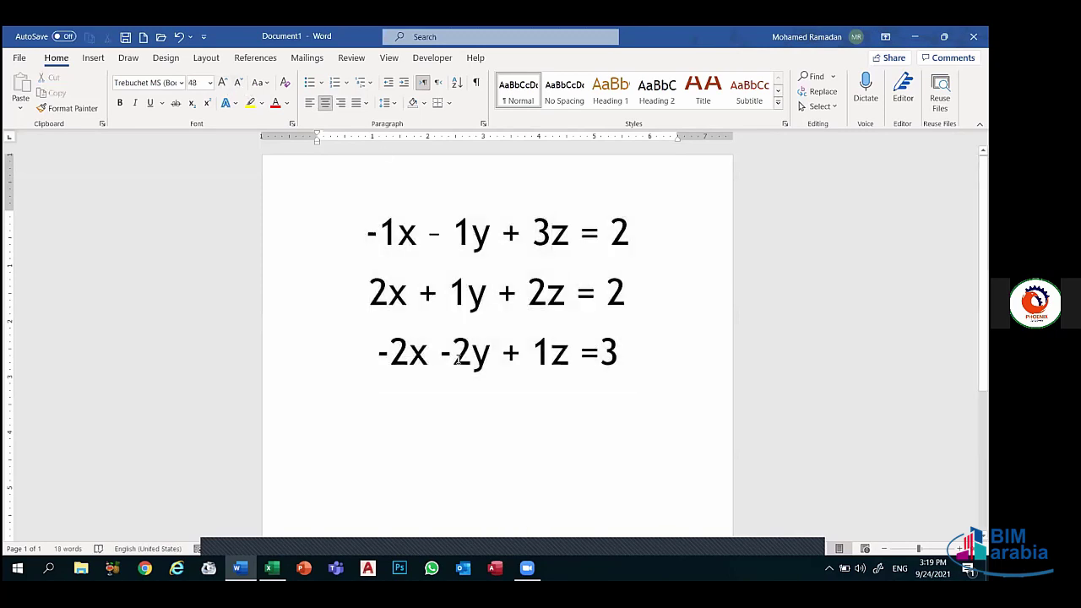
left_click(550, 232)
left_click(629, 344)
key("alt+Tab")
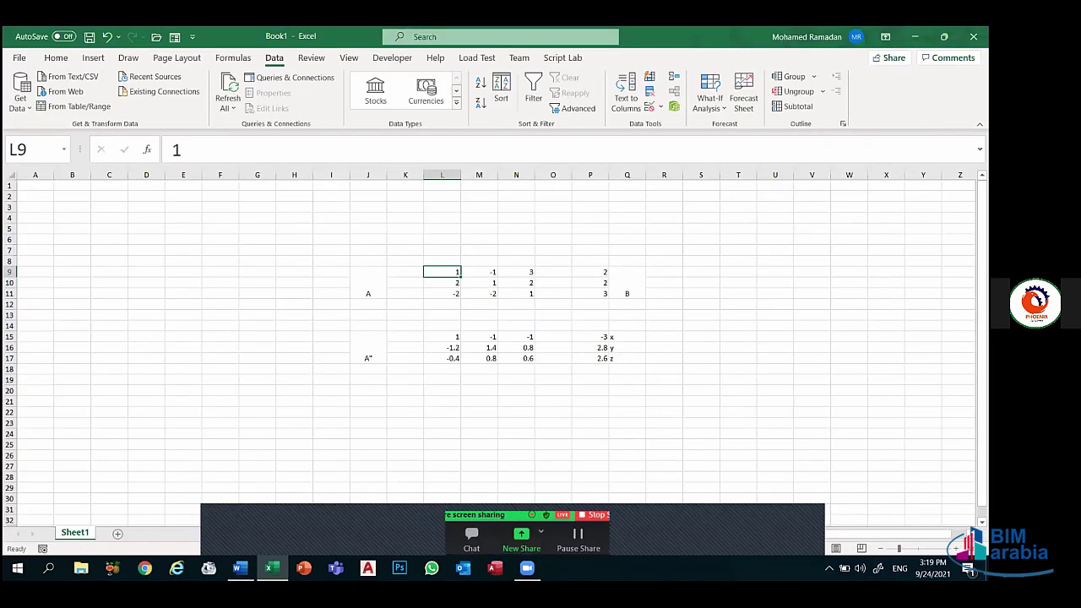
- Arrange Excel and Word side by side and select cell L23 in the workbook
right_click(658, 568)
left_click(677, 429)
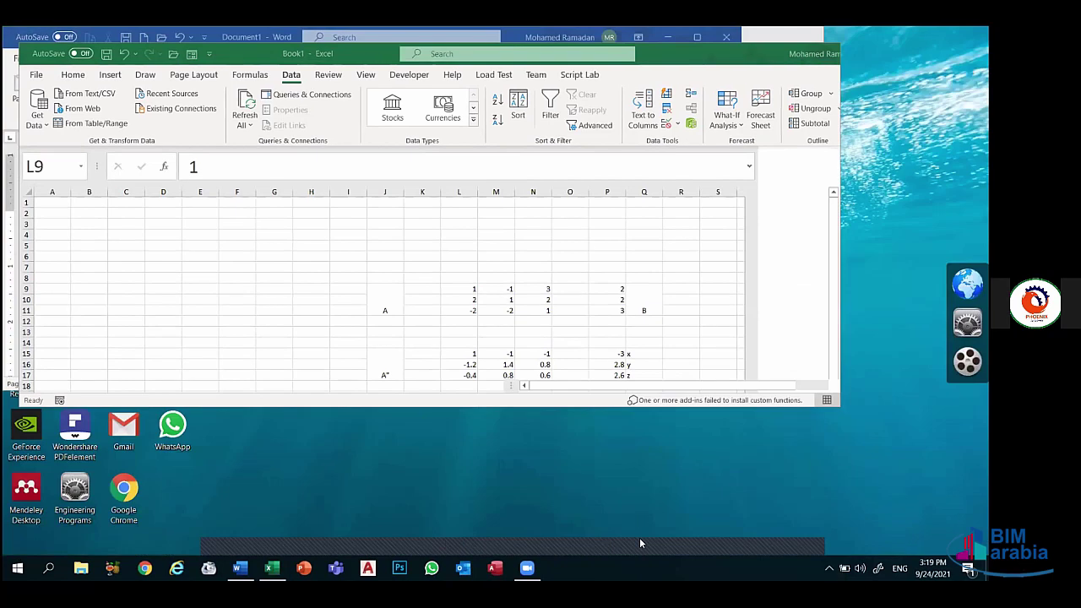
right_click(647, 566)
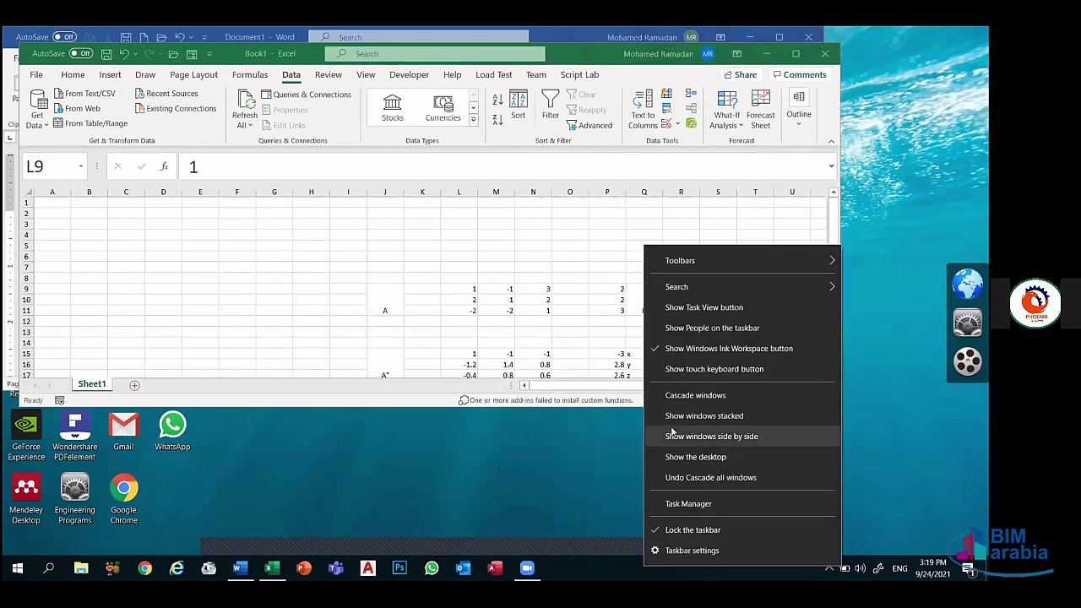
left_click(675, 437)
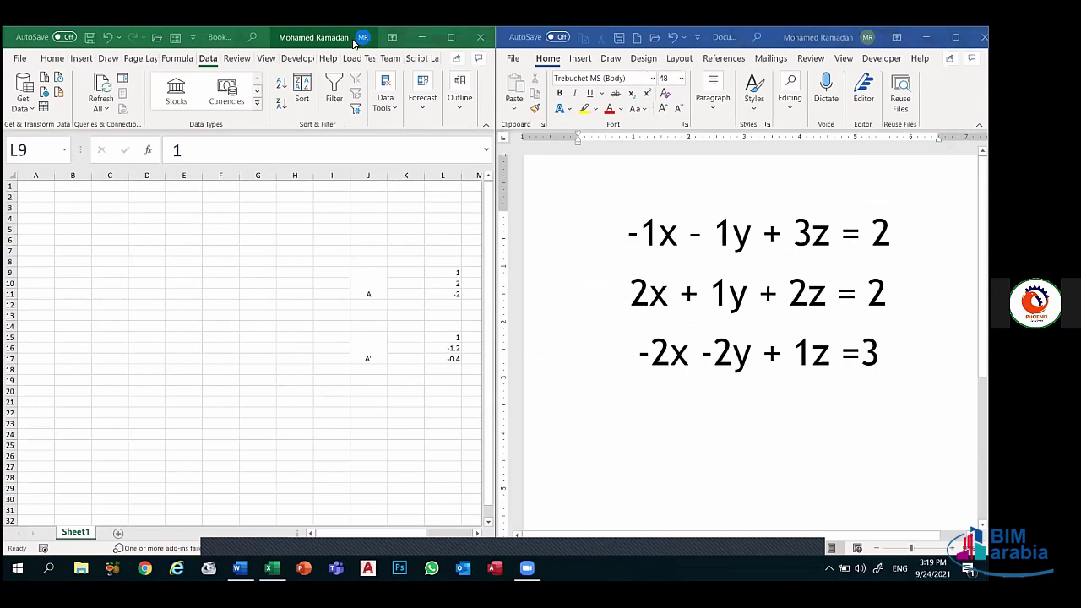
left_click(346, 534)
mouse_move(346, 534)
left_mouse_down()
mouse_move(412, 534)
mouse_move(488, 332)
left_mouse_up()
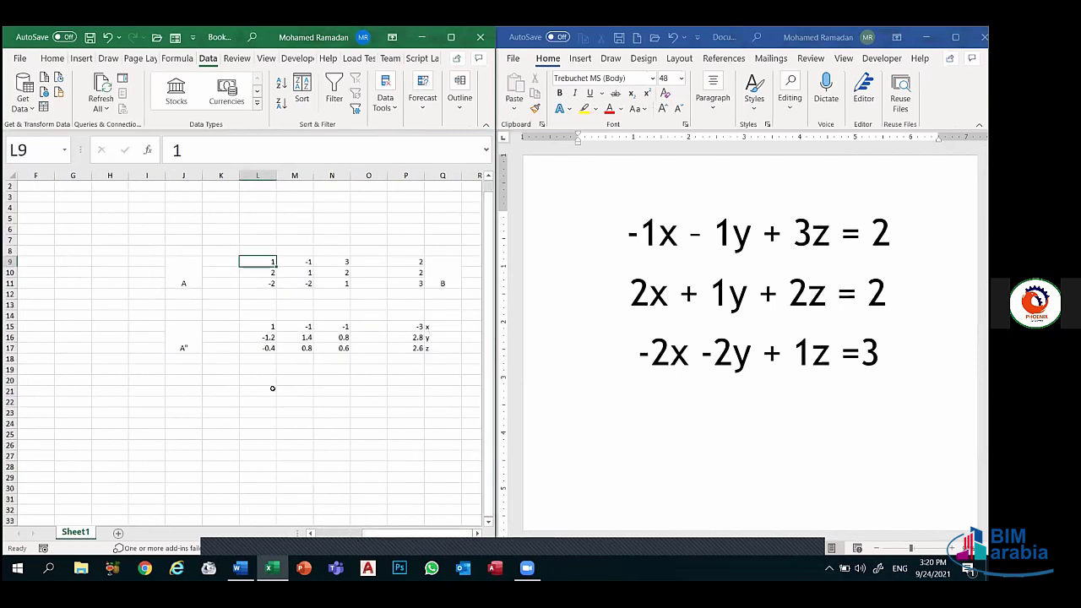
left_click(257, 414)
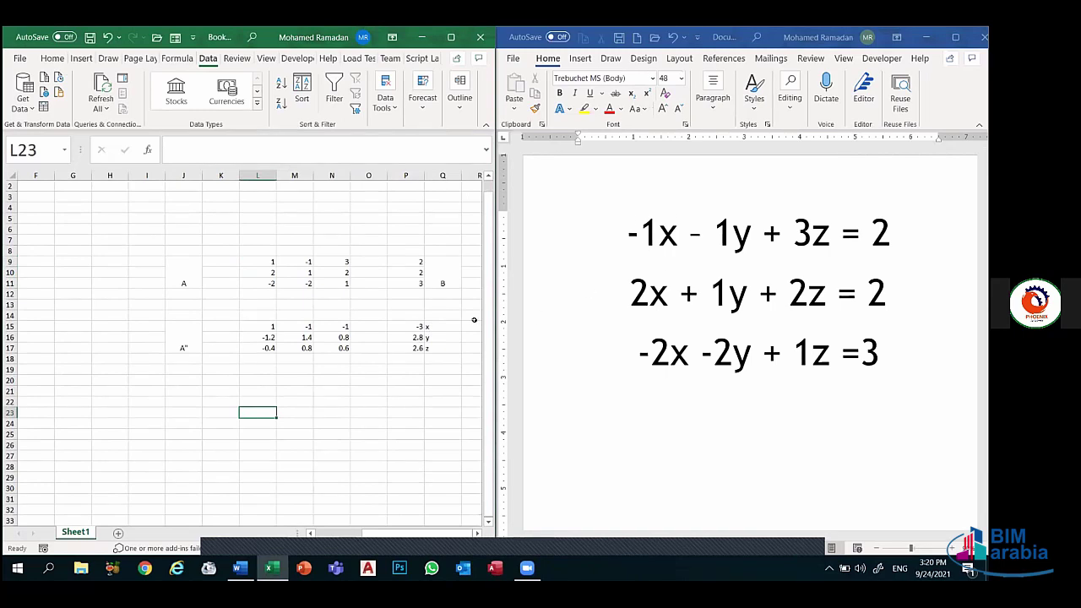
- Delete the leading minus sign from the first equation in Word
key("alt+Tab")
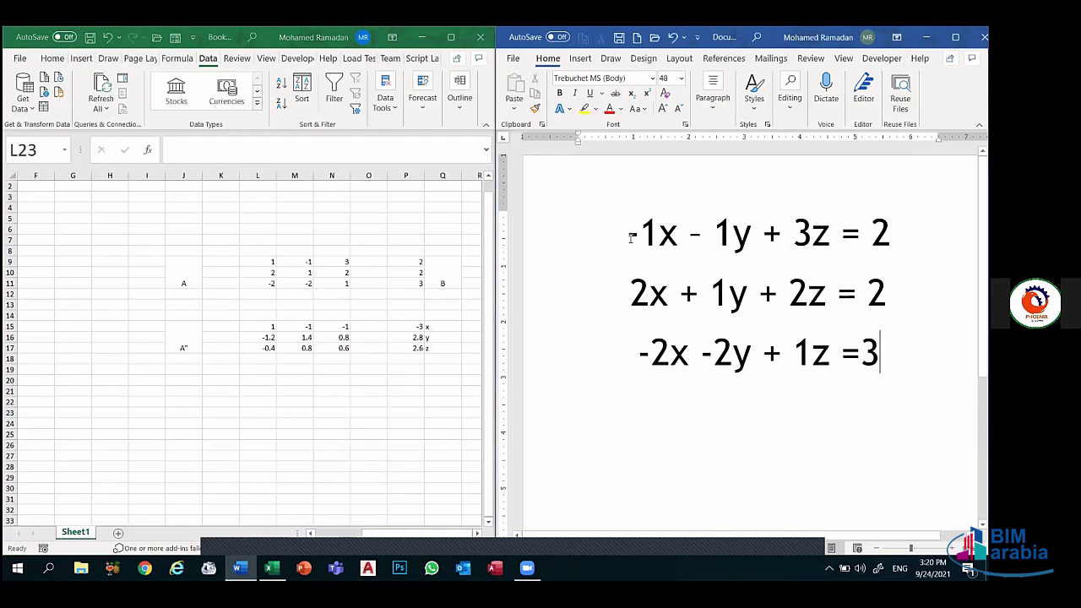
left_click_drag(630, 237, 640, 243)
key("Delete")
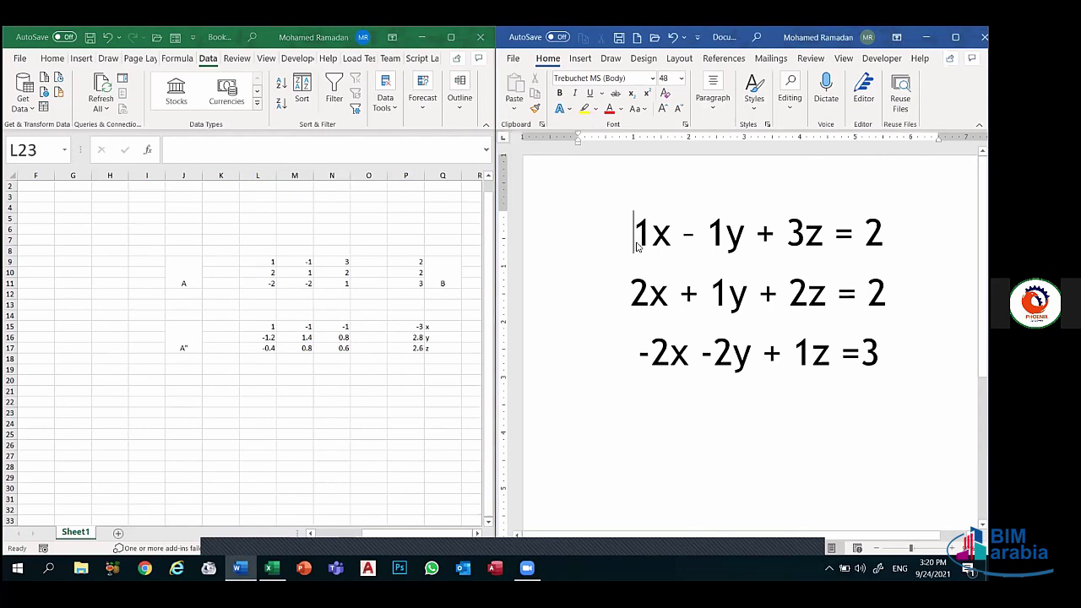
- Enter the first coefficient row 1, -1, 3 into L23:N23
left_click(264, 413)
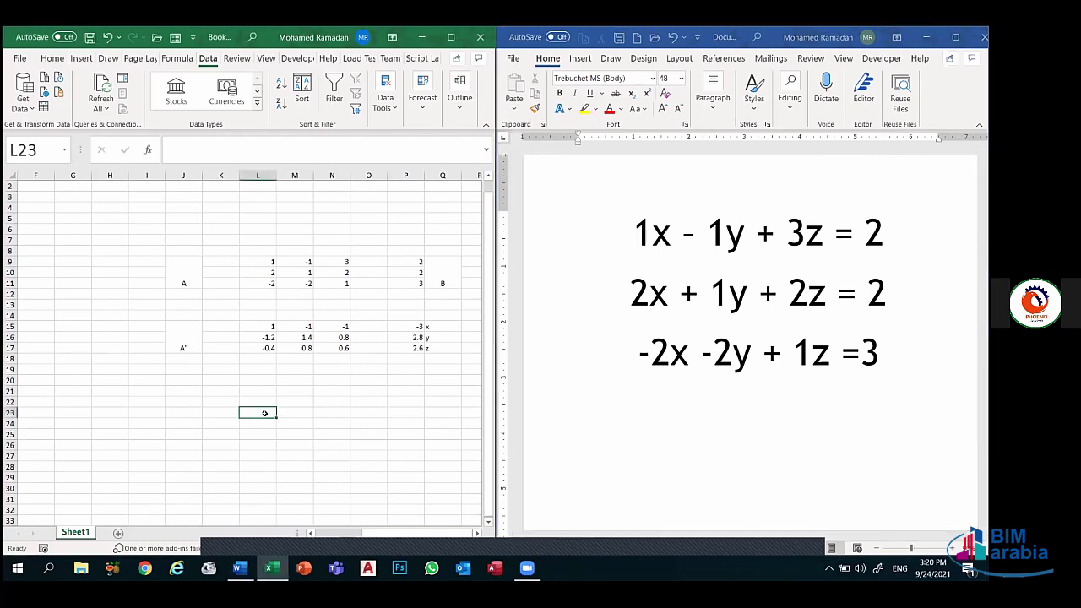
type("1")
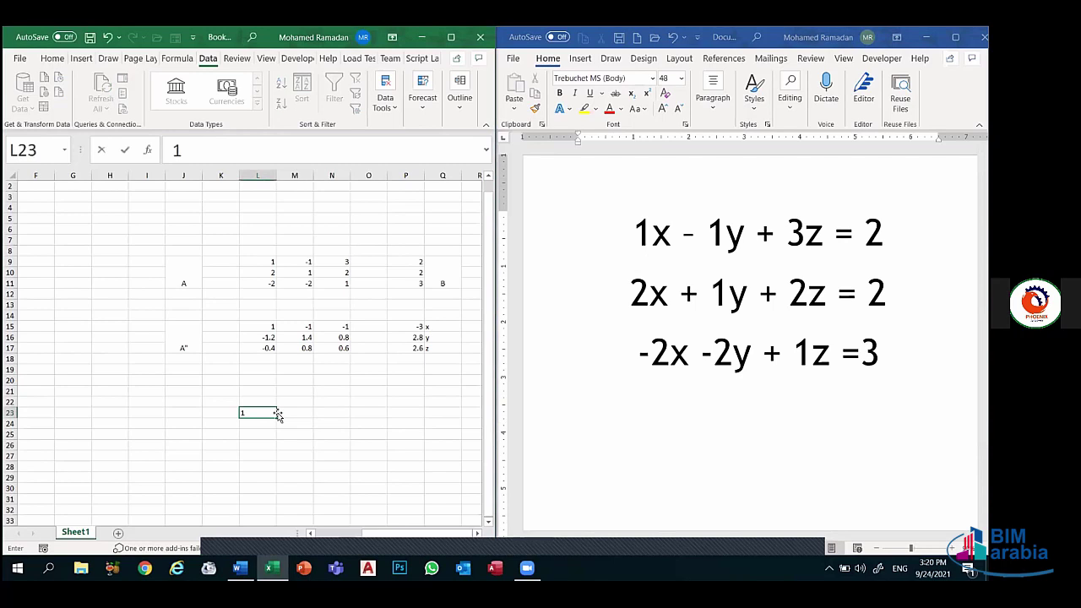
left_click(300, 414)
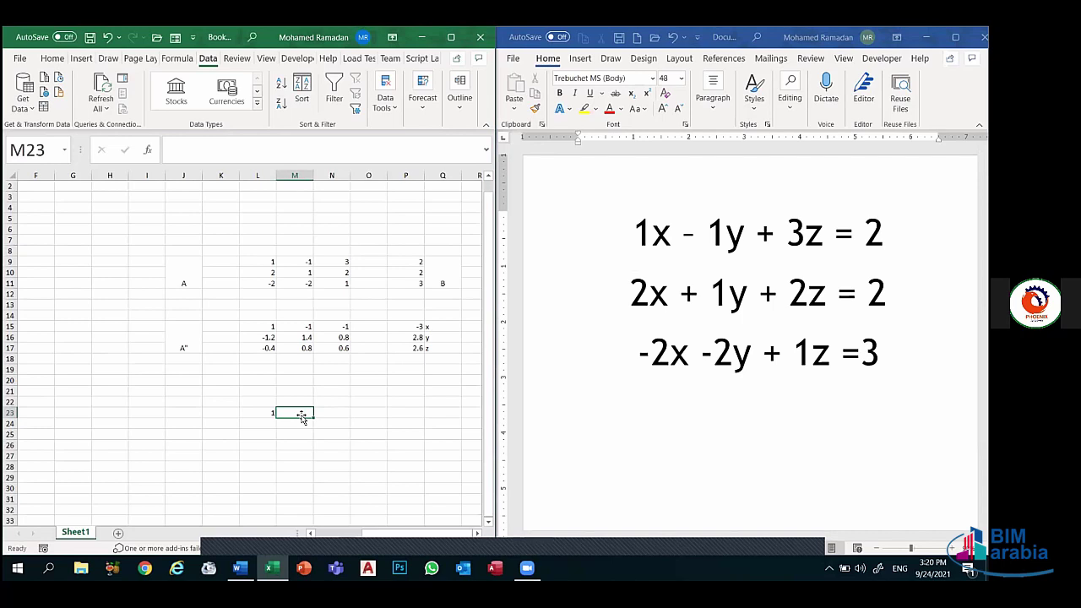
type("-1")
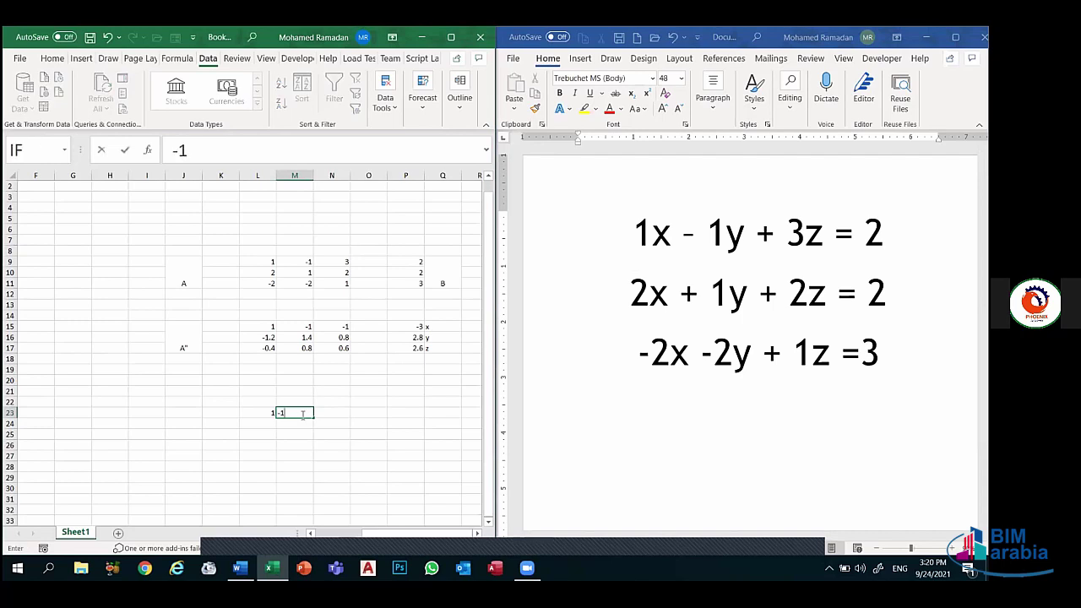
key("Return")
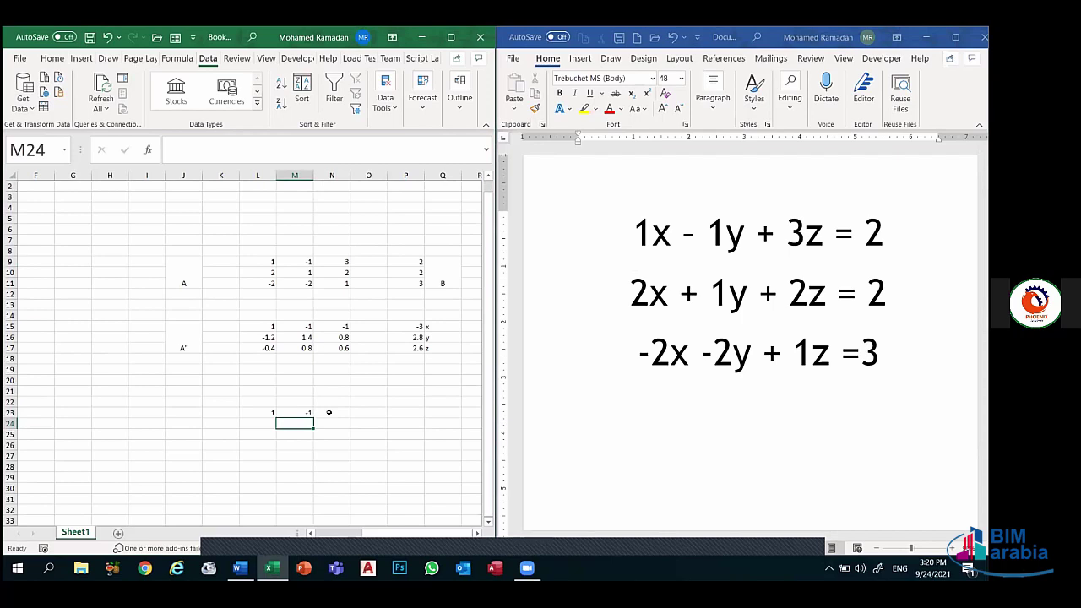
left_click(328, 412)
type("3")
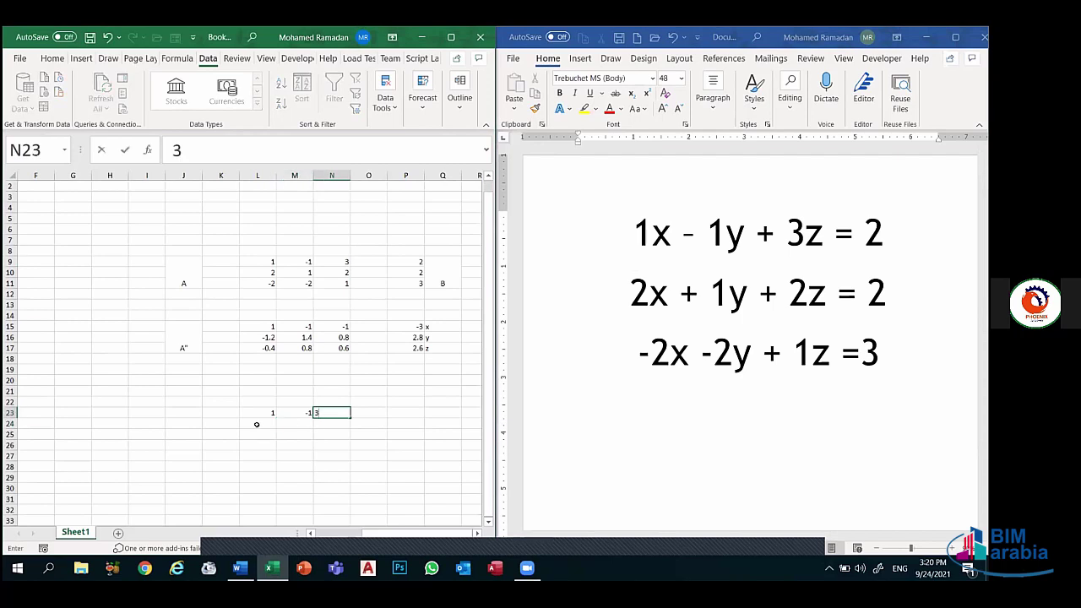
left_click(257, 424)
- Enter rows 2, 1, 2 and -2, -2, 1 into L24:N25
type("2")
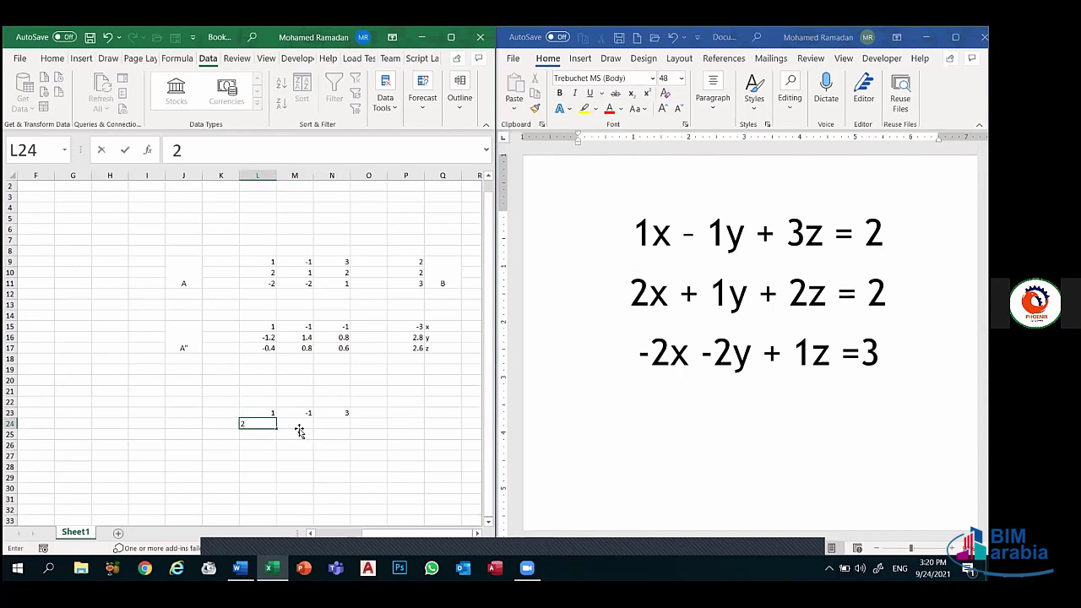
key("Tab")
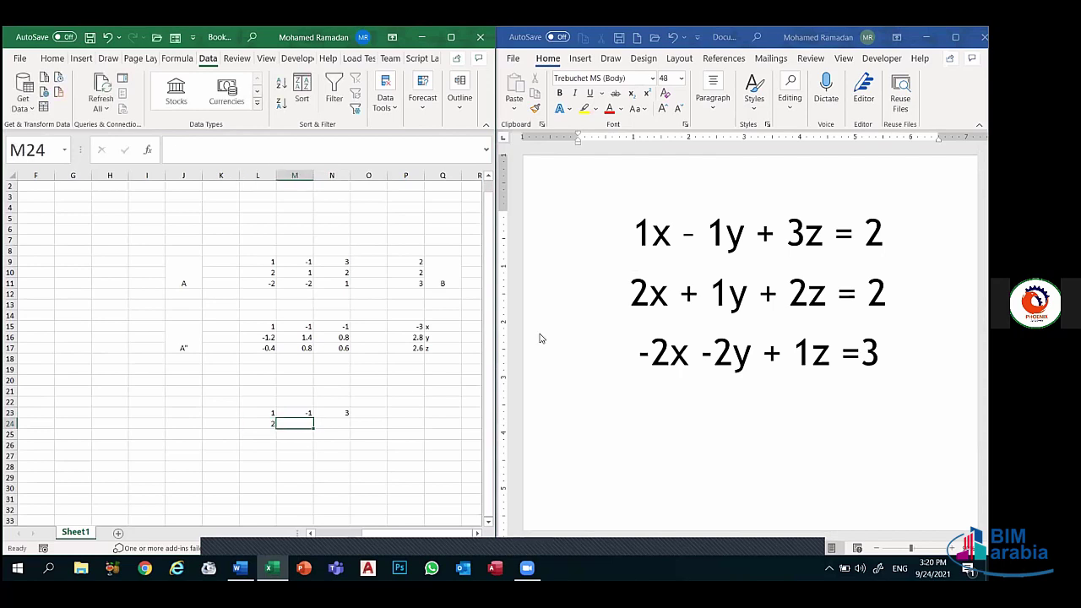
type("1")
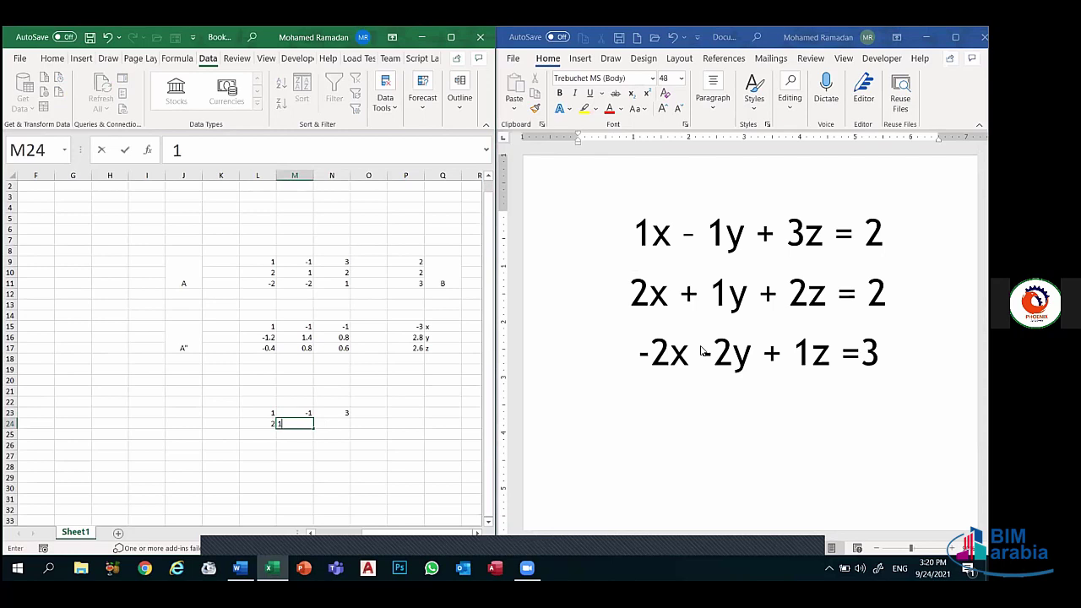
key("Tab")
type("2")
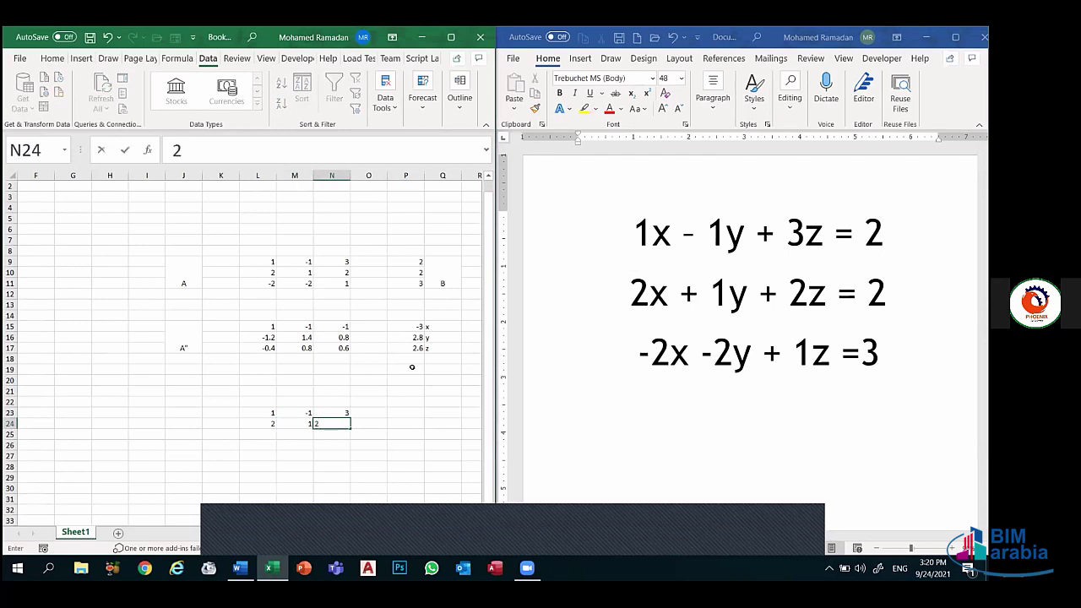
left_click(257, 434)
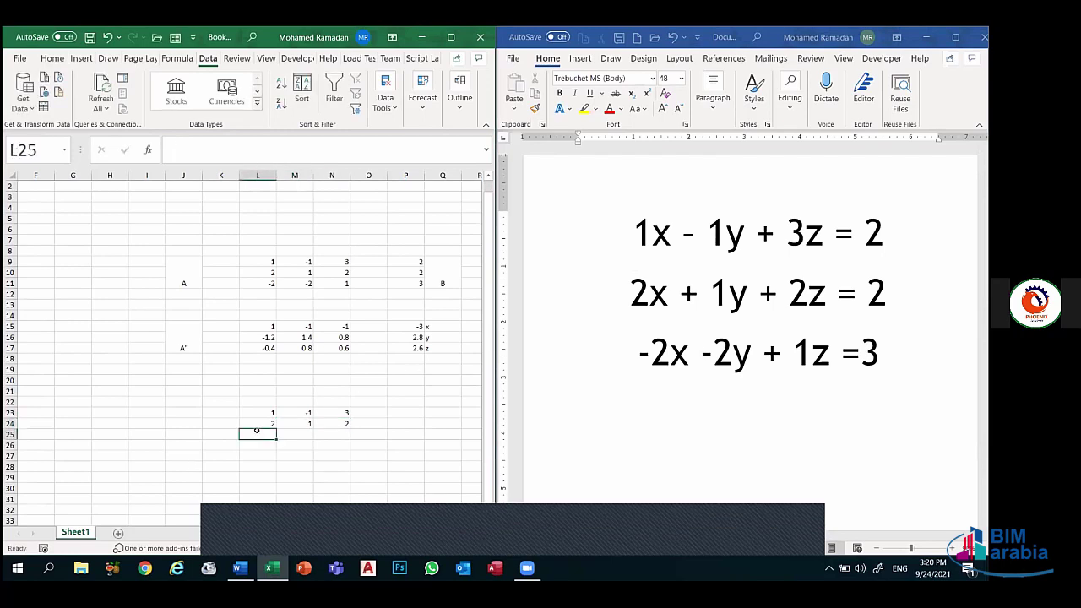
type("-2")
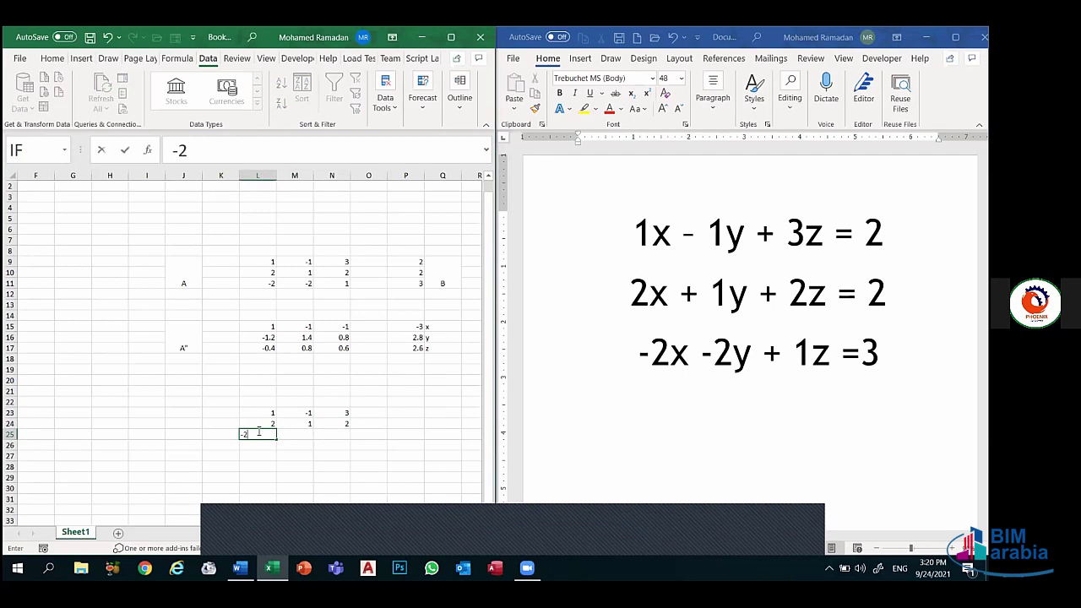
left_click(294, 432)
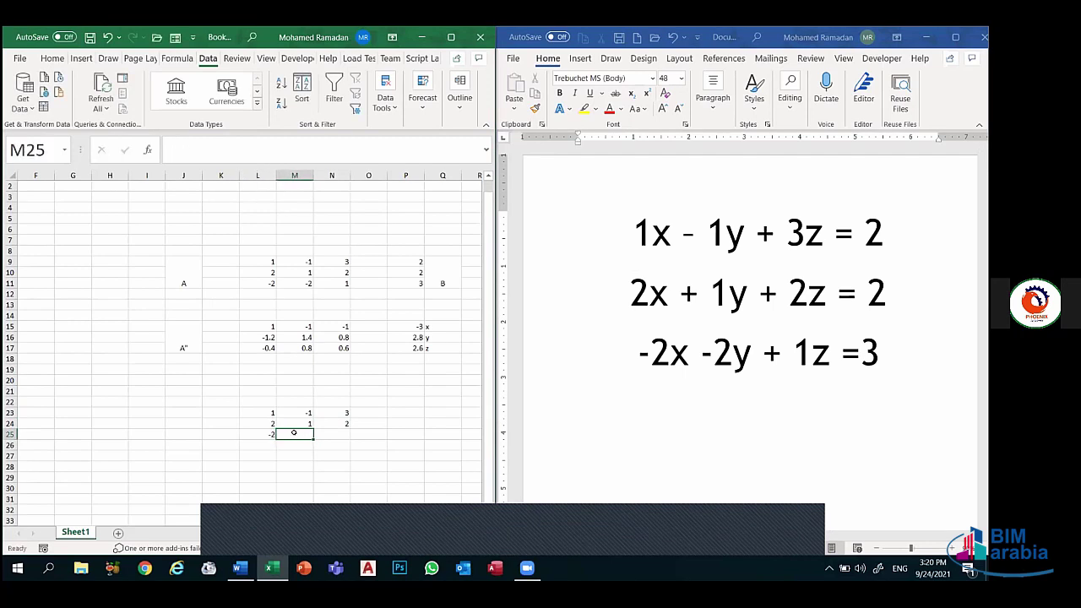
type("-2")
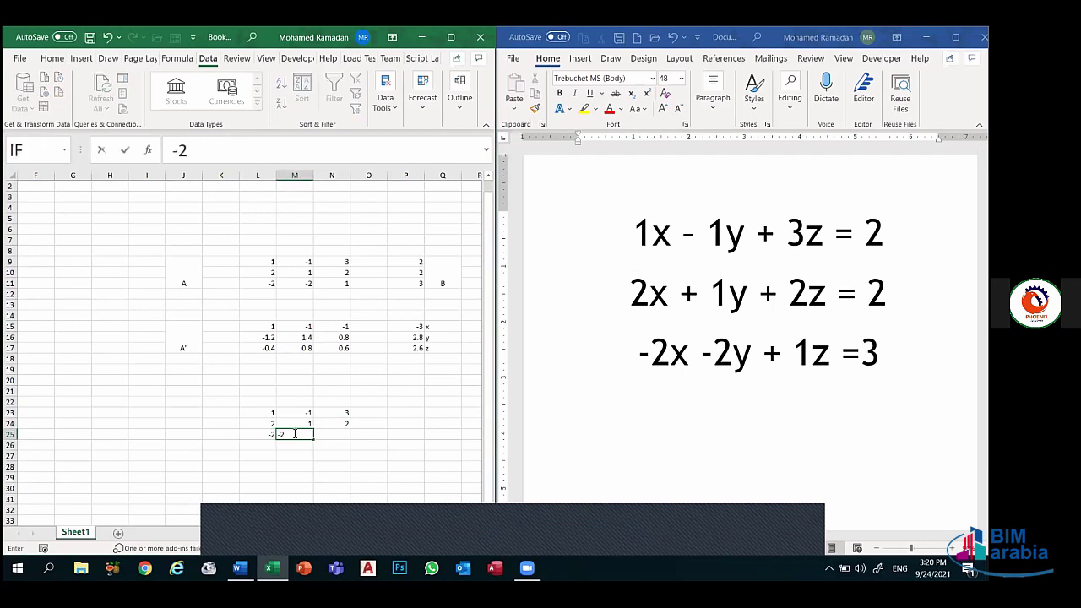
left_click(326, 435)
type("1")
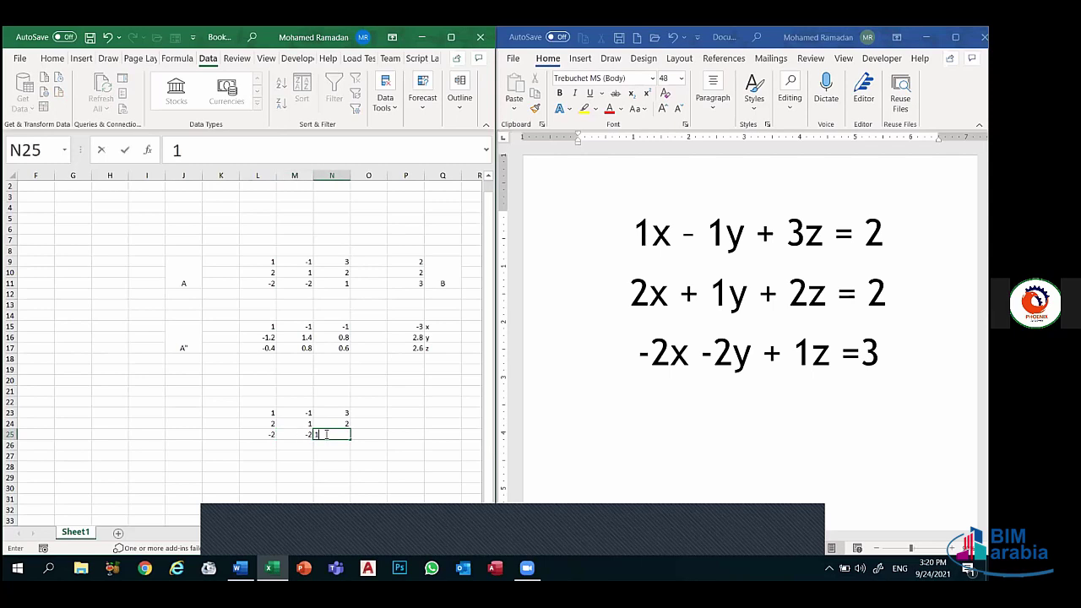
left_click(567, 256)
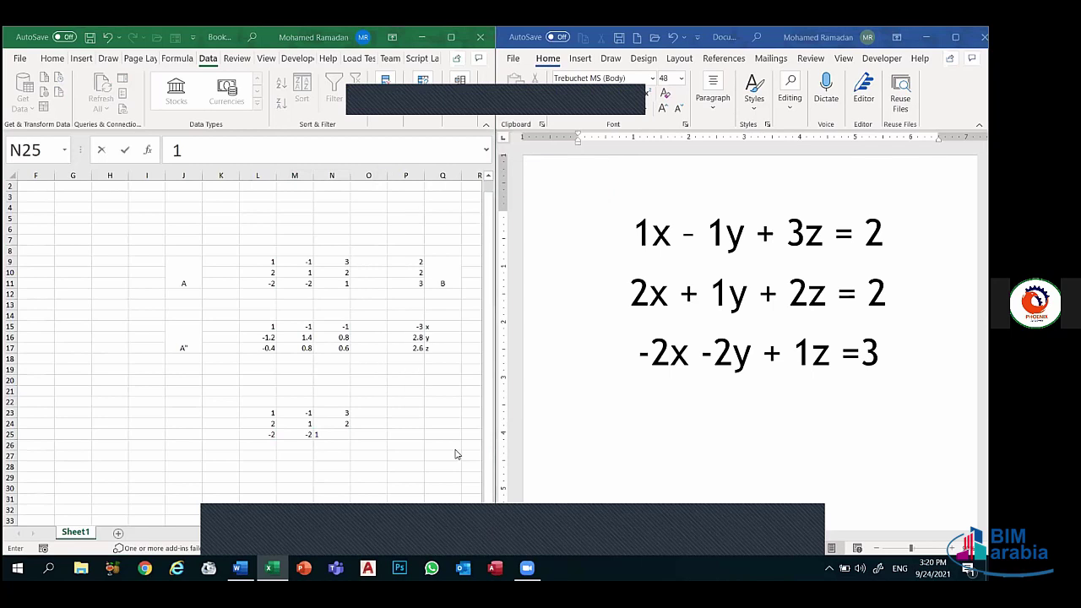
left_click(329, 434)
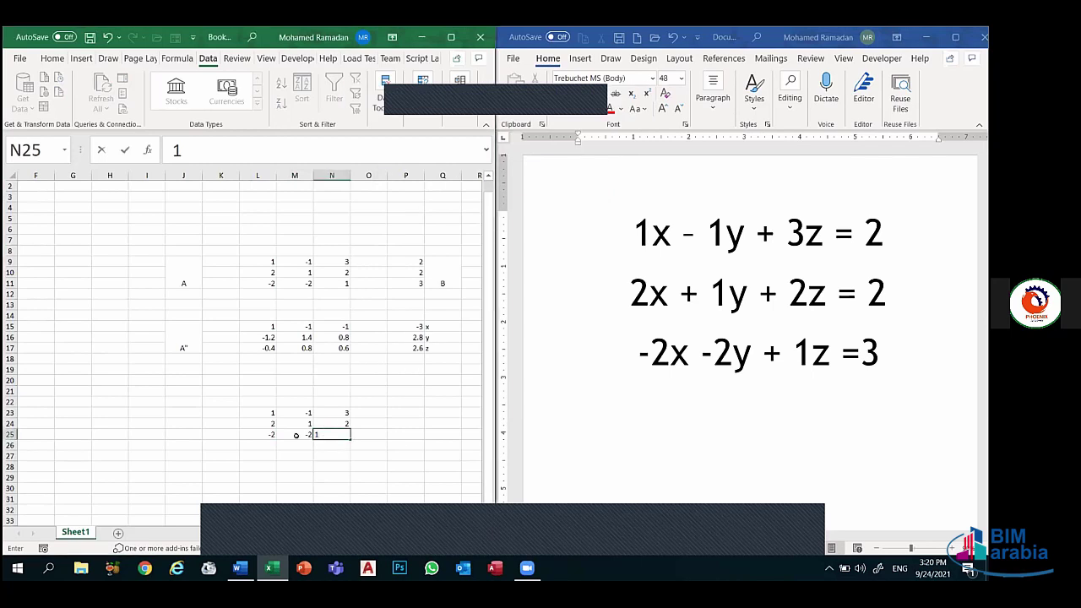
left_click(296, 435)
- Center the L23:N25 grid's numbers, make them bold, and set font size 26
mouse_move(270, 412)
left_mouse_down()
mouse_move(276, 431)
mouse_move(329, 435)
left_mouse_up()
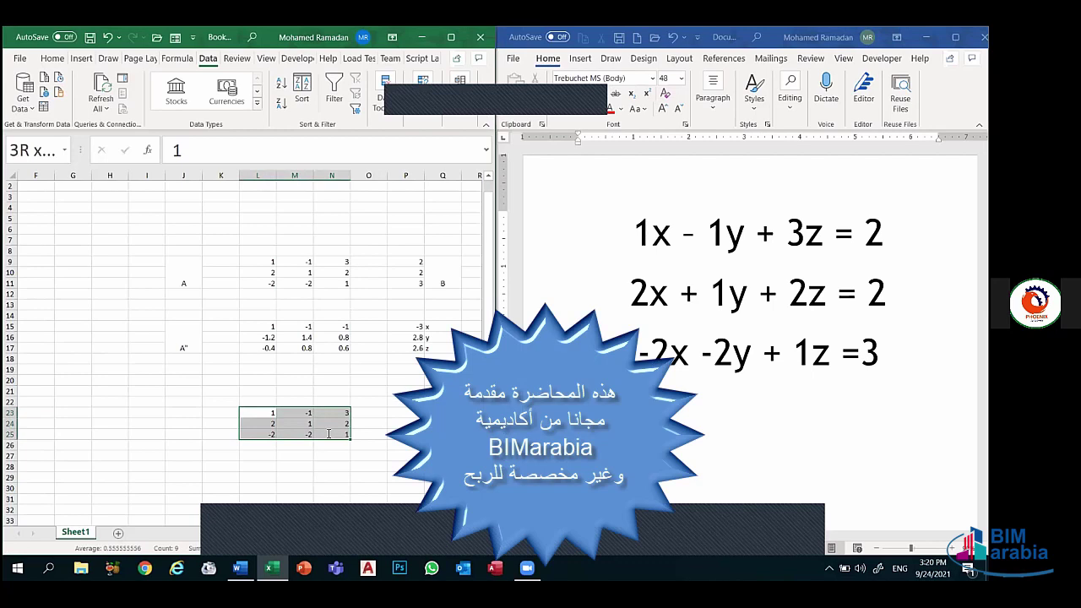
left_click(52, 58)
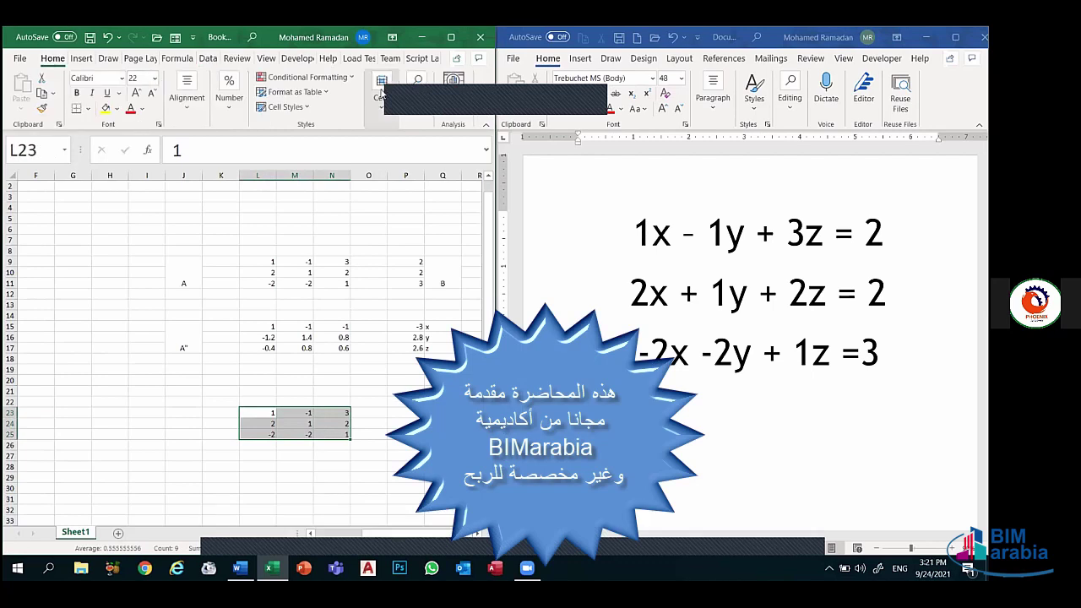
left_click(186, 91)
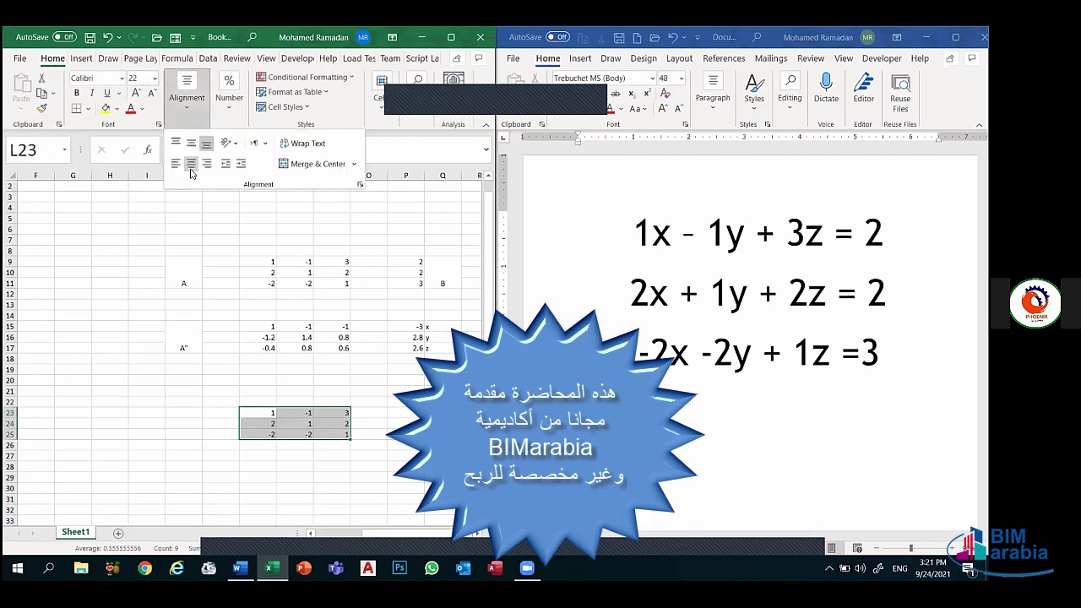
left_click(191, 166)
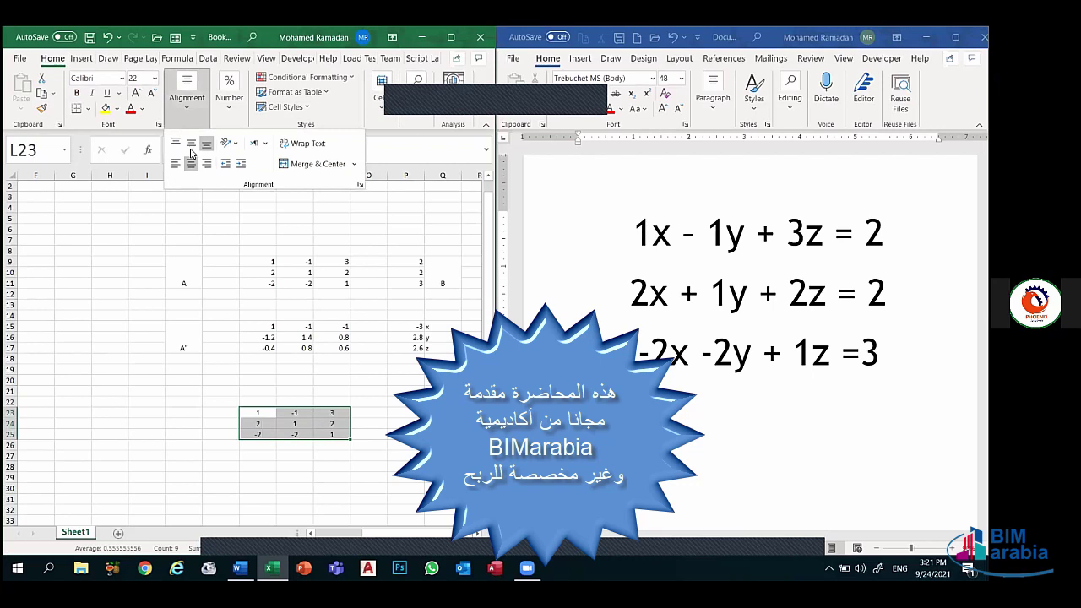
left_click(75, 93)
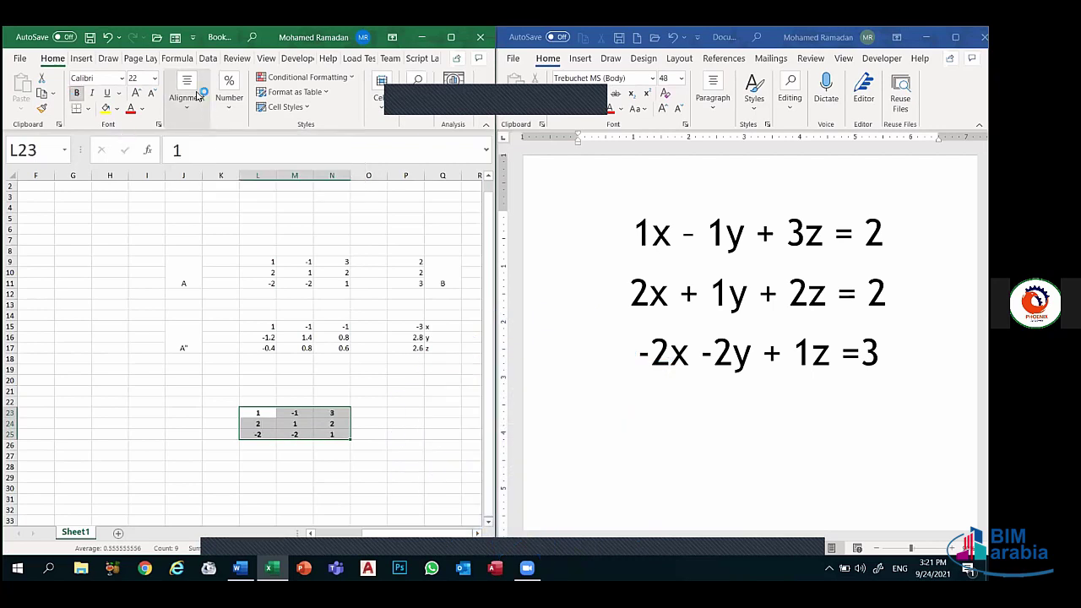
left_click(156, 78)
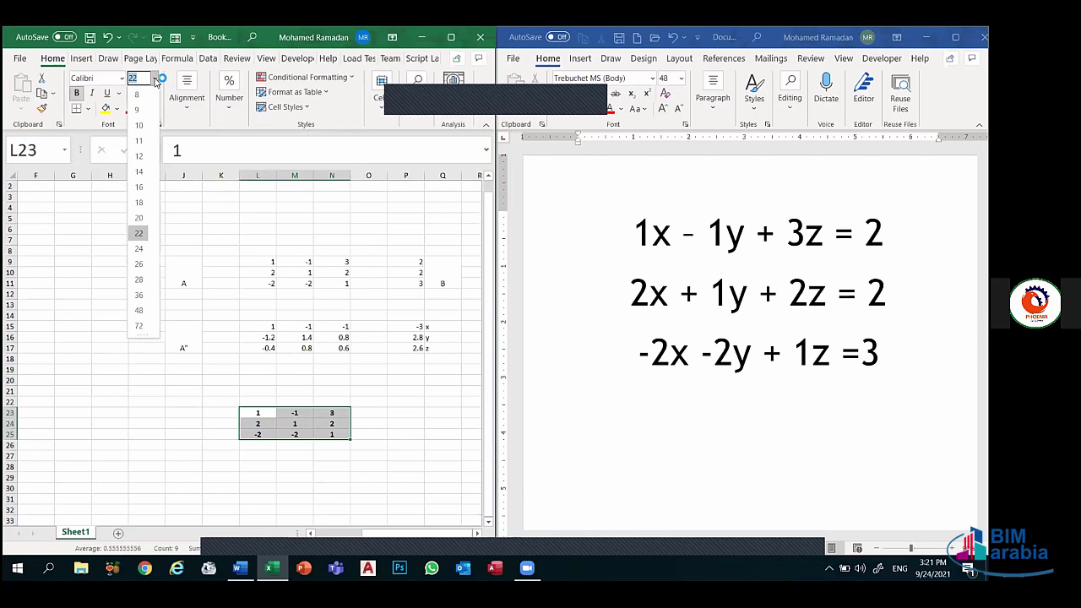
left_click(140, 270)
left_click(371, 414)
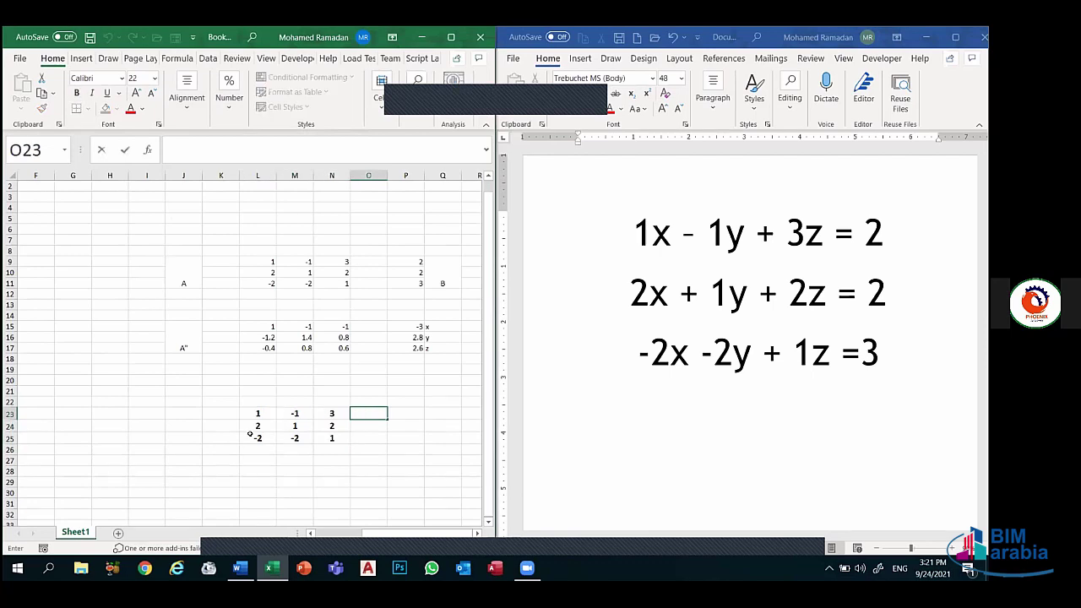
left_click_drag(257, 412, 322, 440)
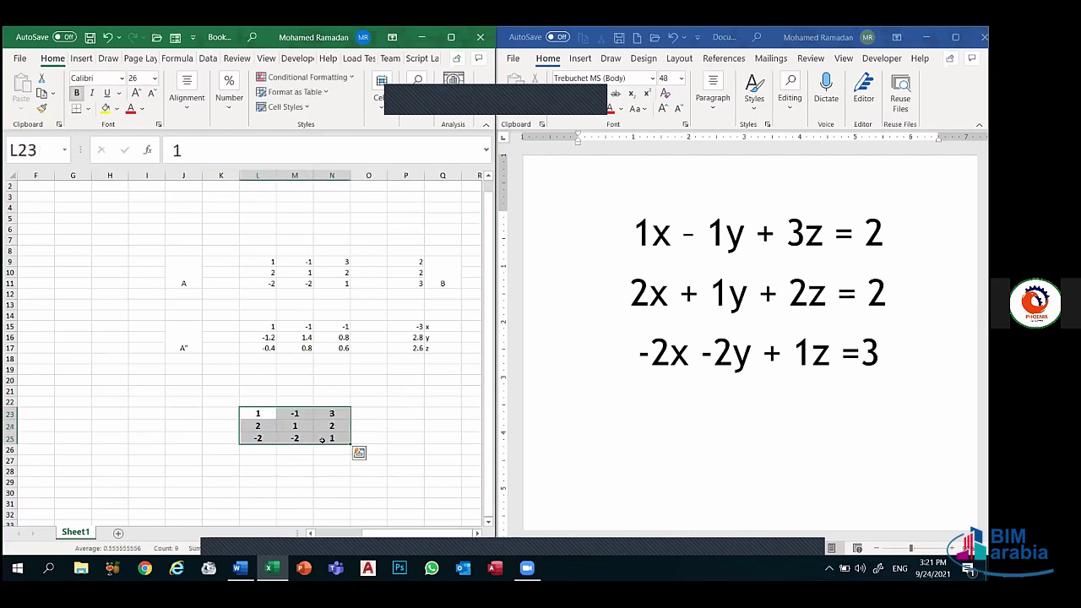
left_click(262, 326)
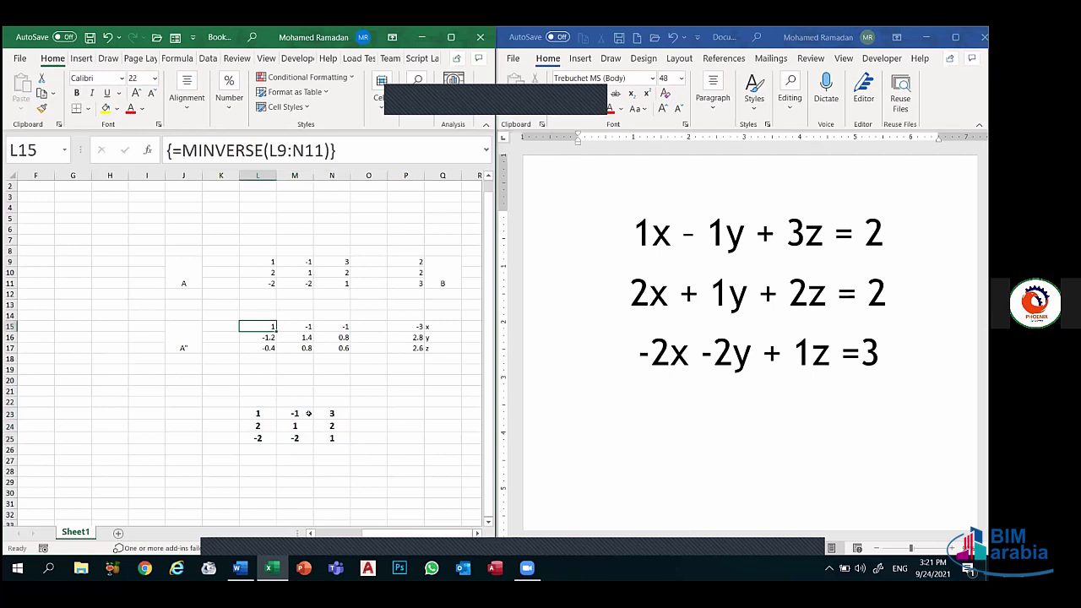
- Enter =MINVERSE(L23:N25) in L29 so the inverse spills into L29:N31
left_click_drag(258, 414, 332, 439)
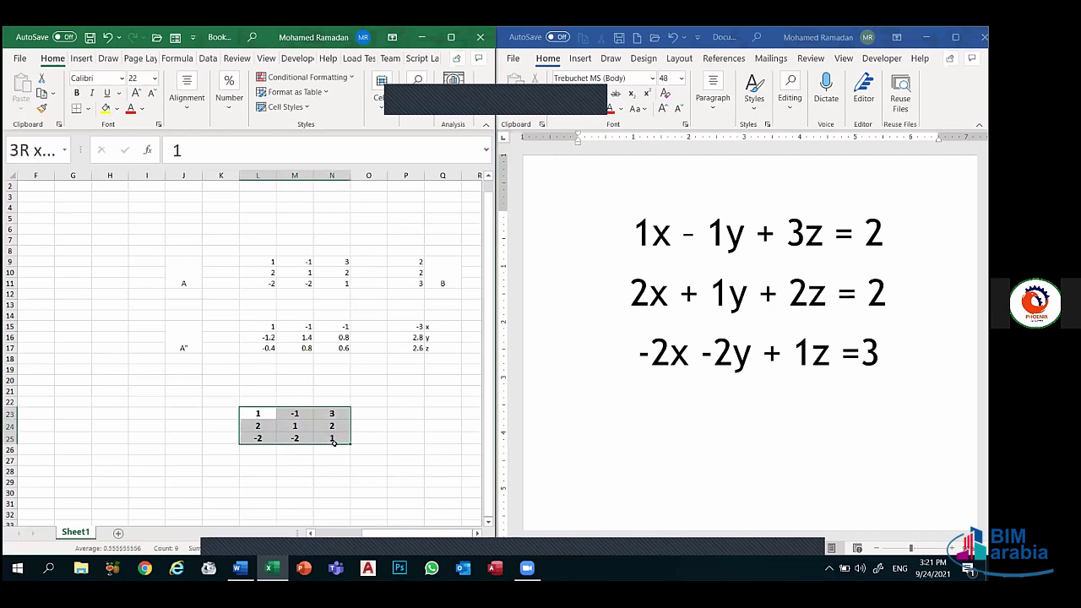
left_click_drag(334, 442, 333, 443)
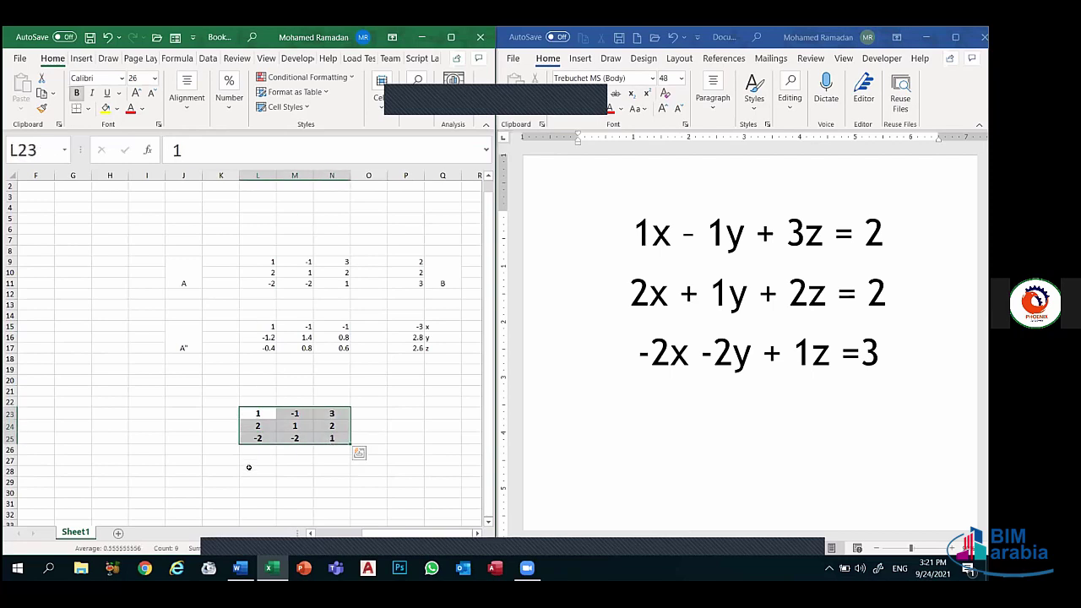
mouse_move(245, 481)
left_mouse_down()
mouse_move(272, 403)
mouse_move(325, 425)
left_mouse_up()
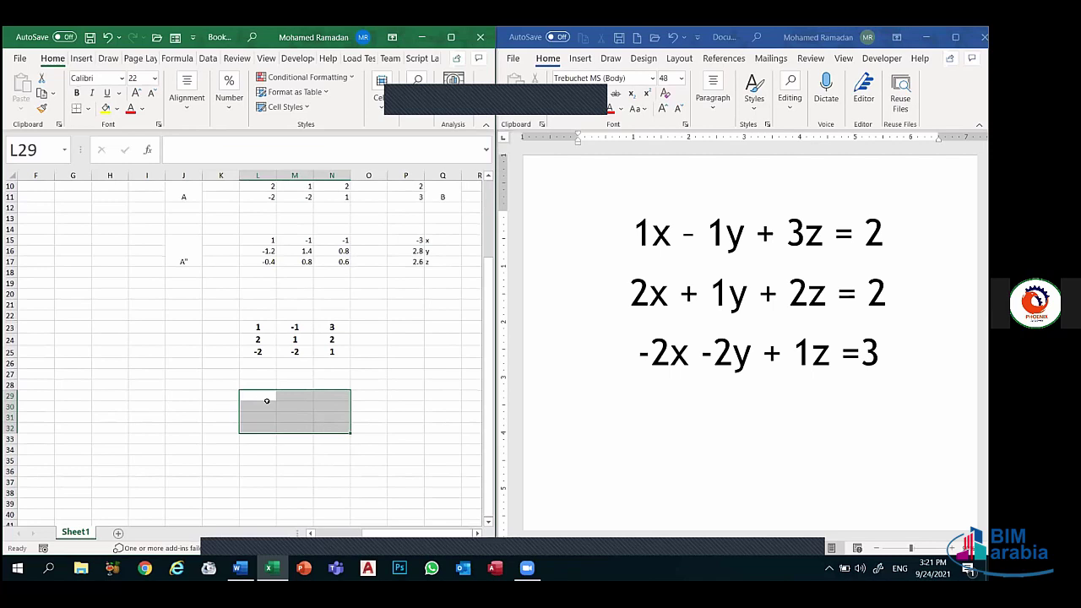
mouse_move(258, 396)
left_mouse_down()
mouse_move(270, 417)
mouse_move(332, 424)
left_mouse_up()
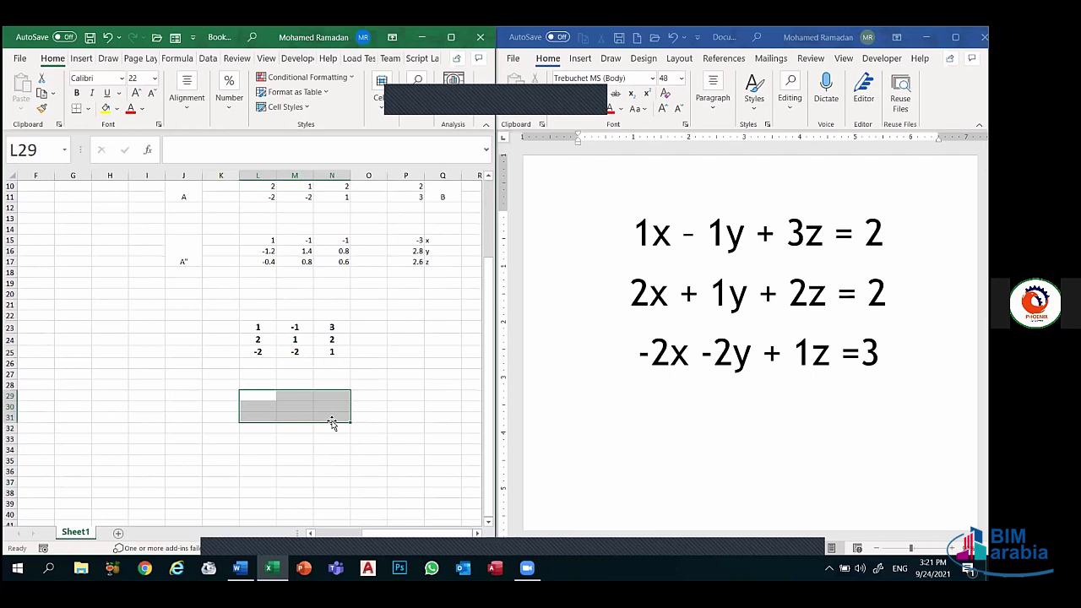
key("F2")
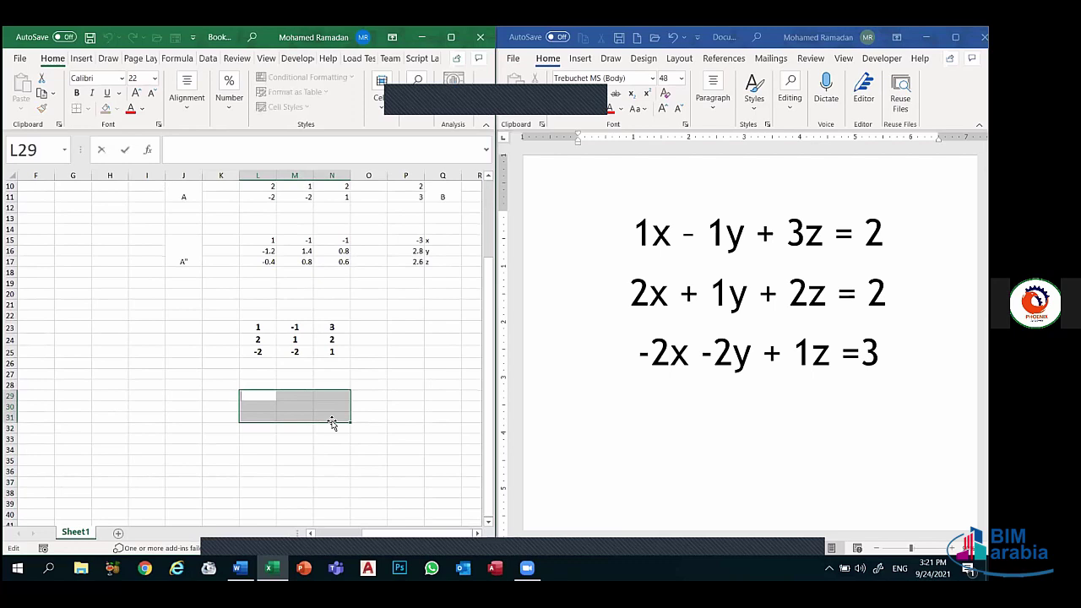
type("=")
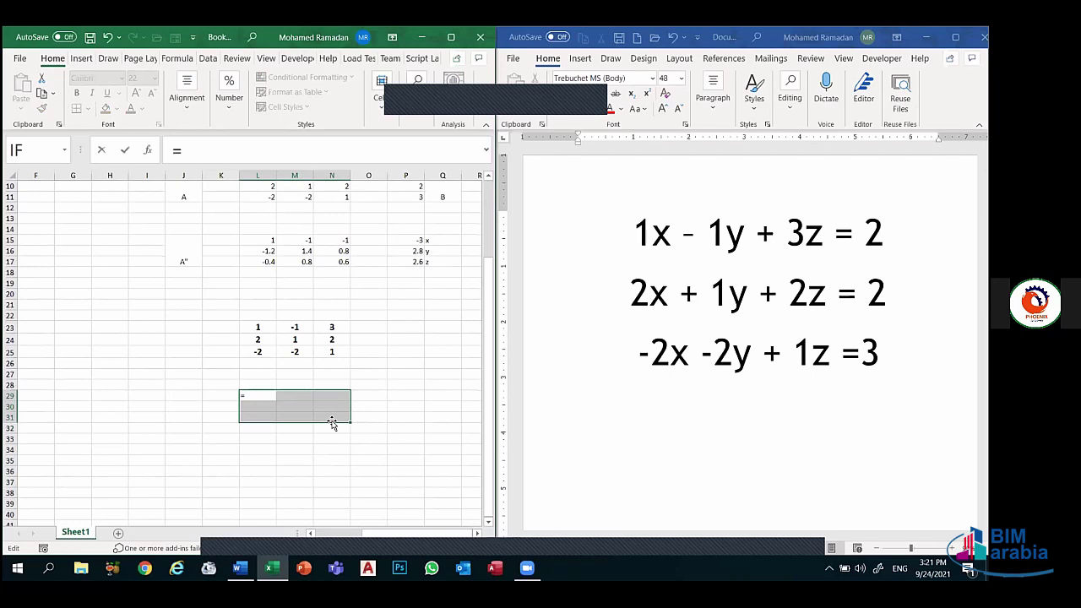
type("min")
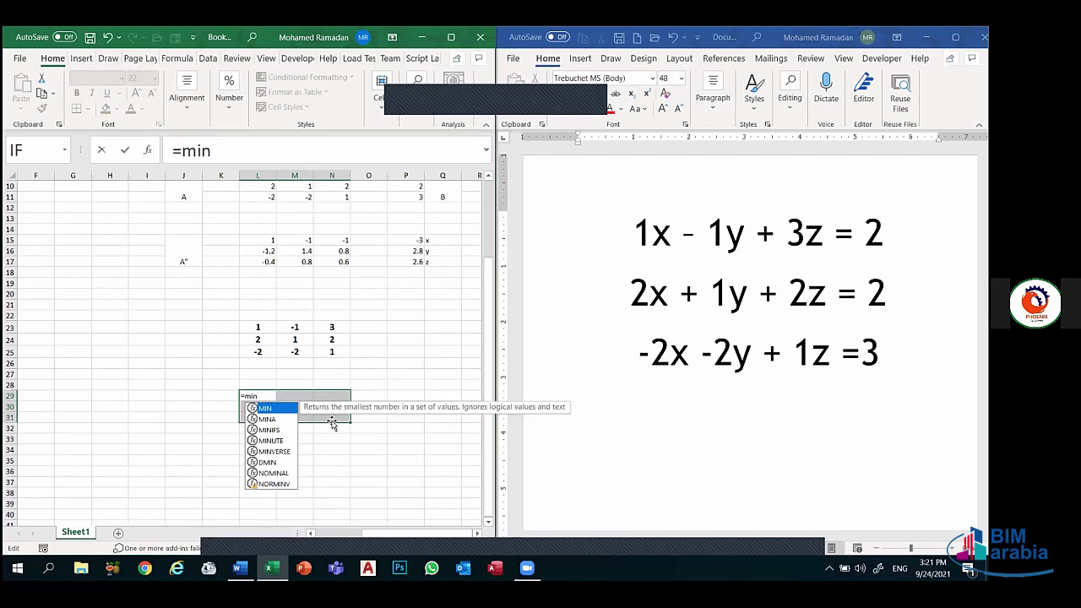
type("ver")
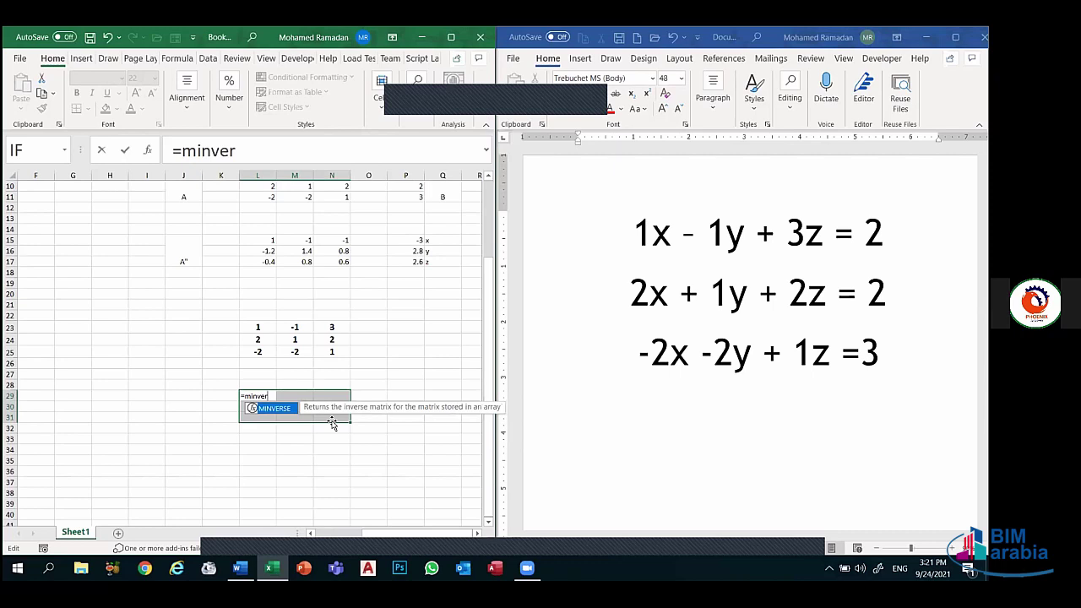
type("se")
type("(")
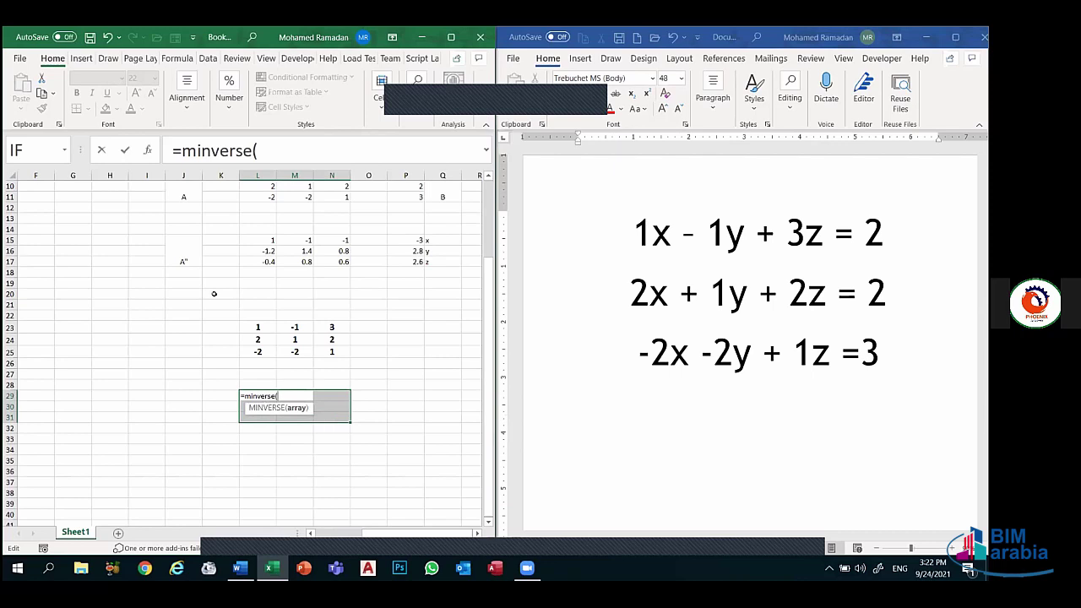
left_click(256, 325)
left_click_drag(256, 325, 325, 353)
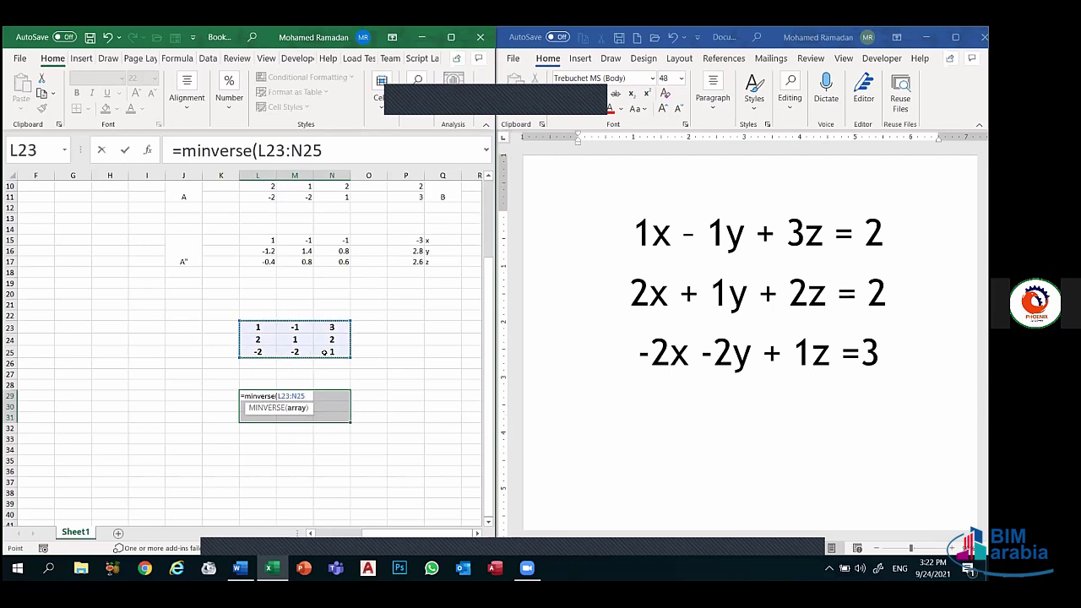
type(")")
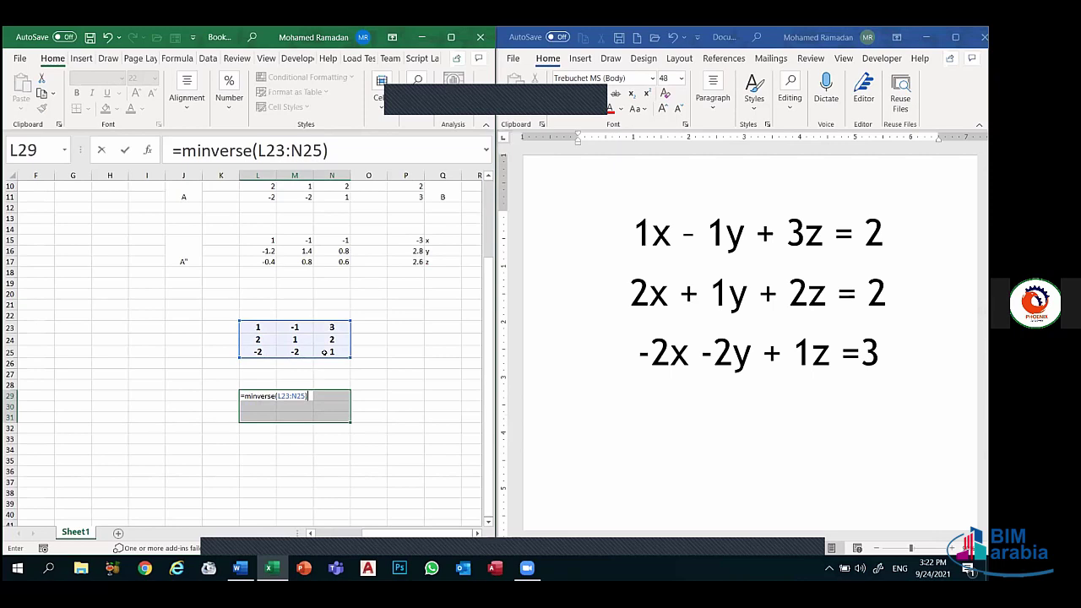
key("Return")
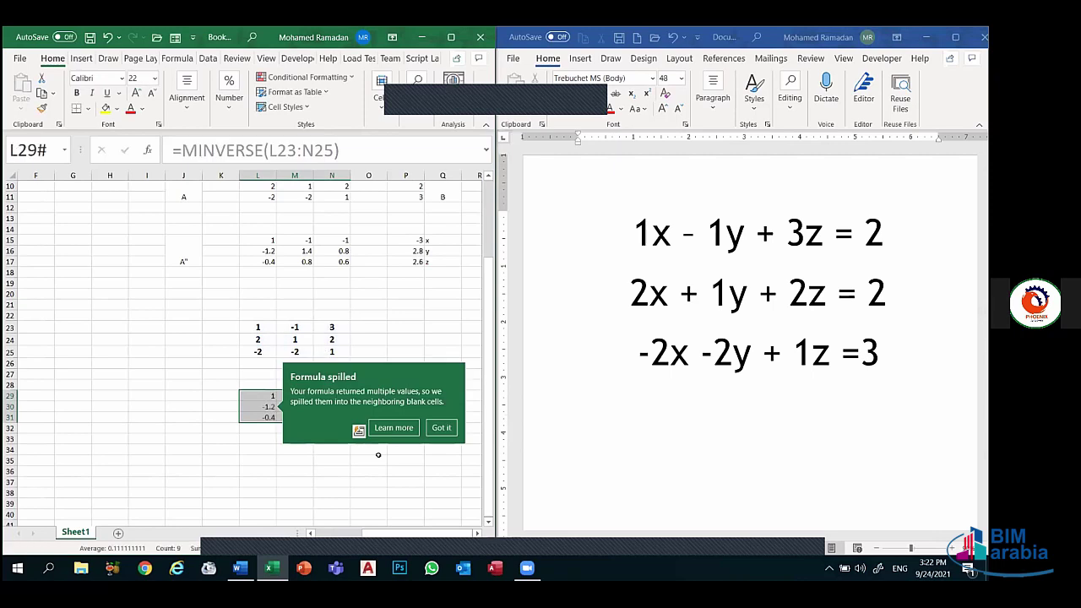
left_click(442, 440)
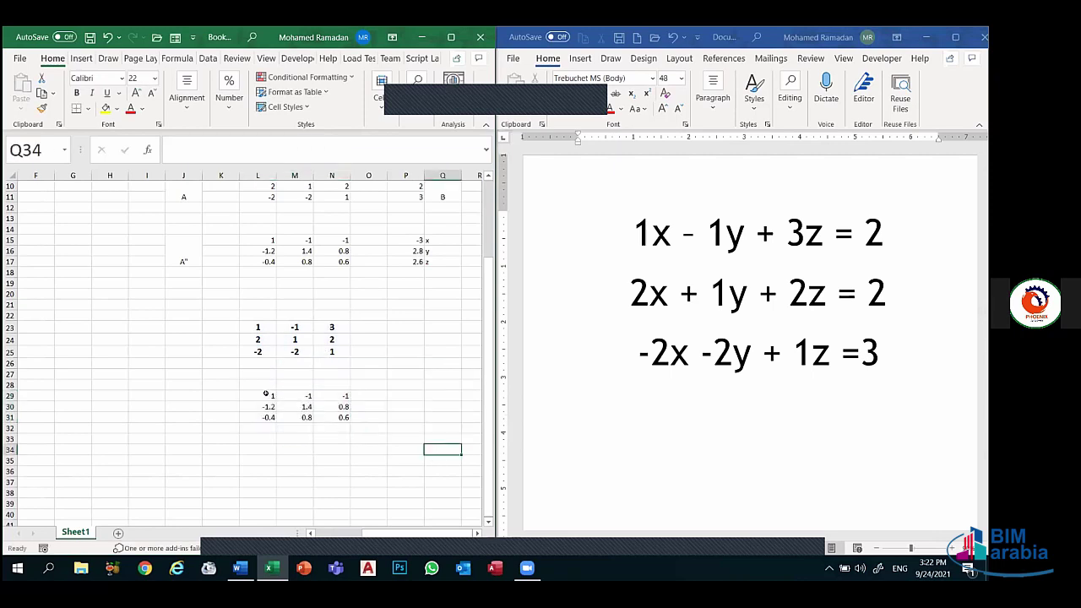
mouse_move(270, 395)
left_mouse_down()
mouse_move(278, 417)
mouse_move(348, 418)
left_mouse_up()
left_click(291, 483)
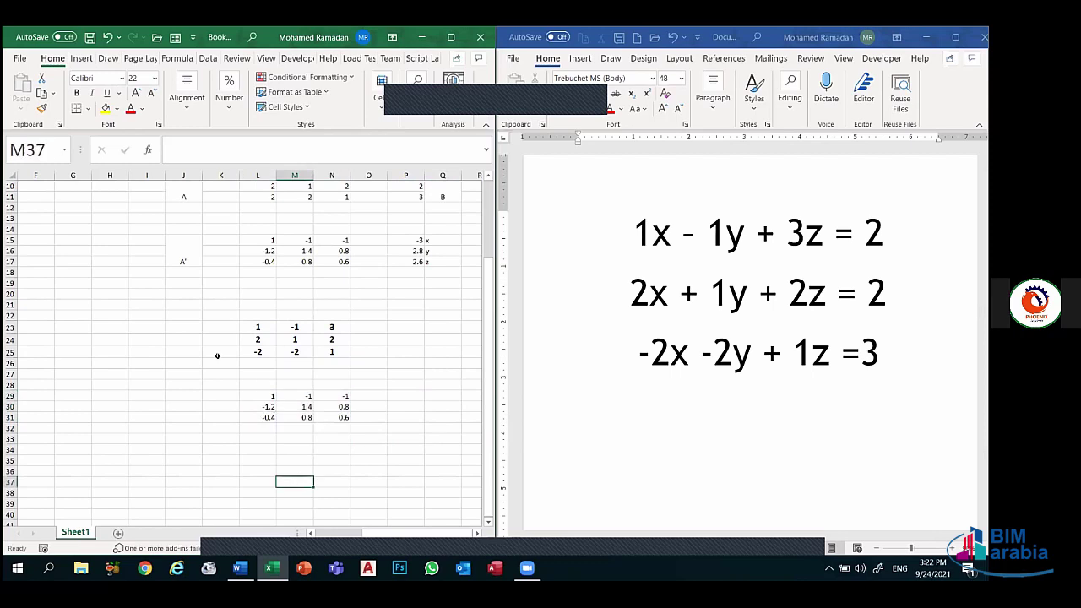
left_click_drag(260, 322, 325, 354)
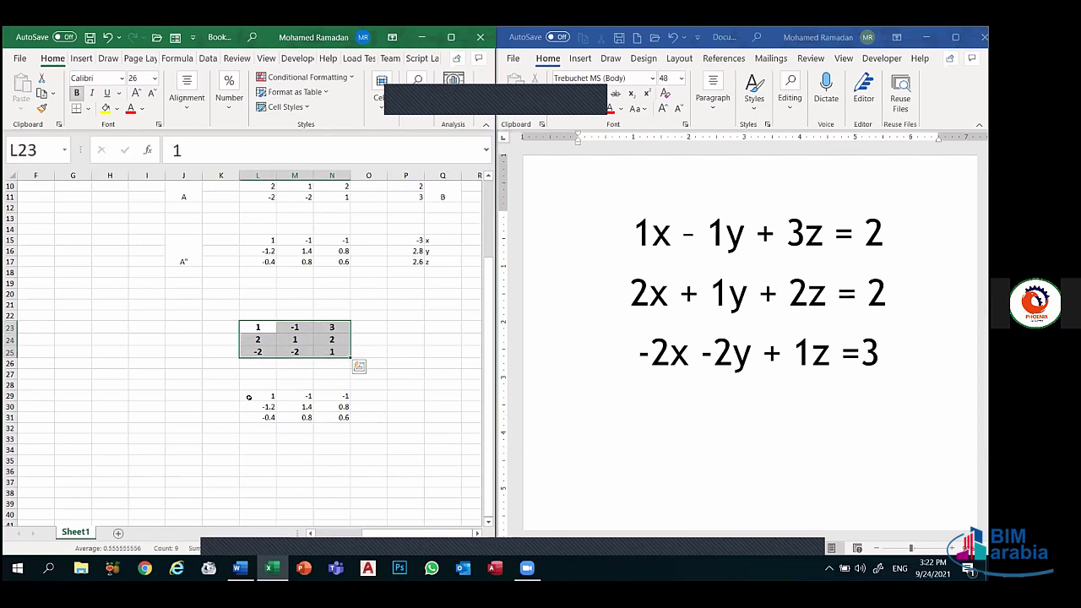
left_click_drag(249, 398, 338, 416)
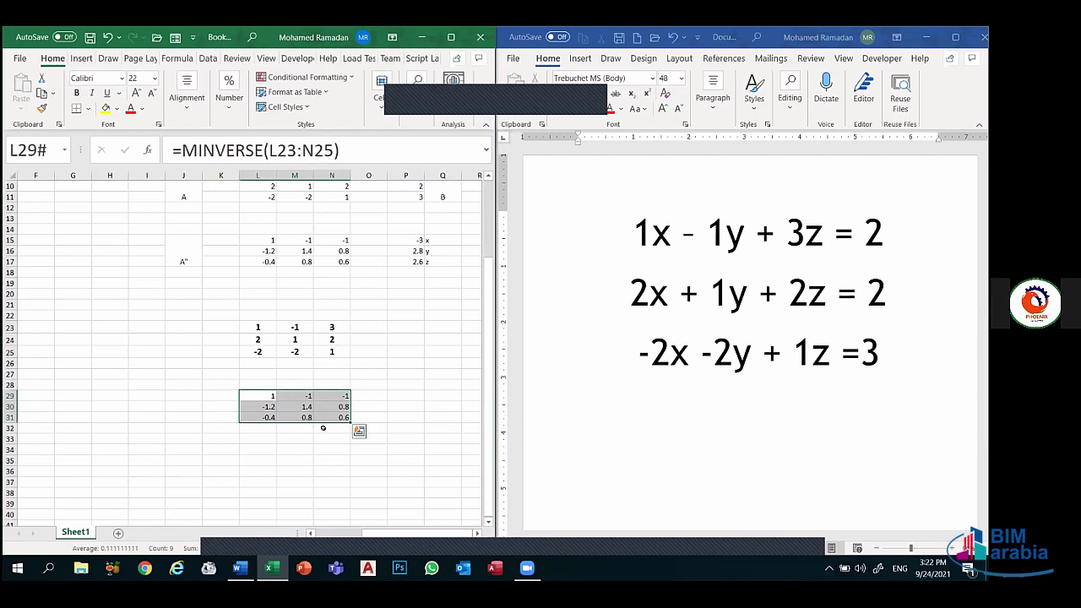
left_click(292, 448)
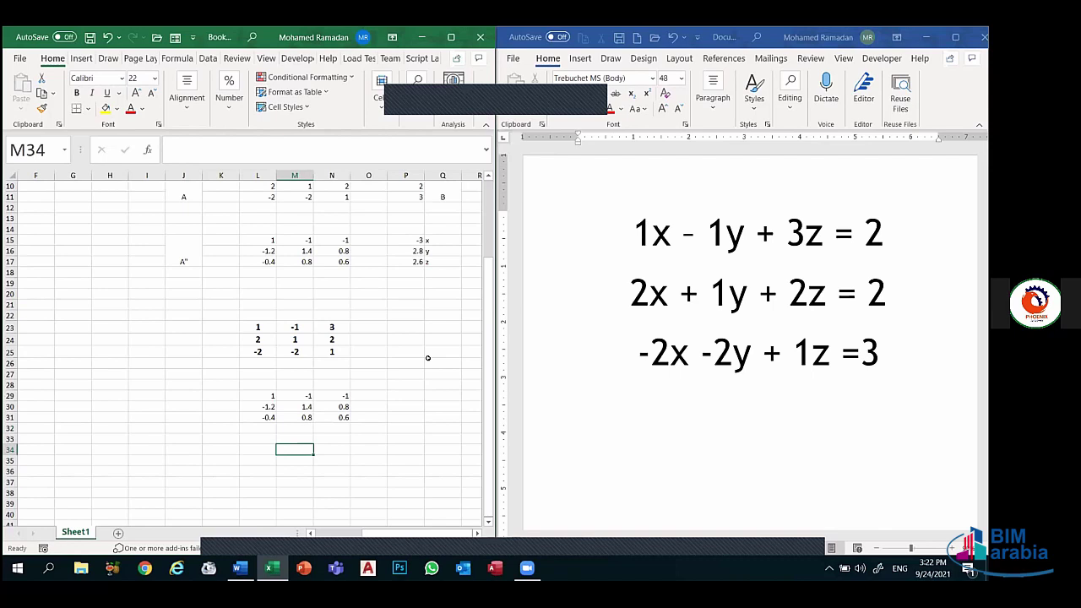
left_click(417, 240)
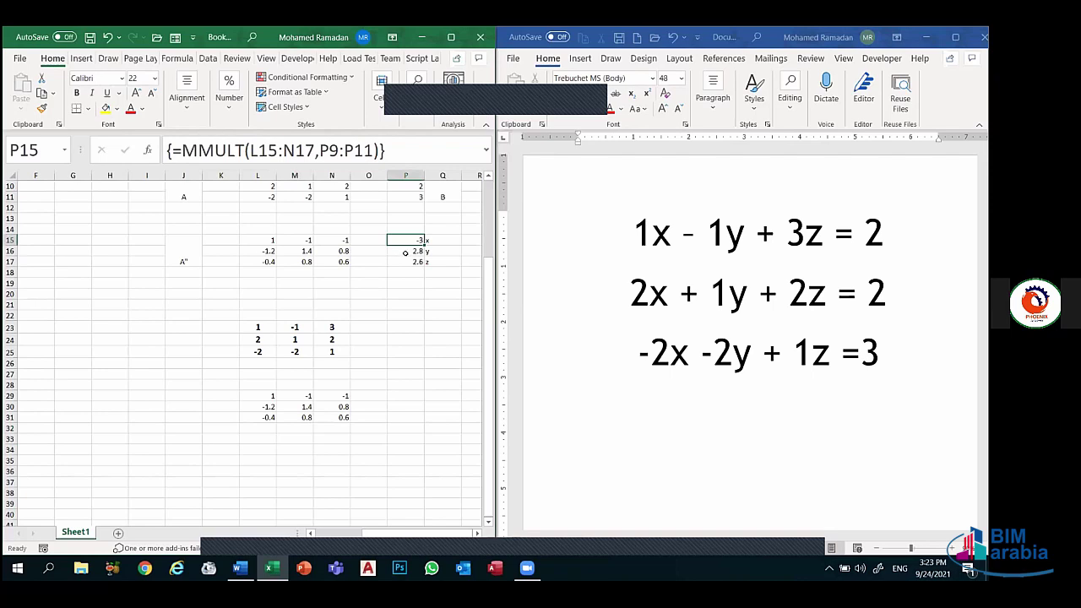
left_click(401, 324)
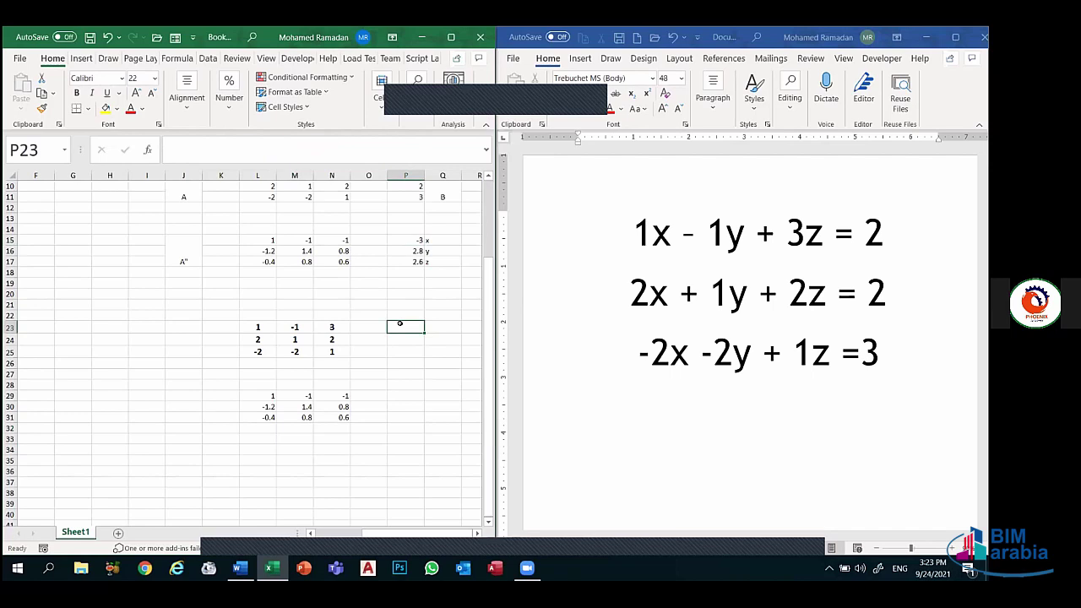
- Enter =MMULT(L29:N31,P9:P11) as an array formula in P23:P25
left_click_drag(400, 324, 396, 351)
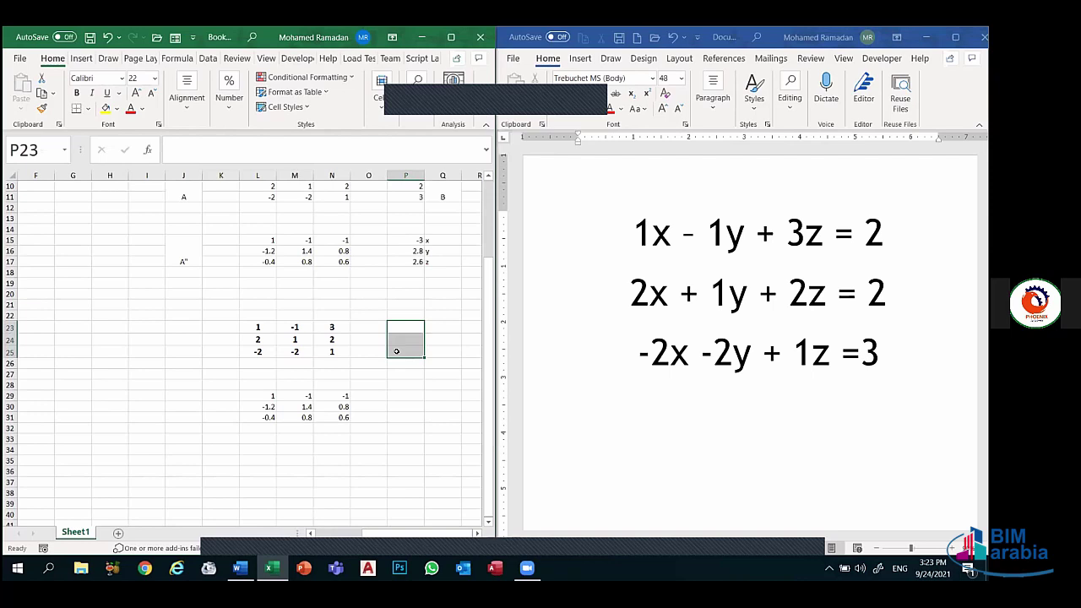
key("F2")
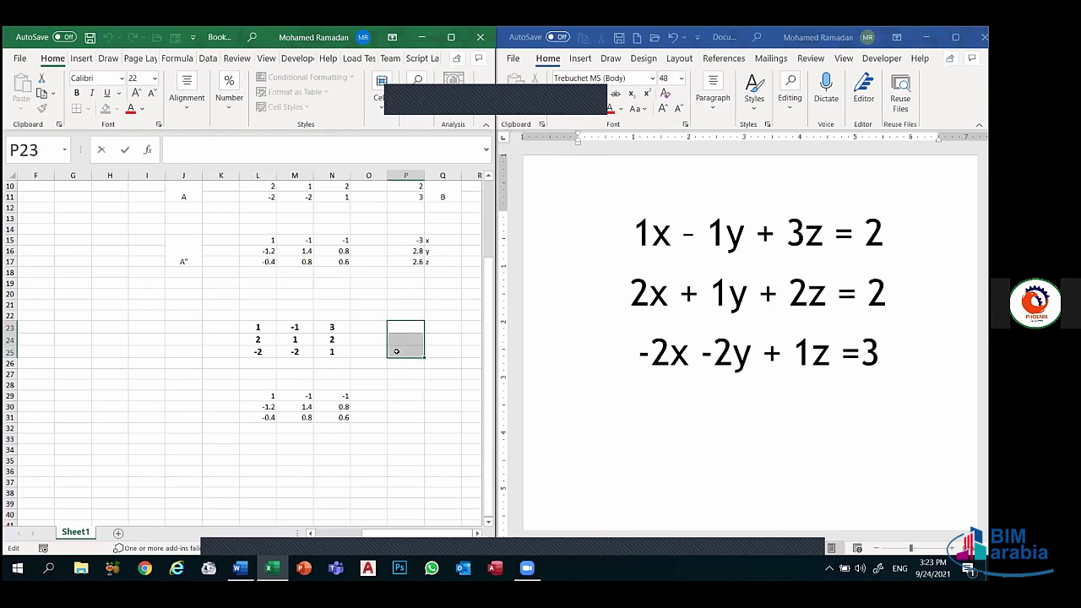
type("=")
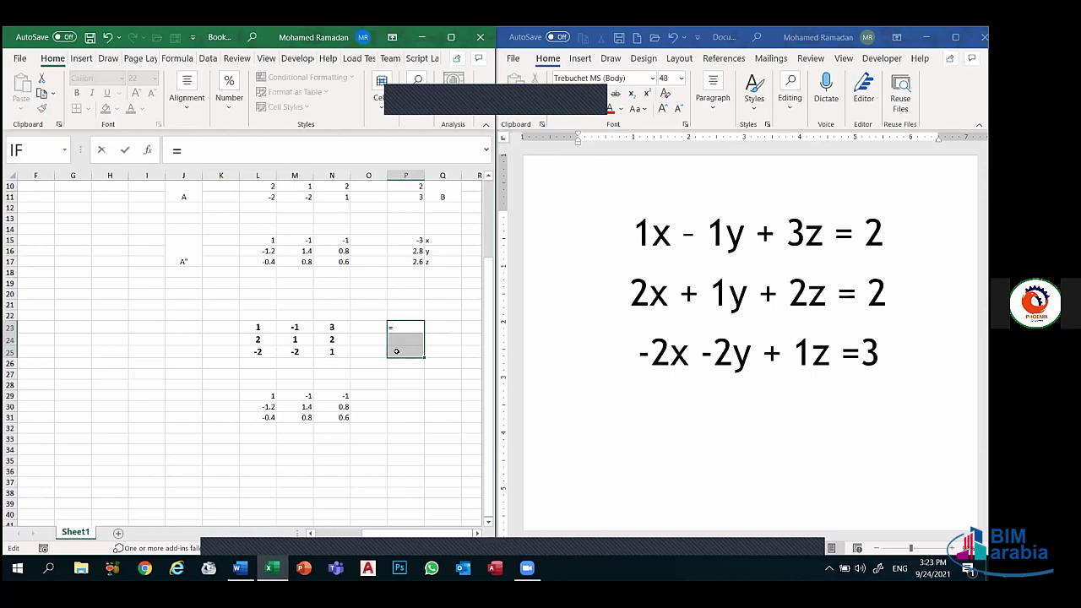
type("mm")
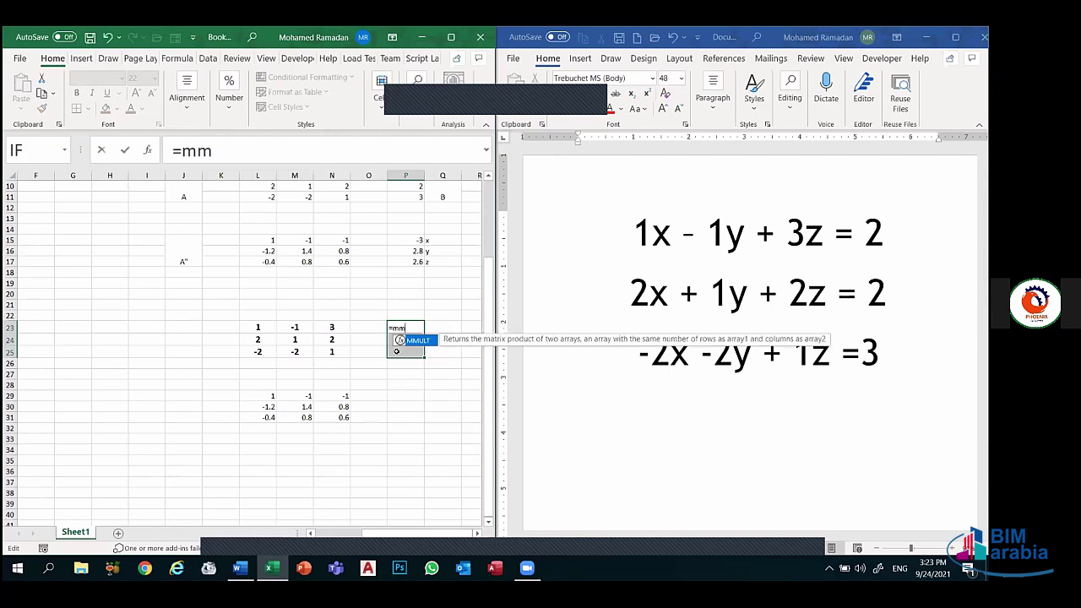
type("ulu")
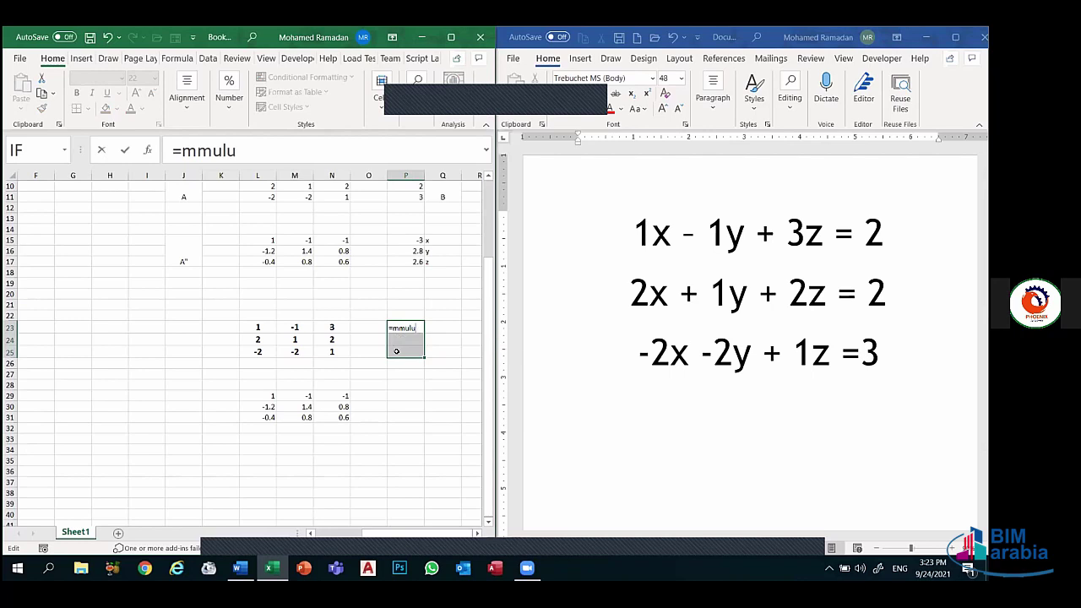
key("BackSpace")
type("t")
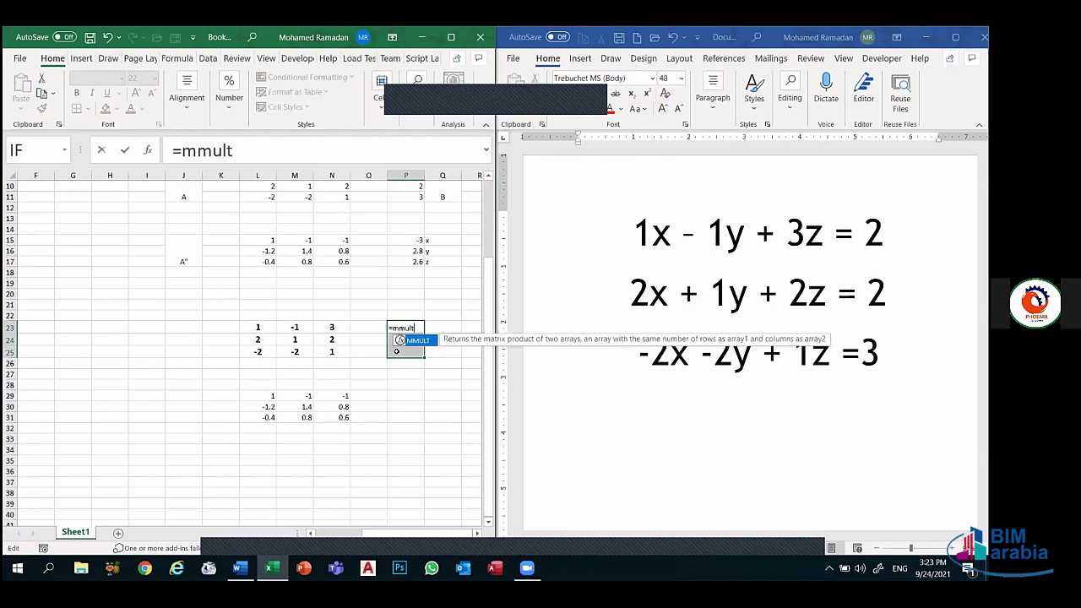
type("(")
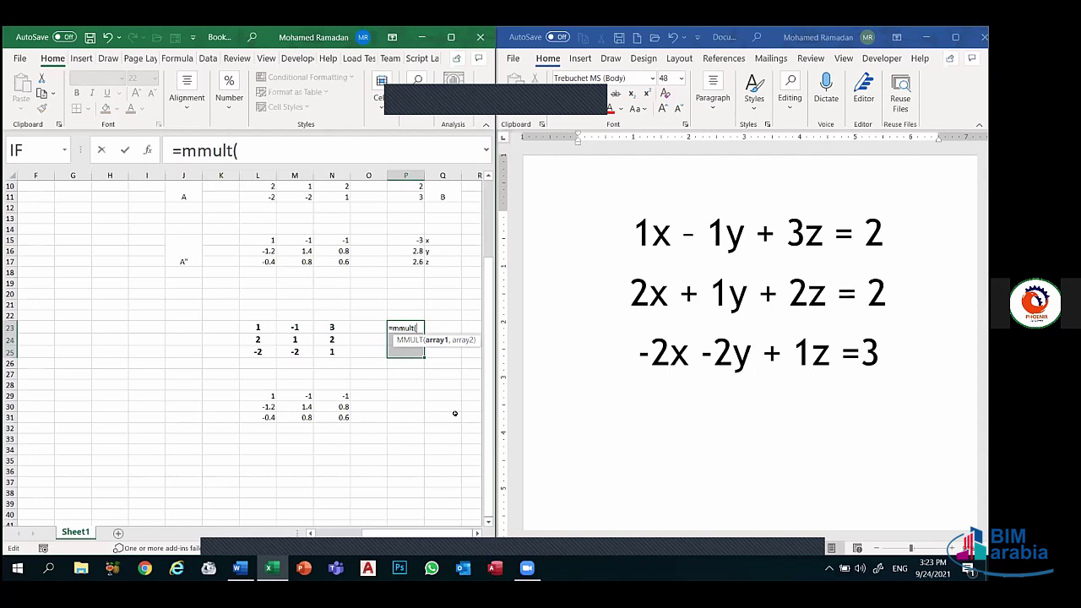
left_click_drag(487, 438, 487, 427)
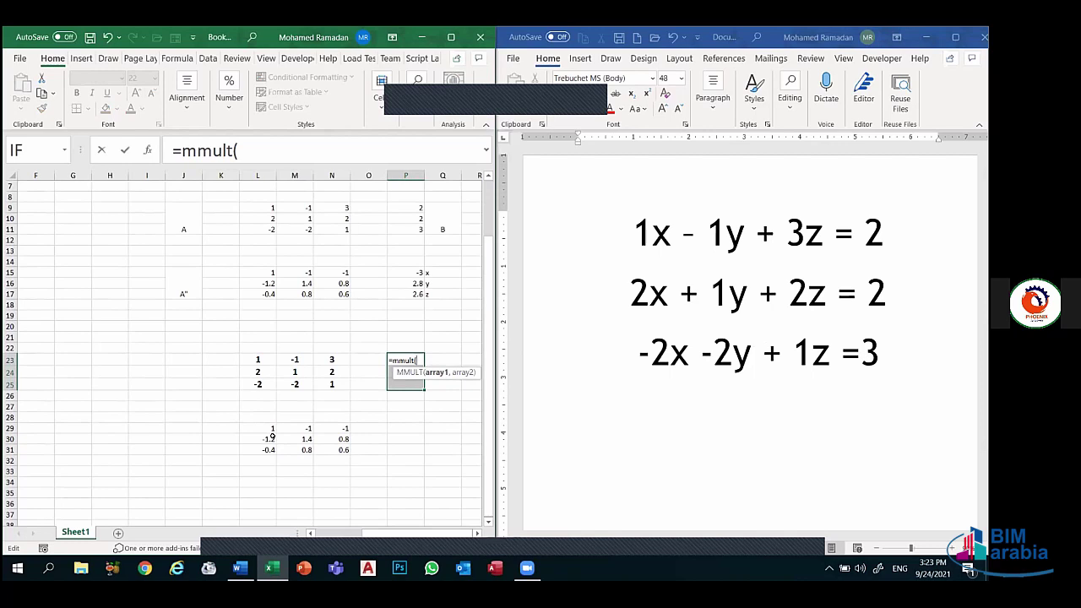
left_click_drag(269, 429, 330, 450)
type(",")
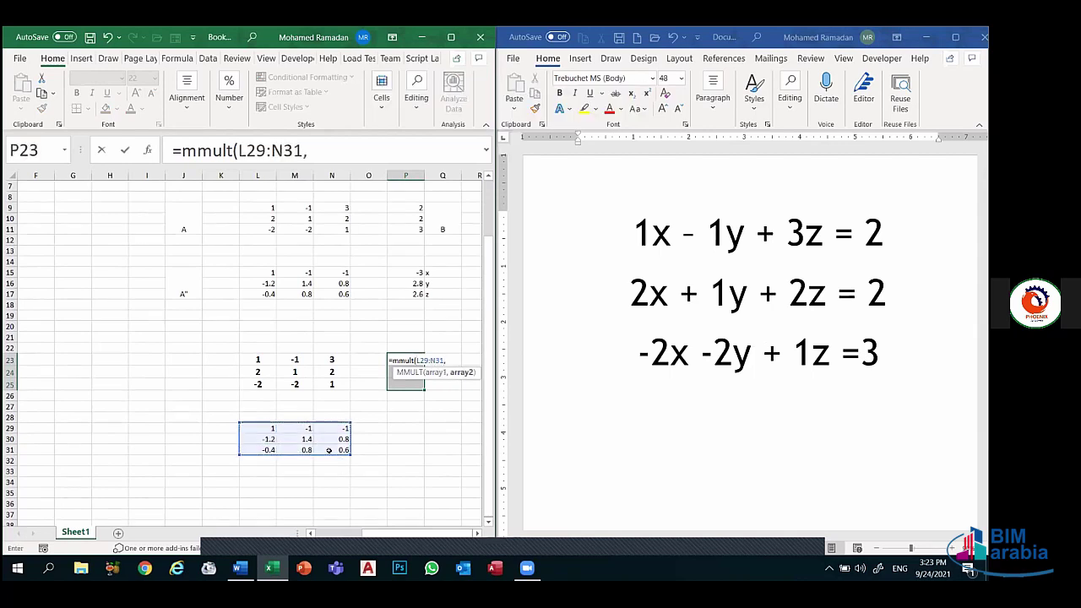
left_click_drag(414, 207, 415, 234)
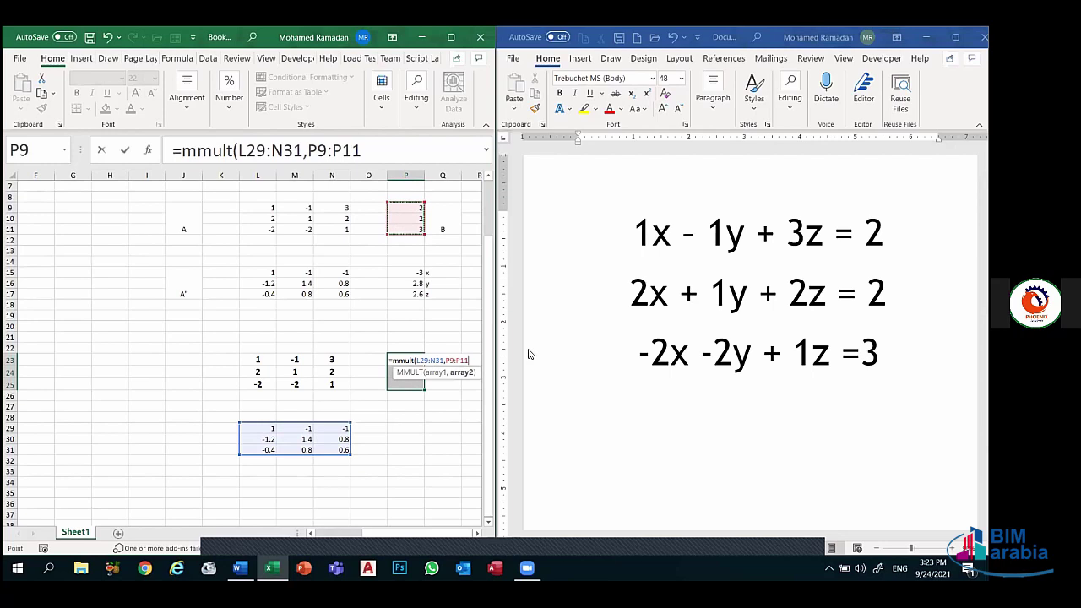
type(")")
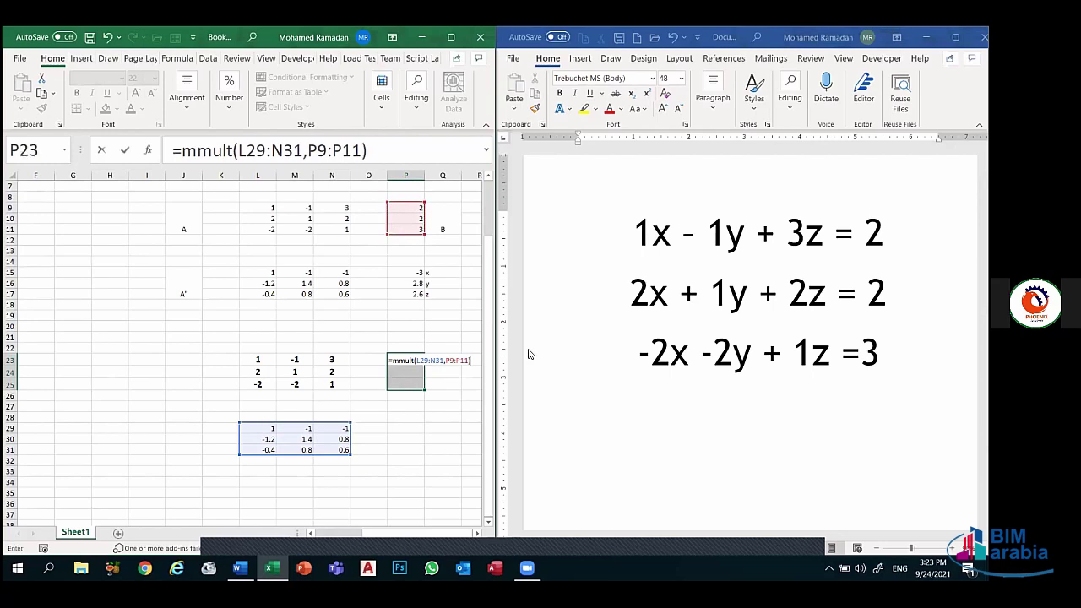
key("ctrl+shift+Return")
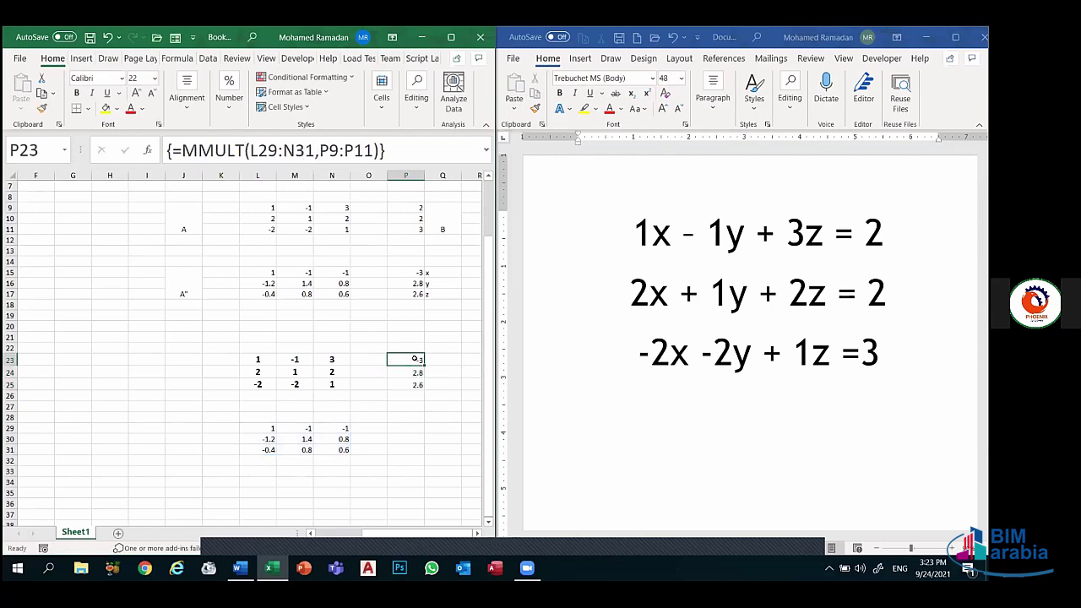
- Type the labels x, y and z into Q23:Q25
left_click(440, 361)
type("x")
key("Return")
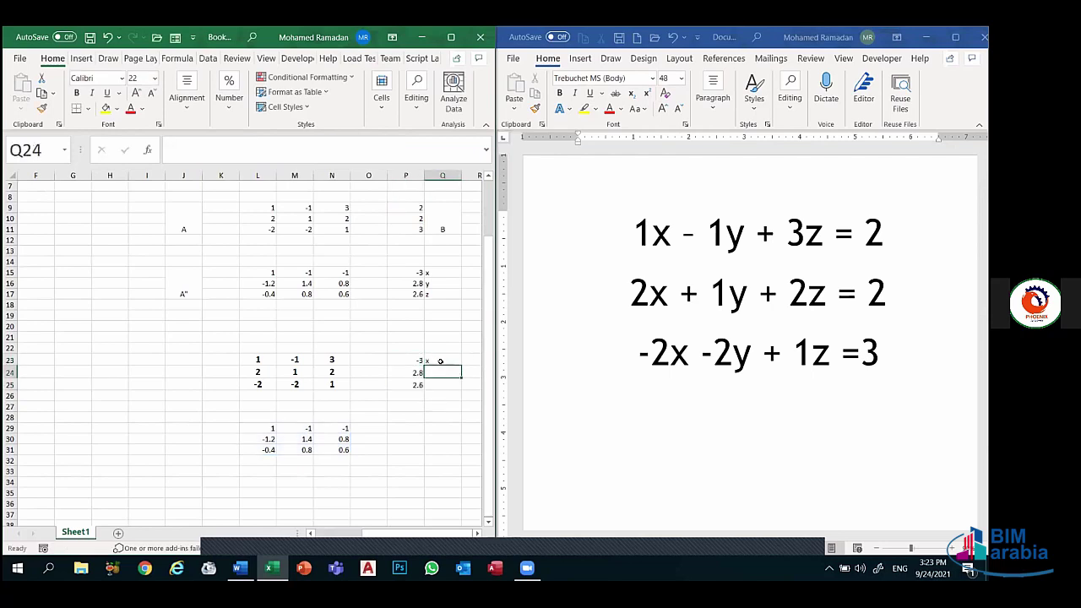
type("y")
key("Return")
type("z")
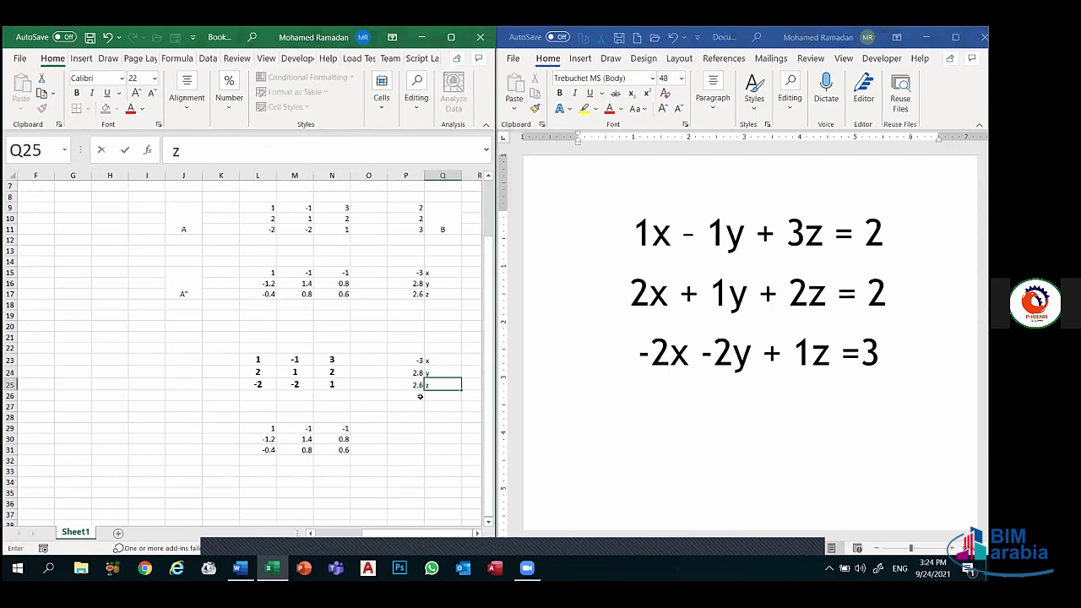
left_click(409, 415)
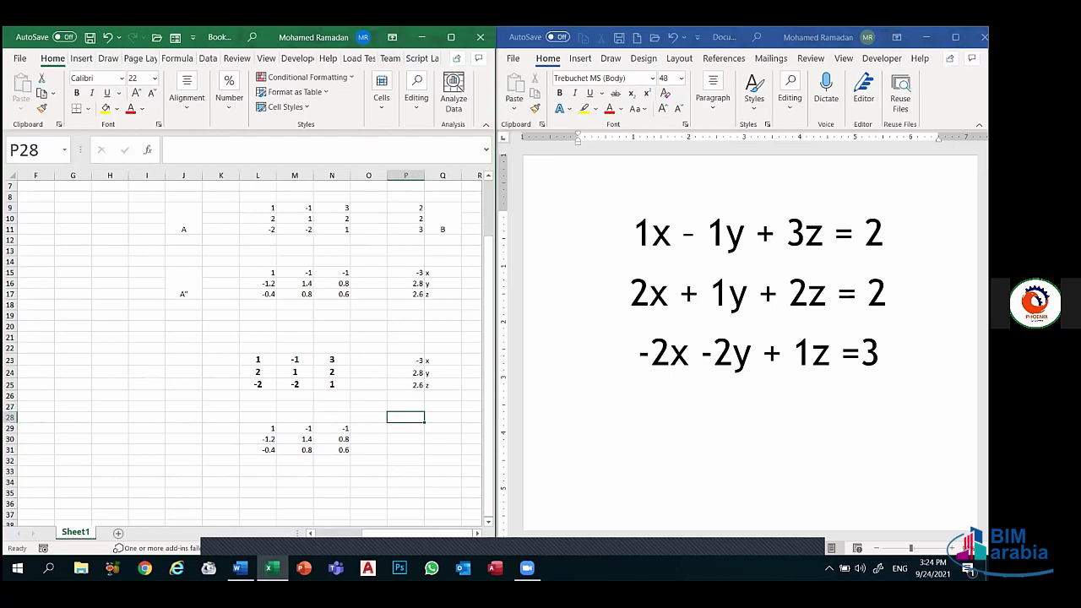
right_click(600, 568)
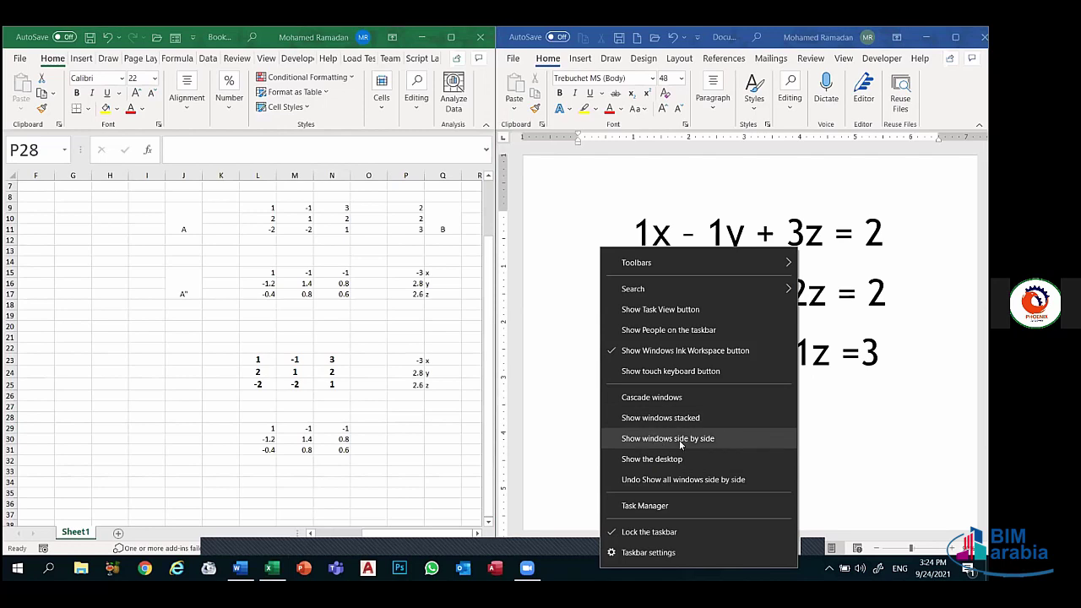
left_click(549, 429)
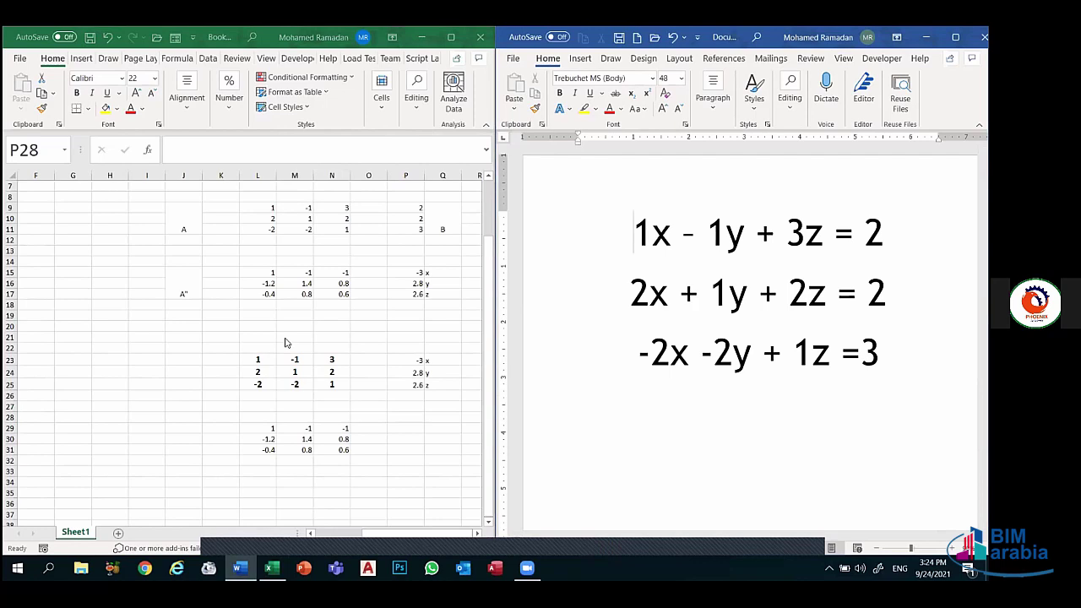
left_click(257, 360)
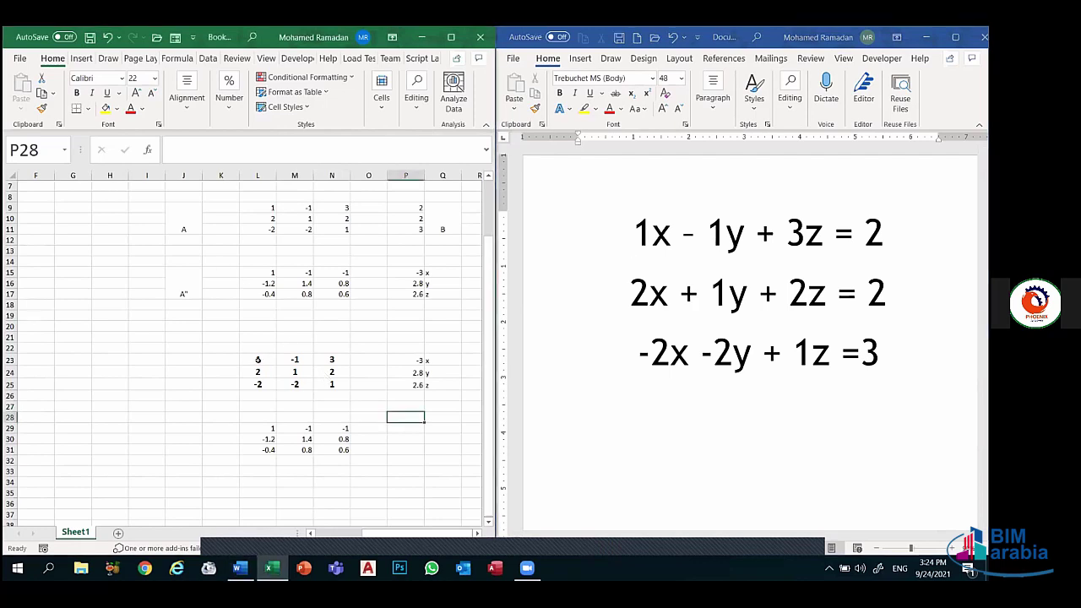
left_click(256, 360)
- Clear the old worked block L23:Q32
left_click_drag(256, 360, 427, 459)
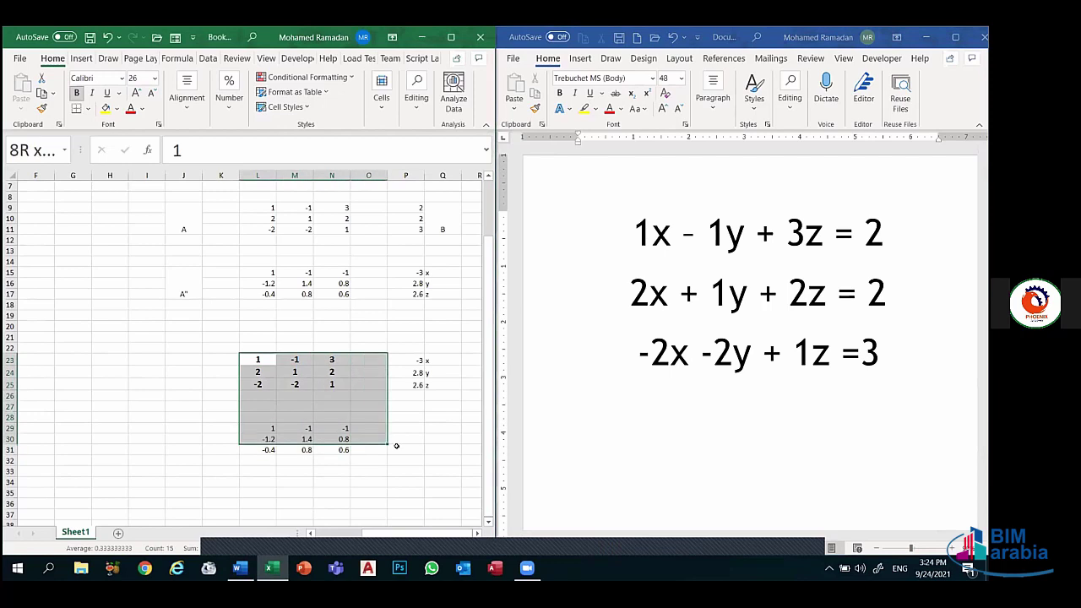
key("Delete")
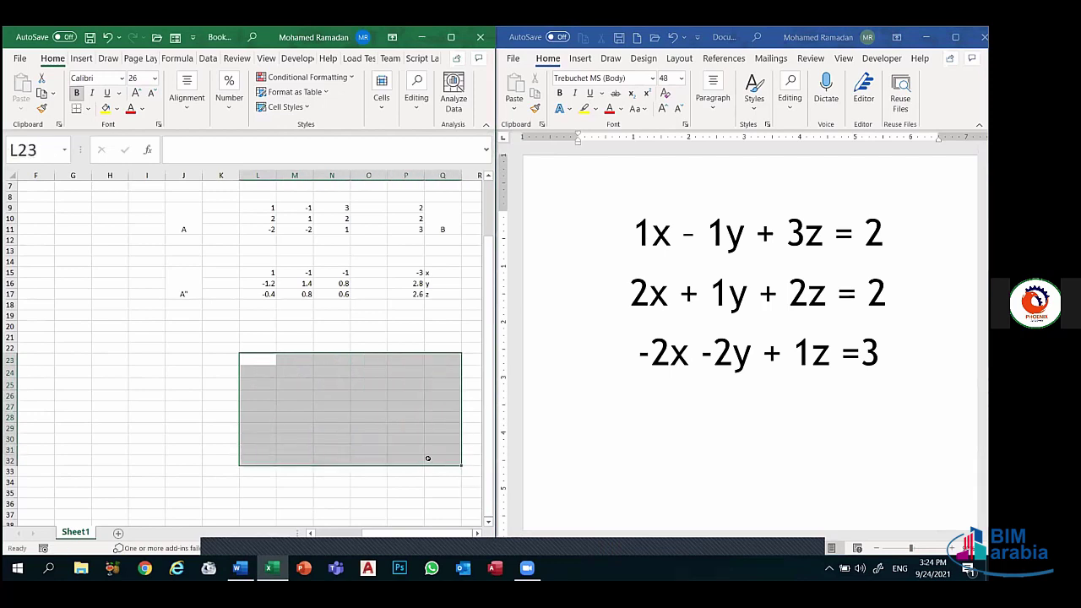
left_click(306, 382)
- Enter coefficients 1, 2, -2 in L23:L25 and -1, 1, -2 in M23:M25
left_click(261, 357)
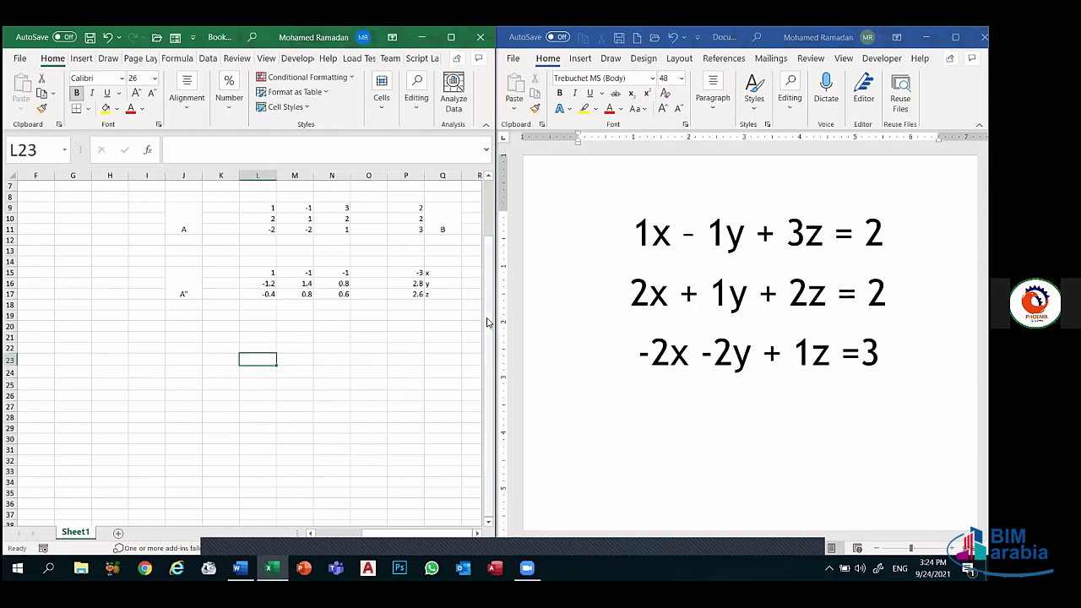
type("1")
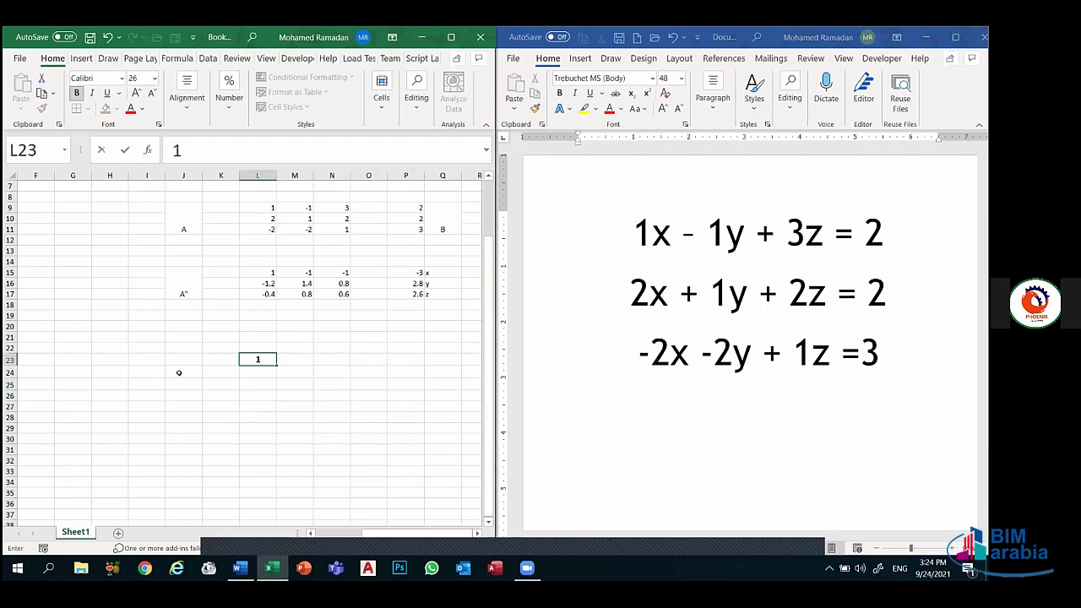
left_click(257, 374)
type("2")
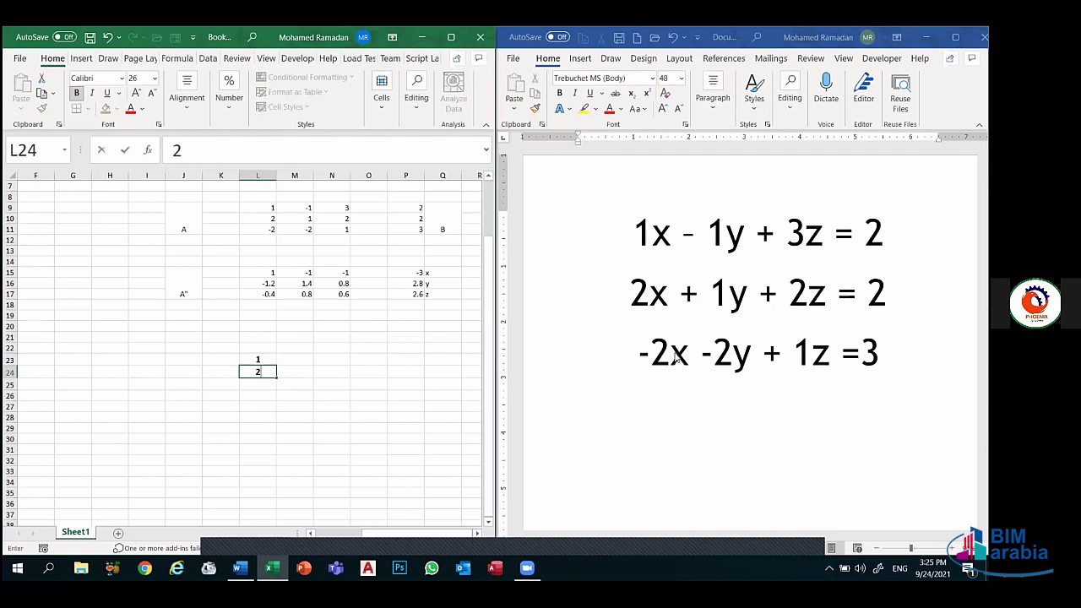
left_click(259, 385)
type("-2")
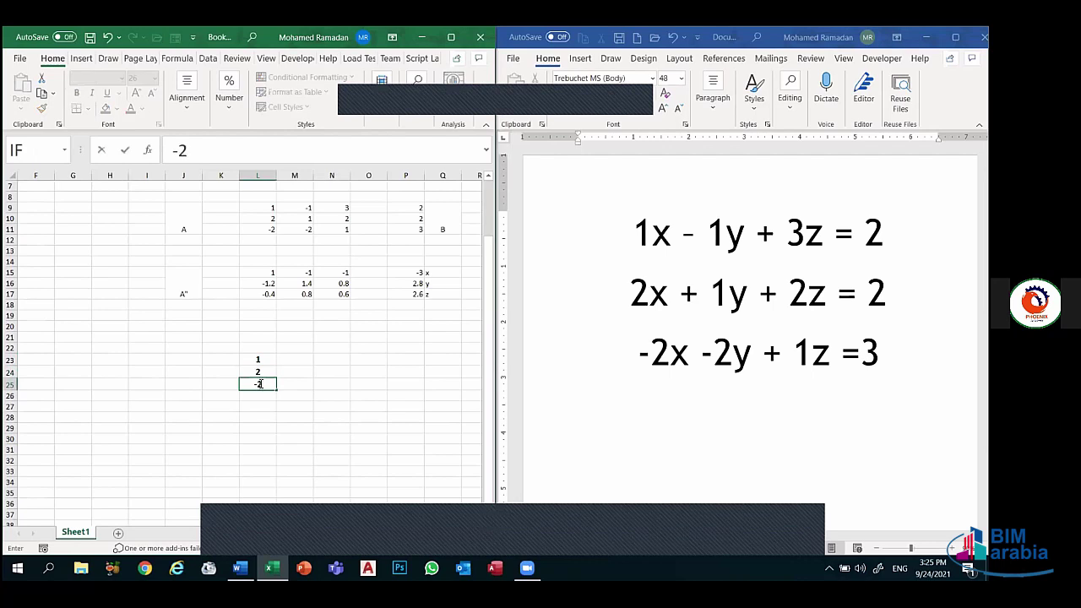
left_click(284, 358)
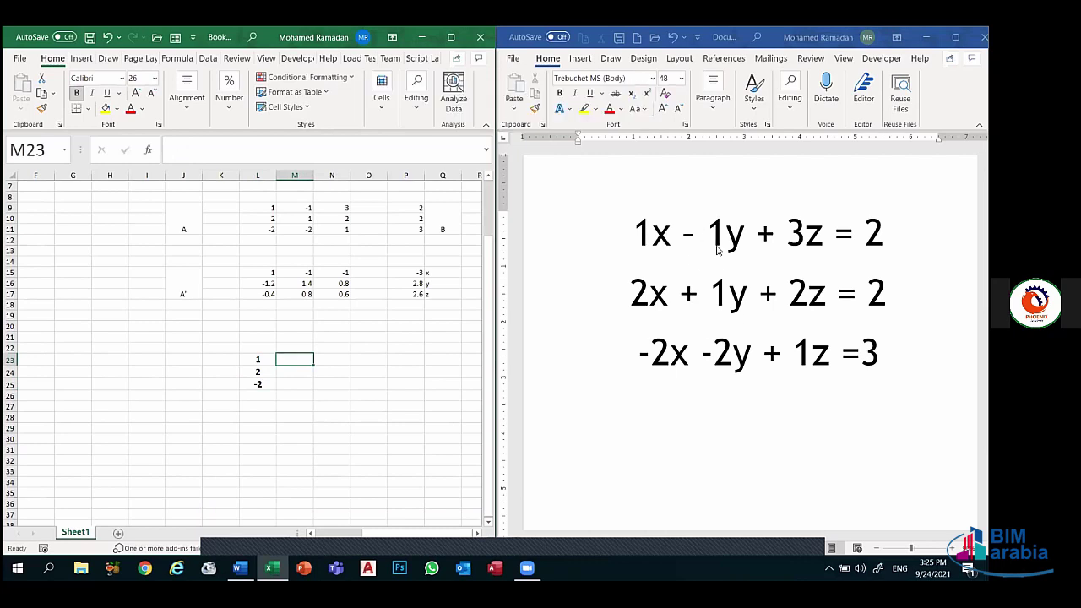
type("-")
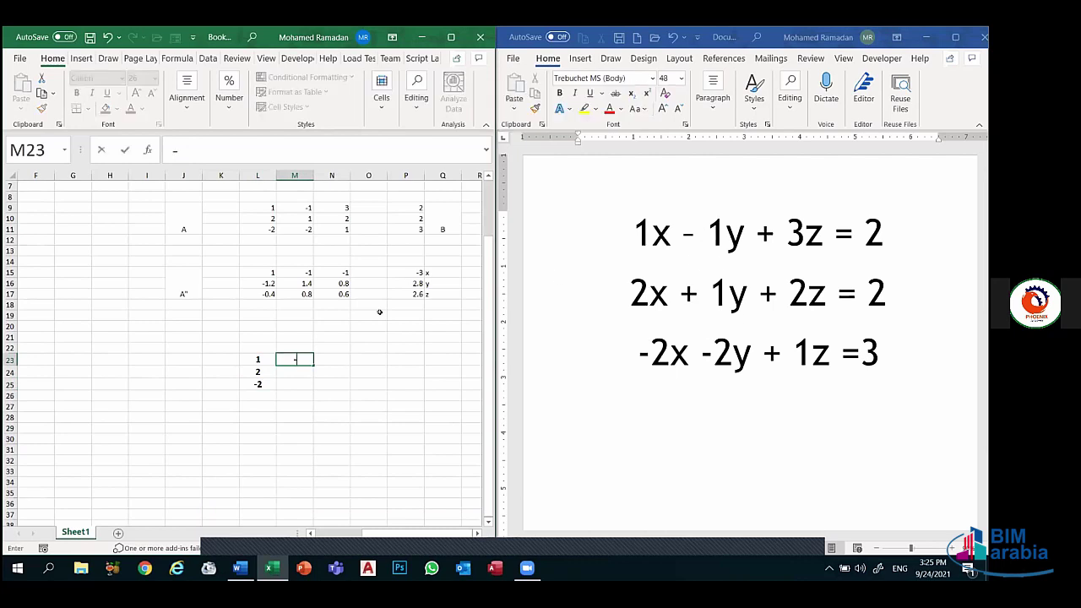
type("1")
left_click(299, 369)
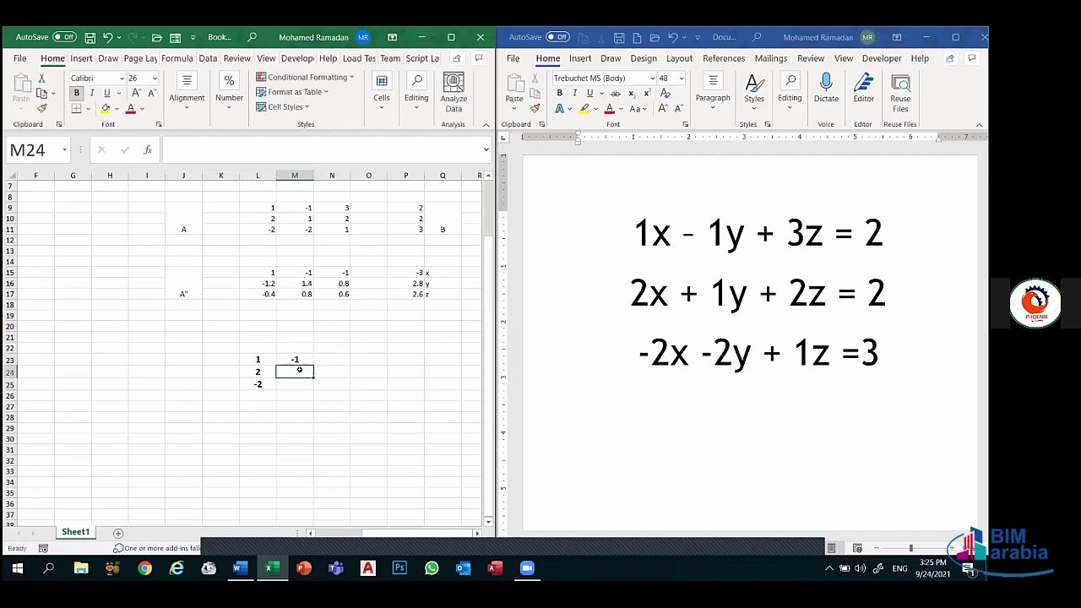
type("1")
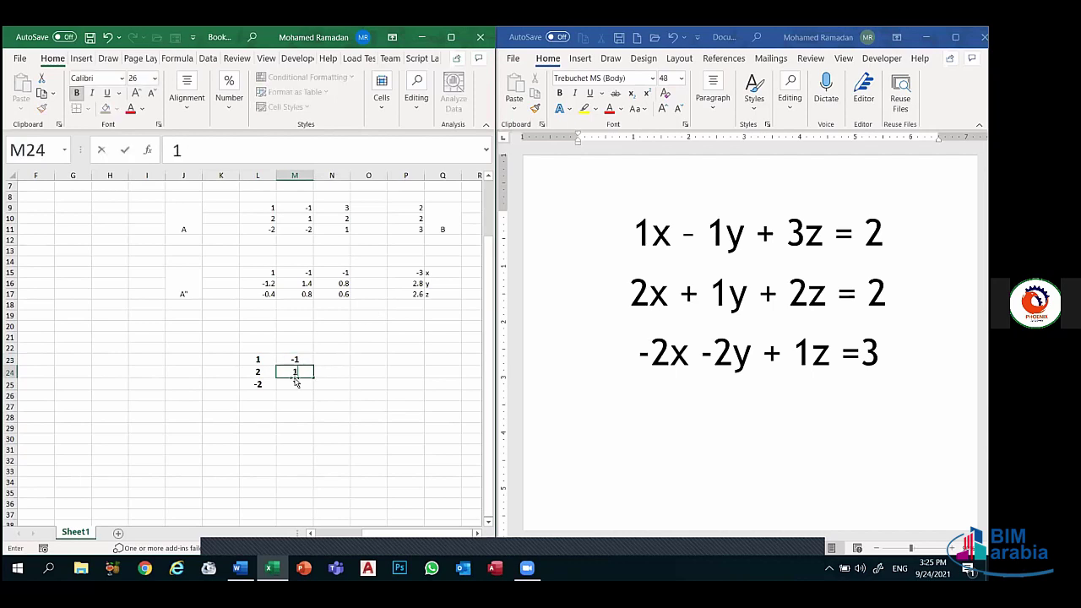
left_click(287, 388)
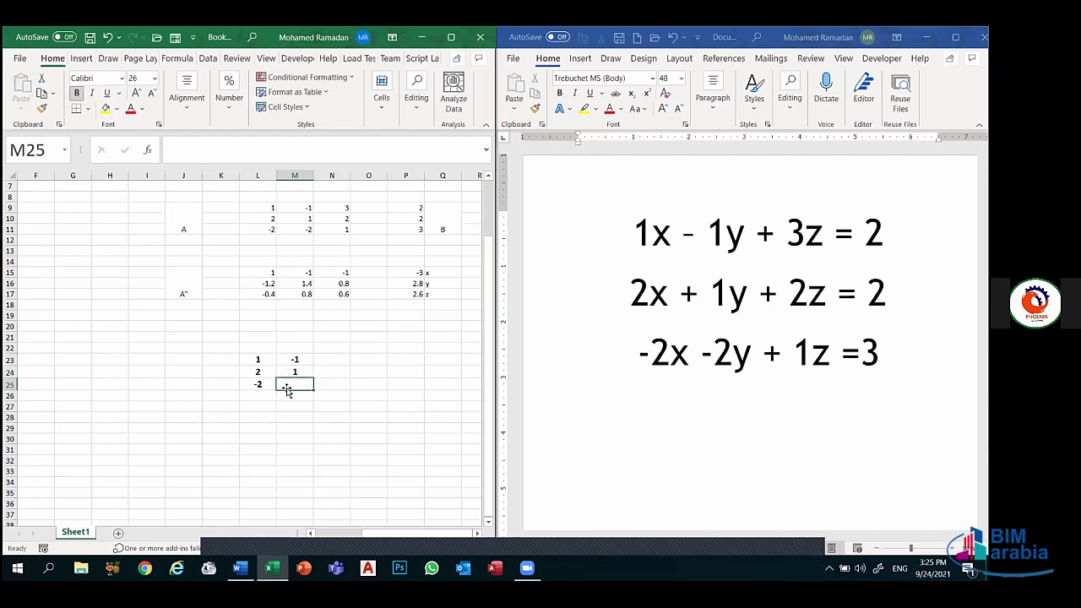
type("-2")
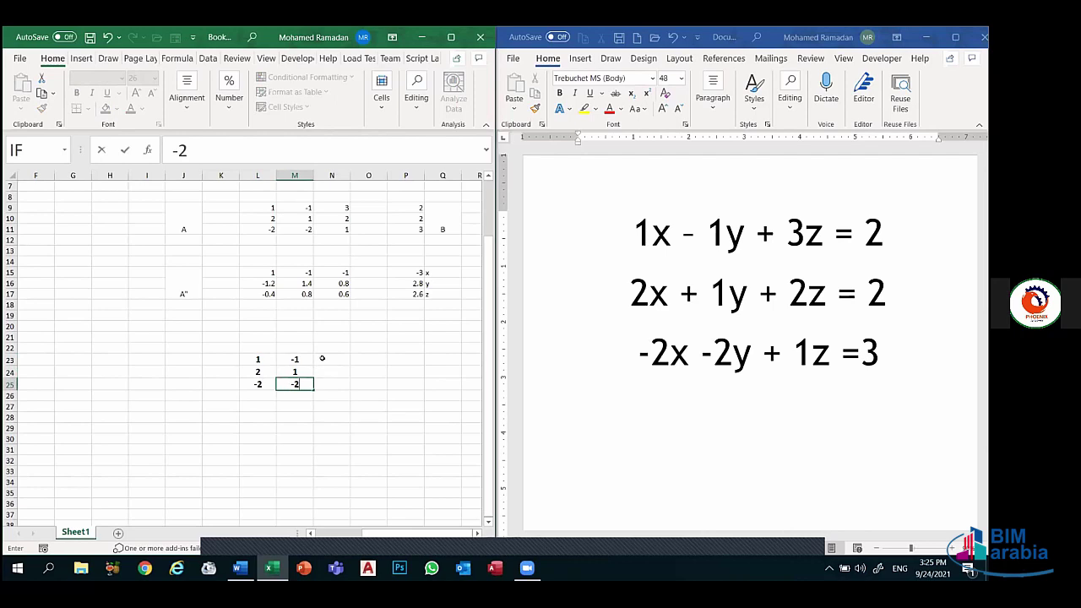
- Enter the third coefficient column 3, 2, 1 in N23:N25
left_click(321, 359)
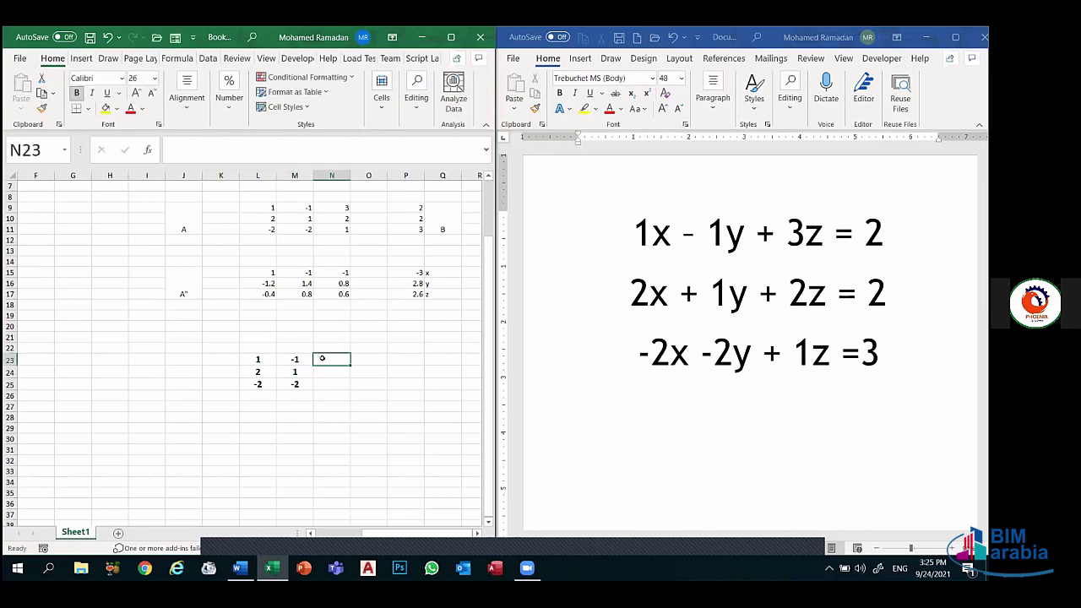
type("3")
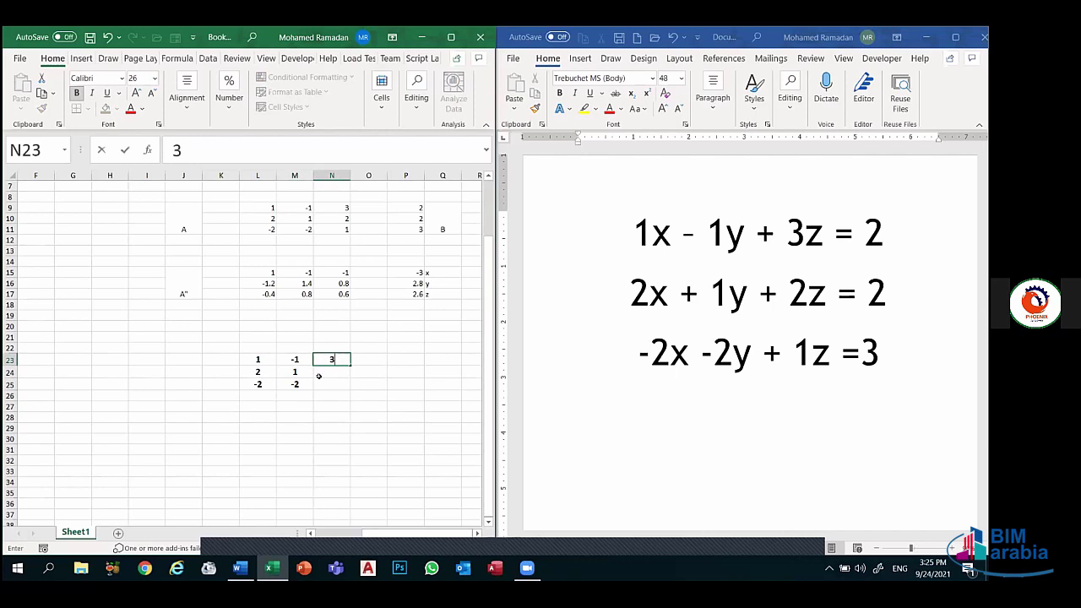
left_click(322, 372)
type("2")
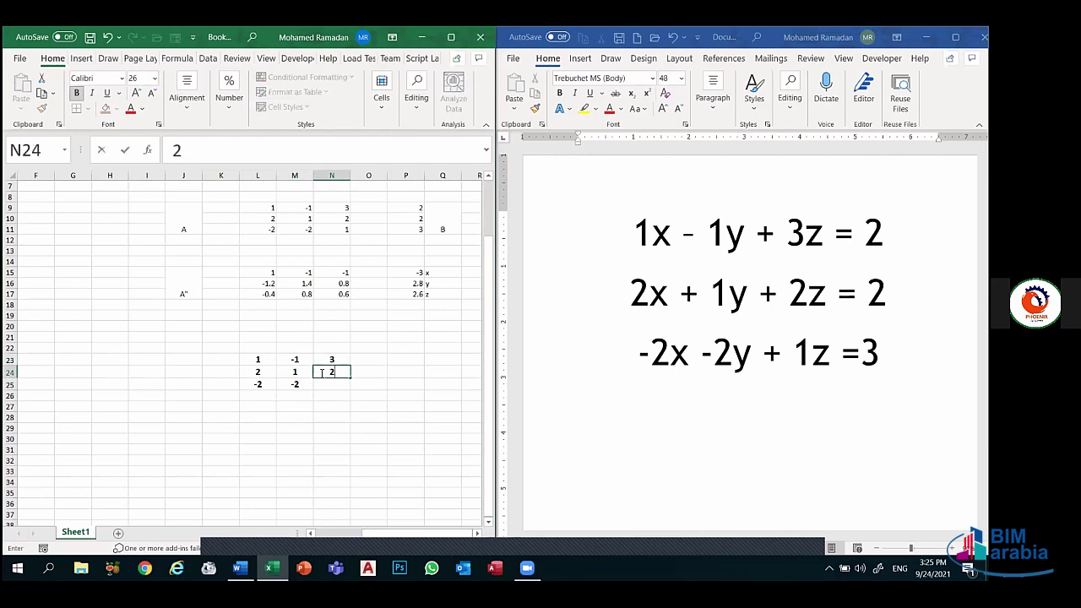
key("Return")
type("1")
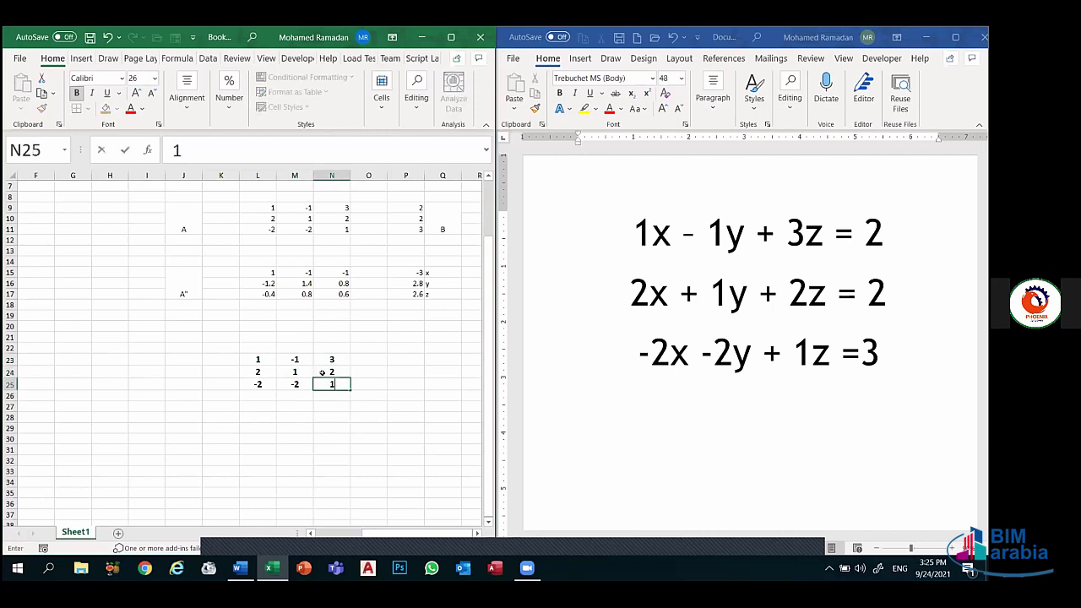
left_click(406, 360)
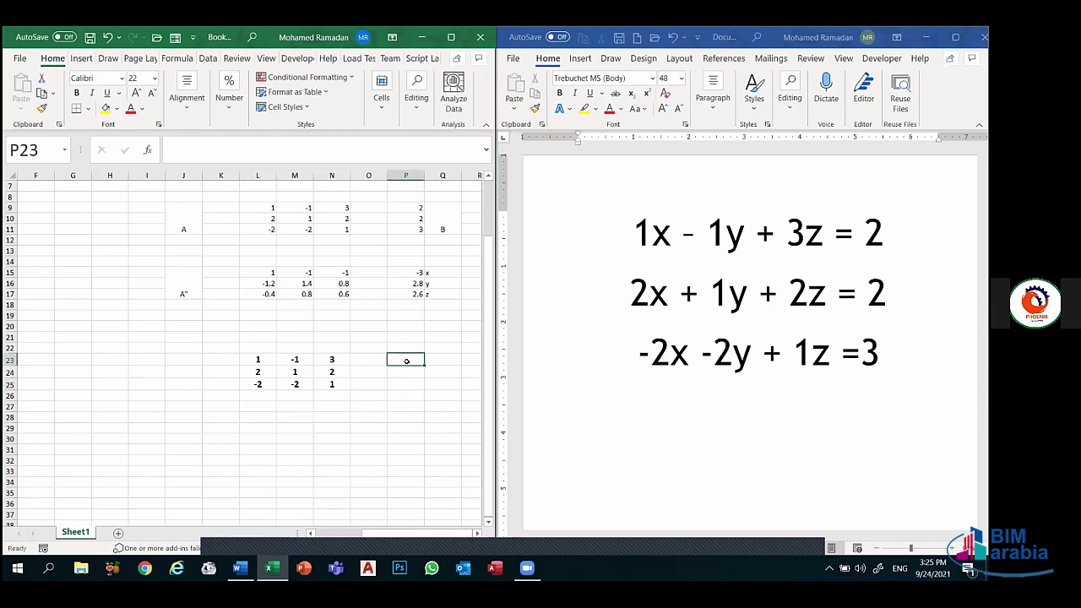
- Enter the constants 2, 2, 3 in P23:P25
type("2")
key("Return")
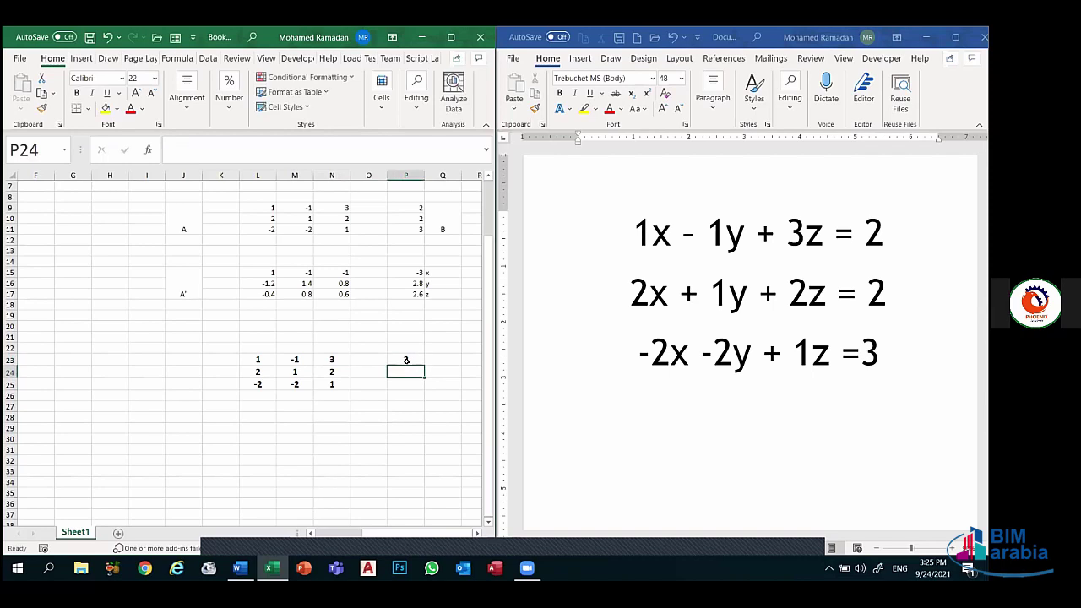
type("2")
key("Return")
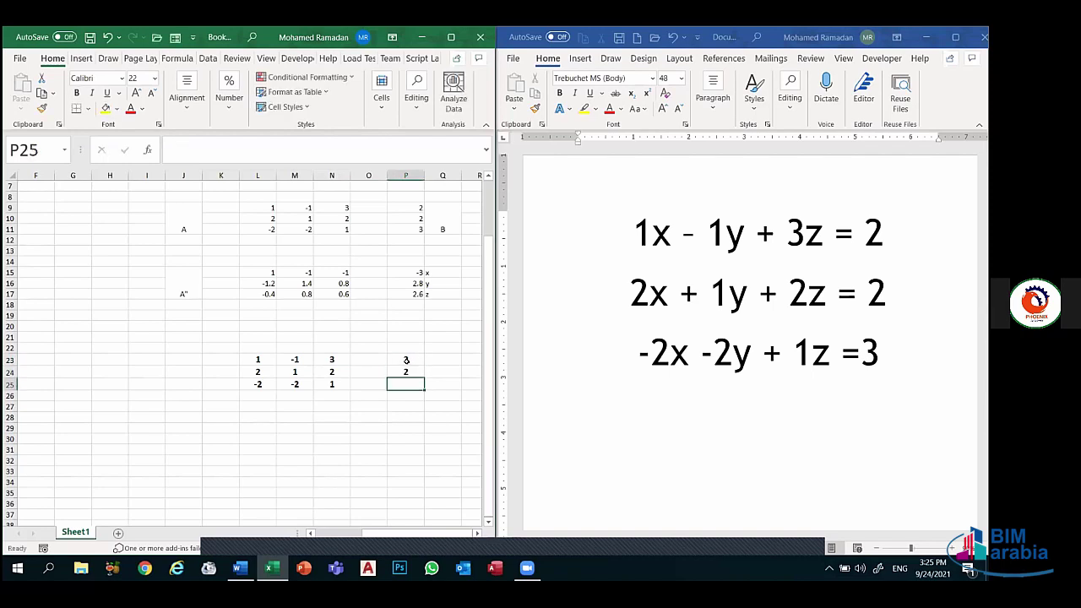
type("3")
key("Return")
- Verify the coefficients in L23:N25, then select L29:N31 for the inverse matrix
left_click_drag(251, 361, 329, 383)
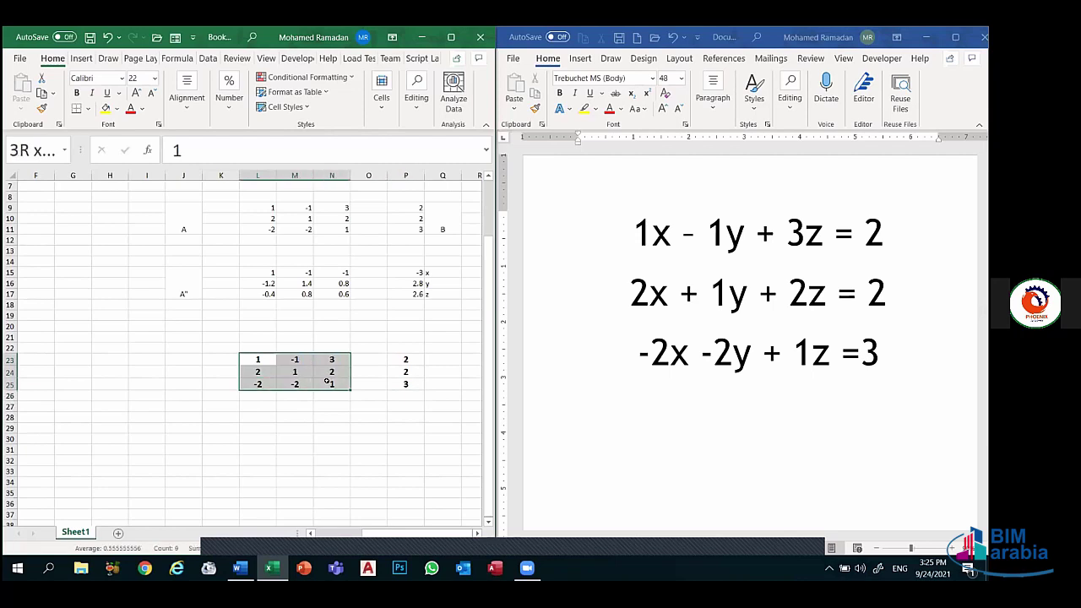
left_click(255, 362)
left_click(256, 375)
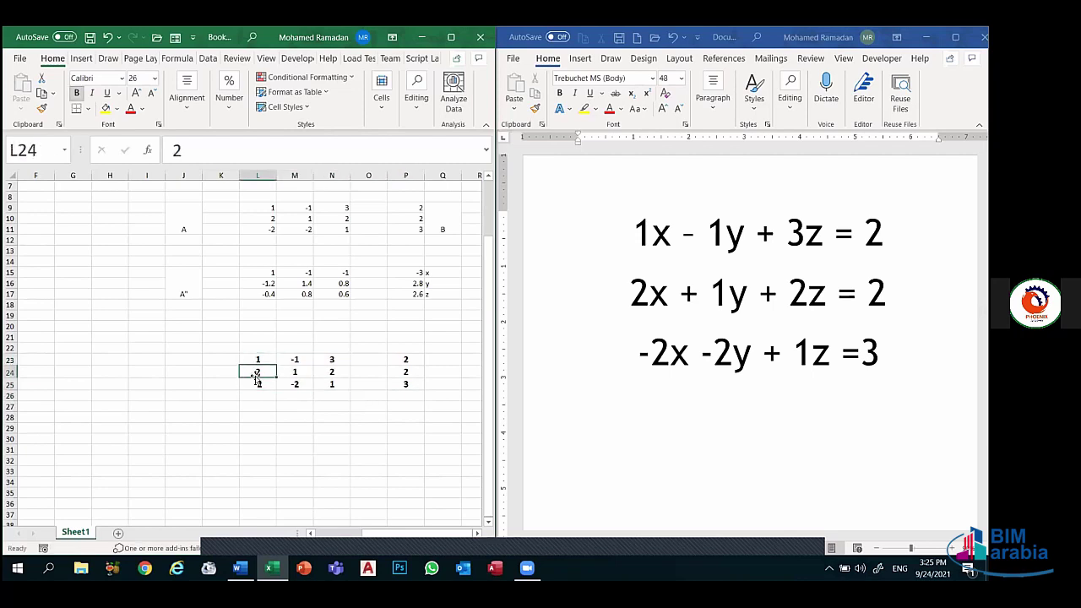
left_click(257, 382)
left_click(256, 376)
key("Right")
key("Down")
key("Up")
key("Up")
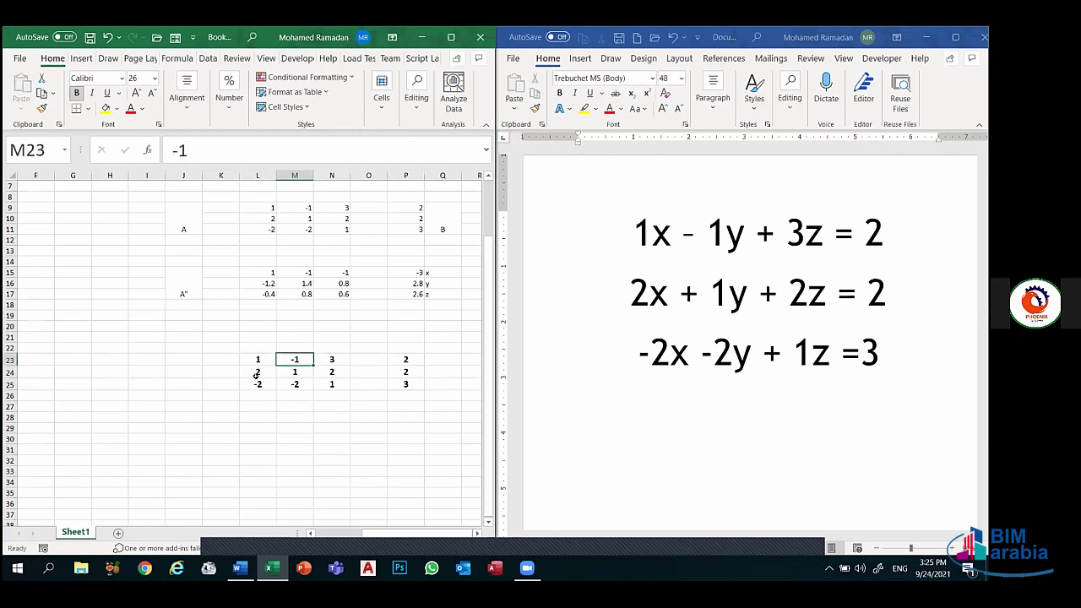
key("Right")
key("Down")
key("Down")
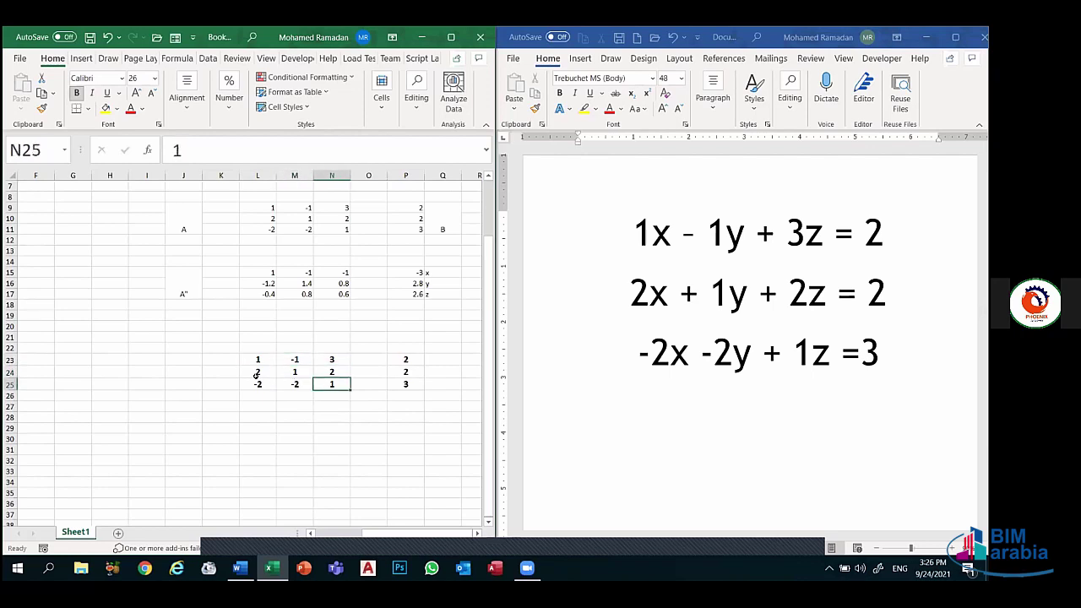
left_click(257, 375)
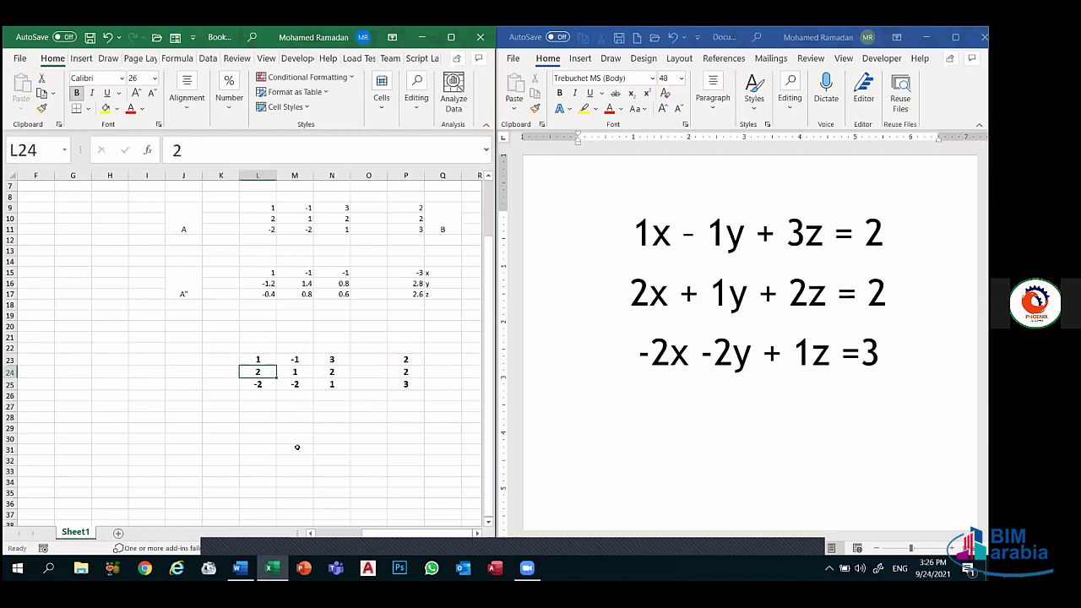
left_click(257, 429)
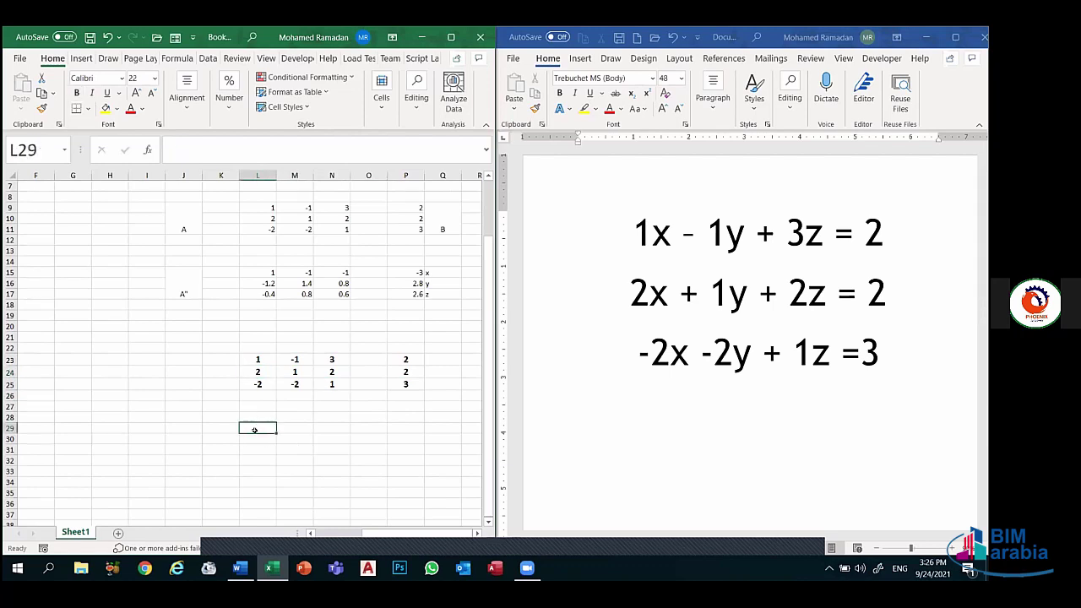
mouse_move(254, 422)
left_mouse_down()
mouse_move(275, 450)
mouse_move(332, 450)
left_mouse_up()
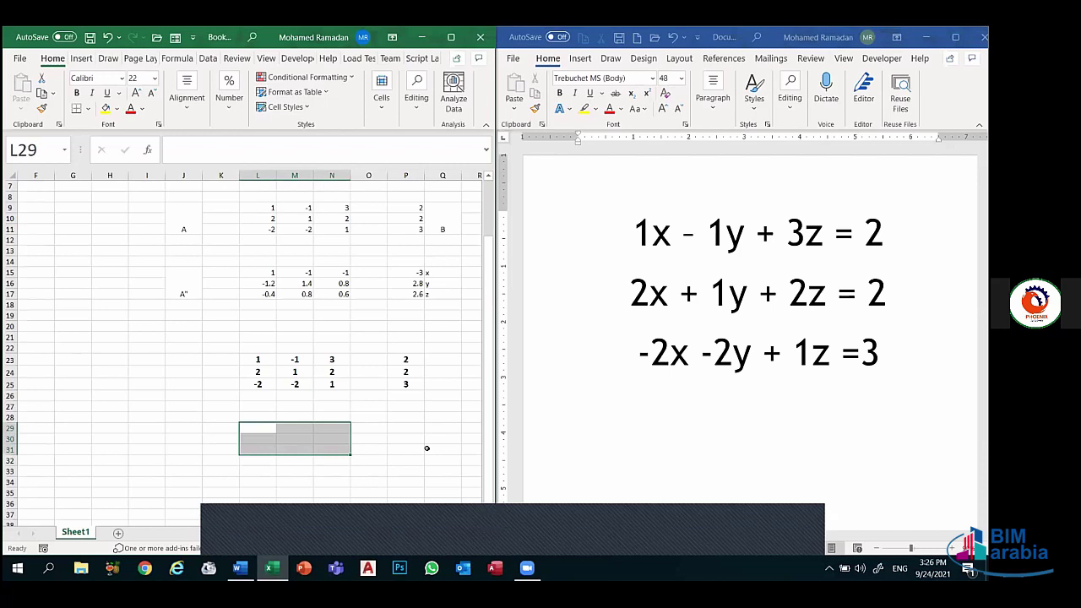
- Enter {=MINVERSE(L23:N25)} as an array formula across L29:N31
key("F2")
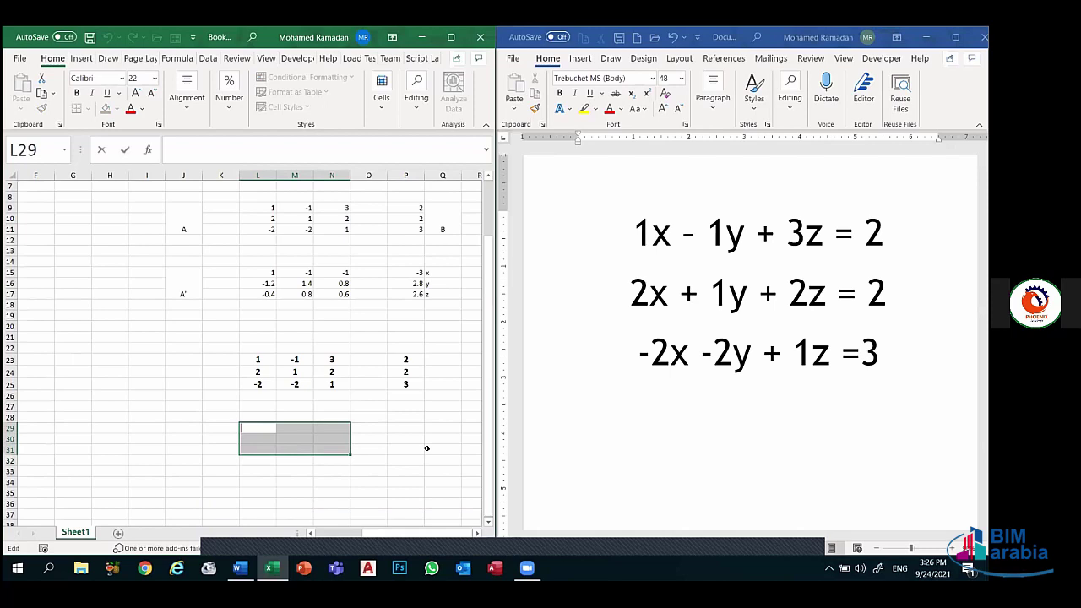
type("=")
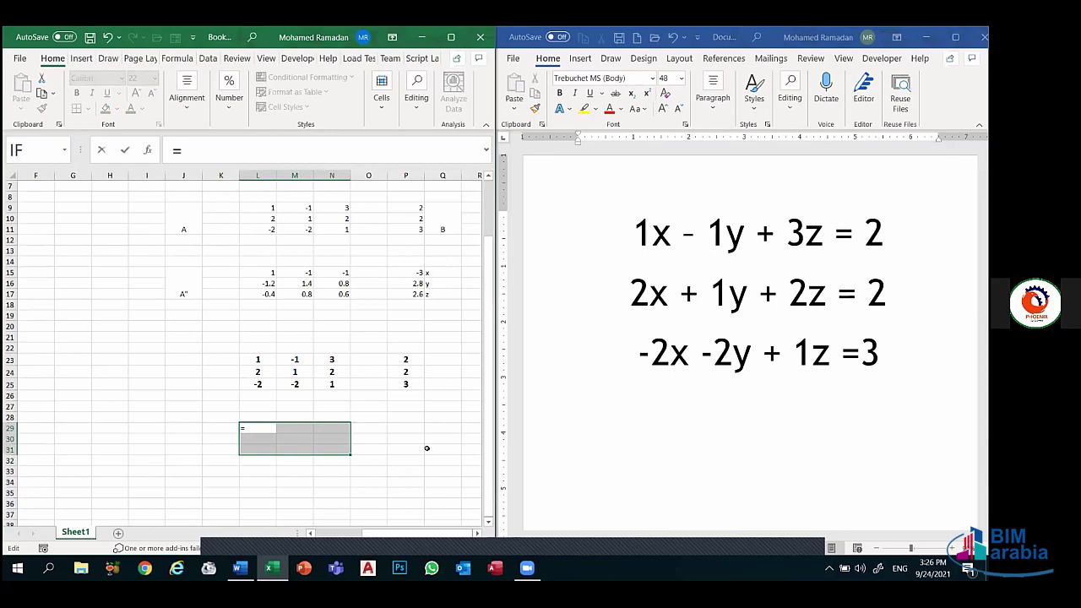
type("inv")
key("BackSpace")
key("BackSpace")
key("BackSpace")
type("min")
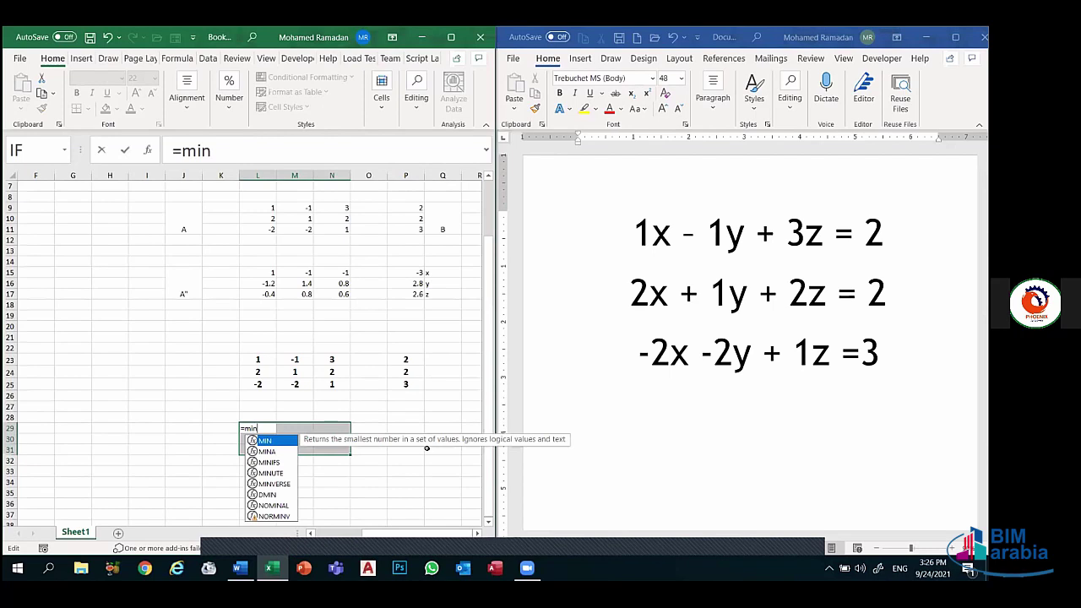
type("ve")
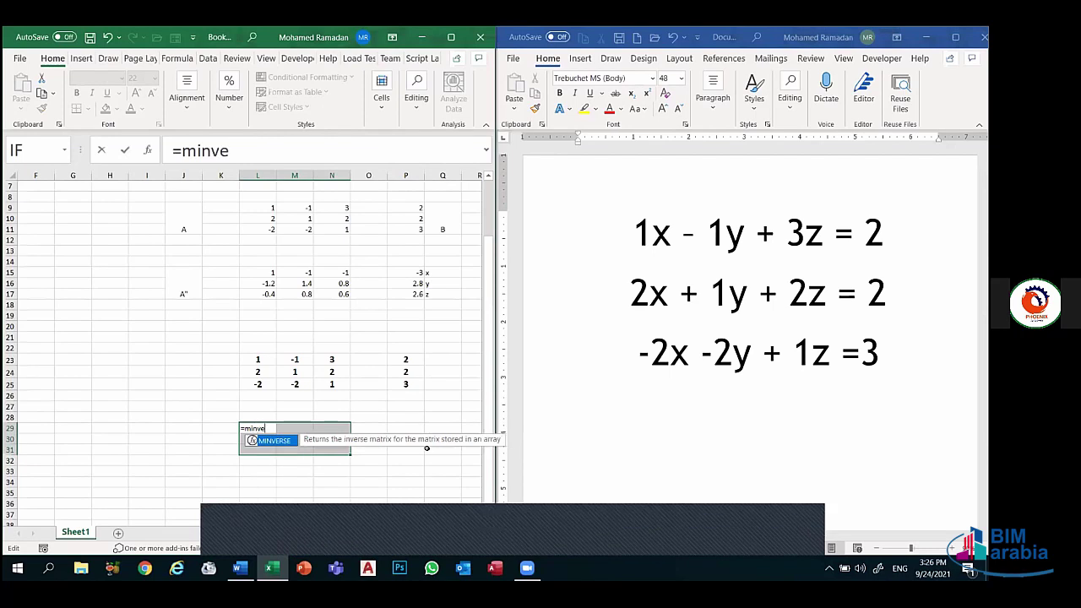
type("rse")
type("(")
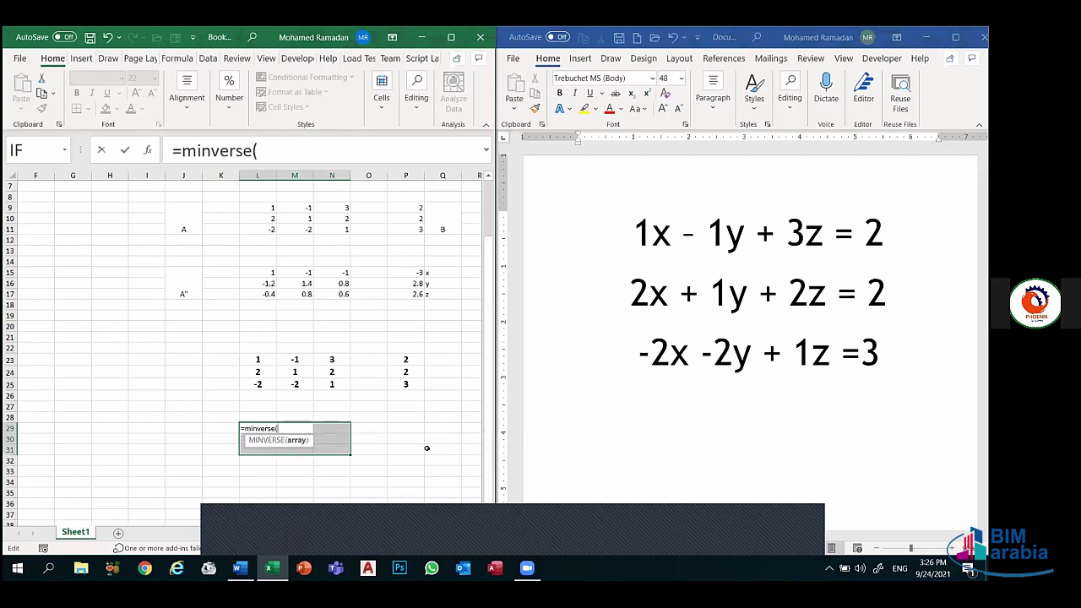
mouse_move(250, 358)
left_mouse_down()
mouse_move(308, 382)
mouse_move(343, 382)
left_mouse_up()
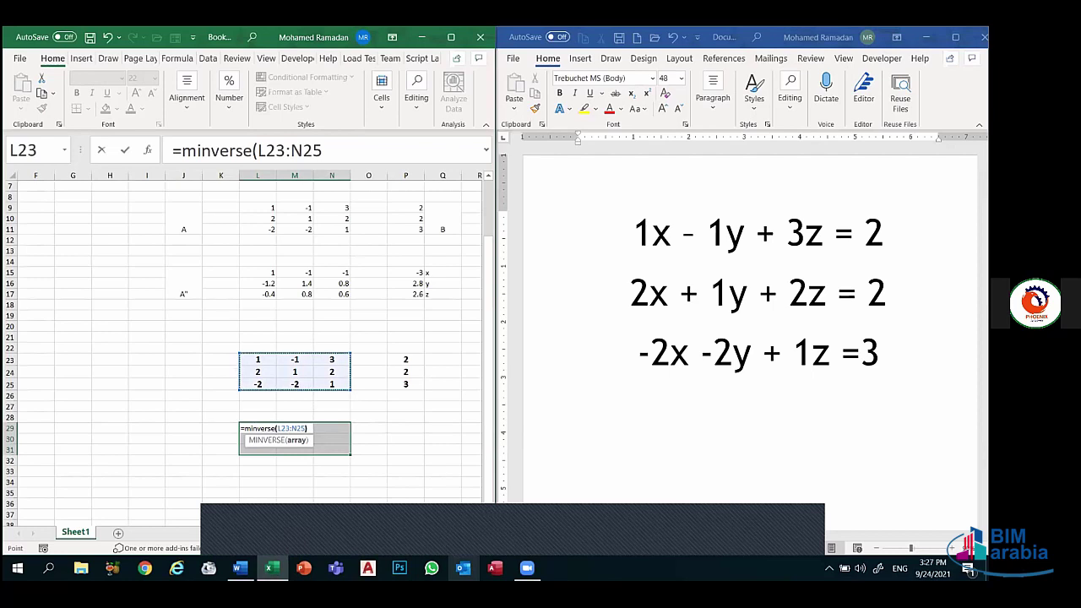
type(")")
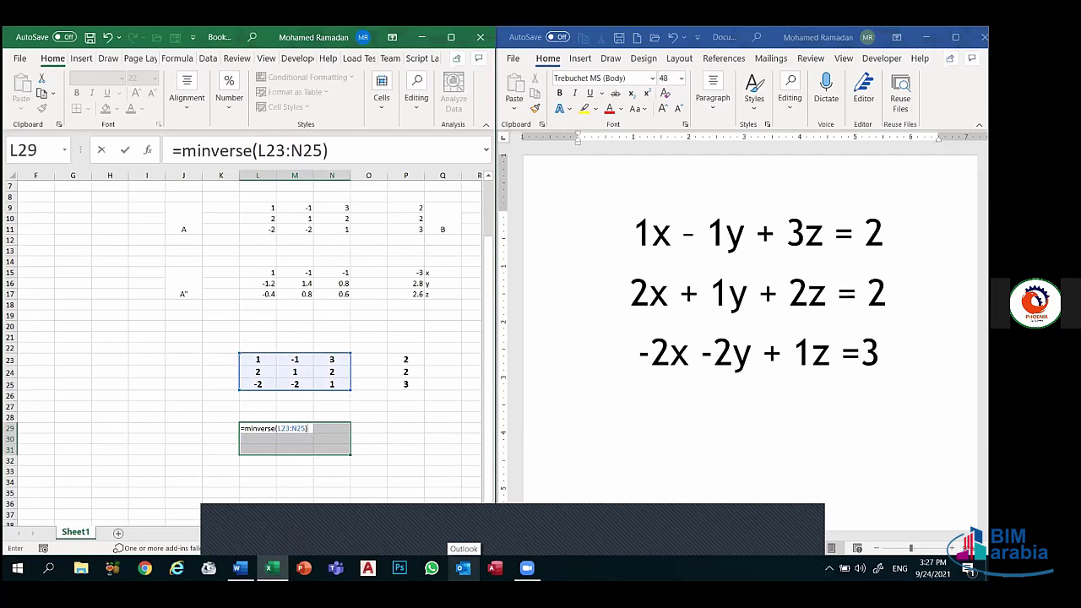
key("ctrl+shift+Return")
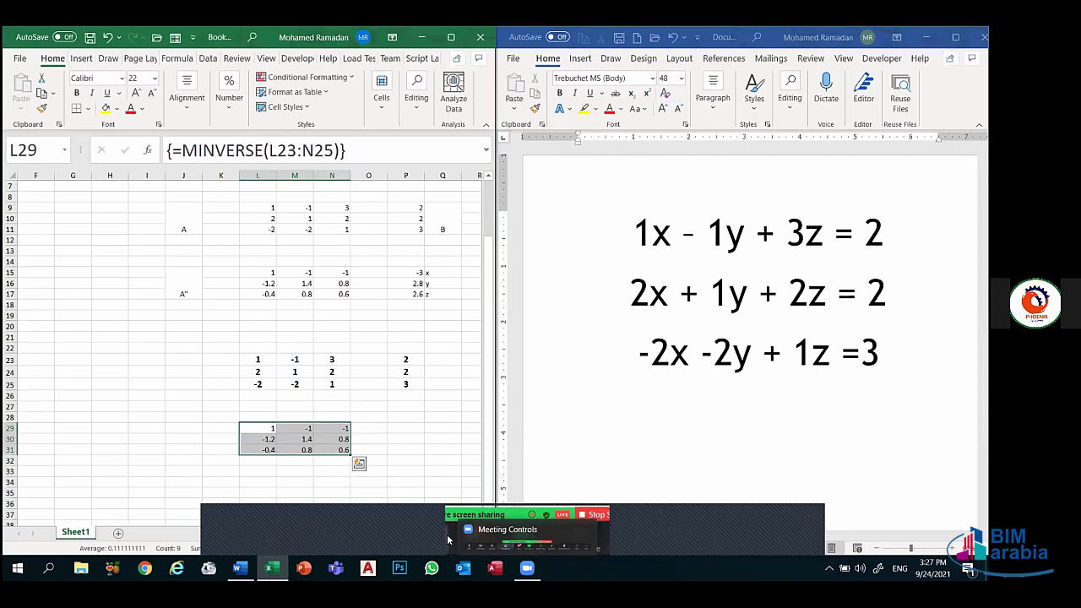
left_click(610, 235)
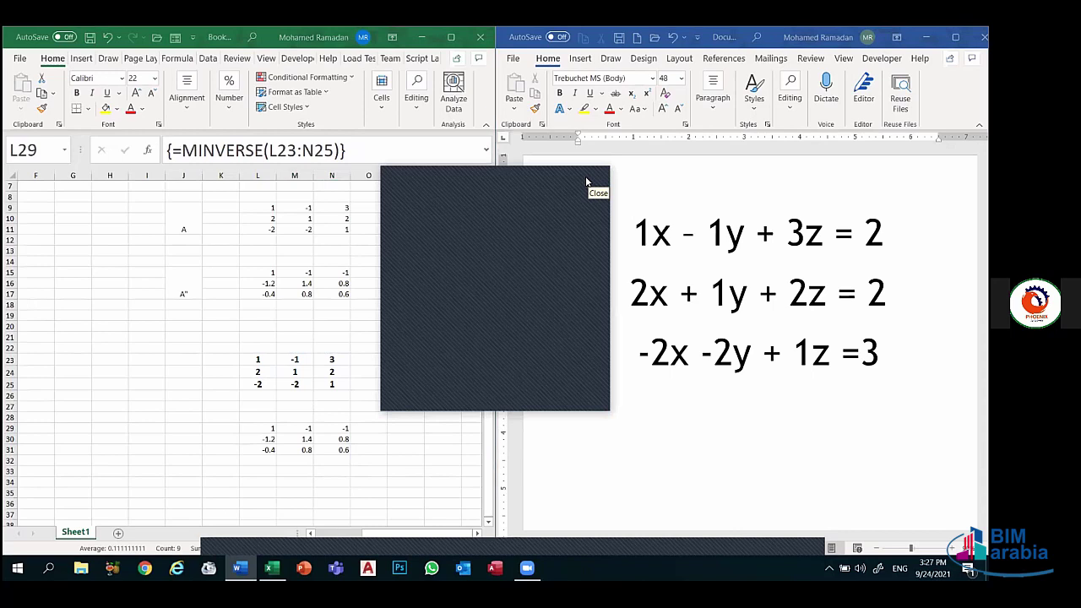
left_click(589, 179)
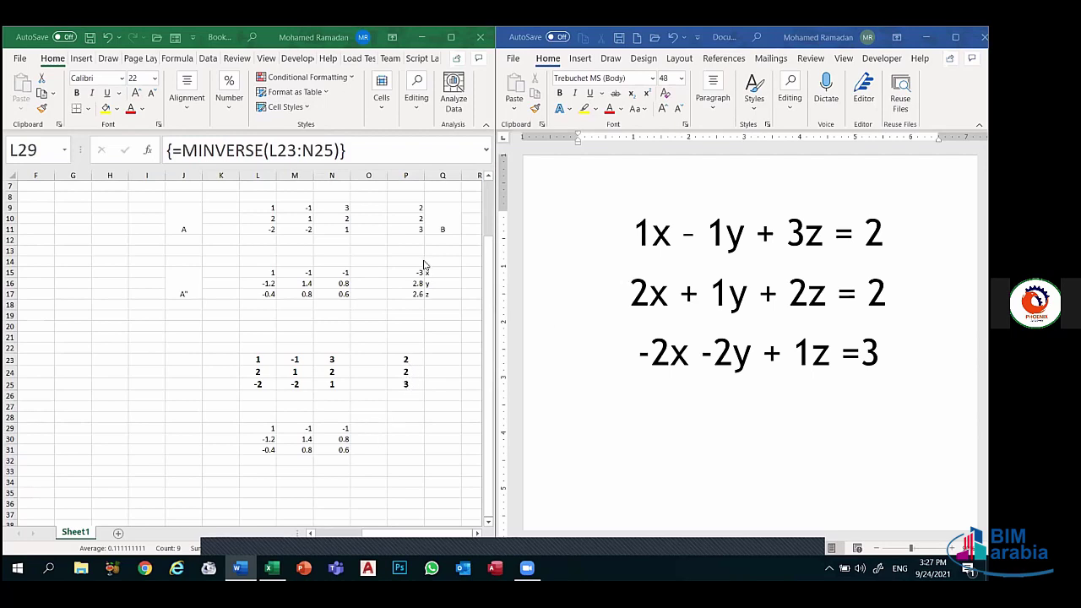
key("F2")
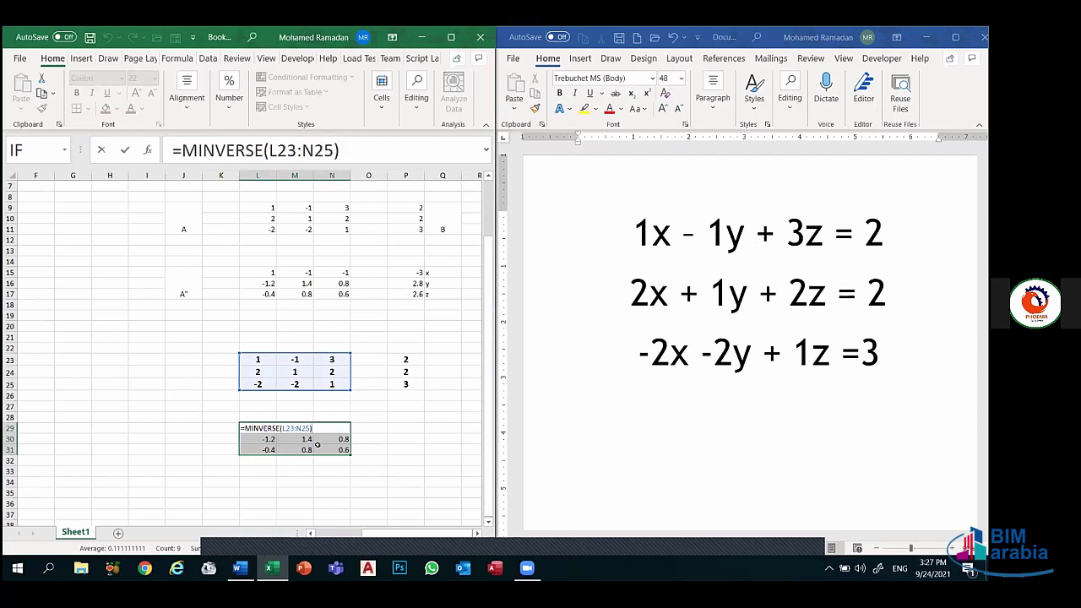
key("ctrl+shift+Return")
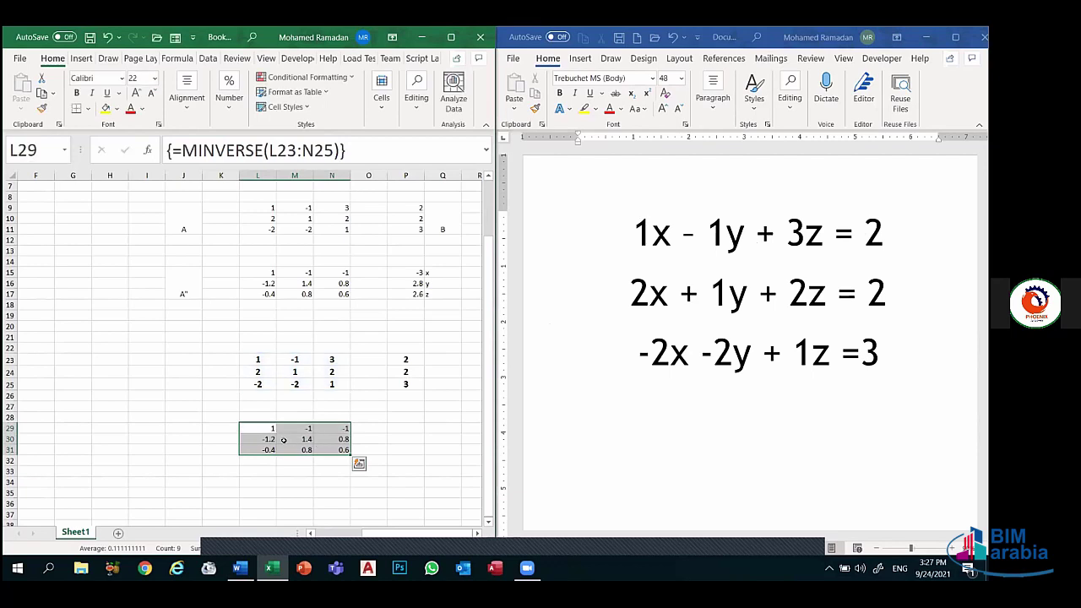
left_click(269, 430)
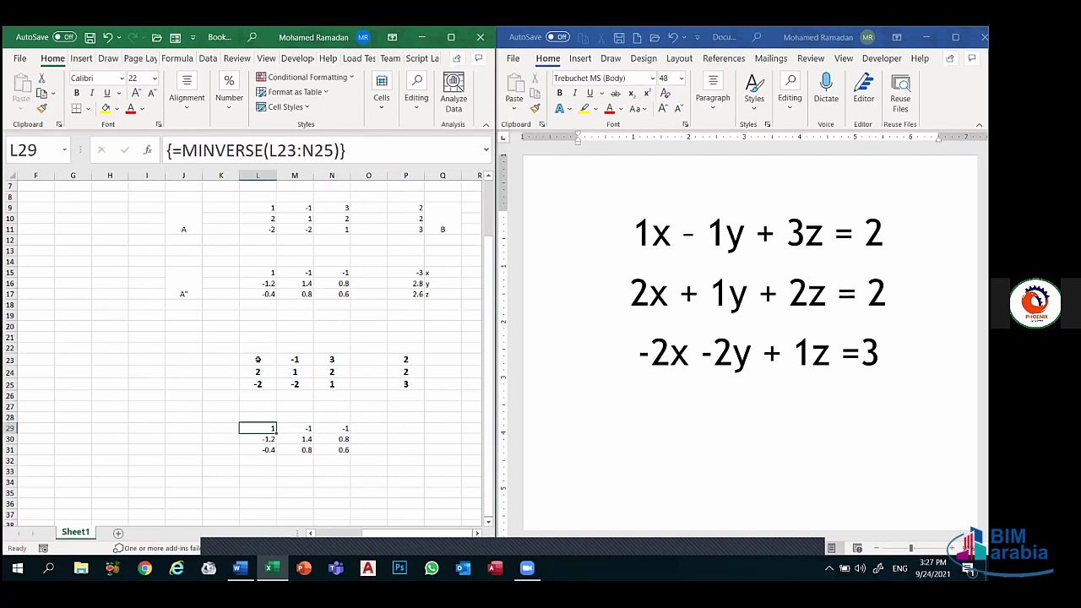
left_click_drag(255, 359, 319, 386)
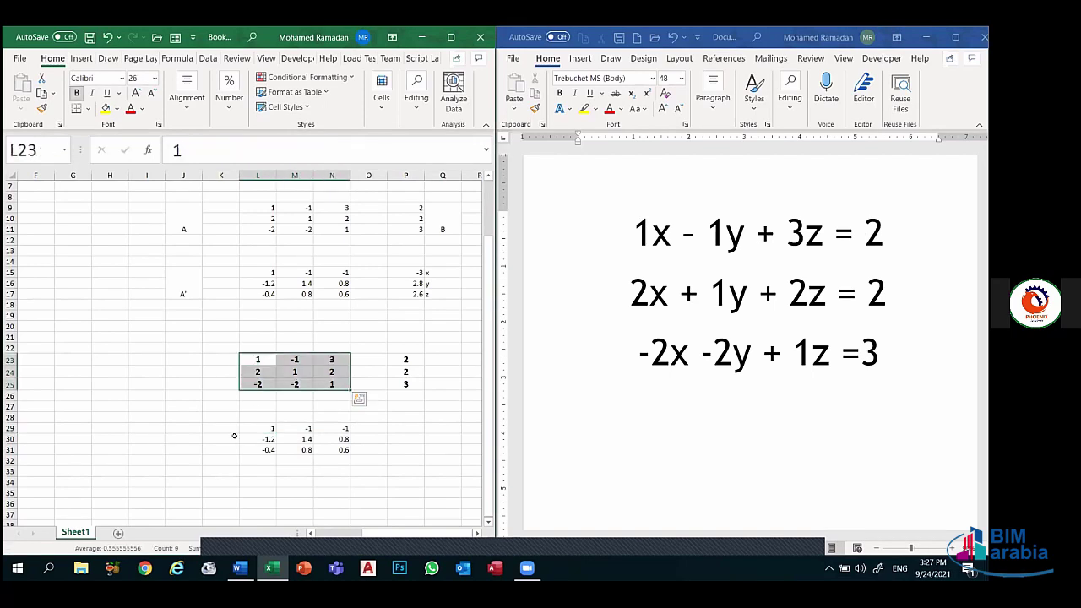
left_click_drag(232, 433, 226, 446)
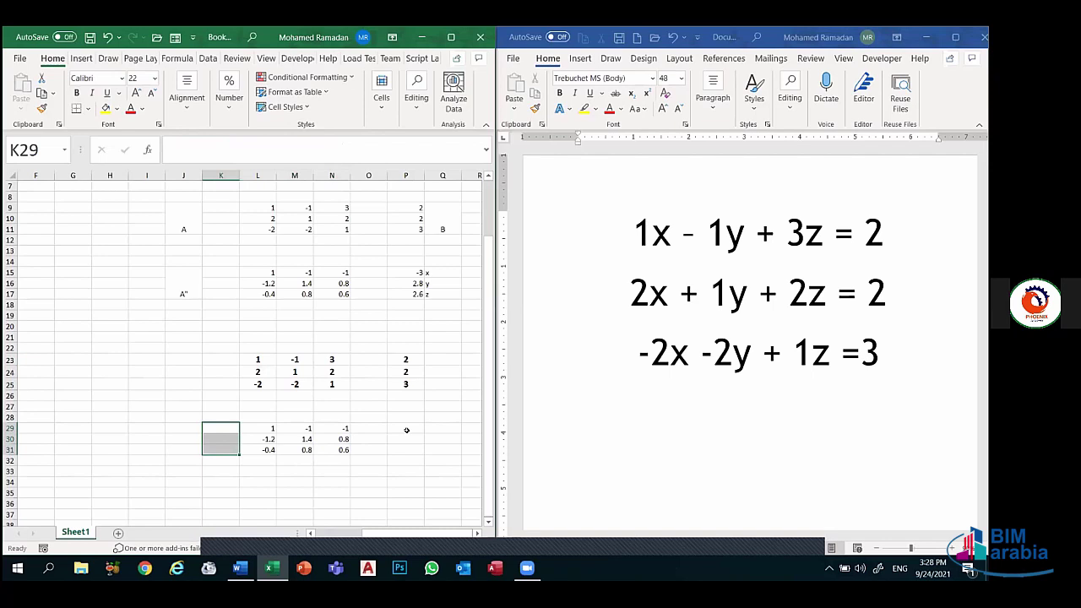
left_click_drag(345, 428, 272, 451)
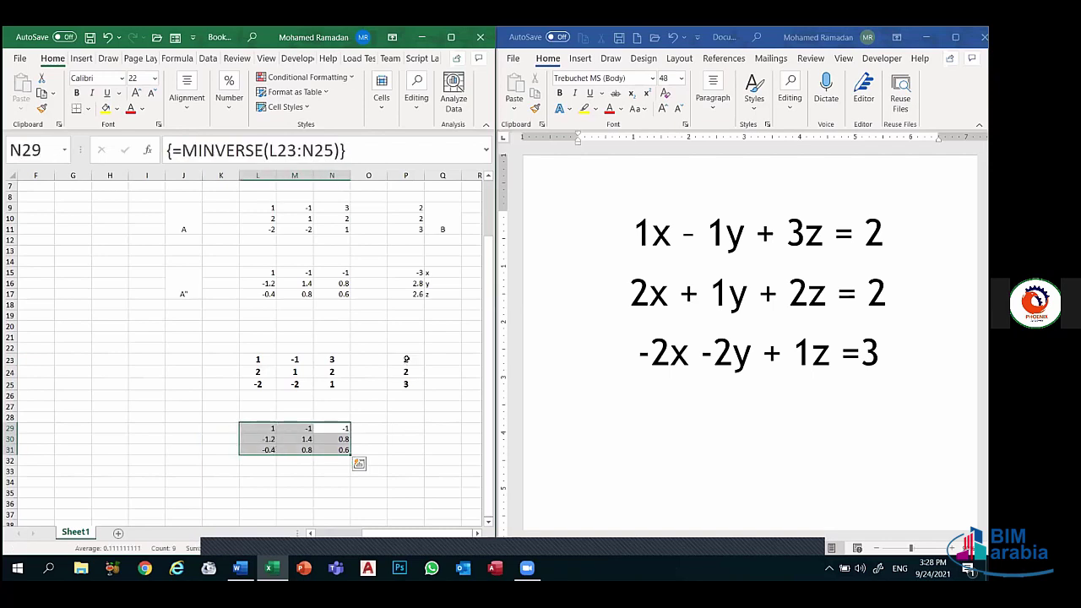
left_click(404, 426)
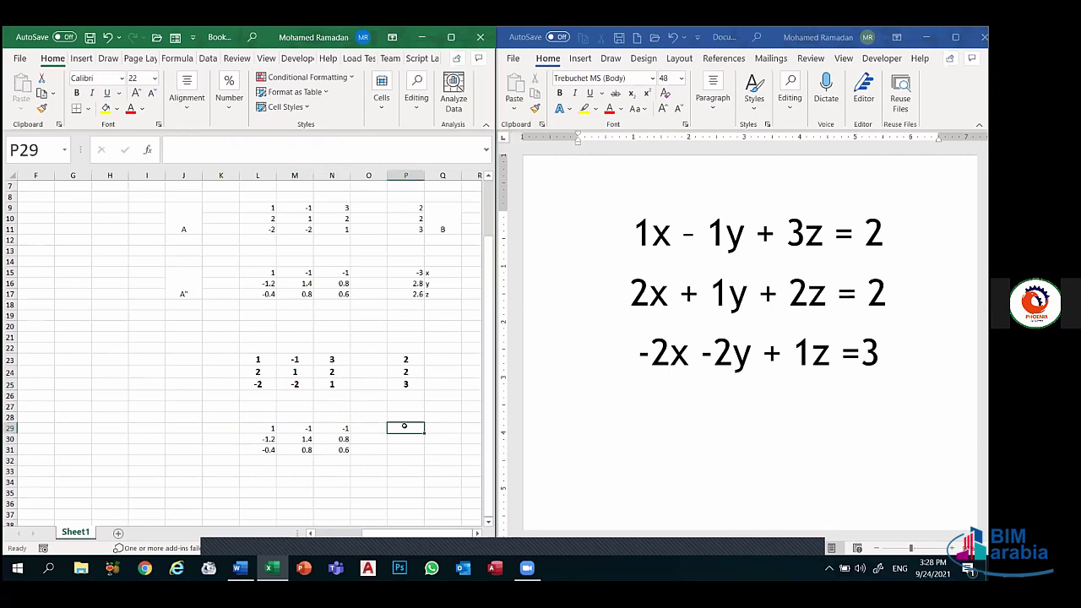
- Enter {=MMULT(L29:N31,P23:P25)} as an array formula in P29:P31, giving -3, 2.8, 2.6
left_click_drag(404, 426, 401, 450)
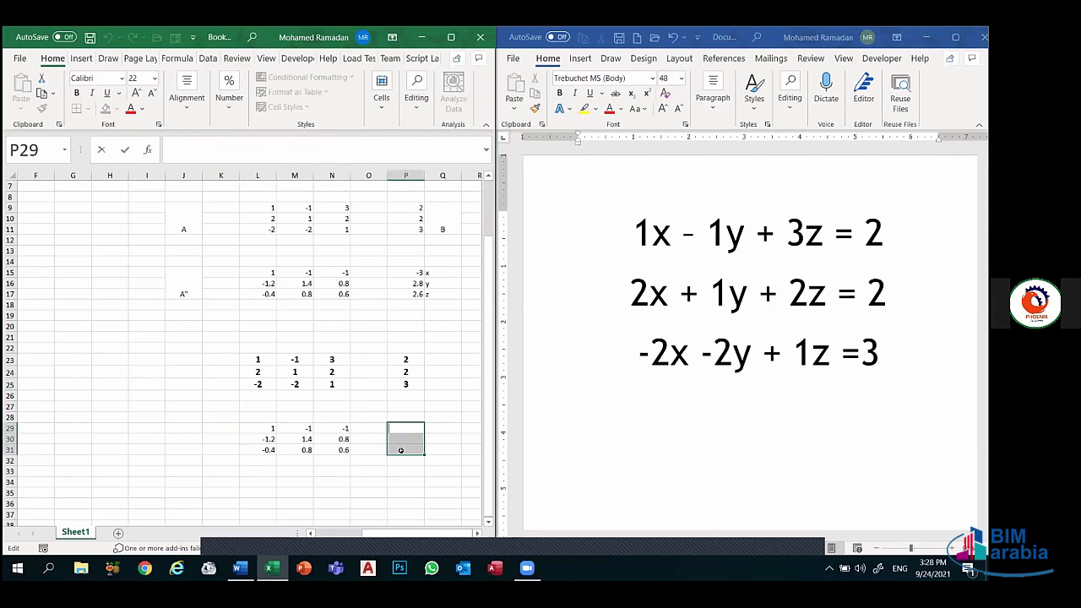
type("m")
key("BackSpace")
type("=")
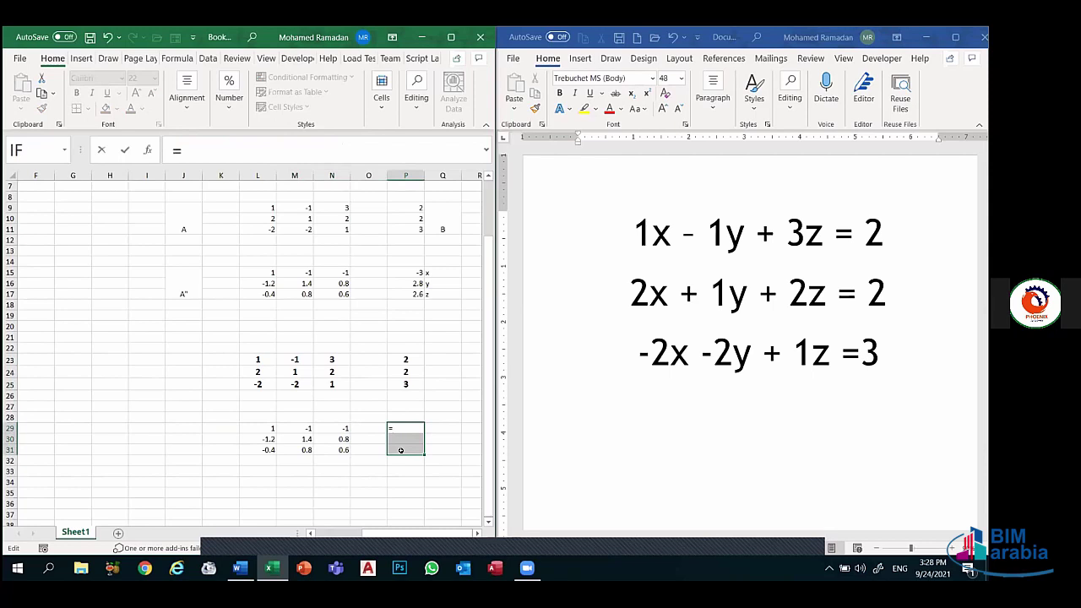
type("m")
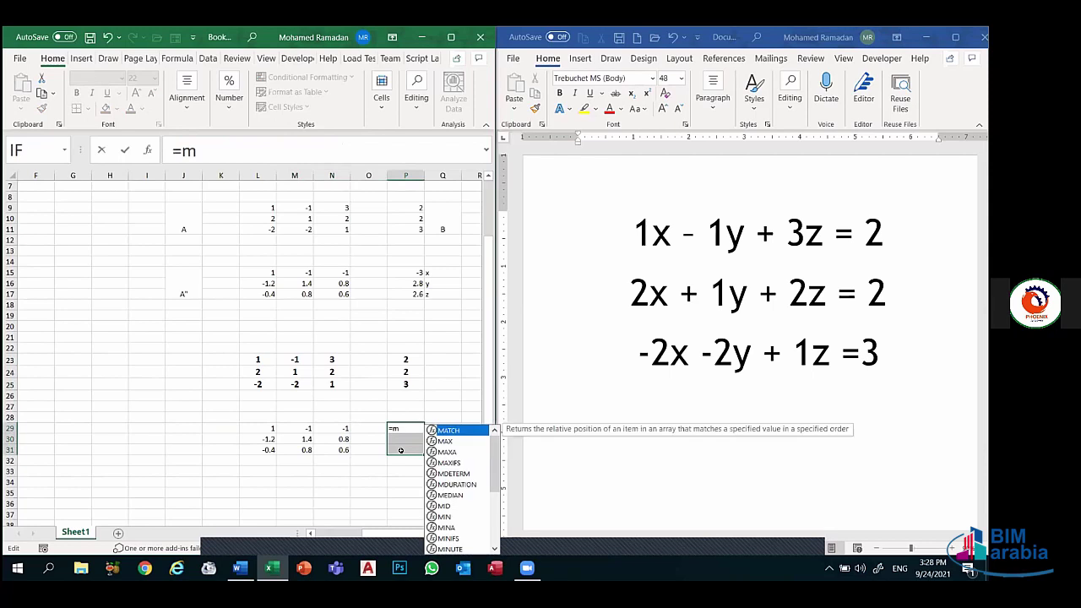
type("m")
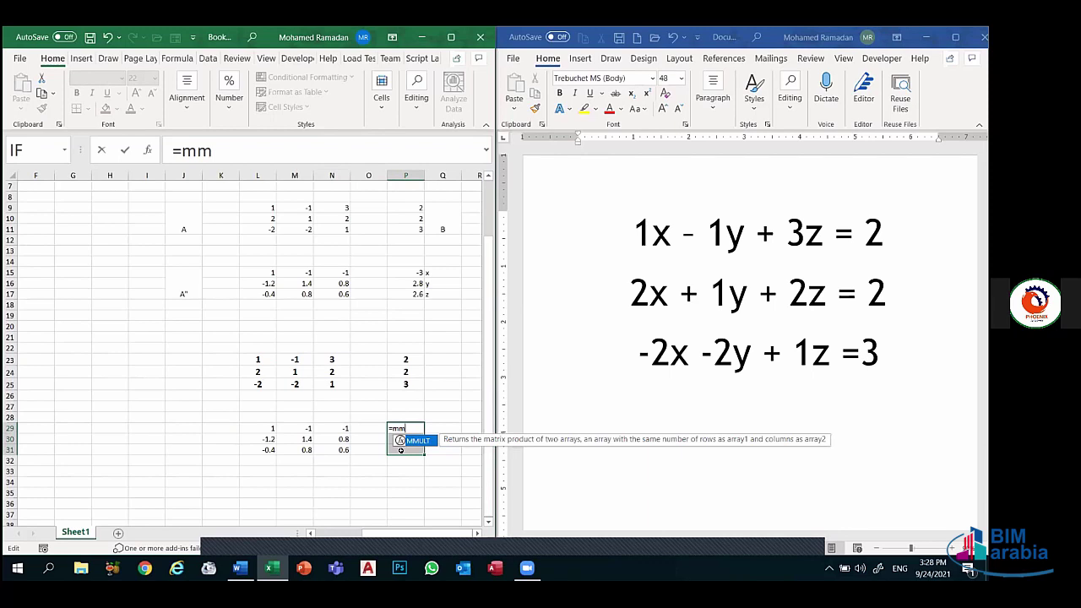
type("ult")
type("(")
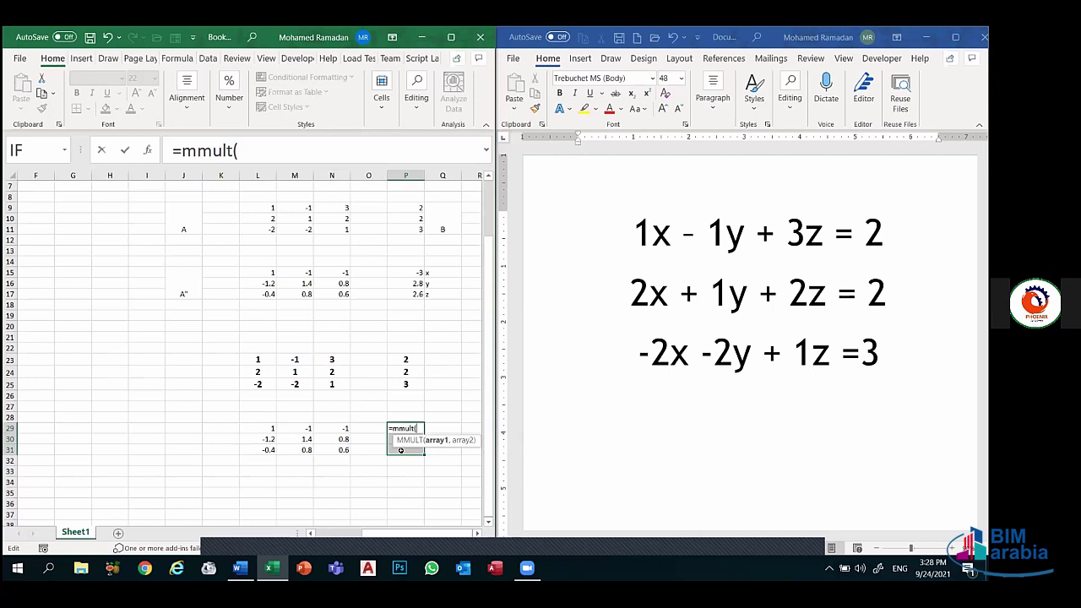
mouse_move(270, 428)
left_mouse_down()
mouse_move(295, 451)
mouse_move(334, 449)
left_mouse_up()
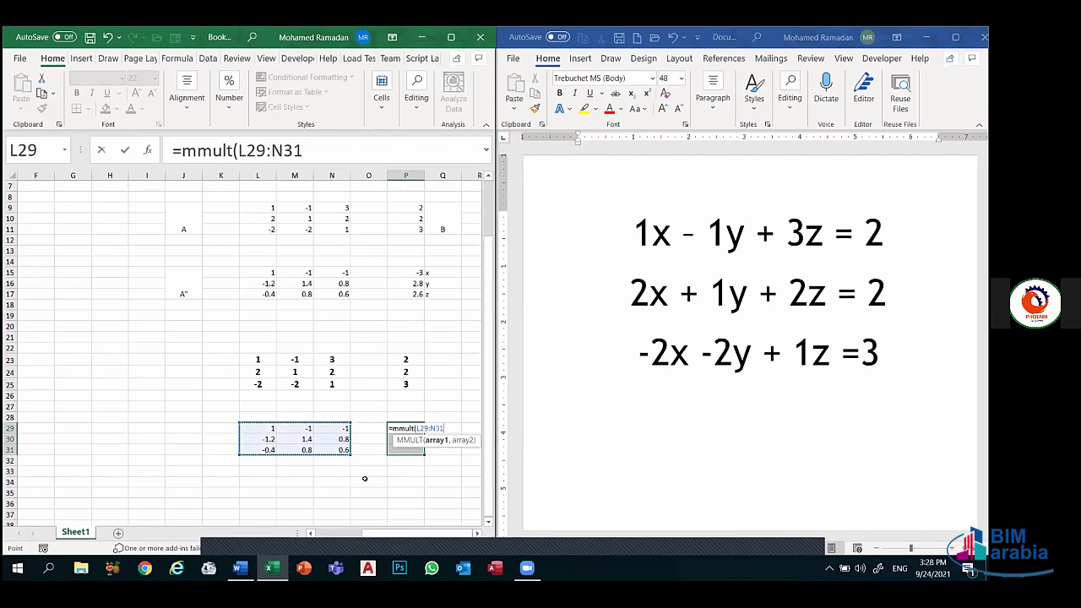
type(",")
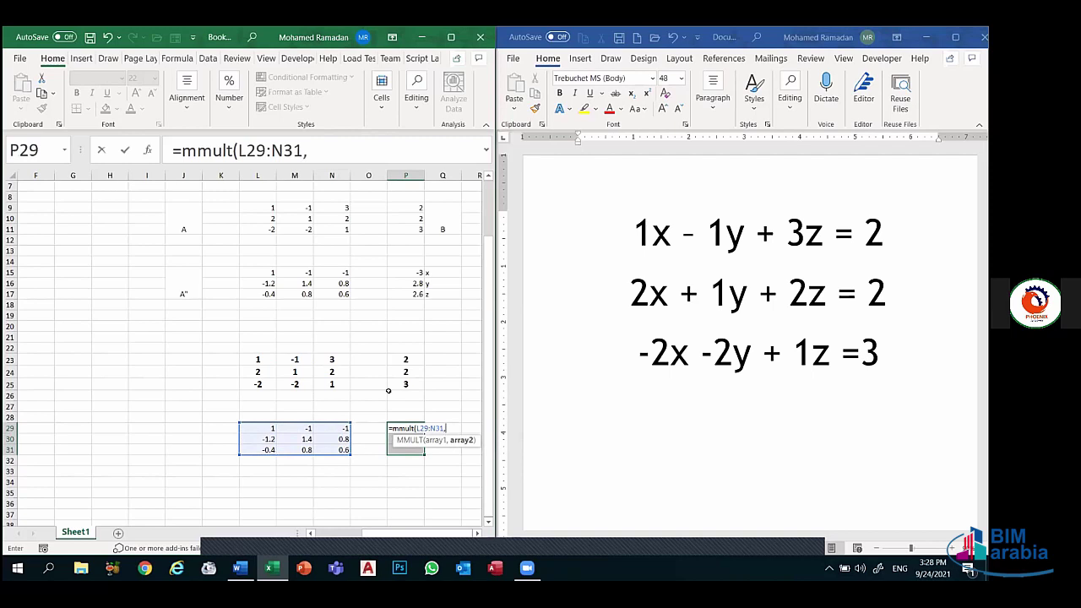
left_click_drag(405, 358, 406, 384)
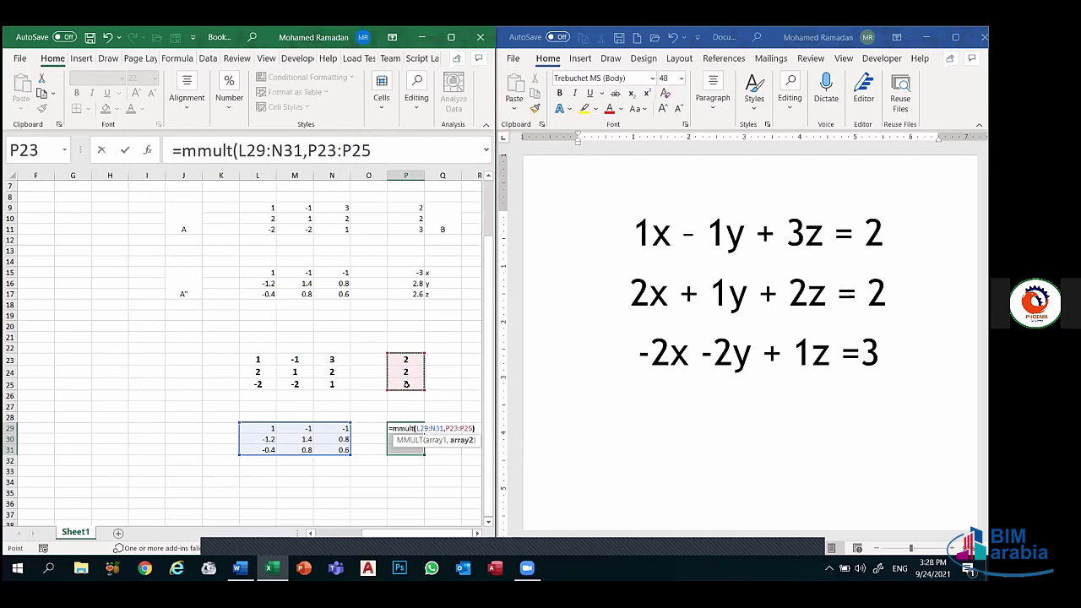
type(")")
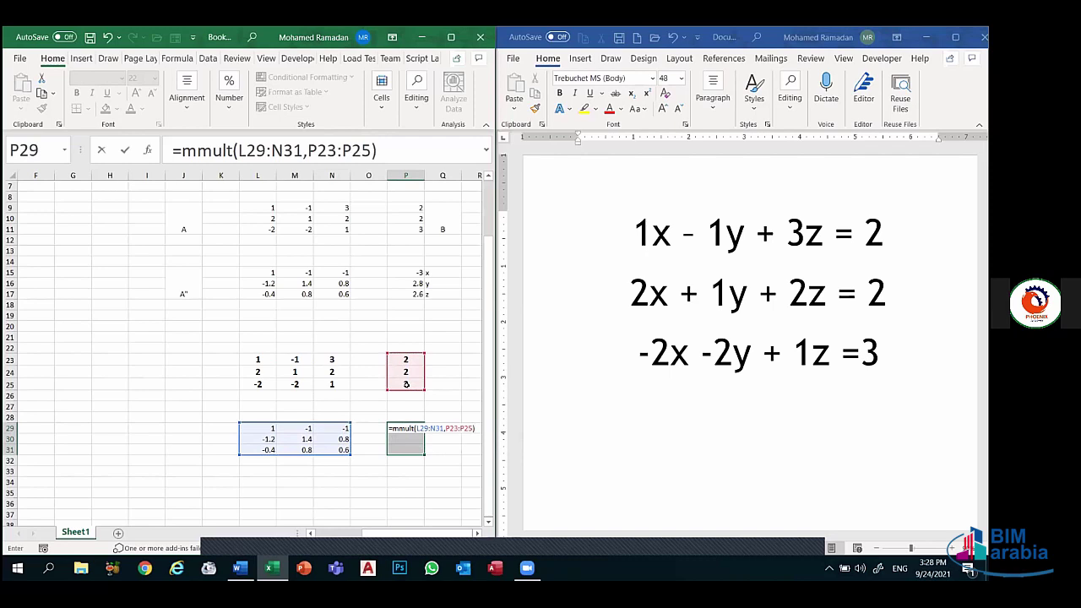
key("ctrl+shift+Return")
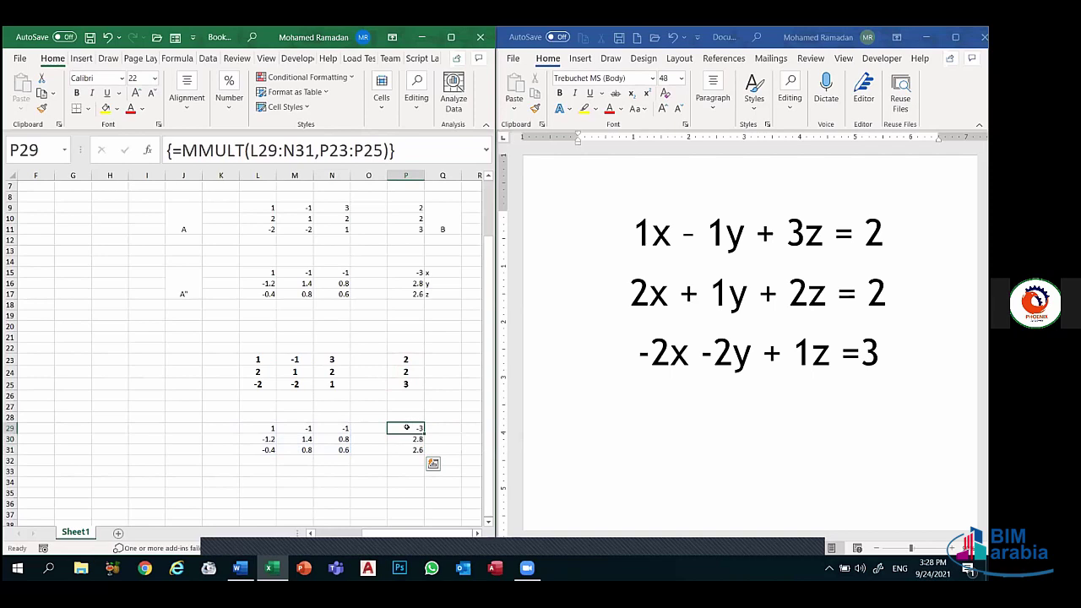
- Label the results x, y, z in Q29:Q31
left_click(439, 428)
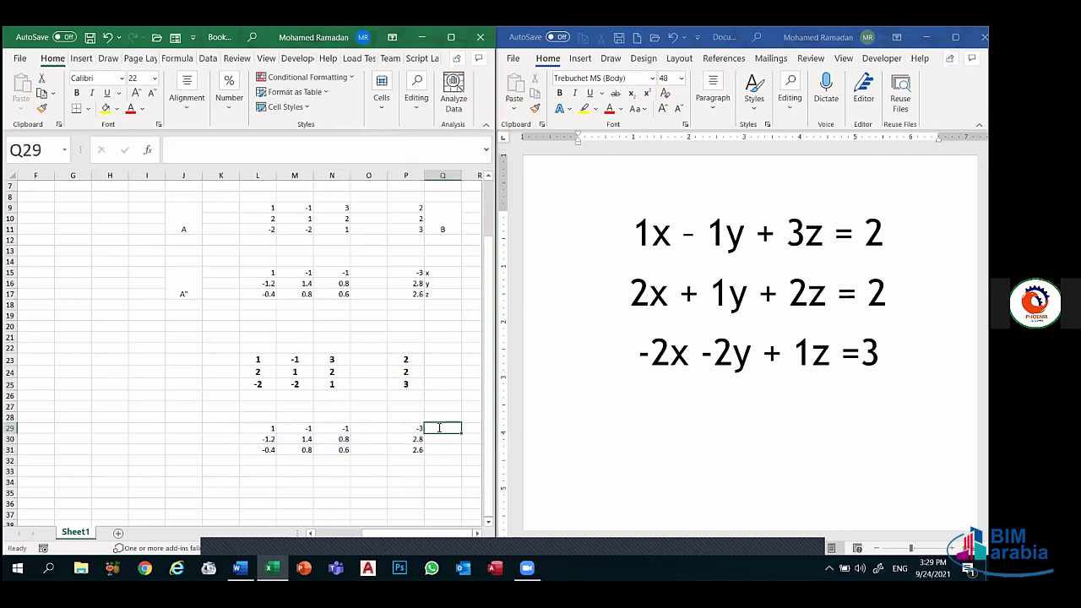
type("x")
key("Return")
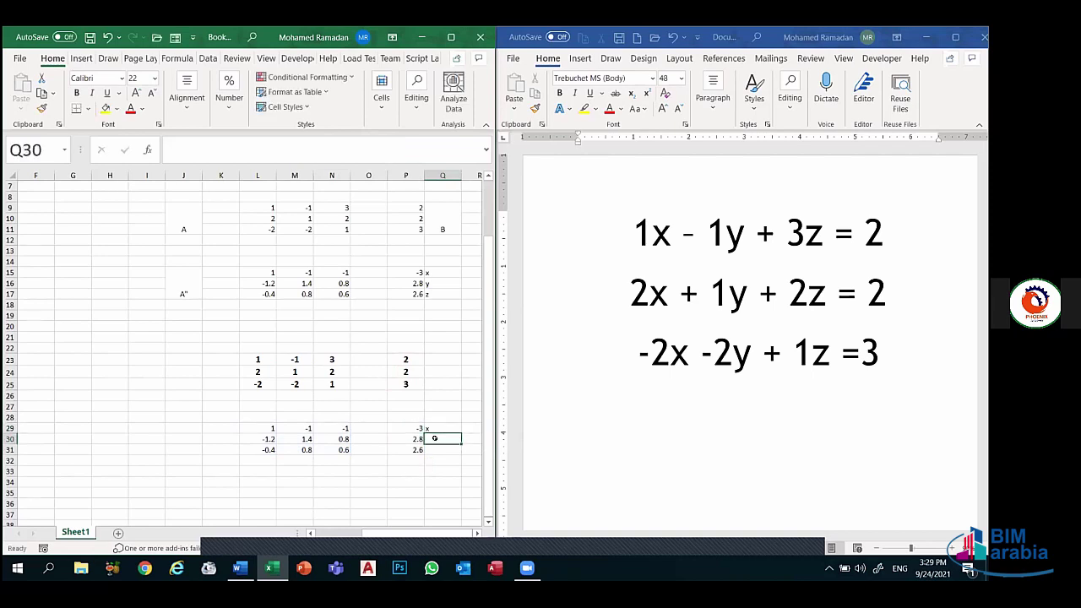
type("y")
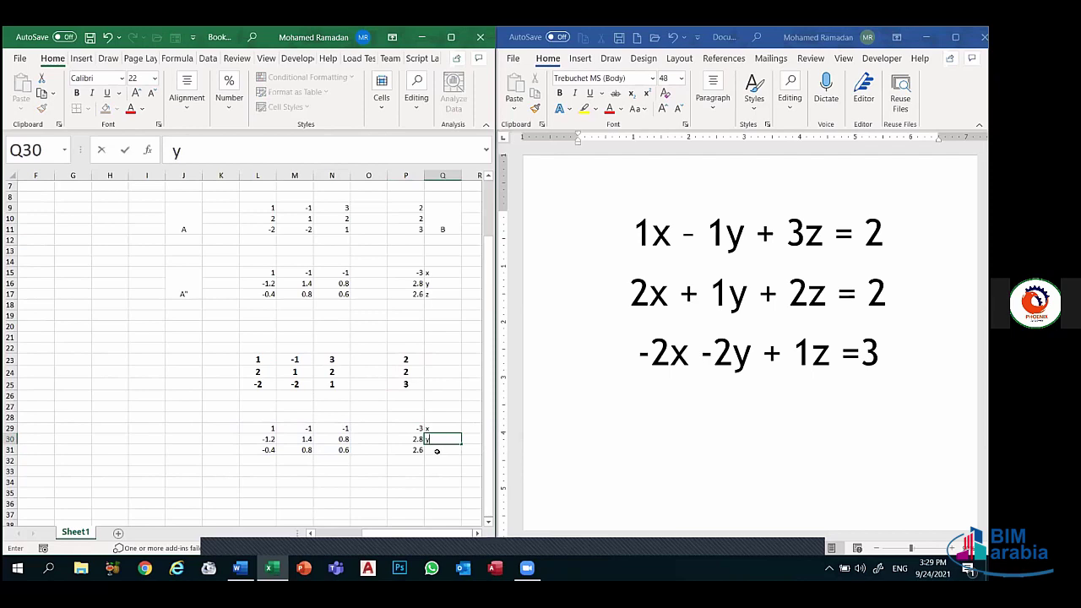
key("Return")
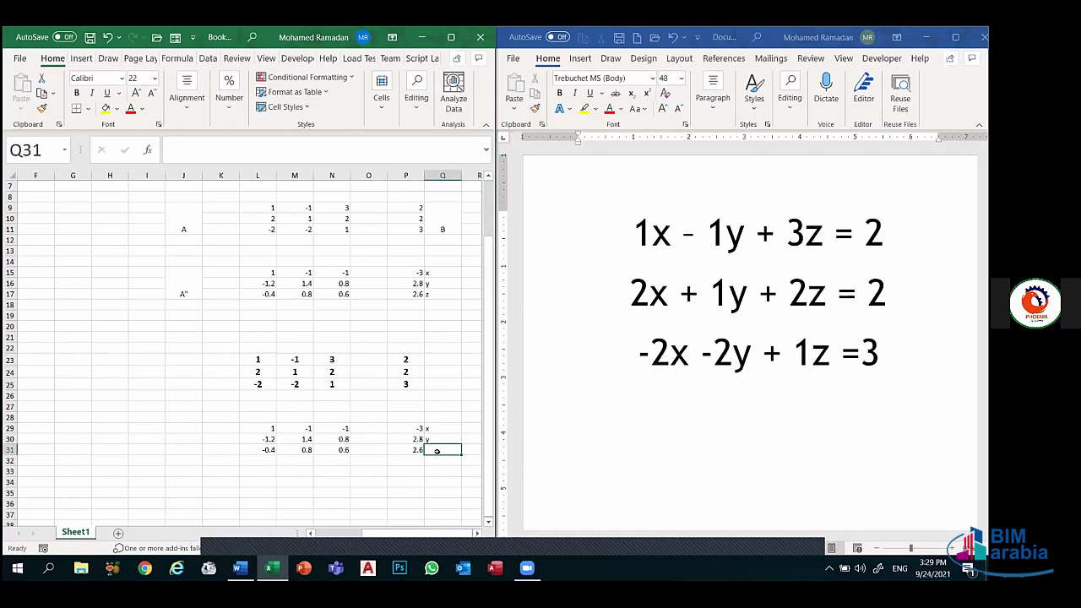
type("z")
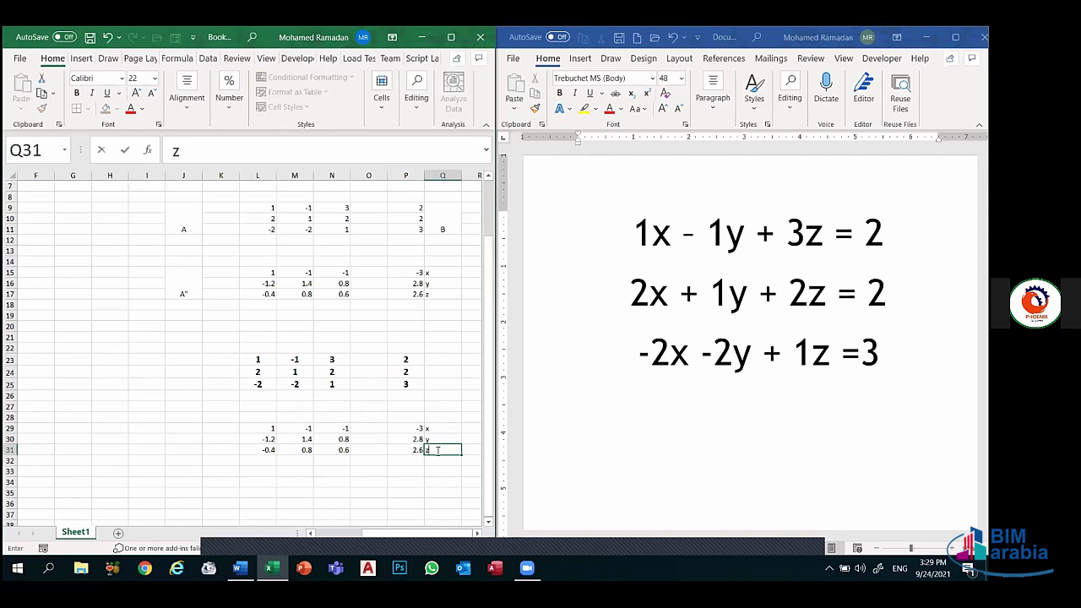
key("Return")
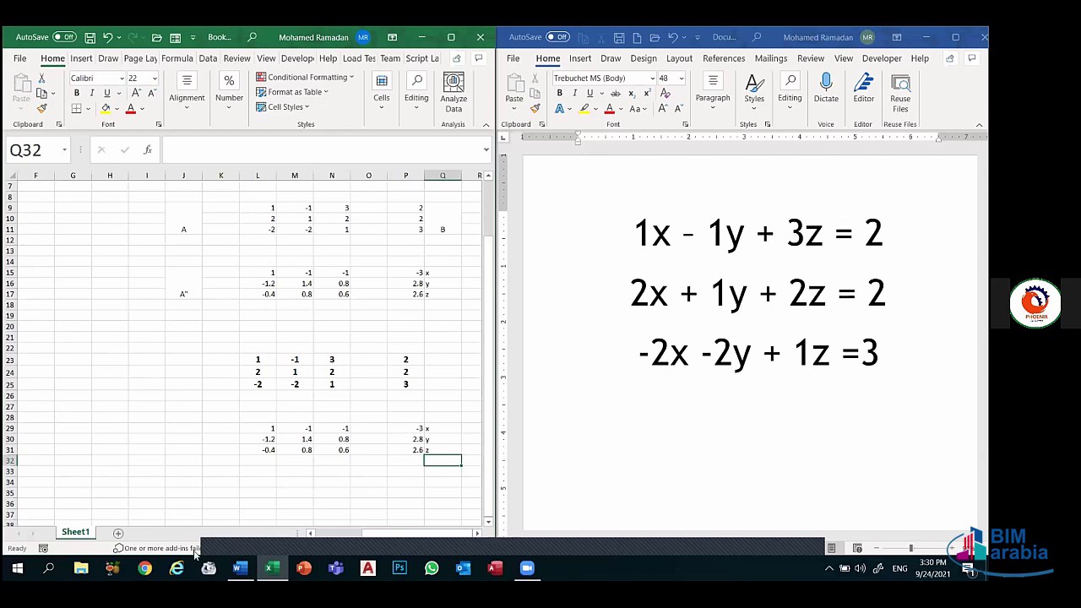
- Launch Calculator from a Windows search for 'cal'
left_click(48, 567)
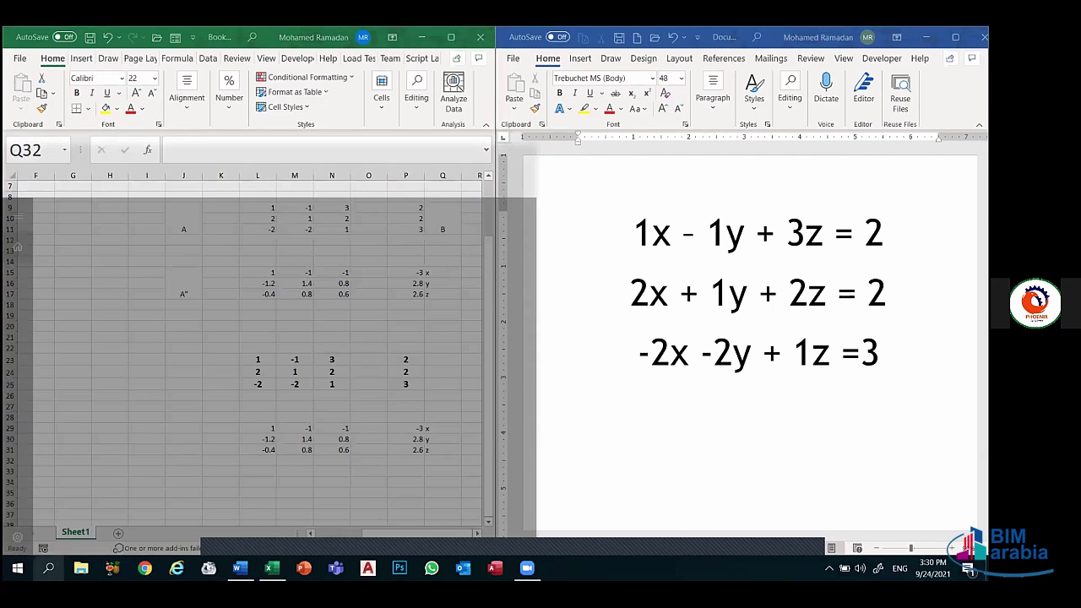
type("a")
key("BackSpace")
type("c")
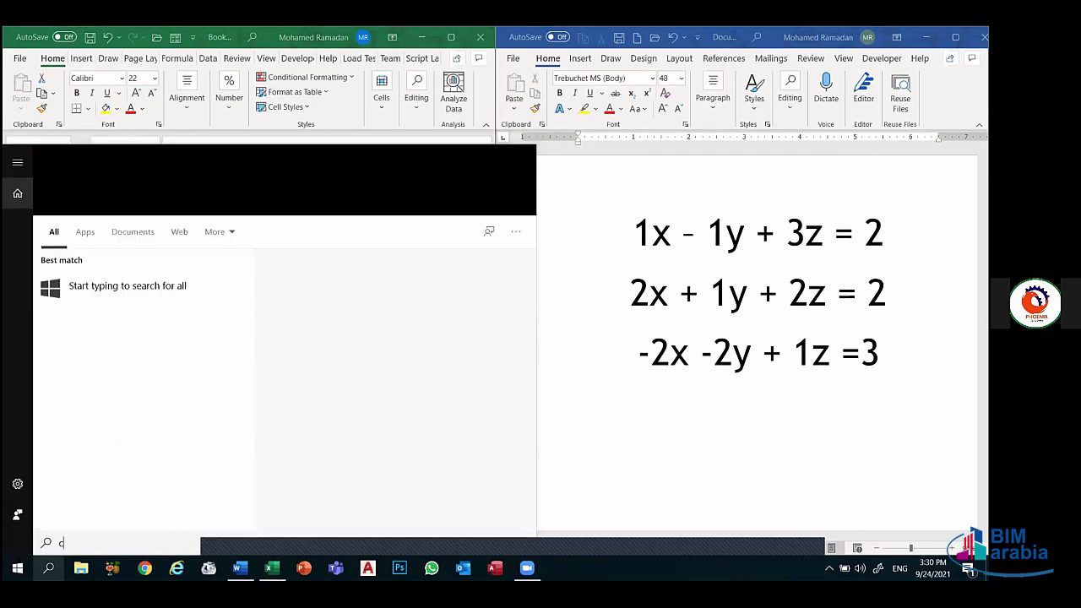
type("al")
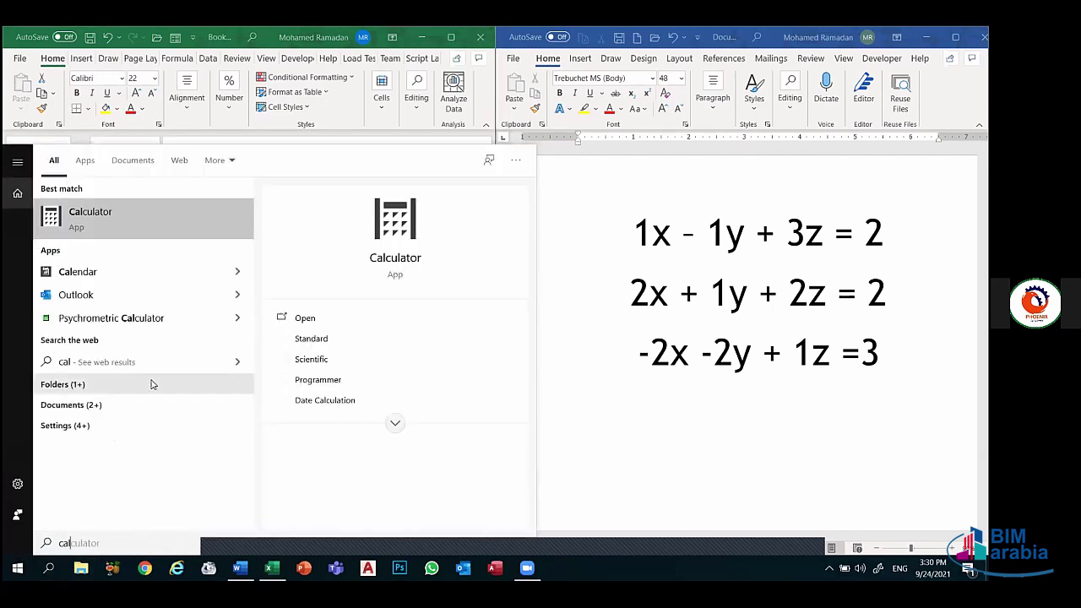
left_click(75, 227)
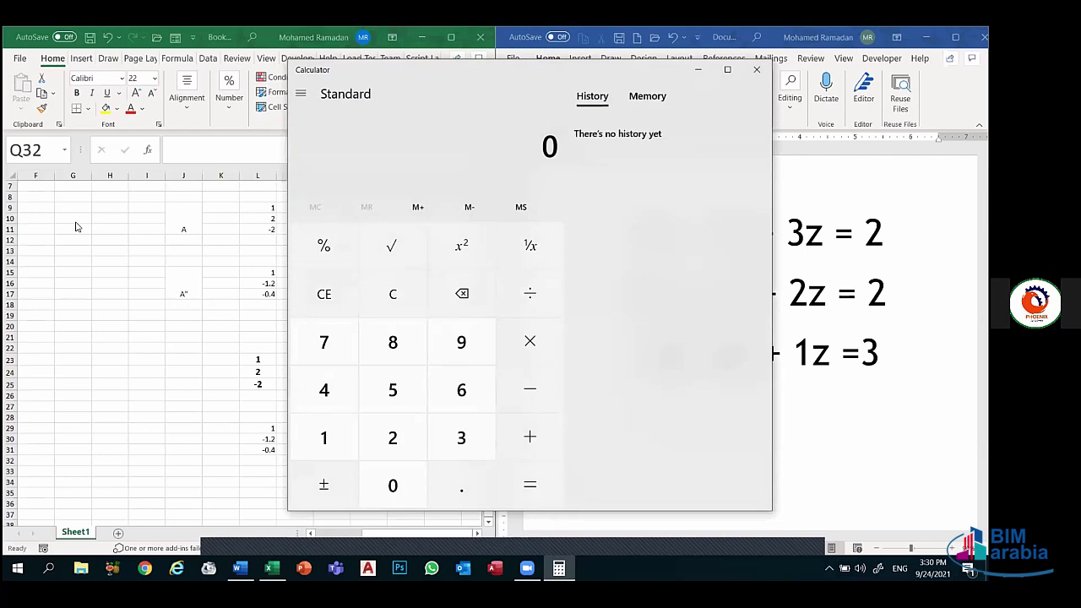
- Clear a stray entry, then move Calculator left and shrink it to a compact window
left_click(529, 401)
type("3")
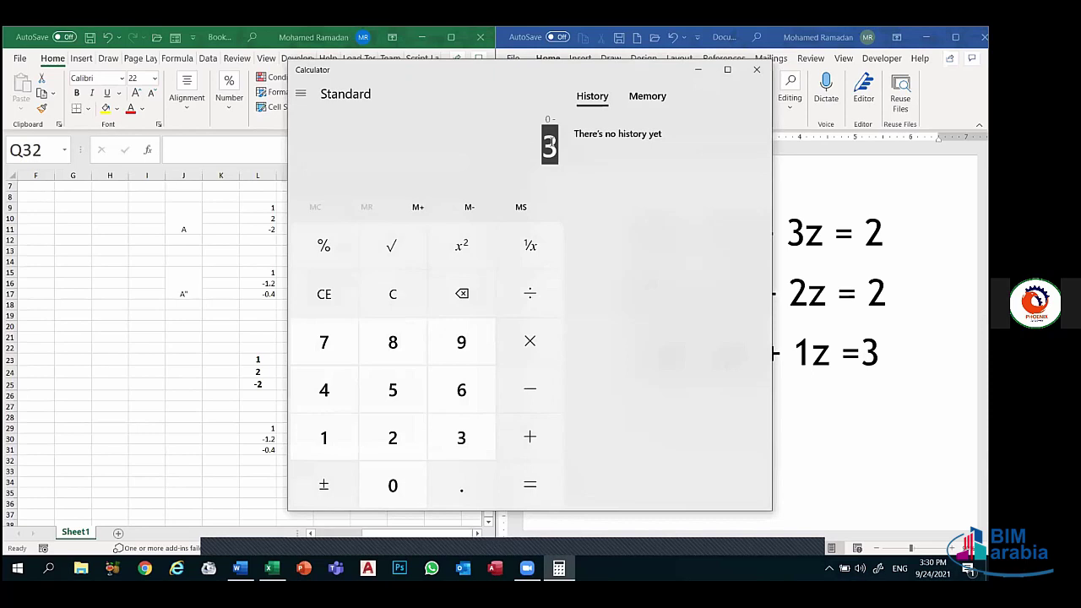
key("BackSpace")
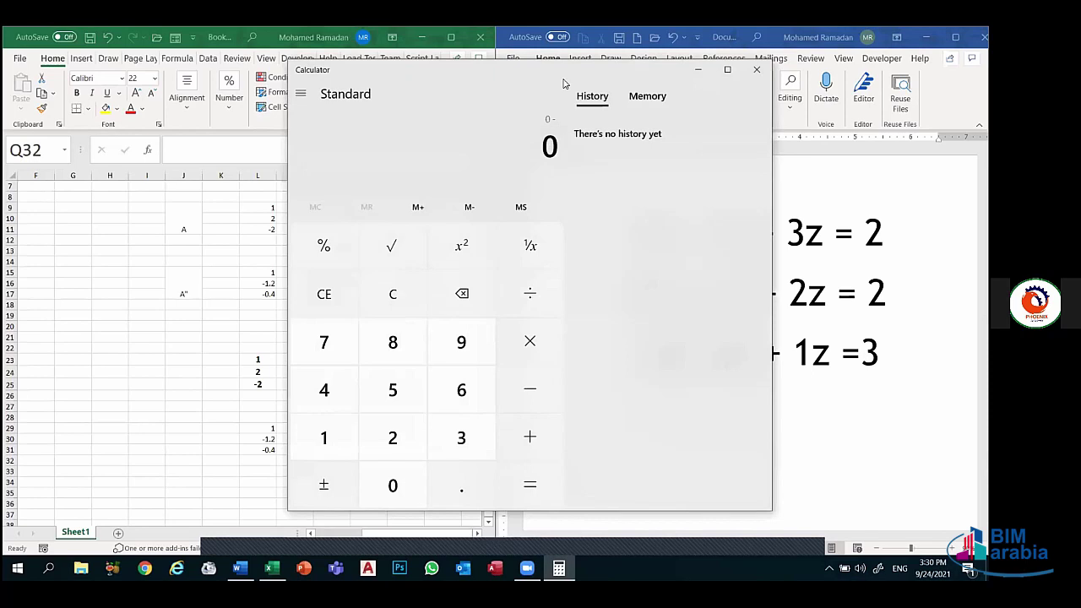
left_click_drag(550, 75, 348, 75)
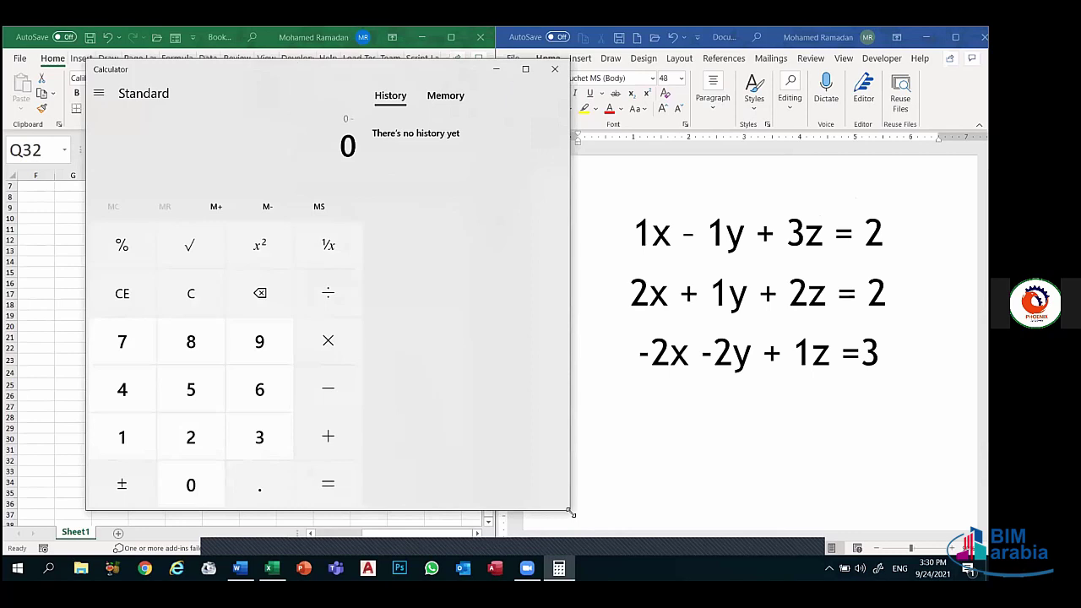
left_click_drag(571, 513, 291, 463)
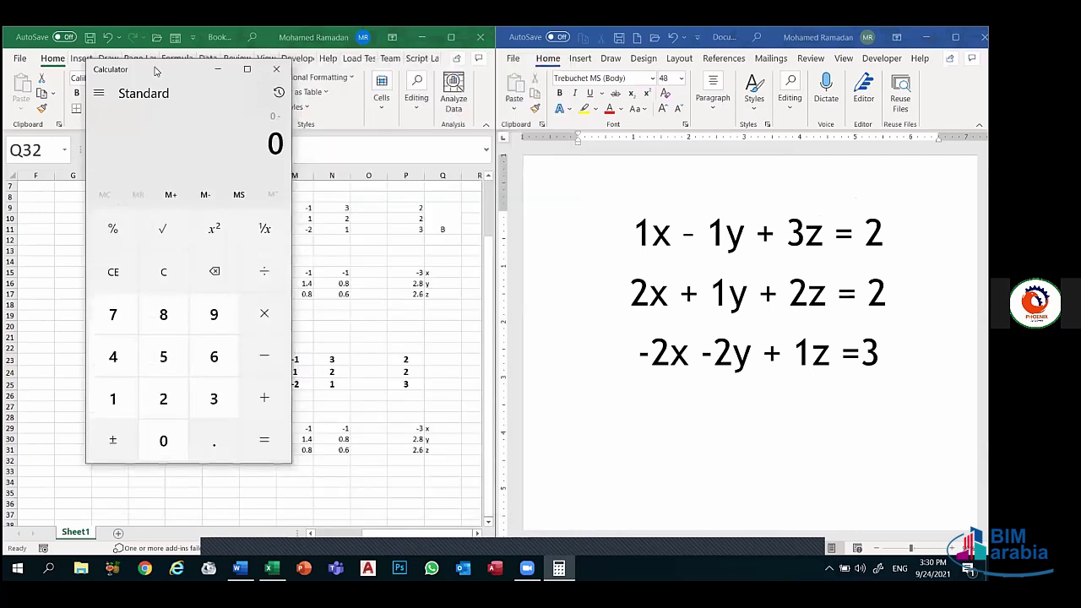
- Position Calculator over the sheet's left columns and compute 0 − 2.6 × 3 = −7.8
left_click_drag(95, 83, 38, 102)
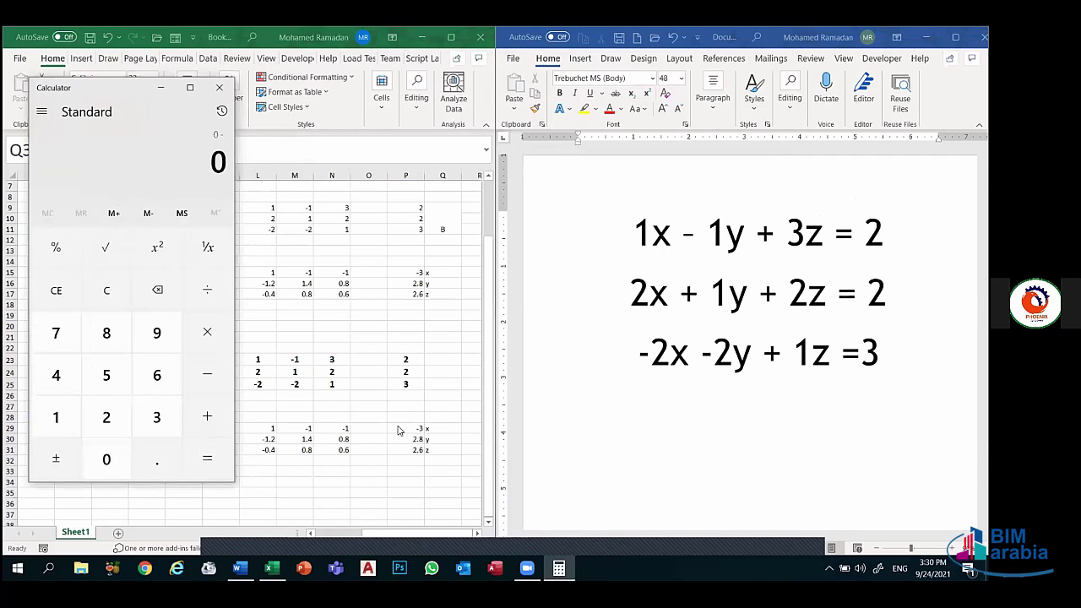
left_click(105, 410)
left_click(156, 458)
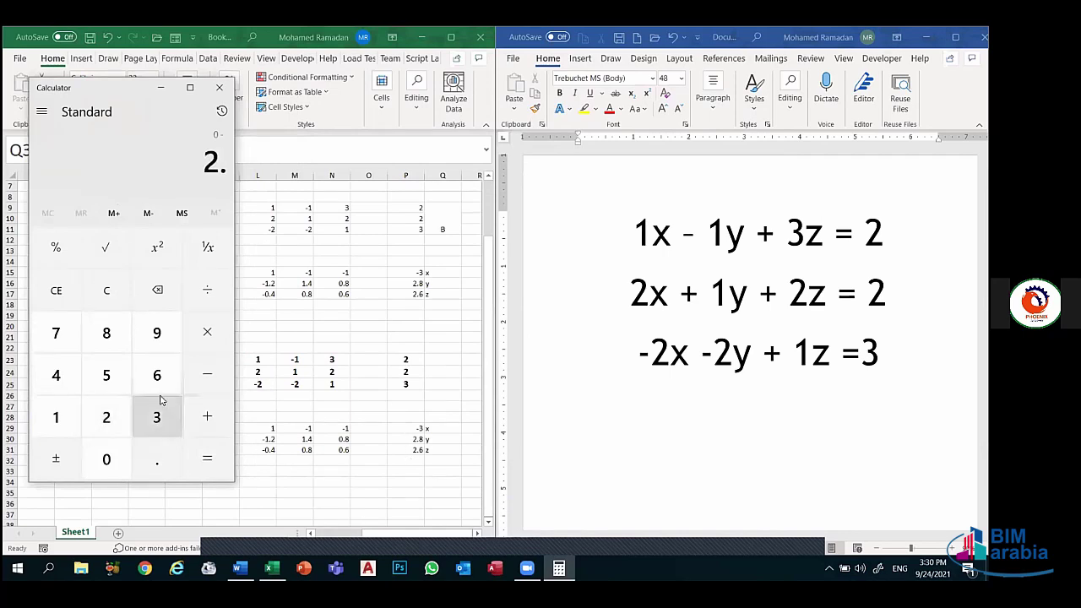
left_click(157, 373)
left_click(207, 335)
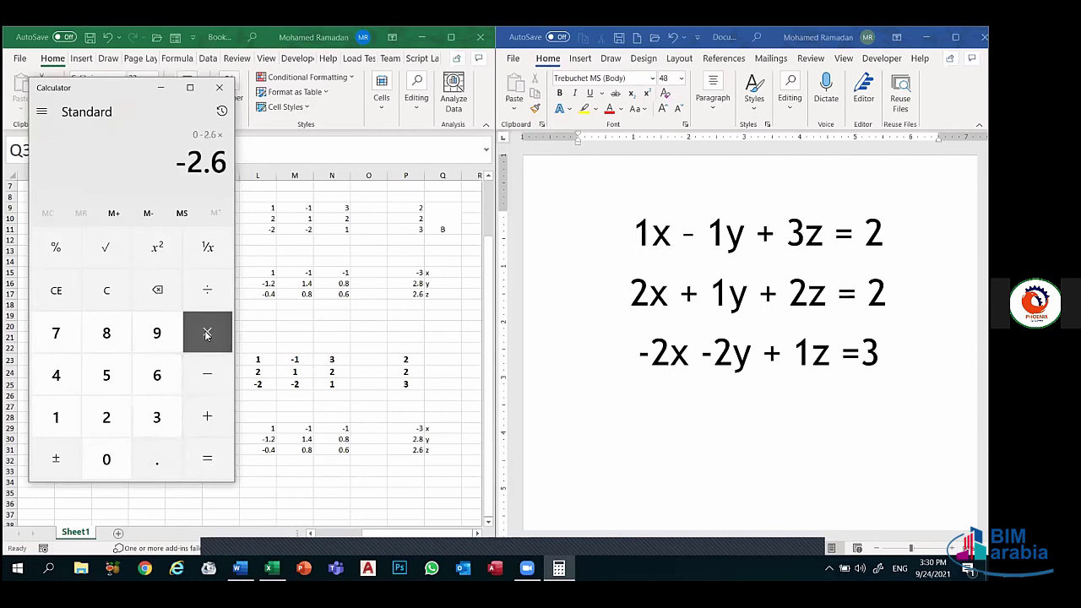
left_click(157, 416)
left_click(222, 459)
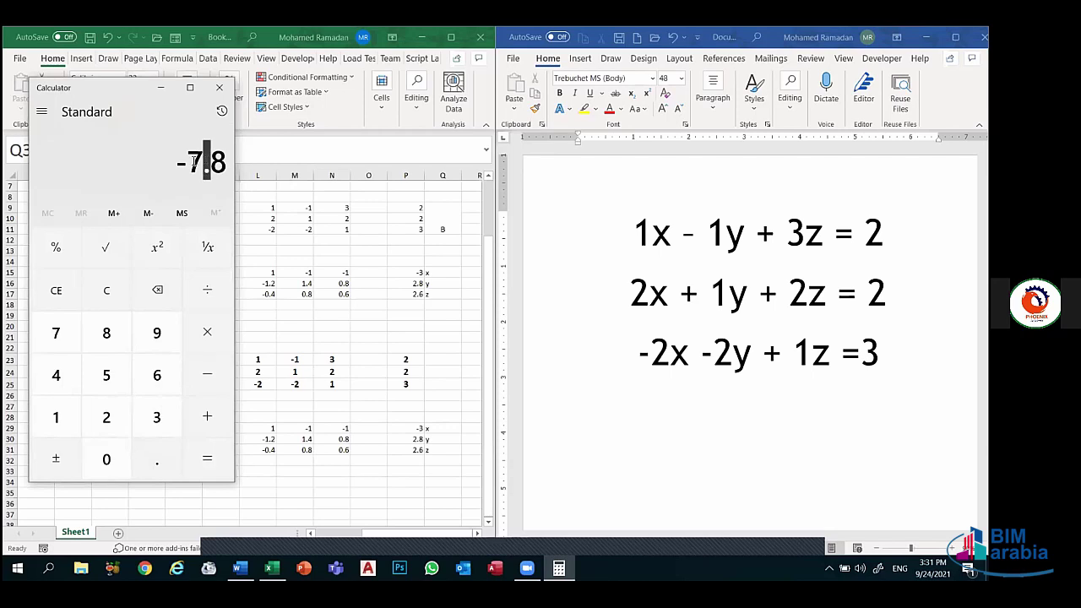
- Clear the display, try 1 × 3 − giving −2, then clear it again
left_click_drag(183, 162, 264, 161)
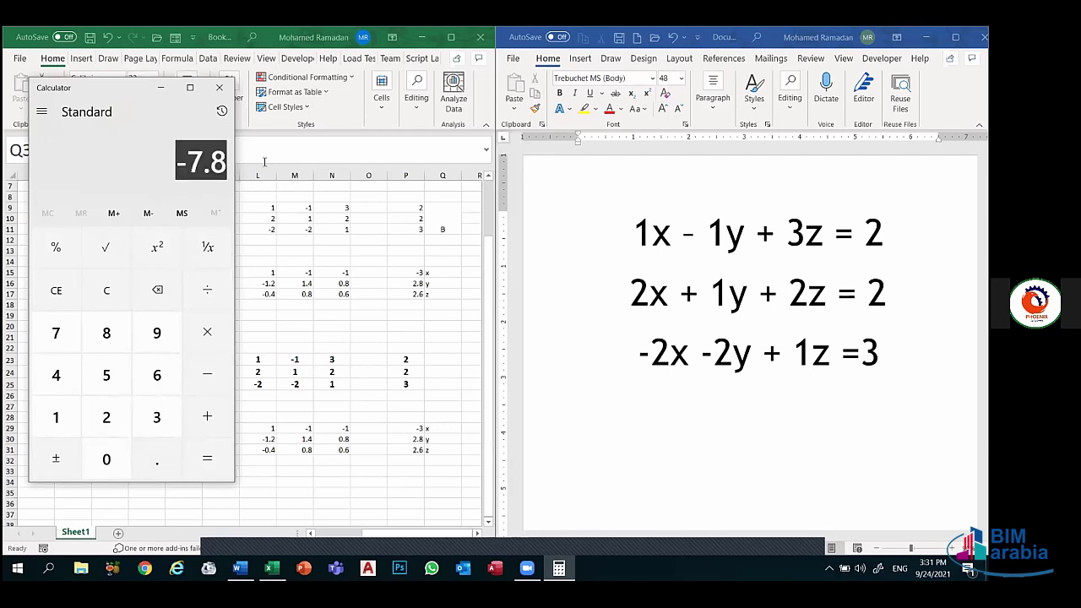
left_click(157, 290)
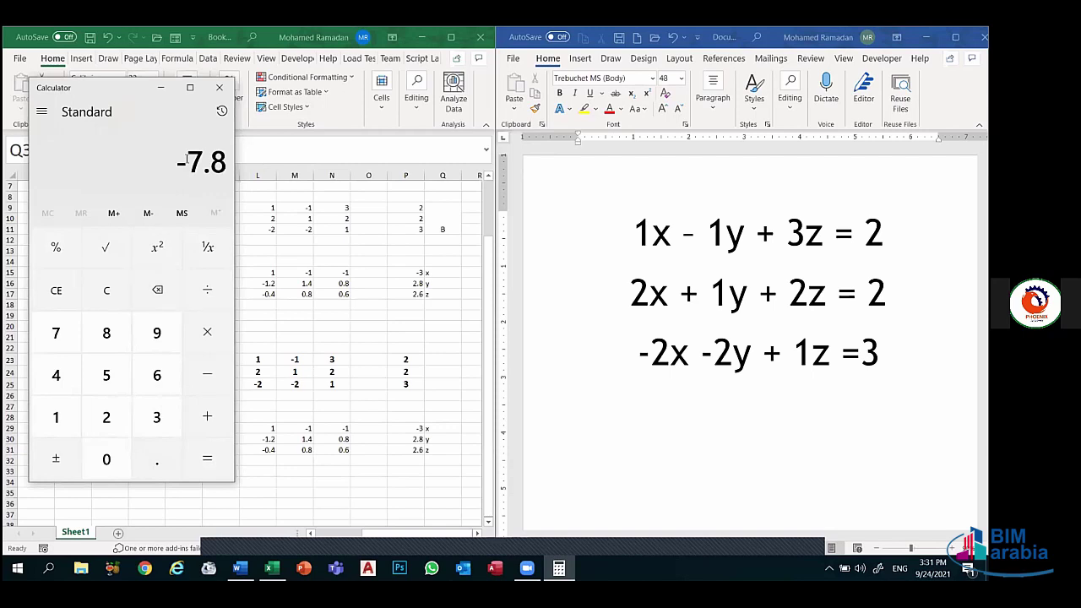
left_click_drag(176, 159, 232, 162)
key("Delete")
type("1")
left_click(193, 326)
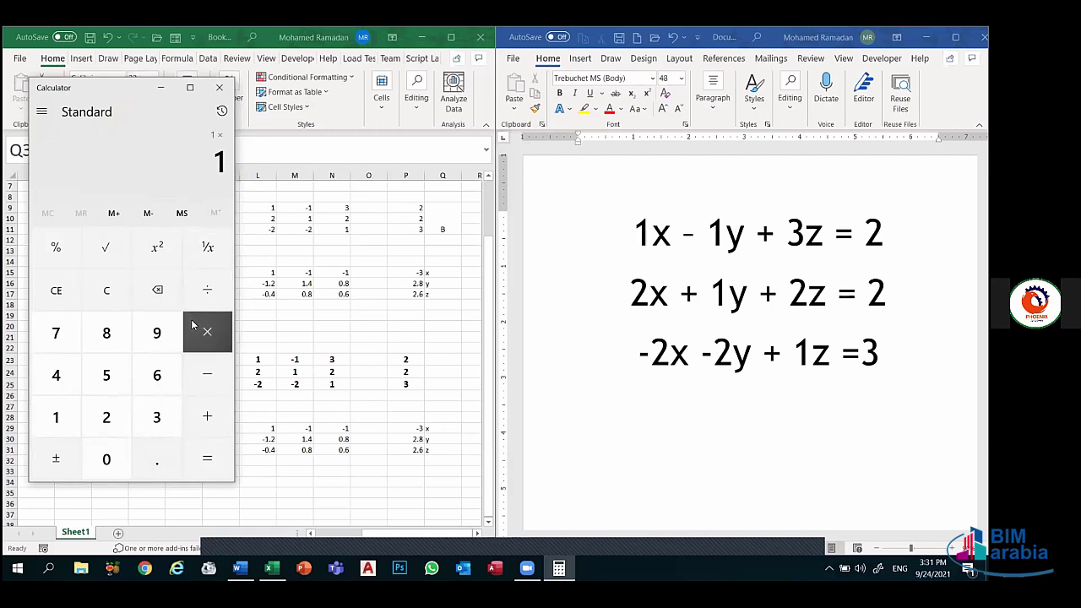
type("3")
key("minus")
left_click(209, 162)
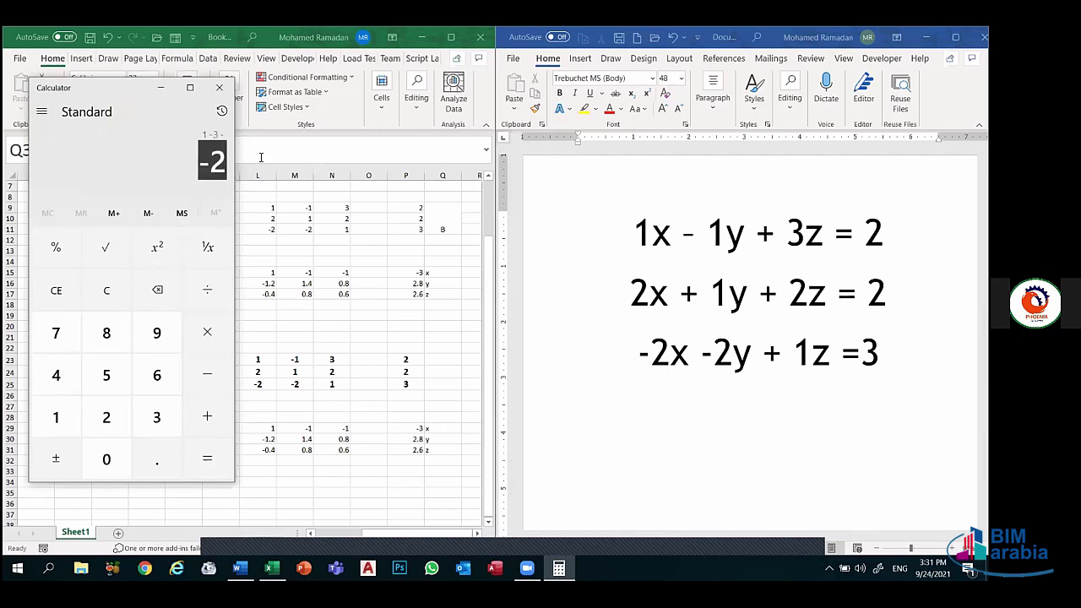
key("BackSpace")
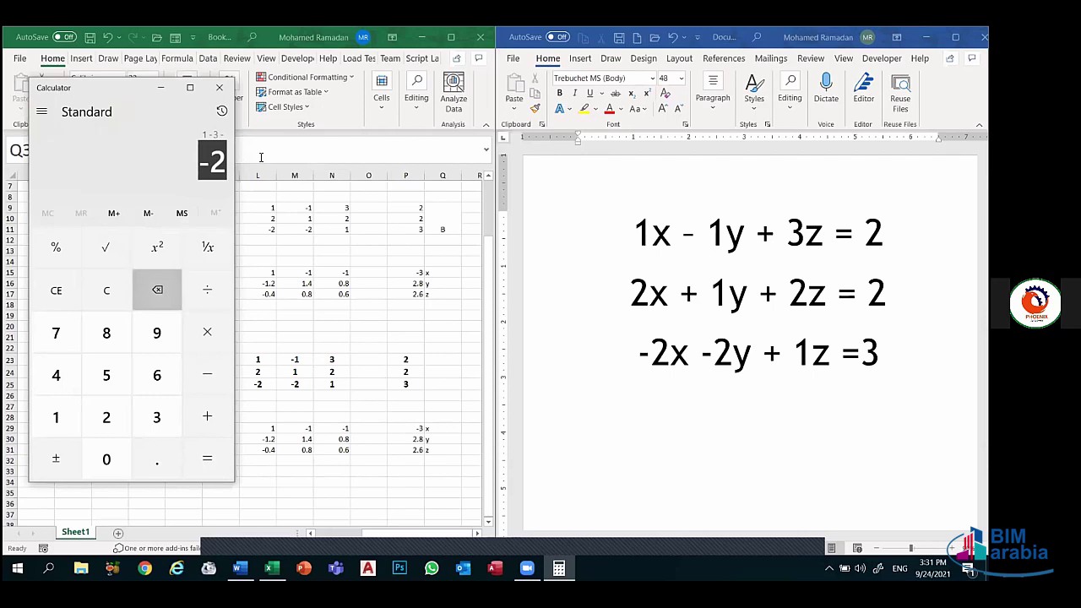
key("Delete")
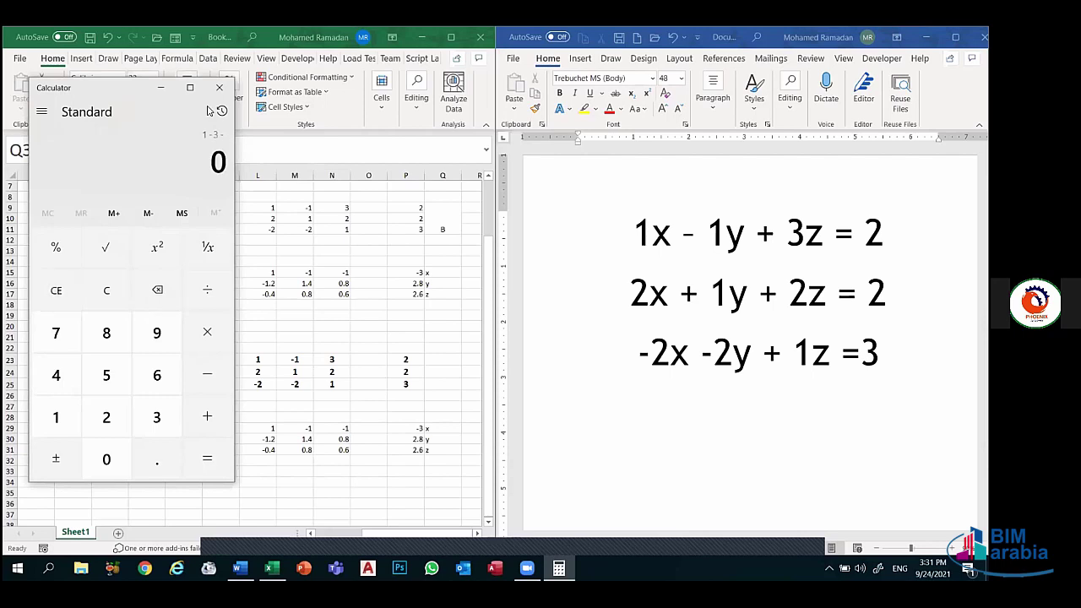
- Recall the −7.8 calculation from History, clear it, and close Calculator
left_click(221, 112)
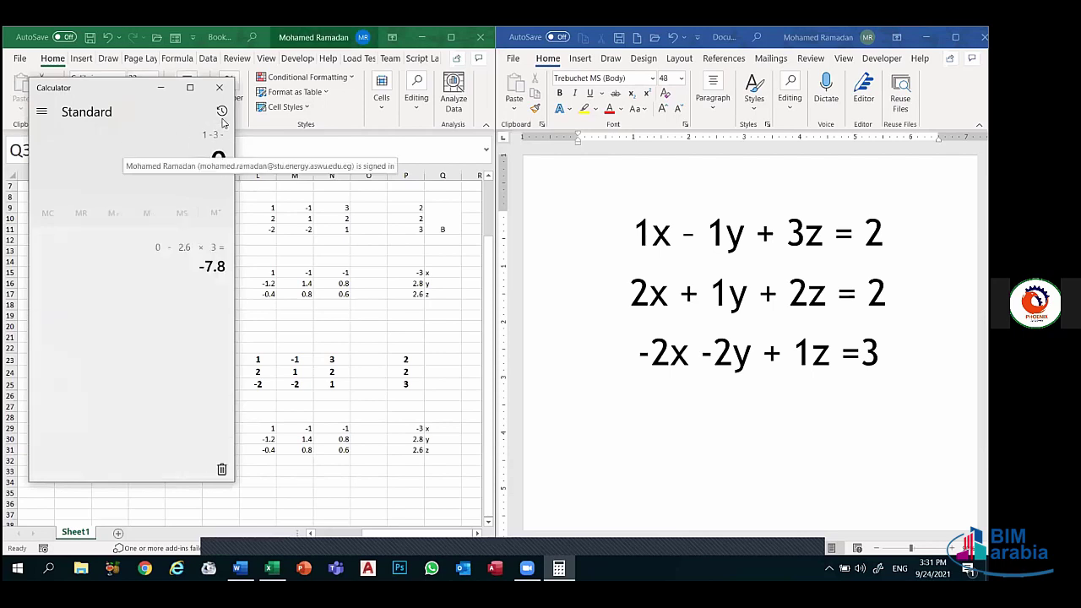
left_click(230, 262)
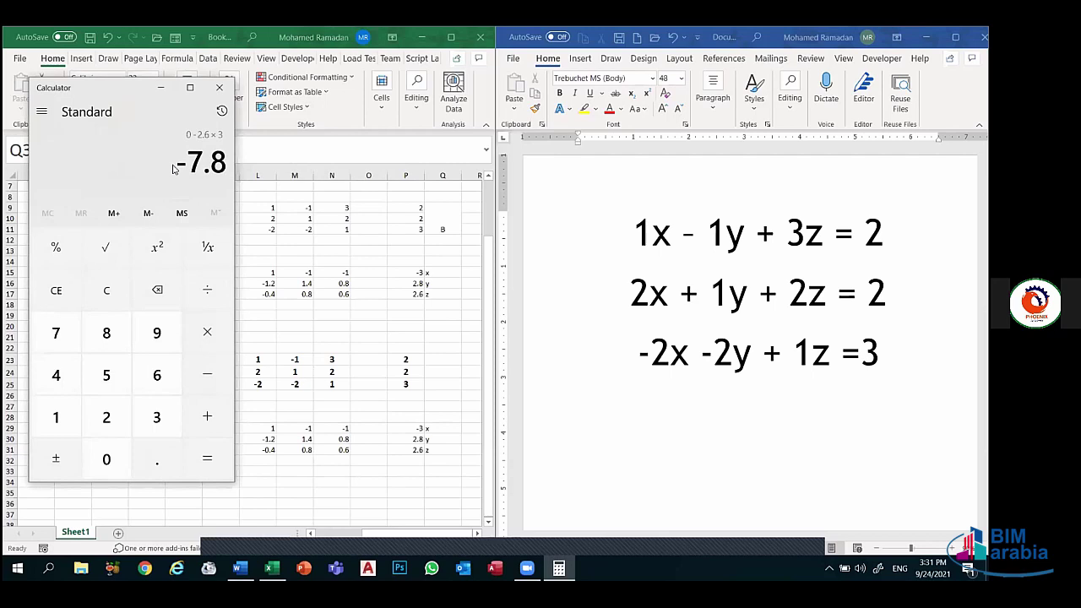
left_click_drag(178, 163, 253, 160)
key("Delete")
type("1")
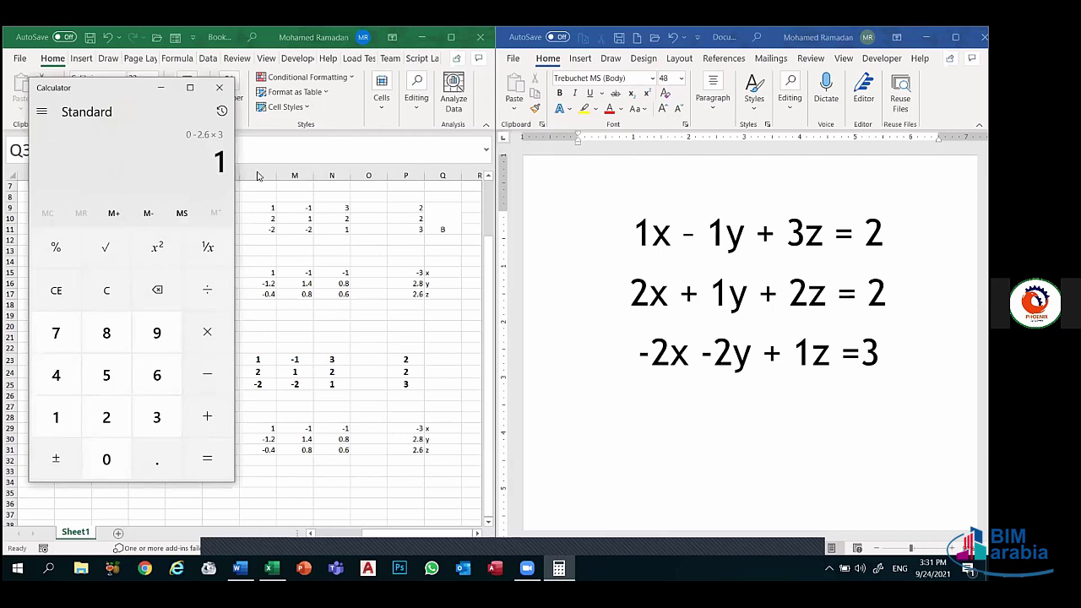
left_click(211, 332)
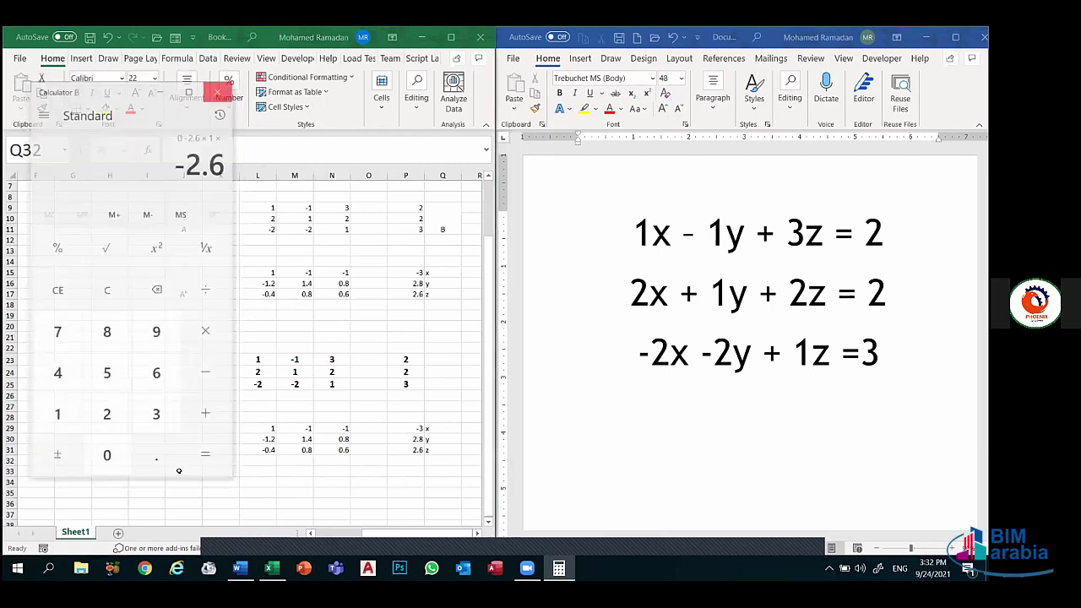
left_click(217, 91)
- Reopen Calculator through a Windows search for 'cal'
left_click(48, 567)
type("c")
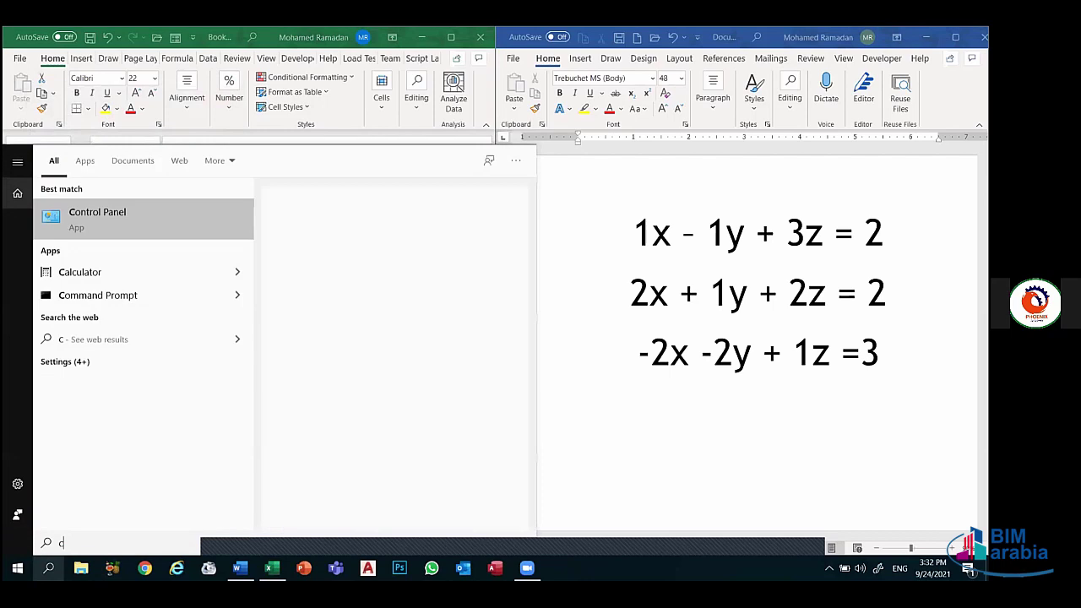
type("al")
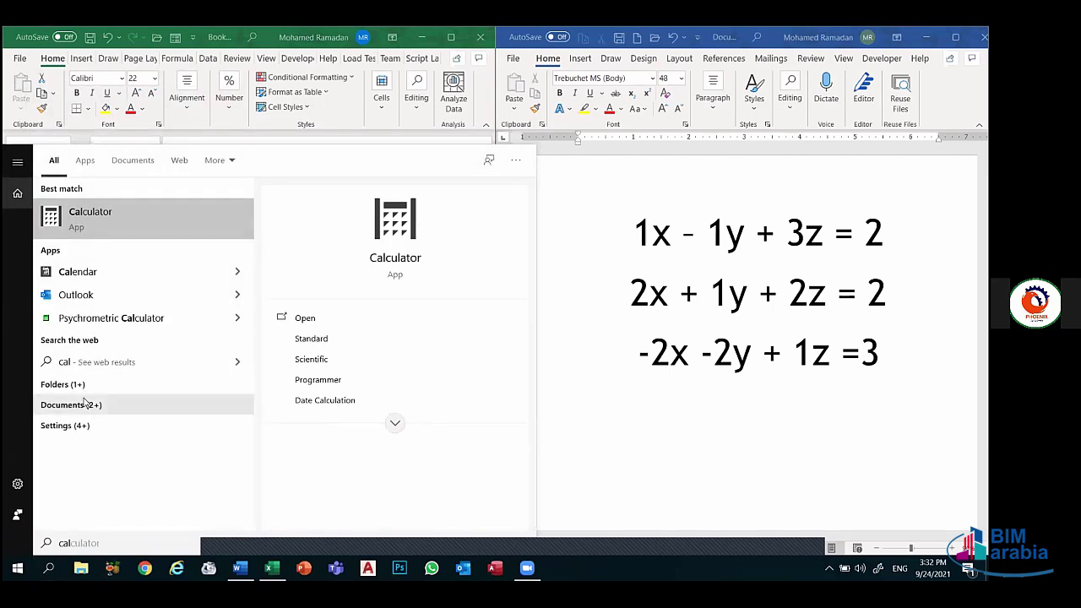
left_click(190, 213)
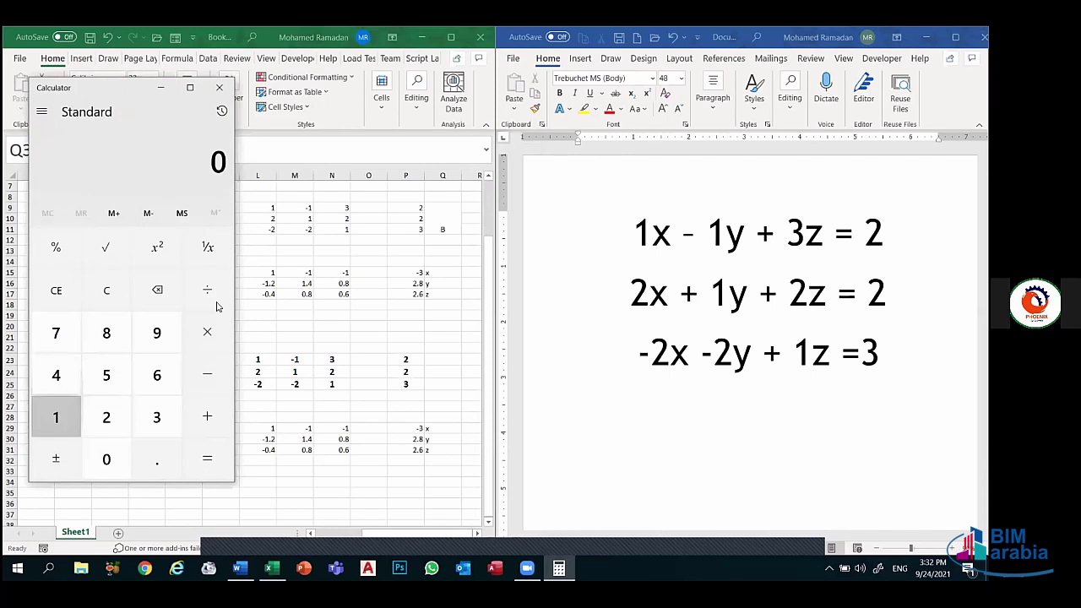
- Enter 1, check the empty History, then close Calculator
left_click(54, 409)
left_click(206, 331)
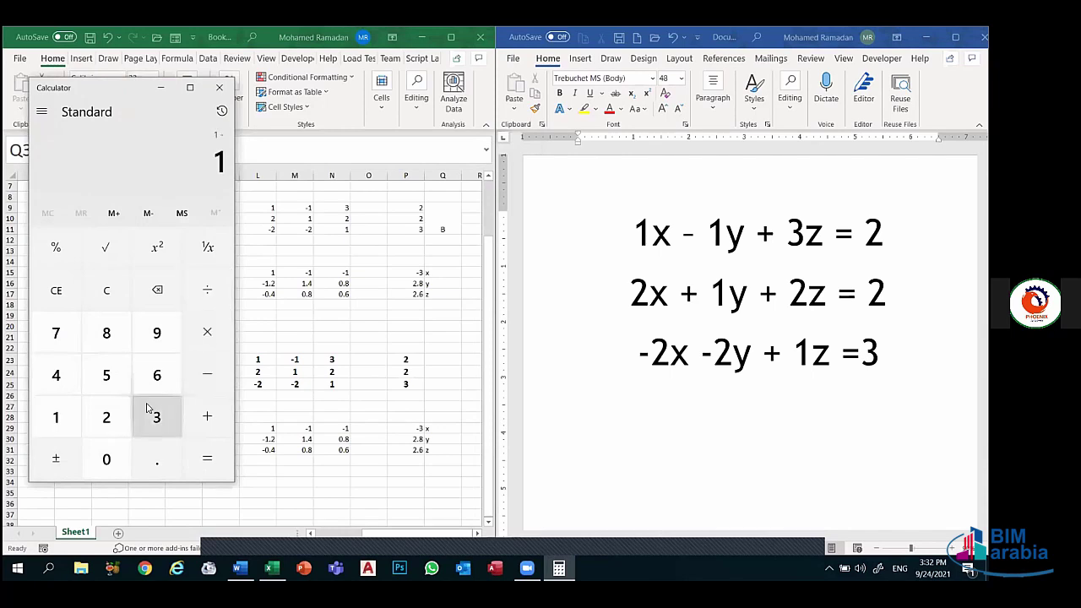
left_click(205, 325)
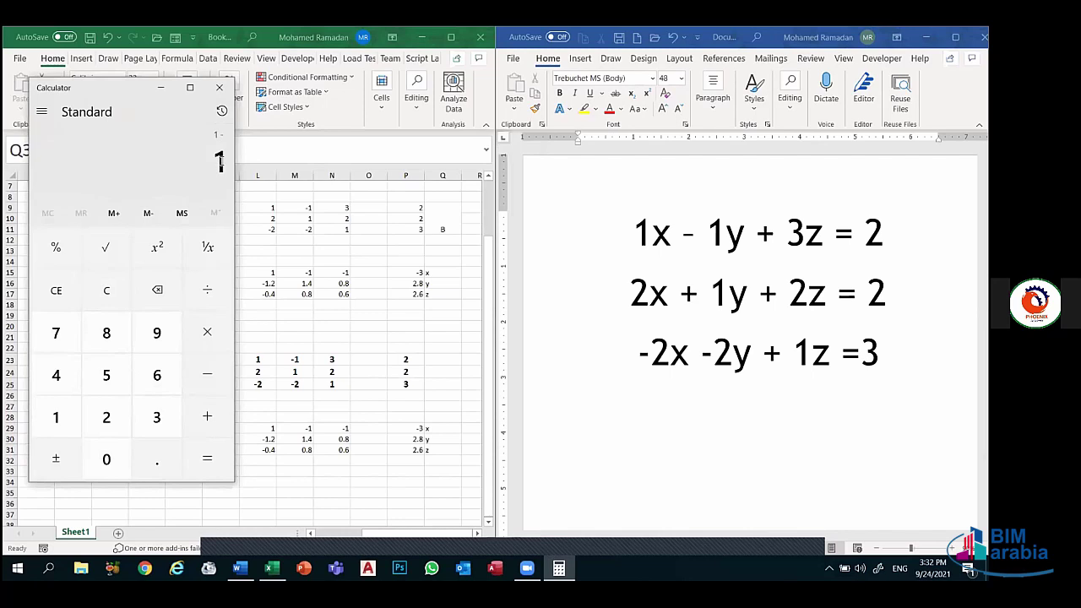
left_click(221, 111)
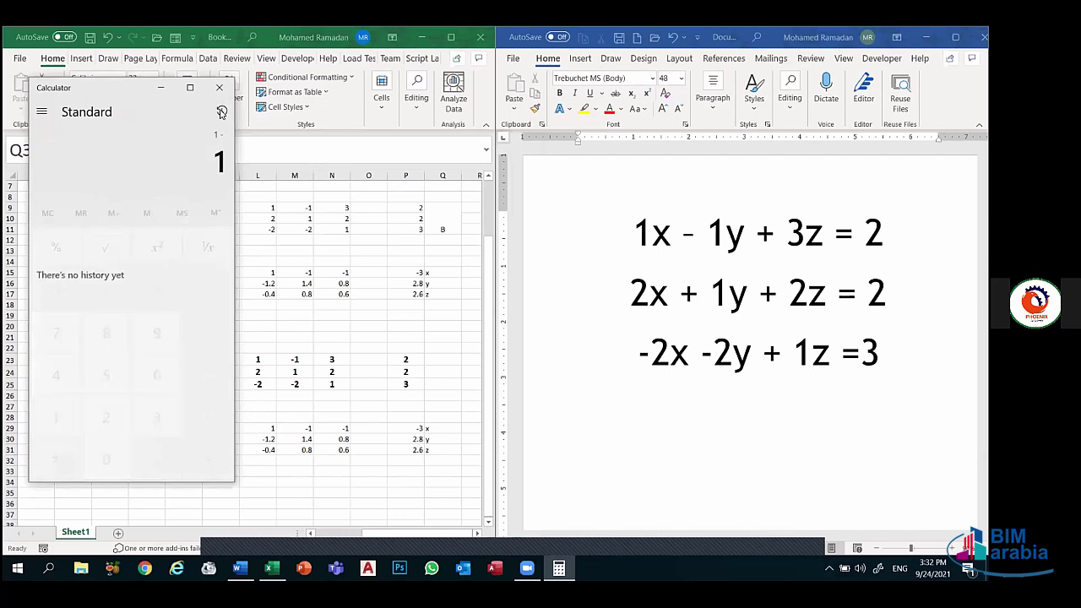
left_click(221, 111)
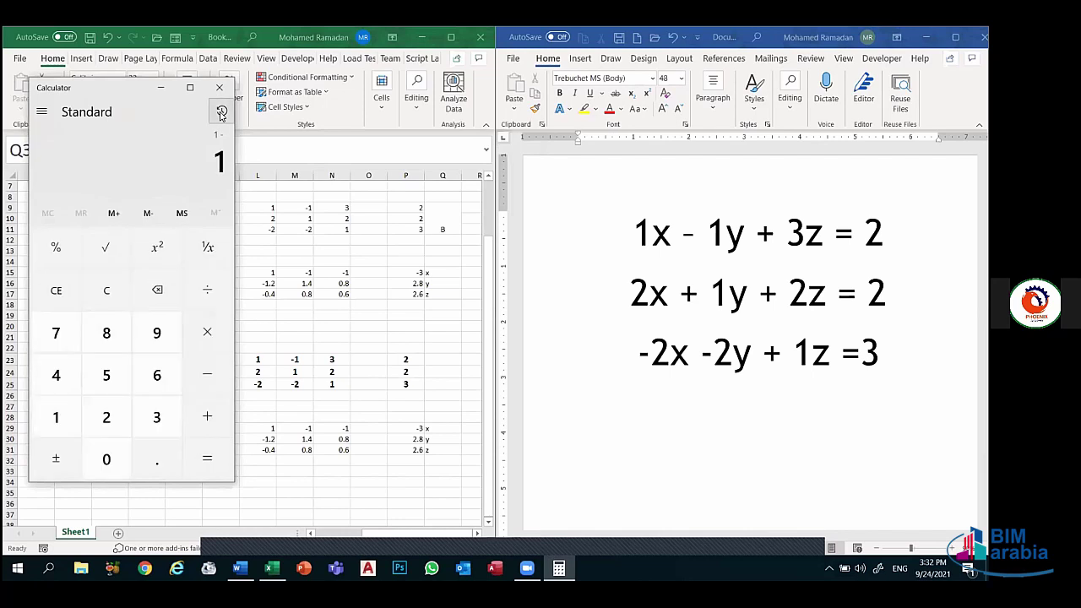
double_click(218, 158)
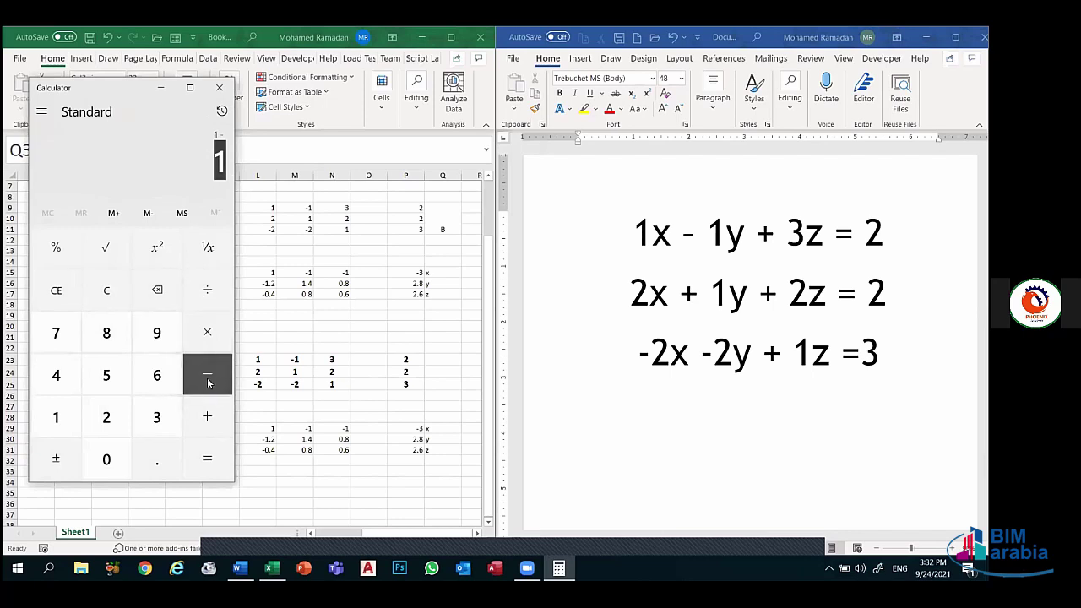
left_click(148, 214)
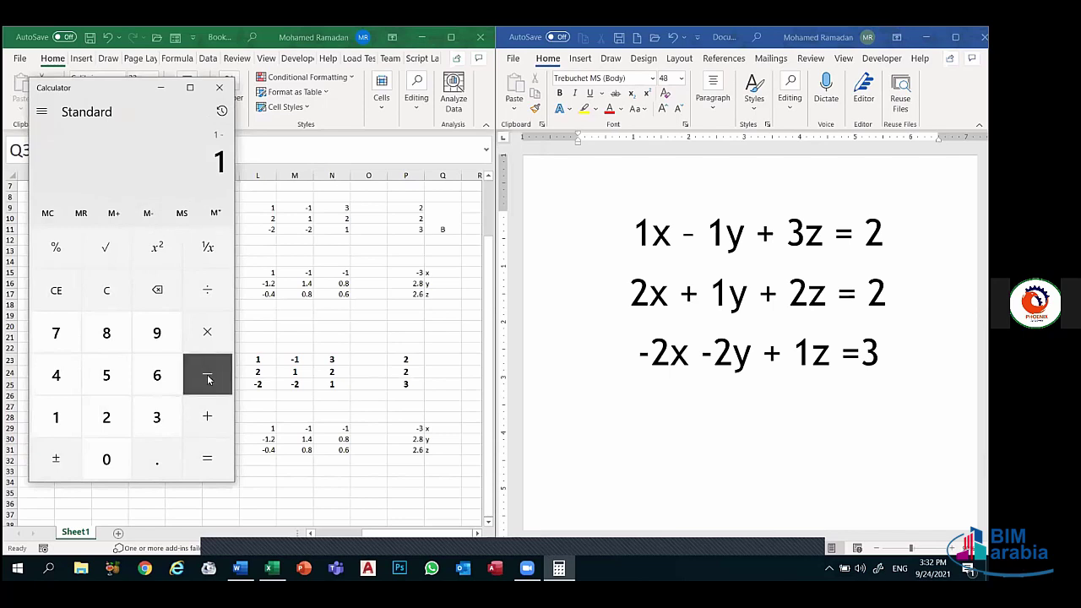
left_click(220, 87)
- Substitute x = -3 and y = 2.8, typing (1*-3) - (1*2.8) + below the equations
left_click(666, 450)
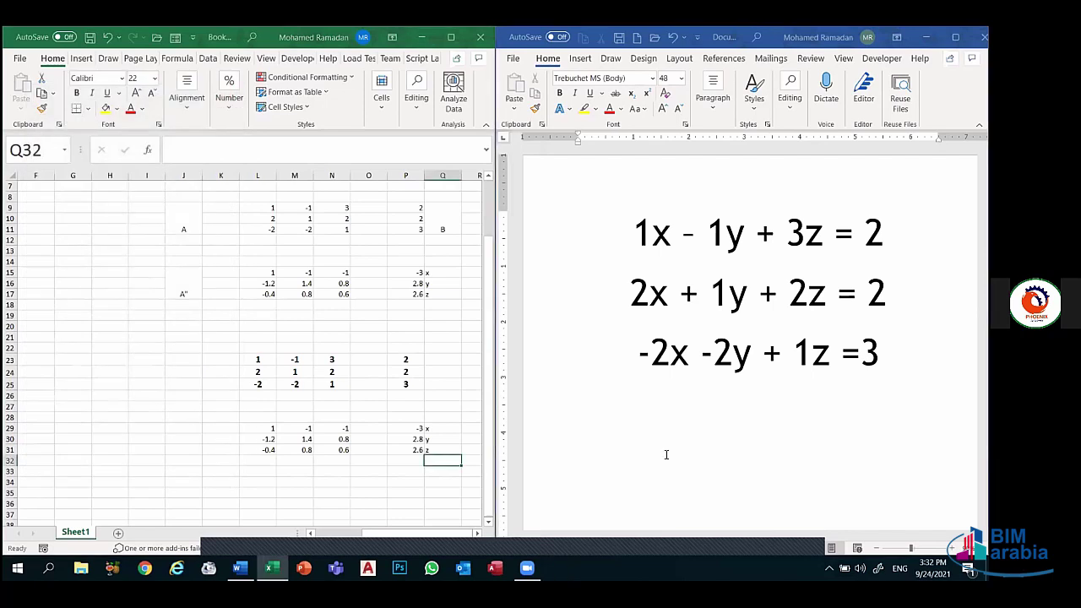
key("Up")
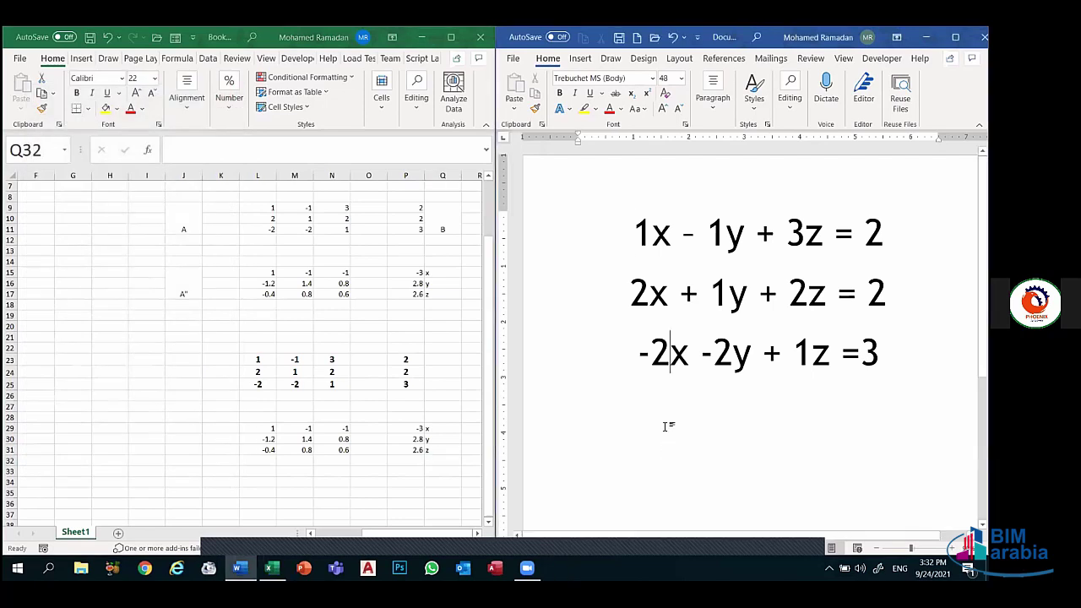
key("Left")
type("(1")
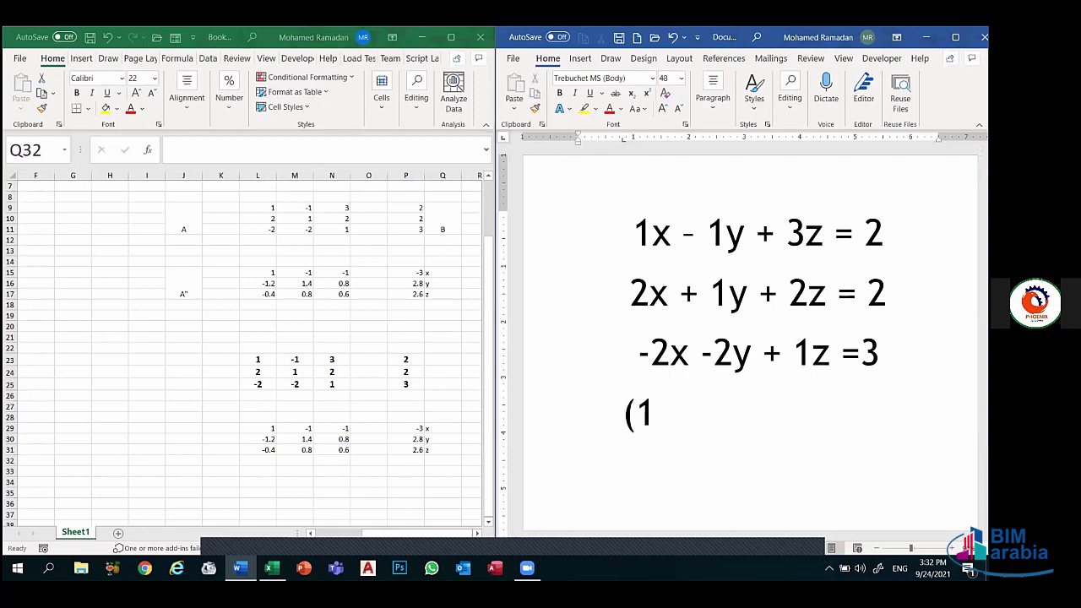
type("*")
type("-3")
key("Return")
type(")")
key("BackSpace")
key("BackSpace")
type(")")
type(" -")
type(" (1")
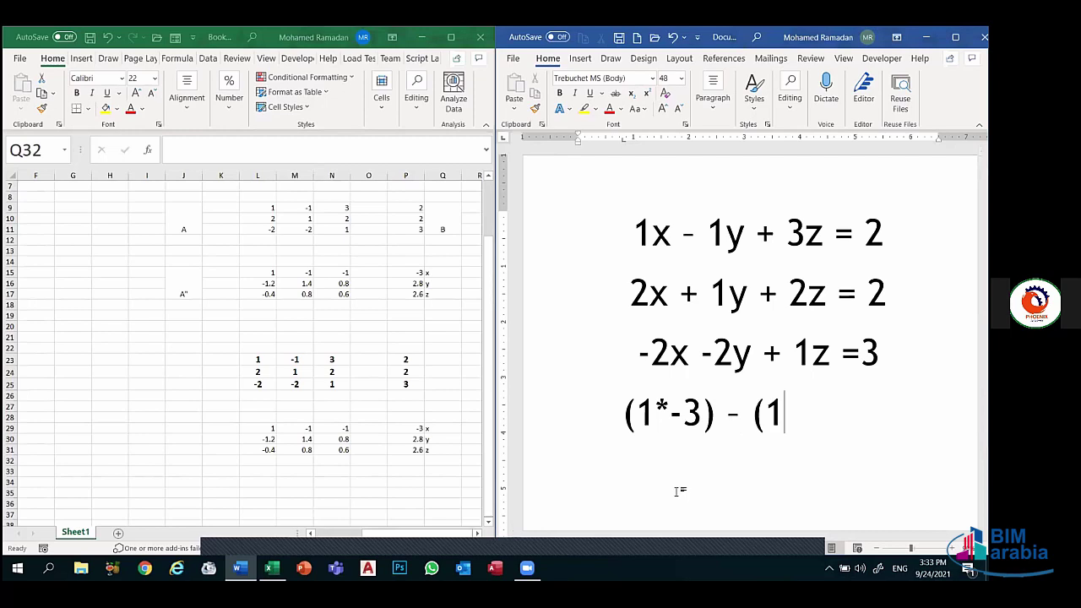
type("*")
type("2")
type(".8")
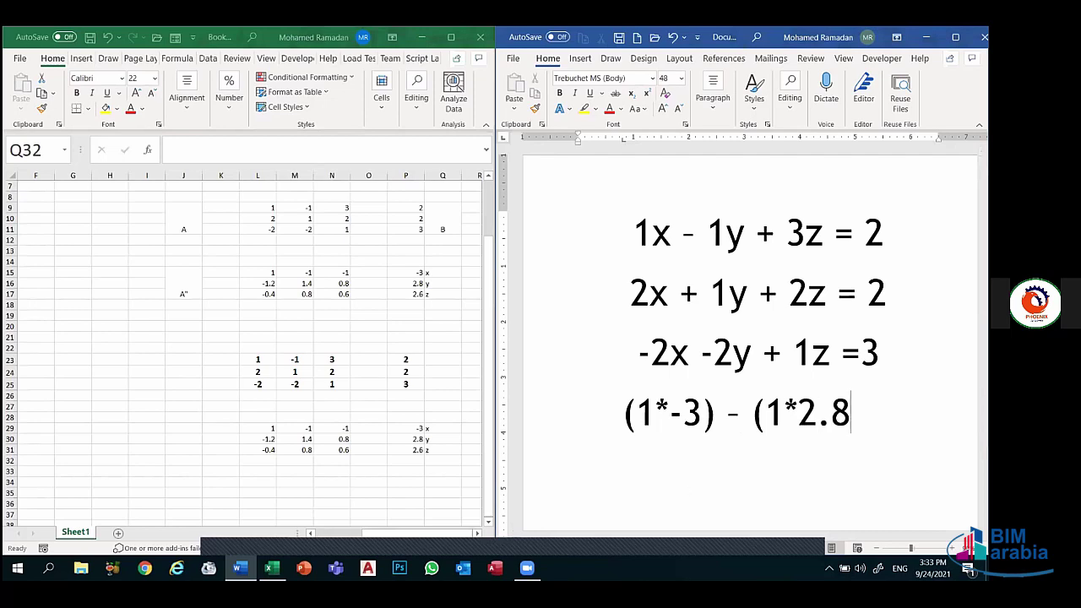
type(")")
type(" +")
- Set the substitution line's font size to 28
left_click(729, 418)
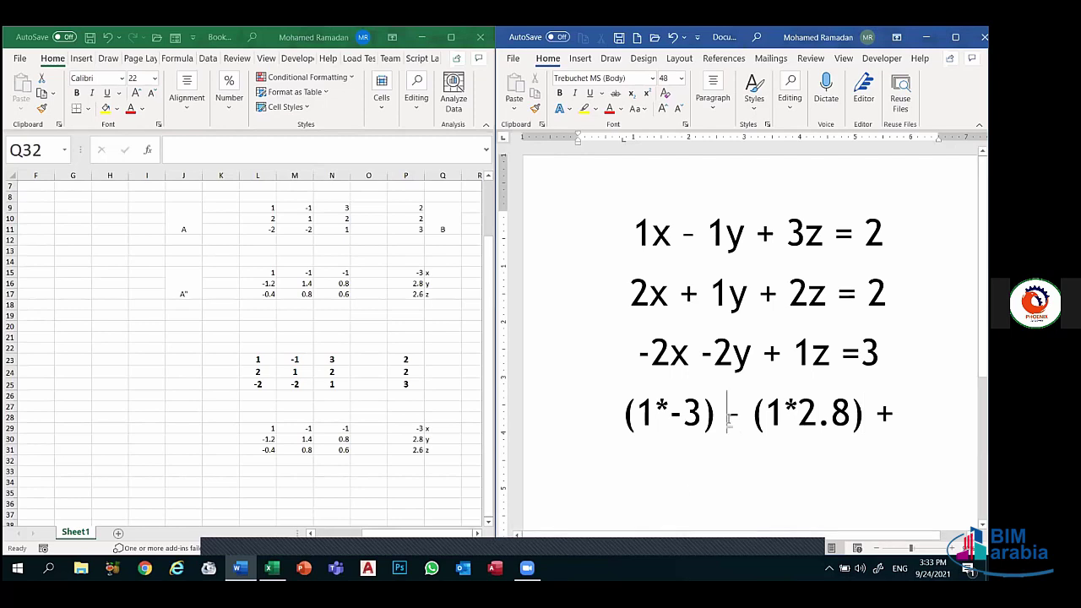
triple_click(730, 418)
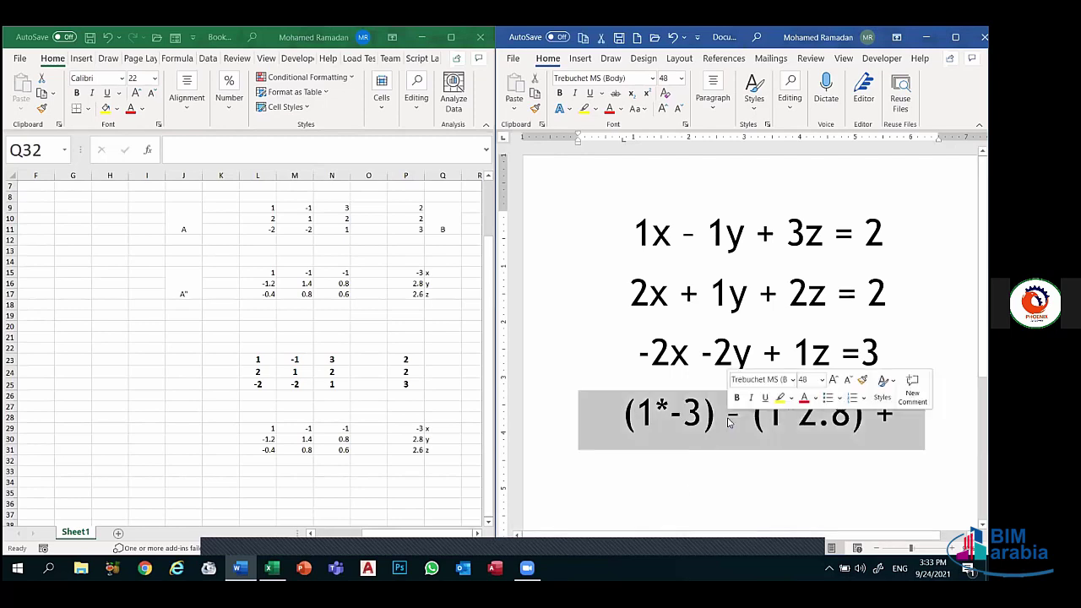
left_click(683, 80)
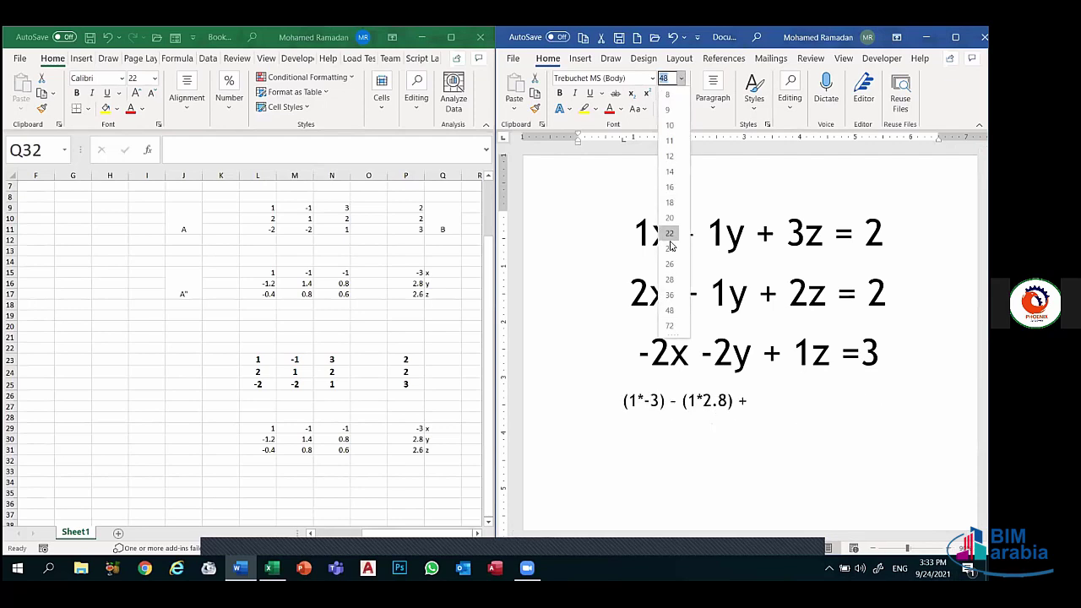
left_click(676, 279)
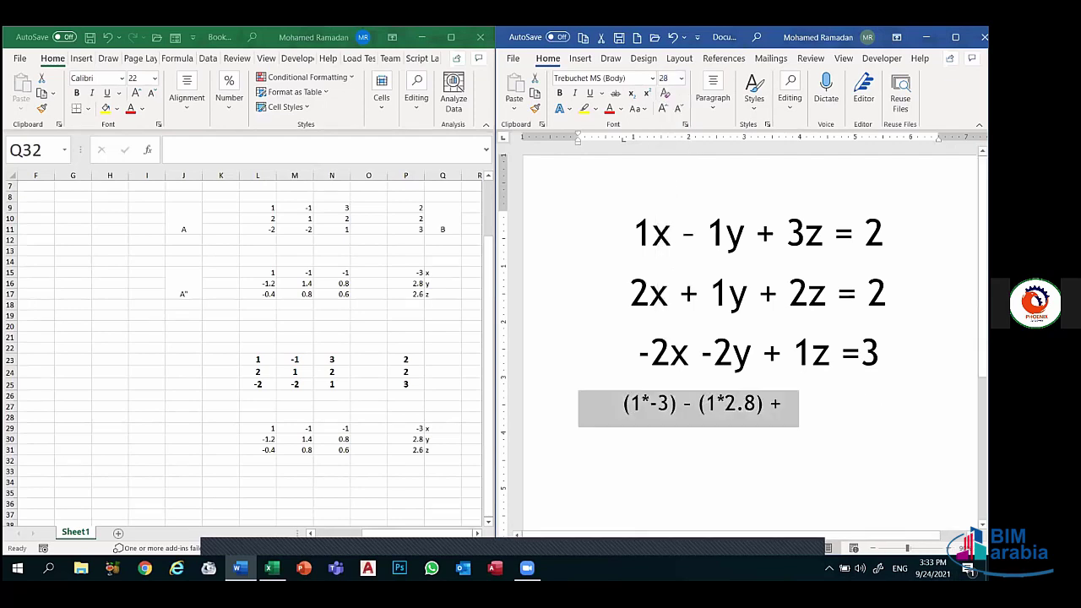
- Append (3*2.6) to the line, remove the trailing = 2, and add an empty line
left_click(817, 416)
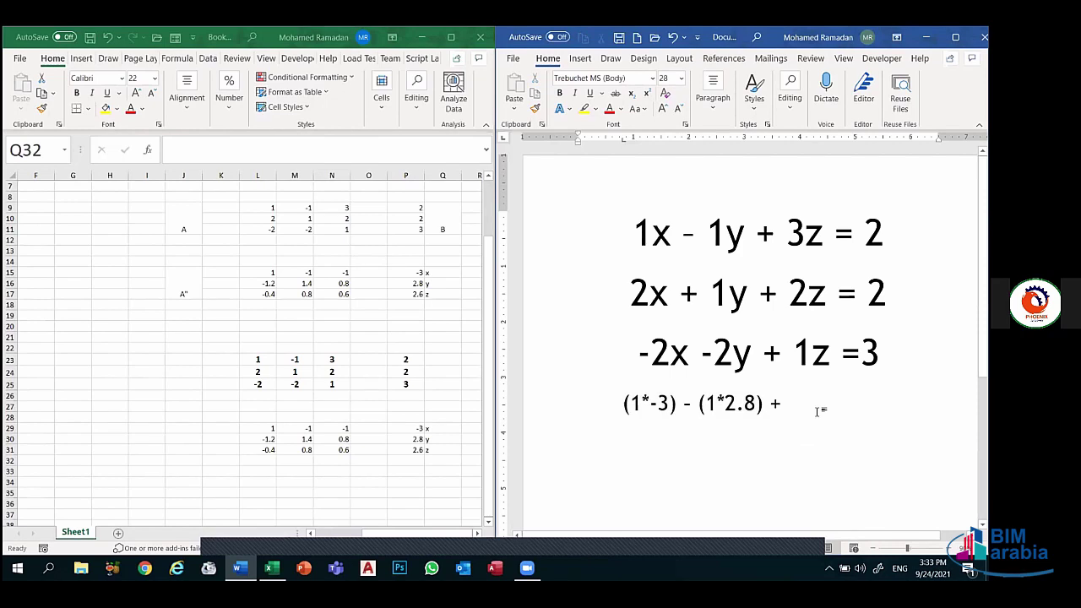
type("(3")
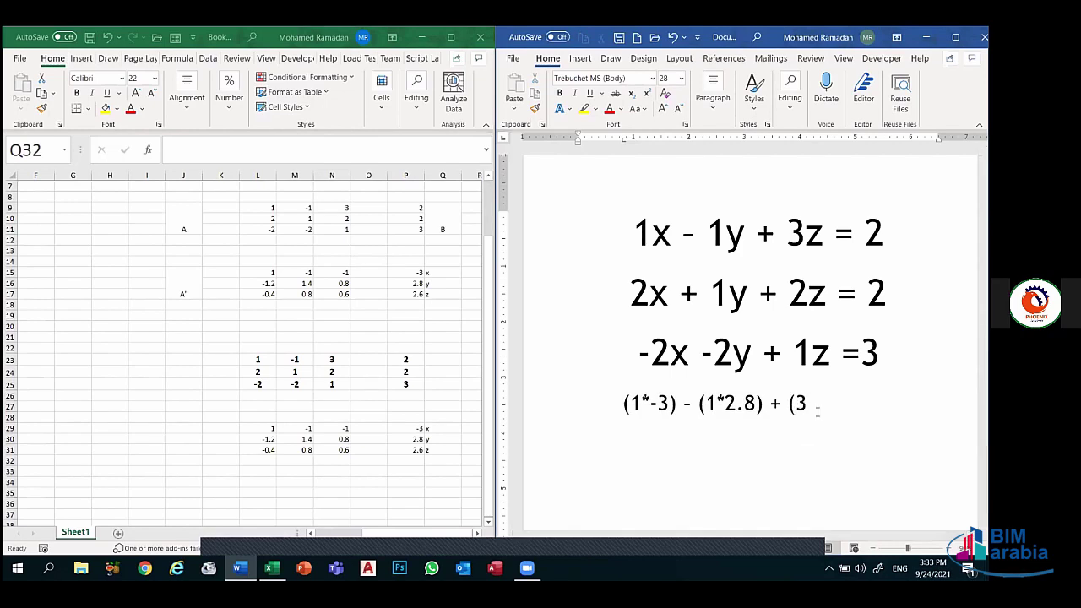
type("*")
type("2.")
type("6")
type(") =")
type("2")
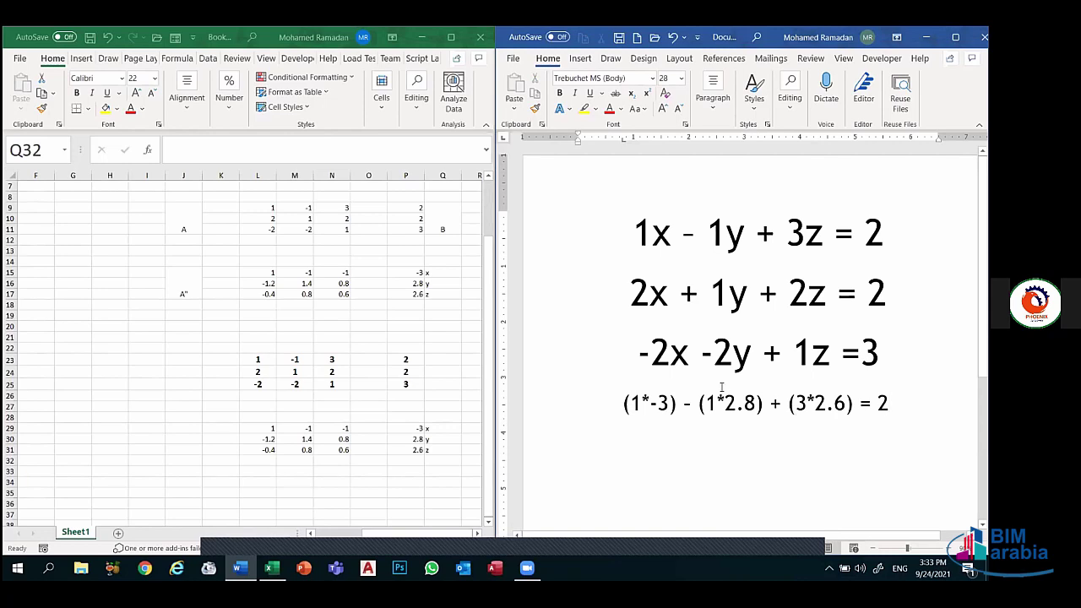
left_click_drag(625, 404, 889, 404)
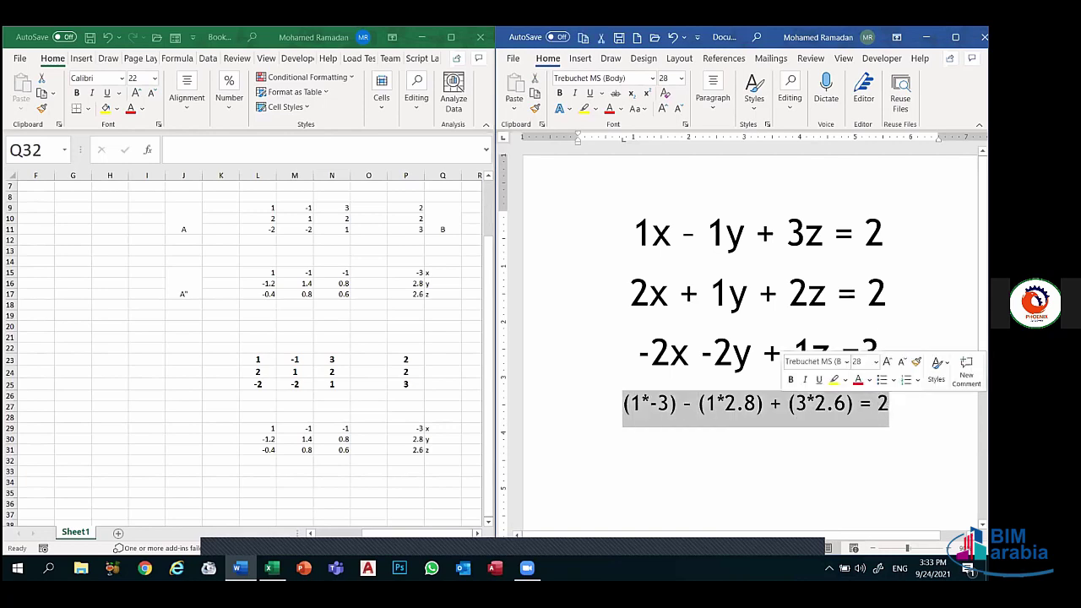
left_click(728, 451)
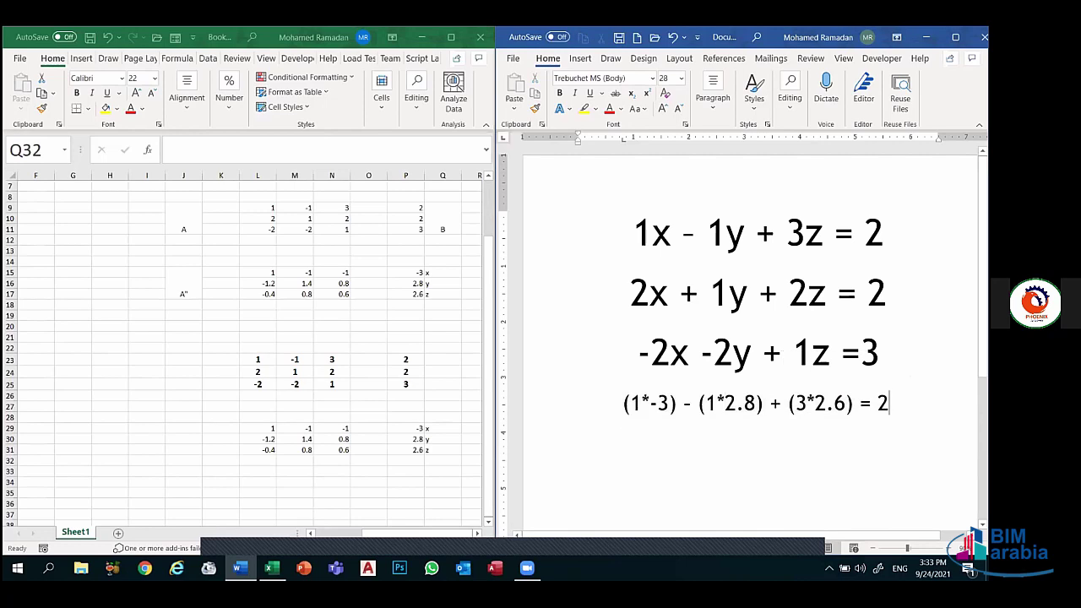
key("BackSpace")
key("BackSpace")
key("BackSpace")
key("BackSpace")
key("Return")
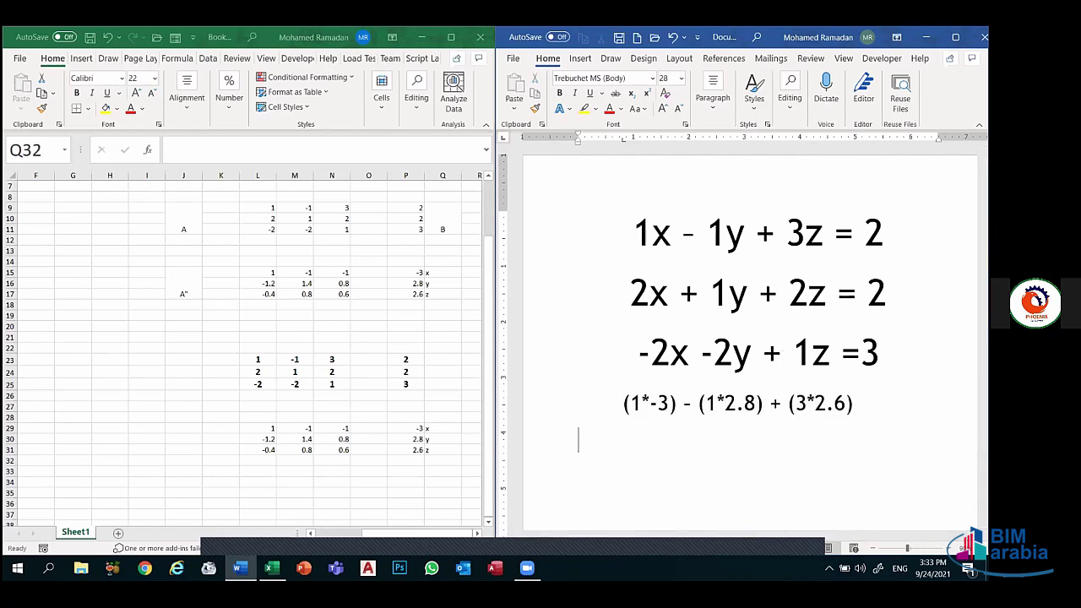
- Type -3 - 2.8 + 7.8 = as the simplified check line
type("-3")
type(" - ")
type("2.")
type("8 +")
type("7")
type(".8")
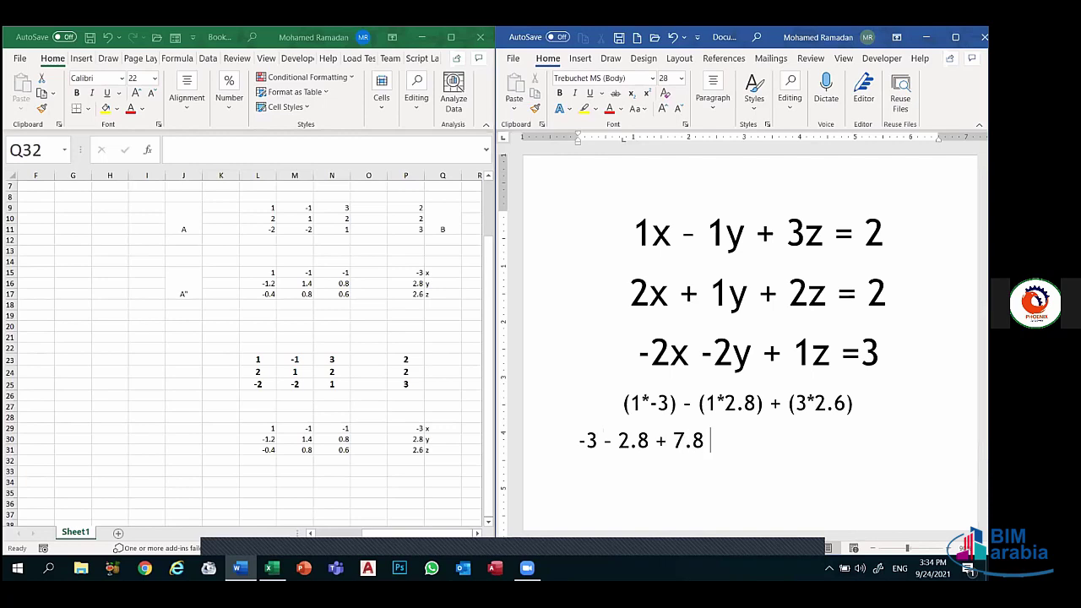
type(" =")
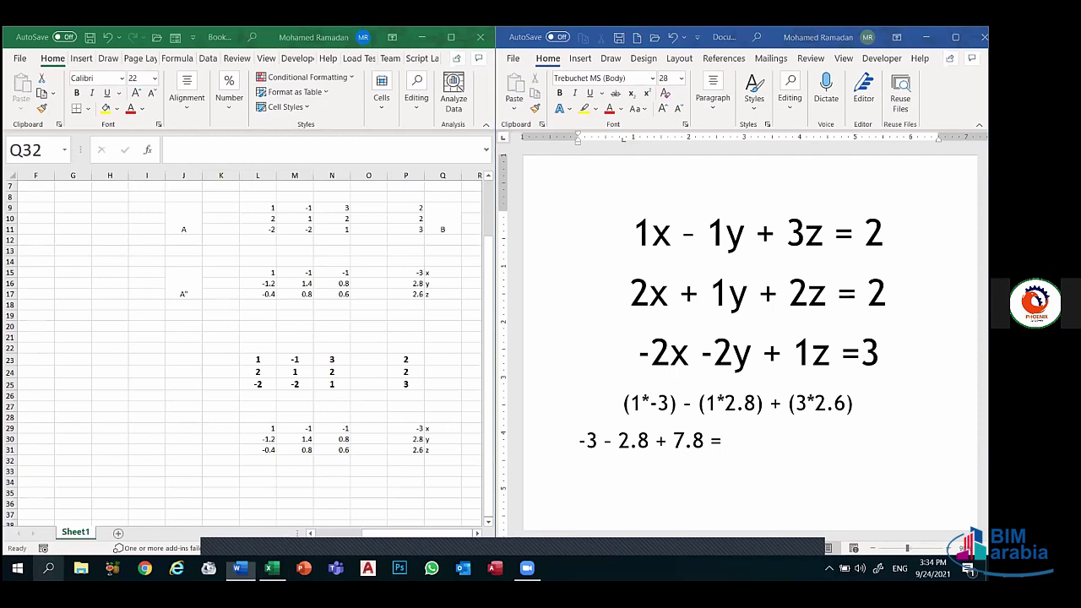
- Find Calculator through Windows search and launch it
left_click(48, 568)
type("ca")
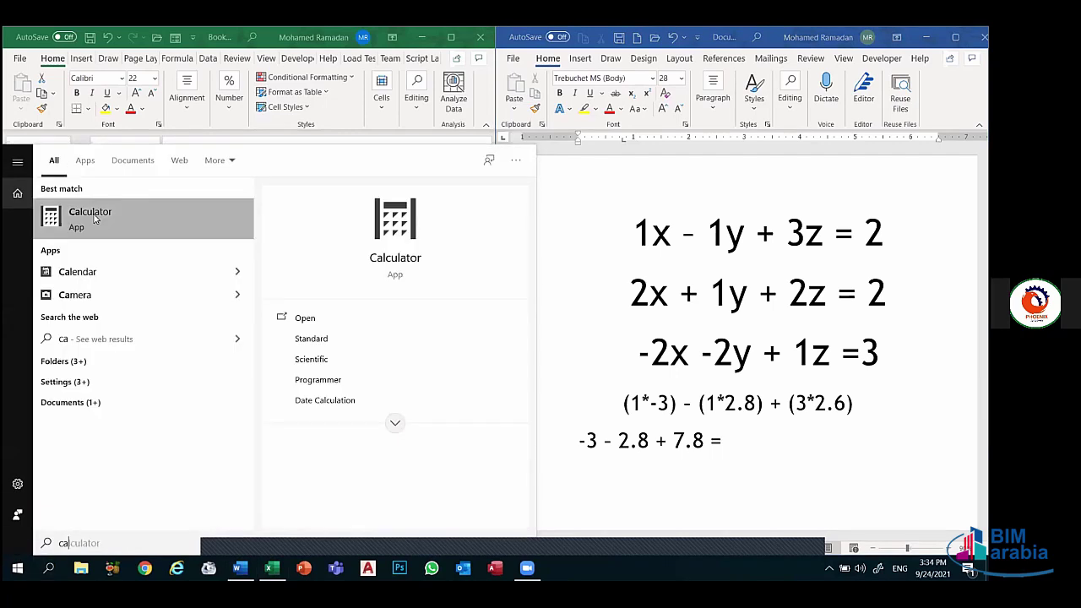
left_click(96, 218)
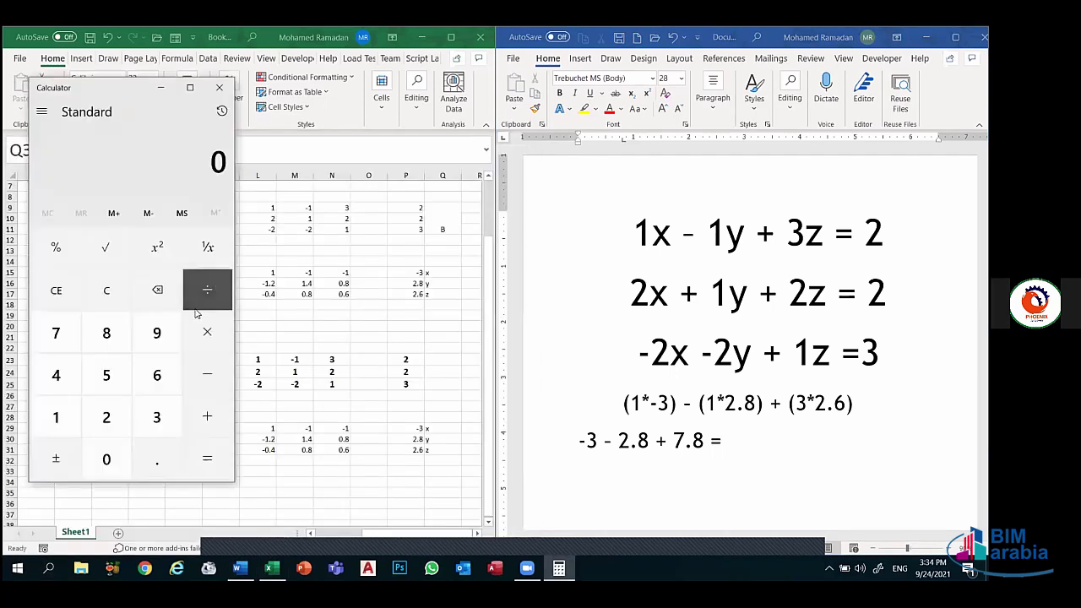
- Evaluate -3 - 2.8 + 7.8, confirm the result is 2, then close Calculator
left_click(207, 374)
left_click(163, 417)
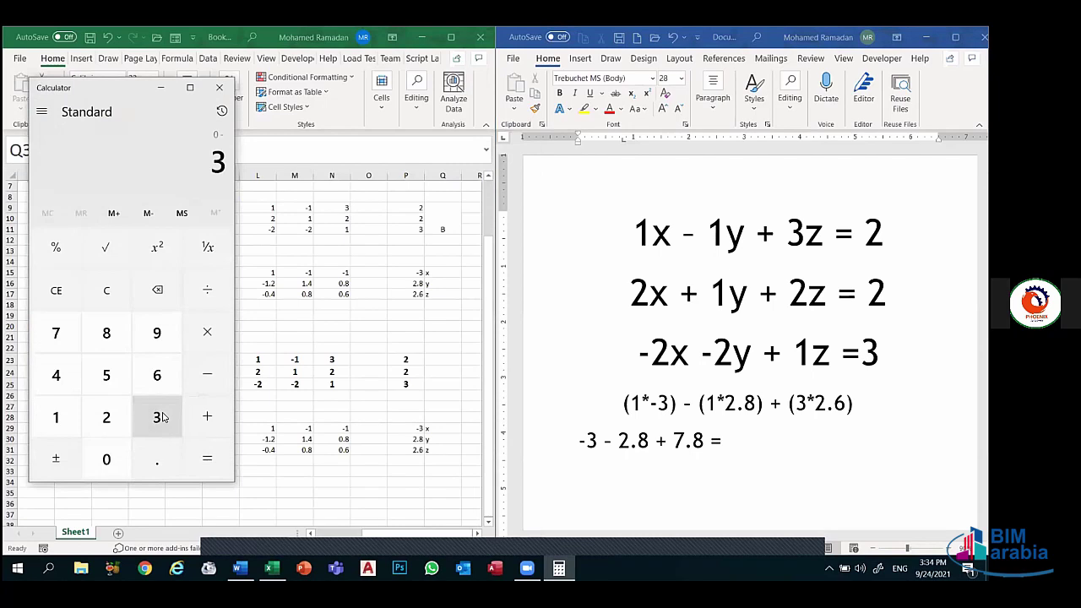
left_click(207, 374)
left_click(106, 417)
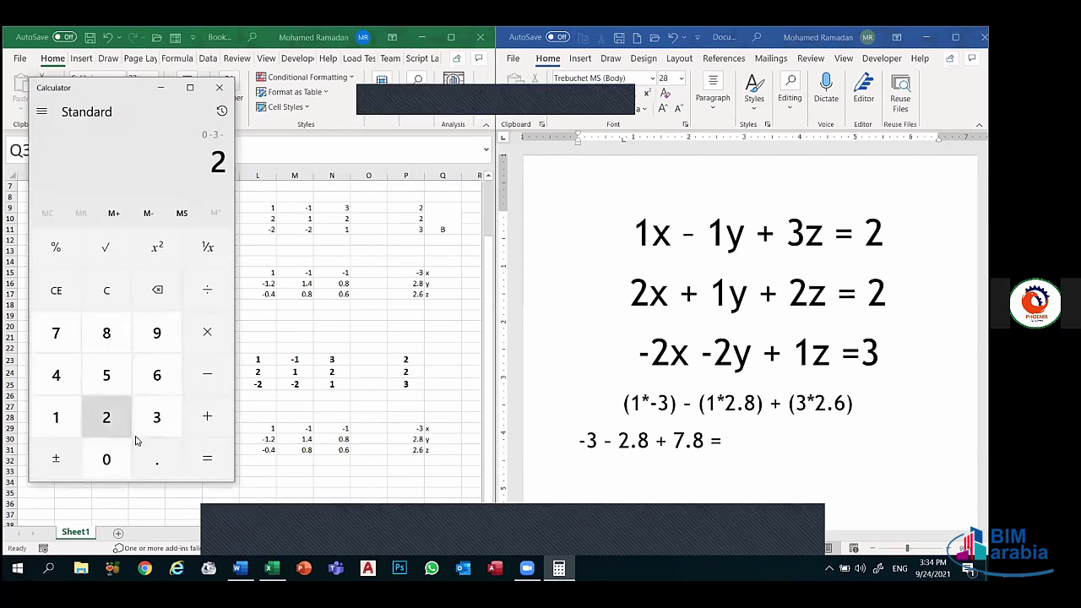
left_click(154, 453)
left_click(107, 338)
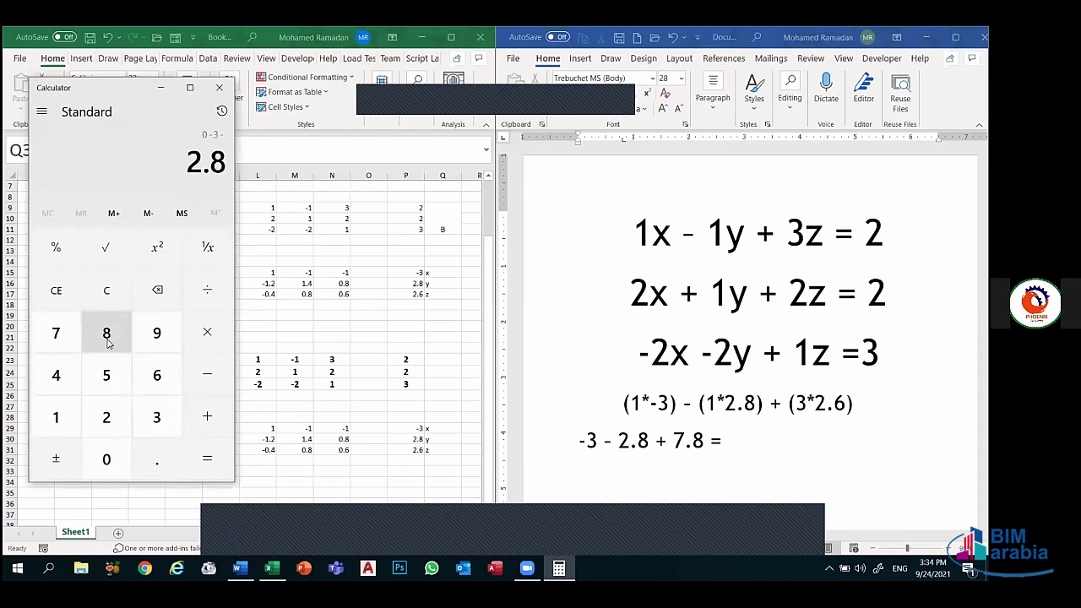
left_click(208, 415)
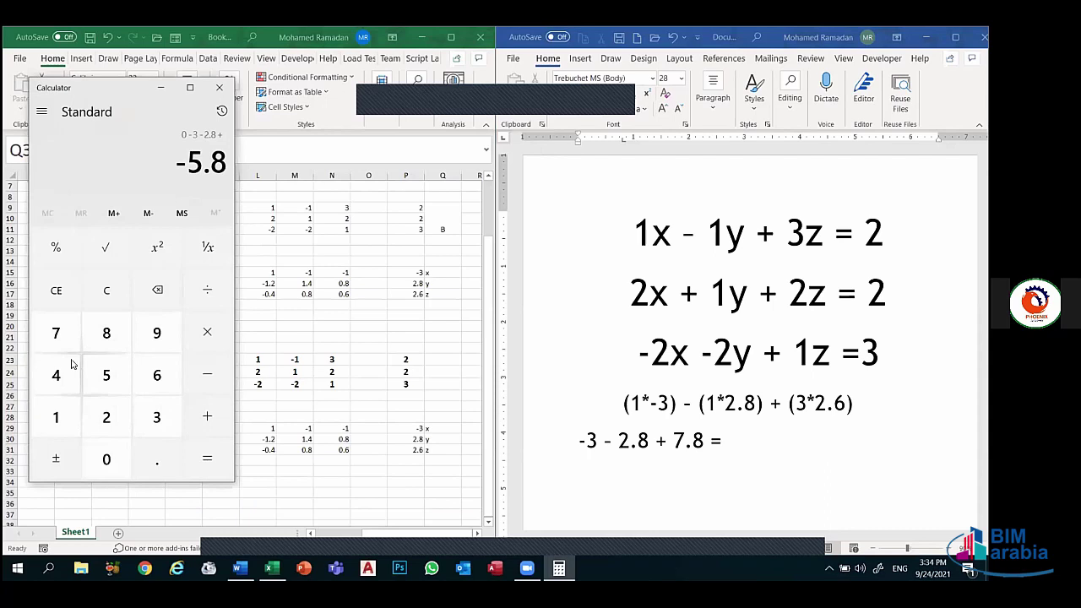
left_click(57, 333)
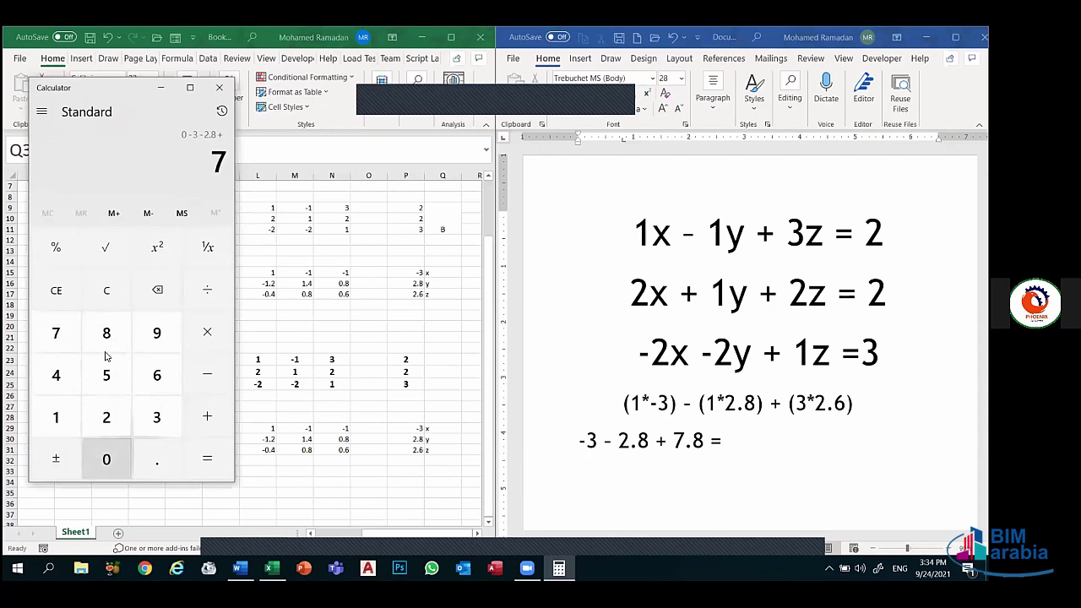
left_click(157, 458)
type("8")
left_click(207, 459)
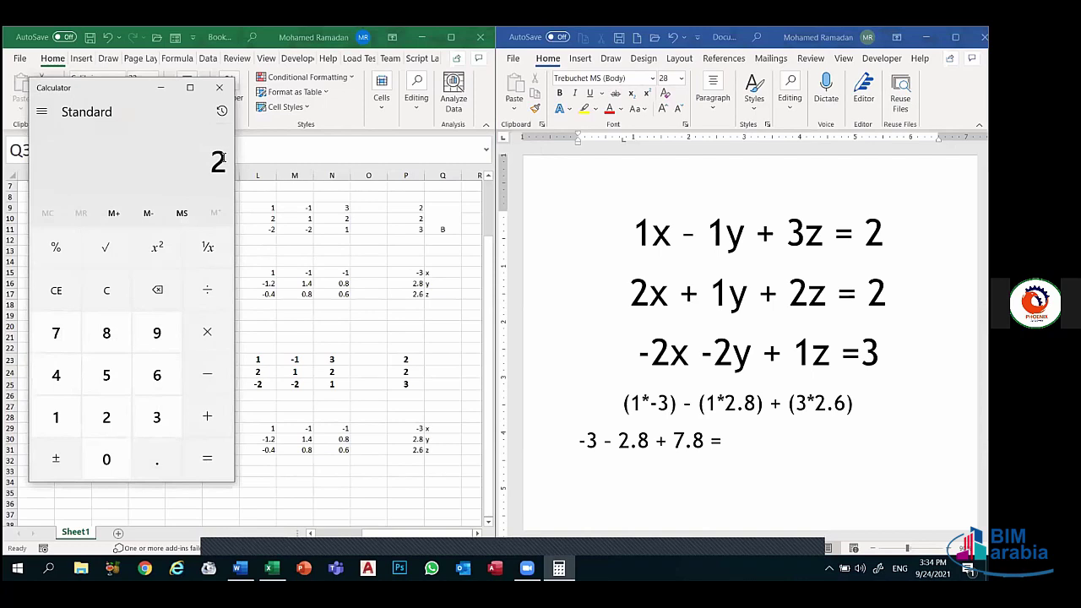
left_click(219, 87)
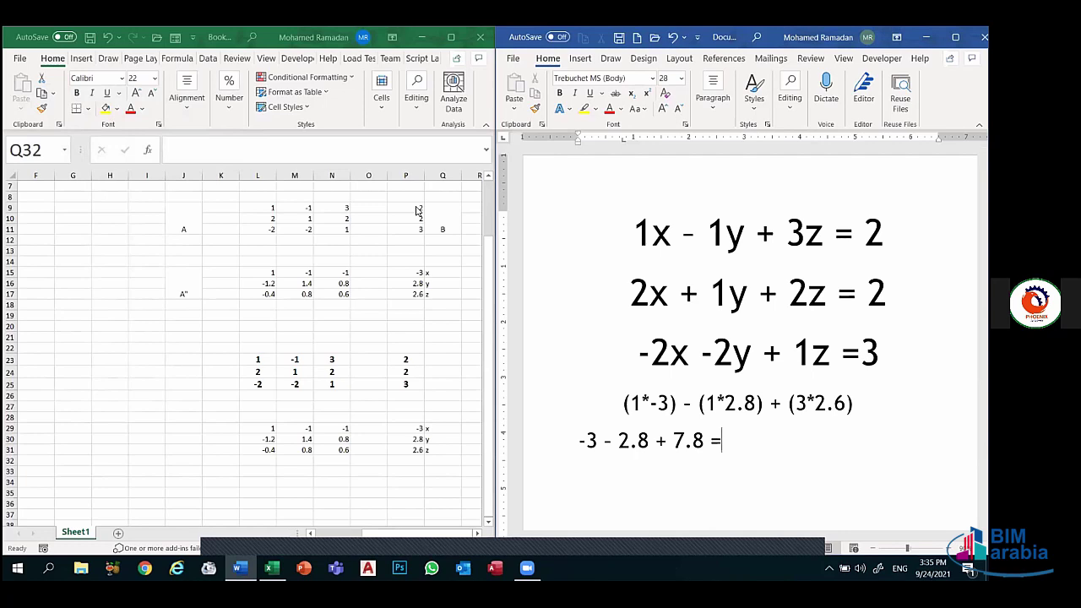
- Maximize the Excel workbook window with the Insert ribbon showing
left_click(86, 58)
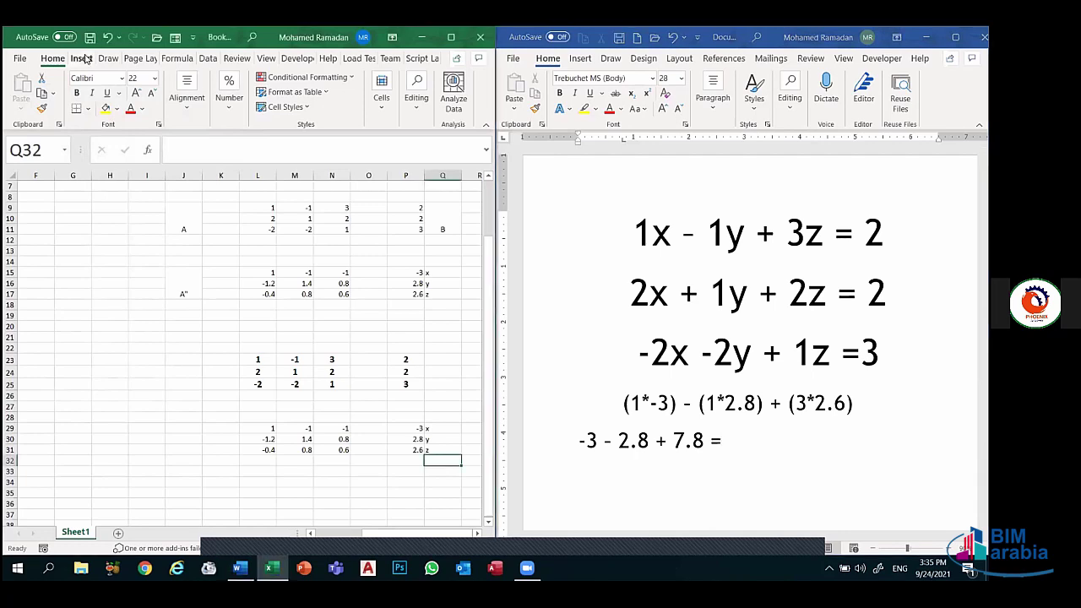
left_click(82, 57)
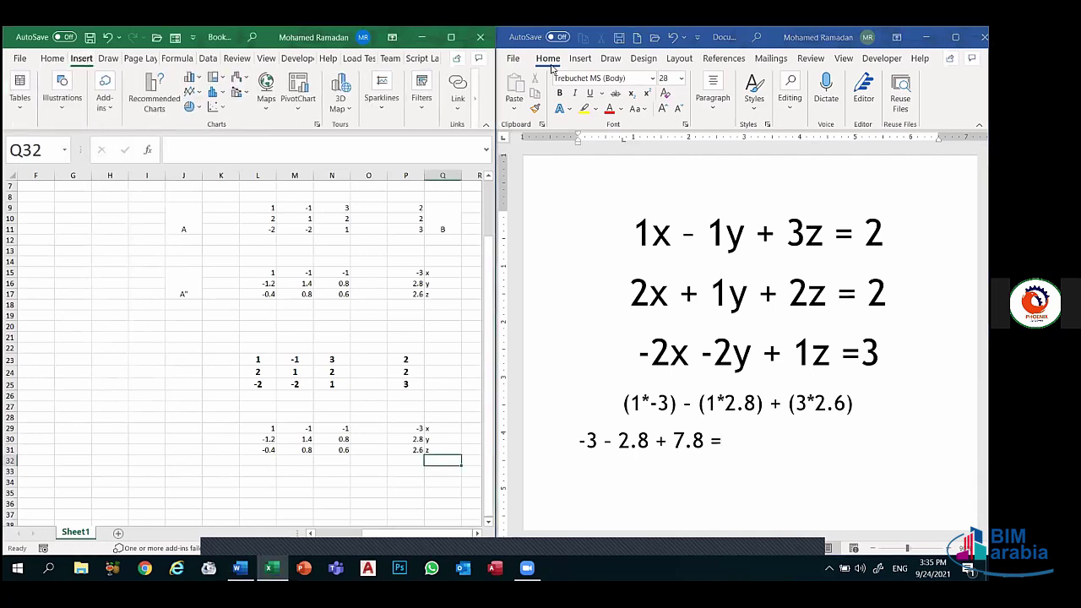
left_click(455, 38)
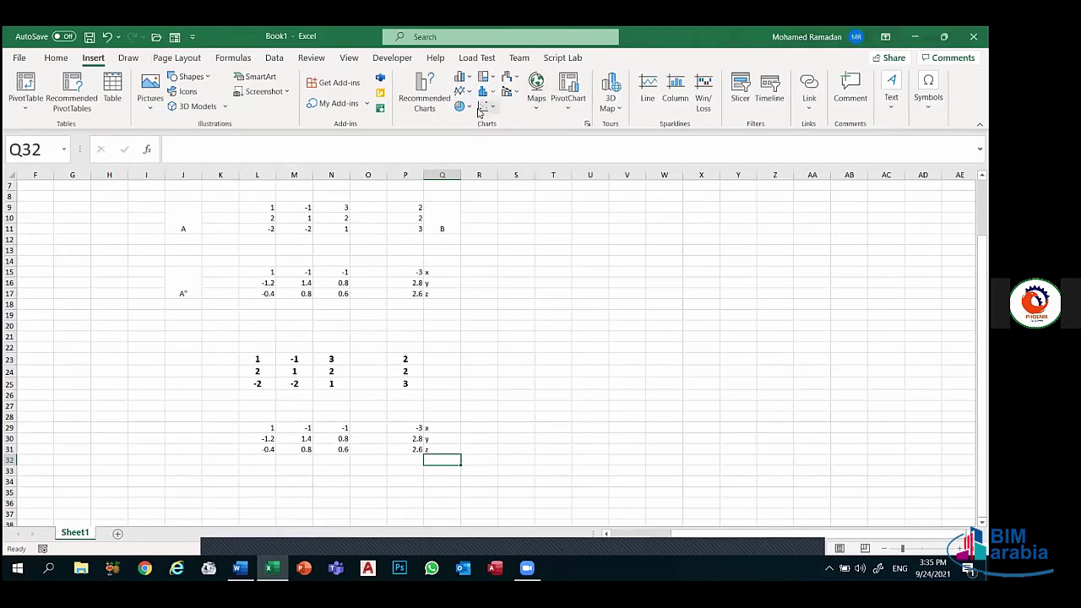
- Browse the recommended and all chart types, then cancel without inserting a chart
left_click(586, 124)
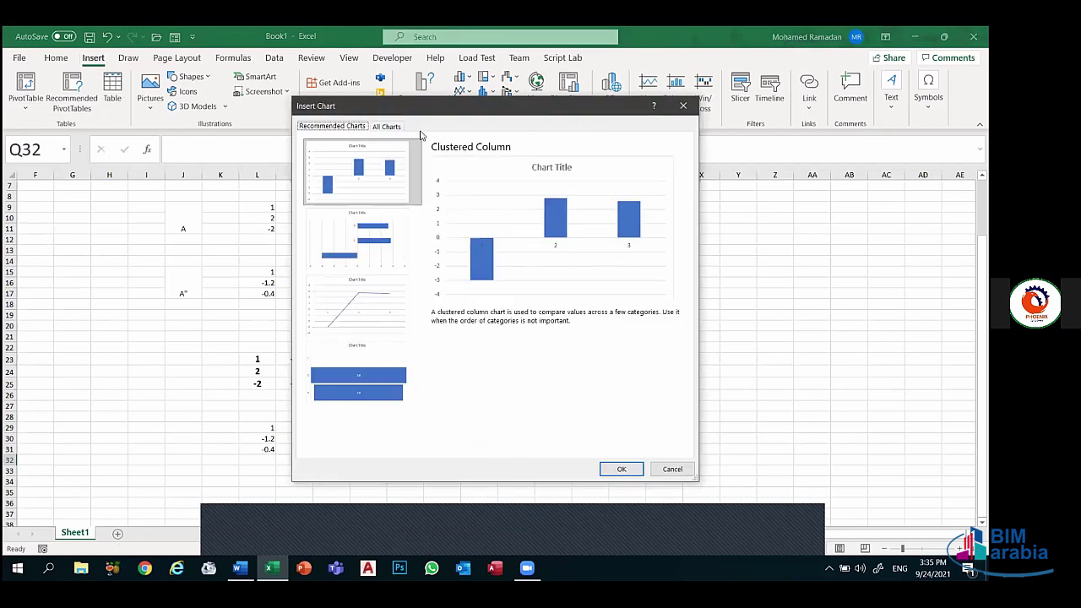
left_click(391, 128)
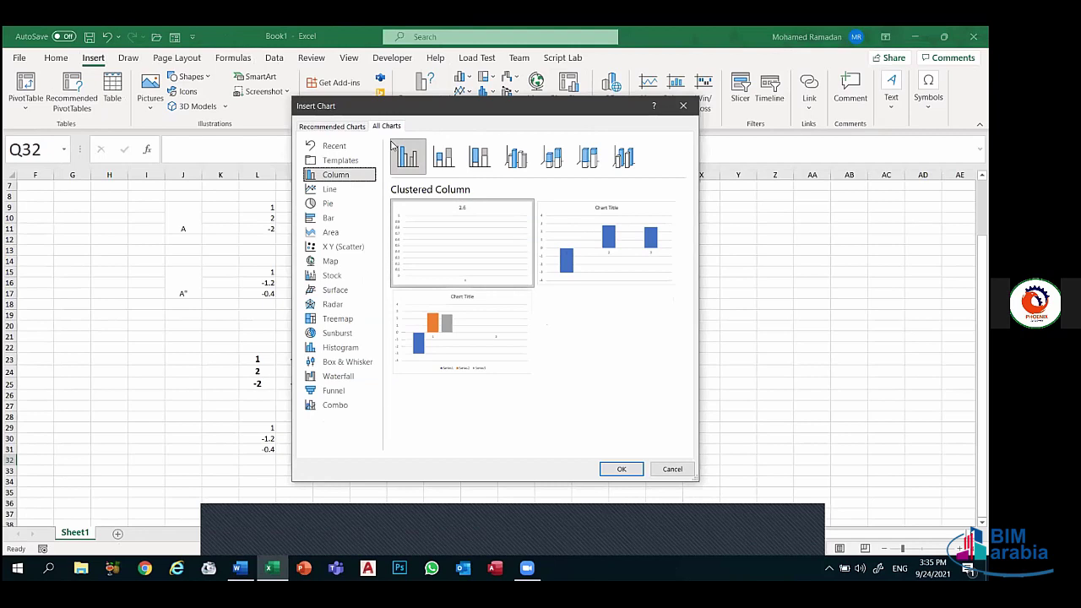
left_click(332, 128)
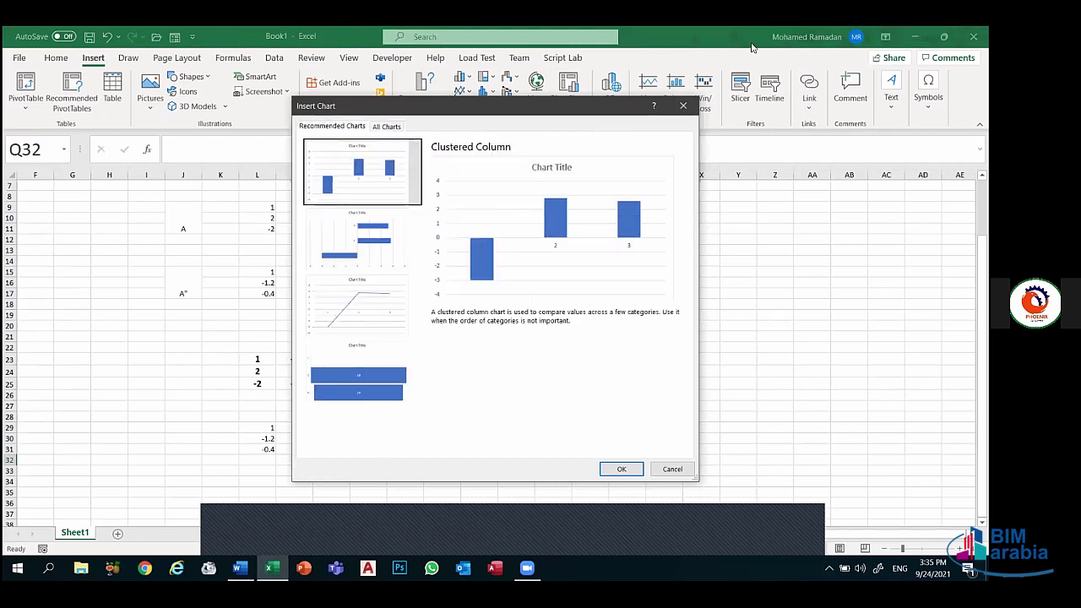
left_click(684, 106)
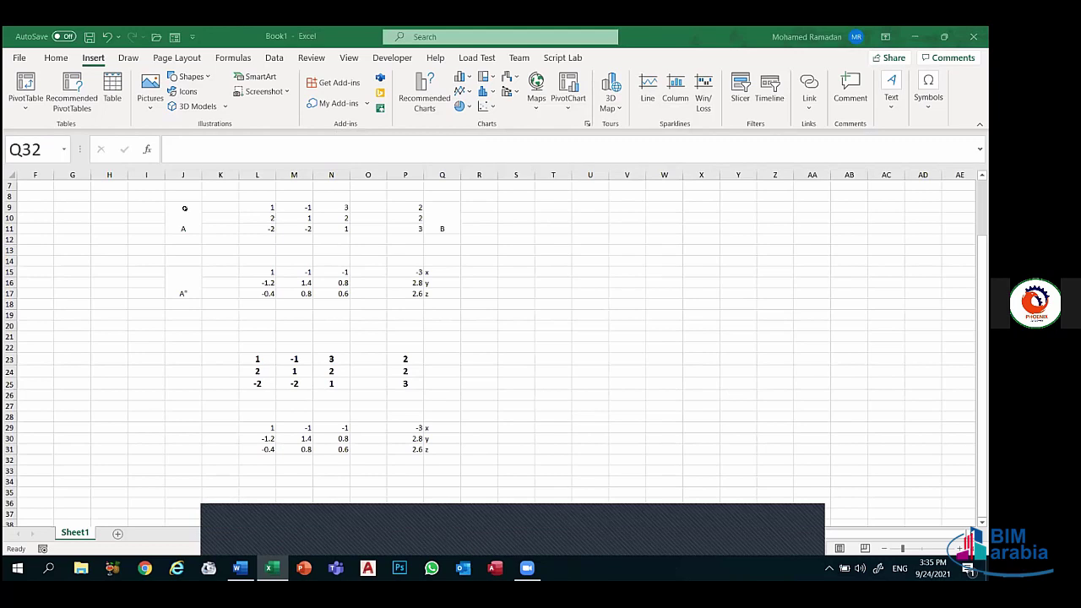
- Clear the duplicate matrices in L23:Q31
mouse_move(184, 208)
left_mouse_down()
mouse_move(427, 459)
mouse_move(426, 448)
left_mouse_up()
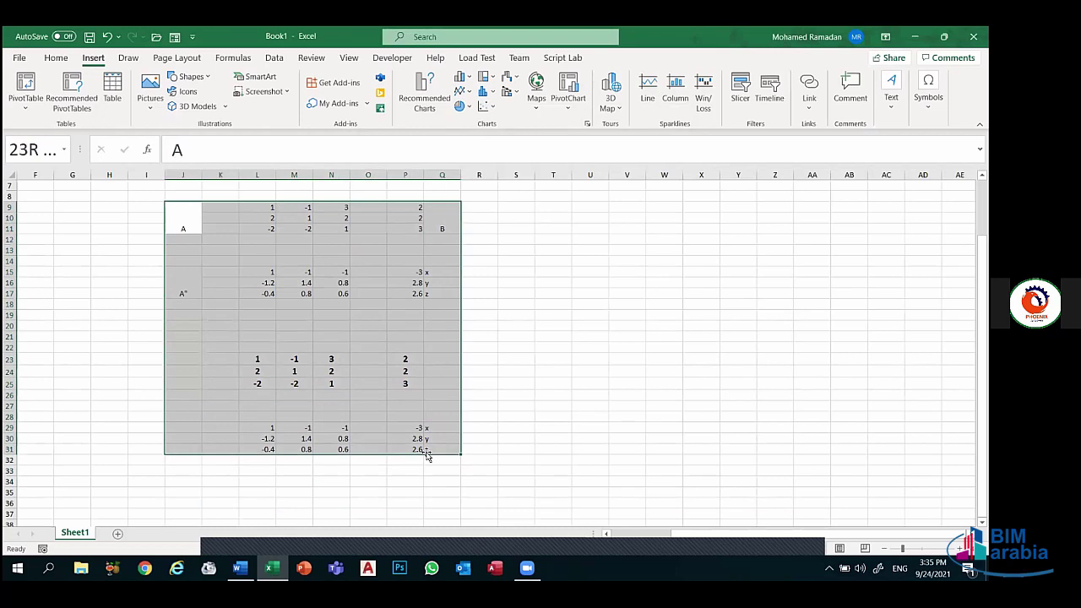
left_click(50, 58)
left_click(226, 304)
left_click(256, 359)
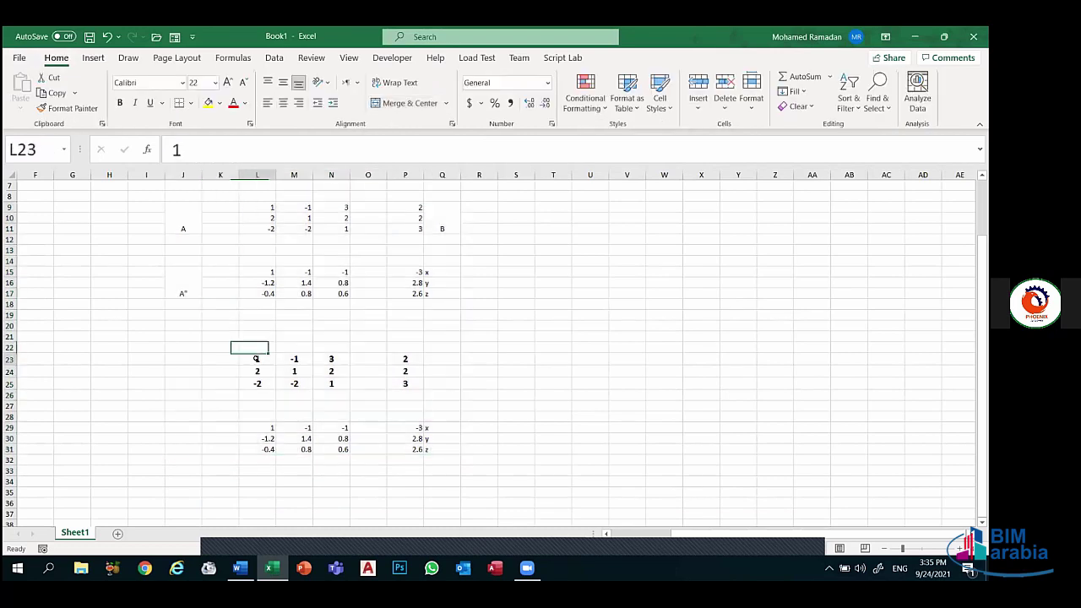
mouse_move(256, 359)
left_mouse_down()
mouse_move(399, 452)
mouse_move(430, 456)
left_mouse_up()
key("Delete")
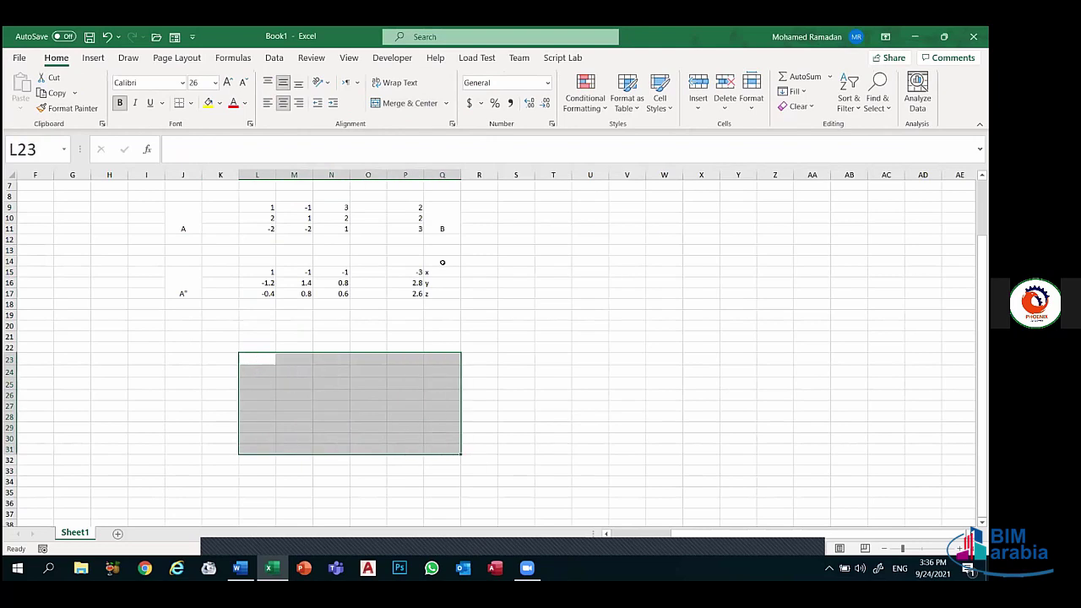
left_click(482, 249)
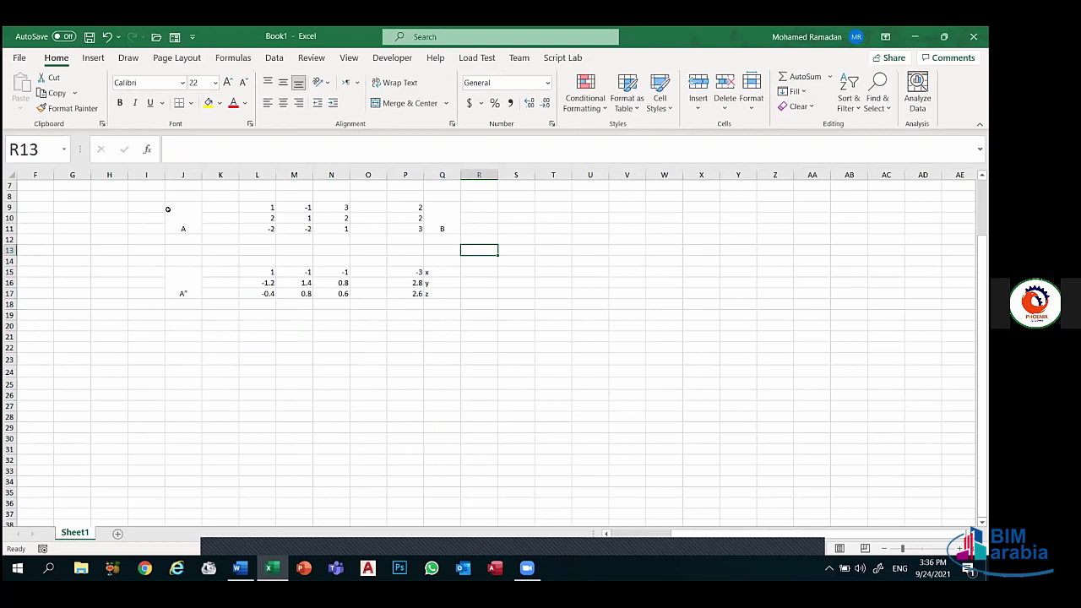
- Give the J9:Q17 table All Borders and bold 48-point text
left_click_drag(167, 208, 434, 292)
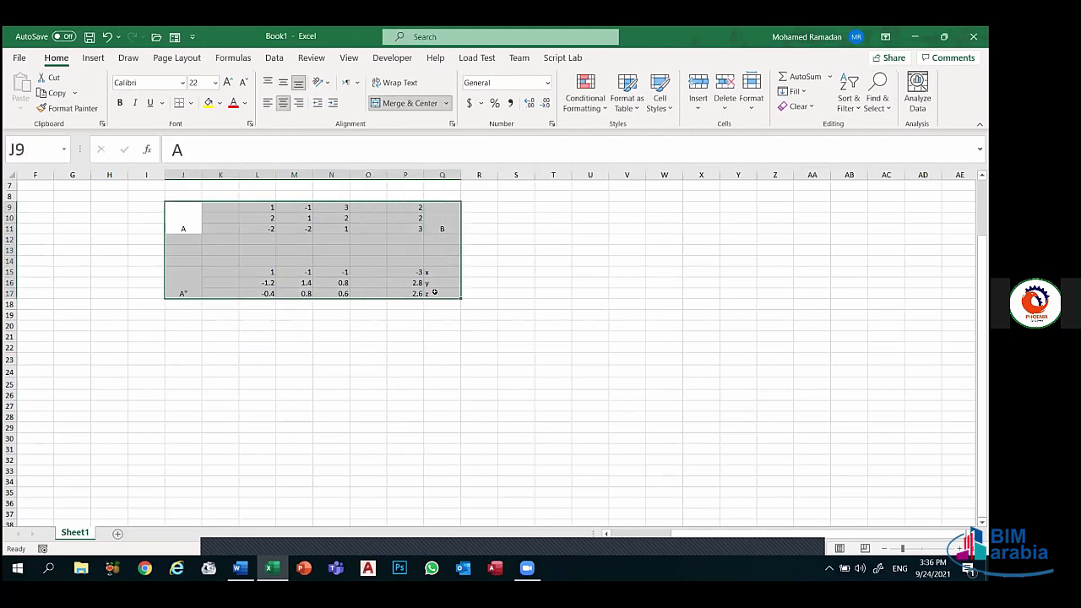
left_click(191, 102)
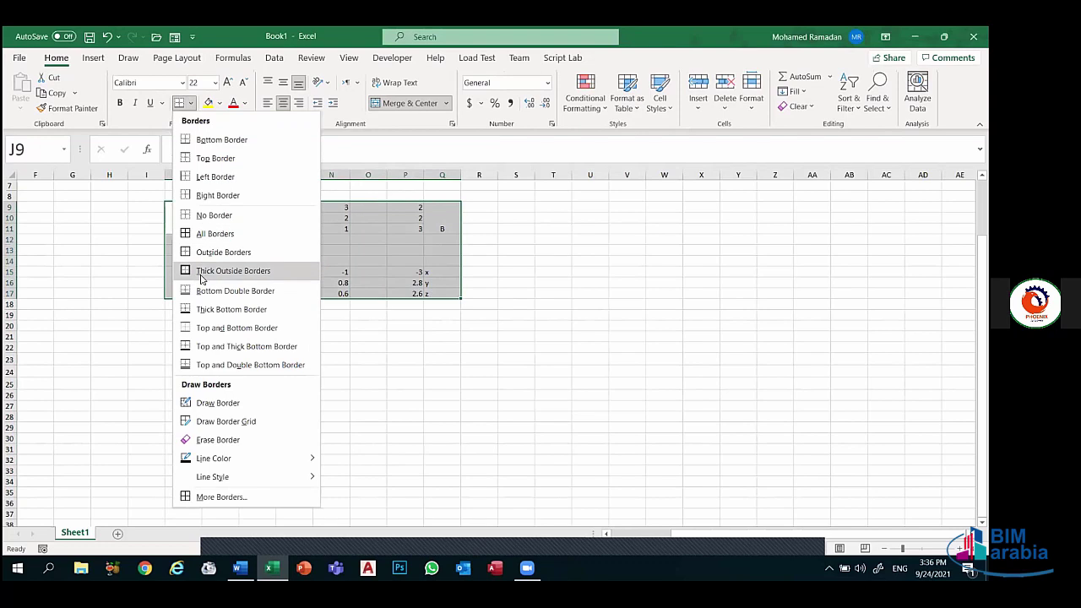
left_click(208, 235)
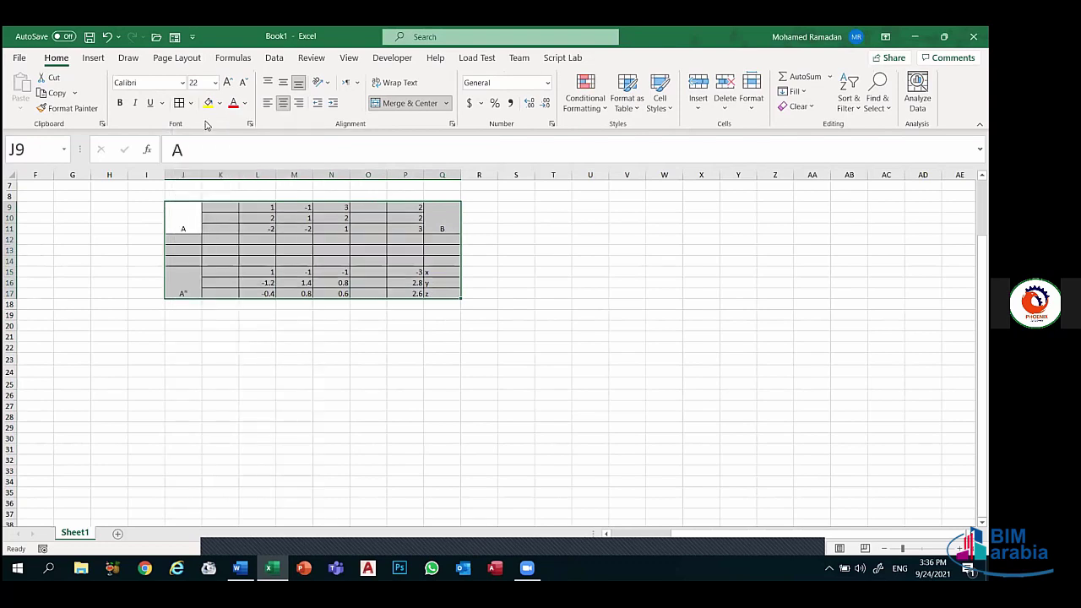
left_click(227, 82)
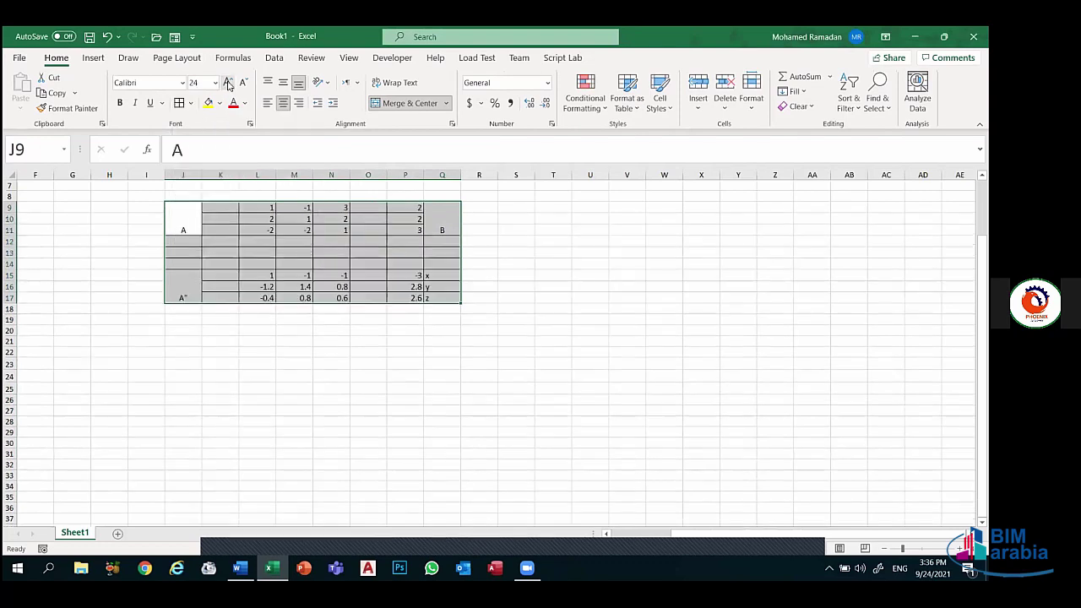
left_click(227, 83)
left_click(228, 83)
left_click(227, 83)
left_click(228, 83)
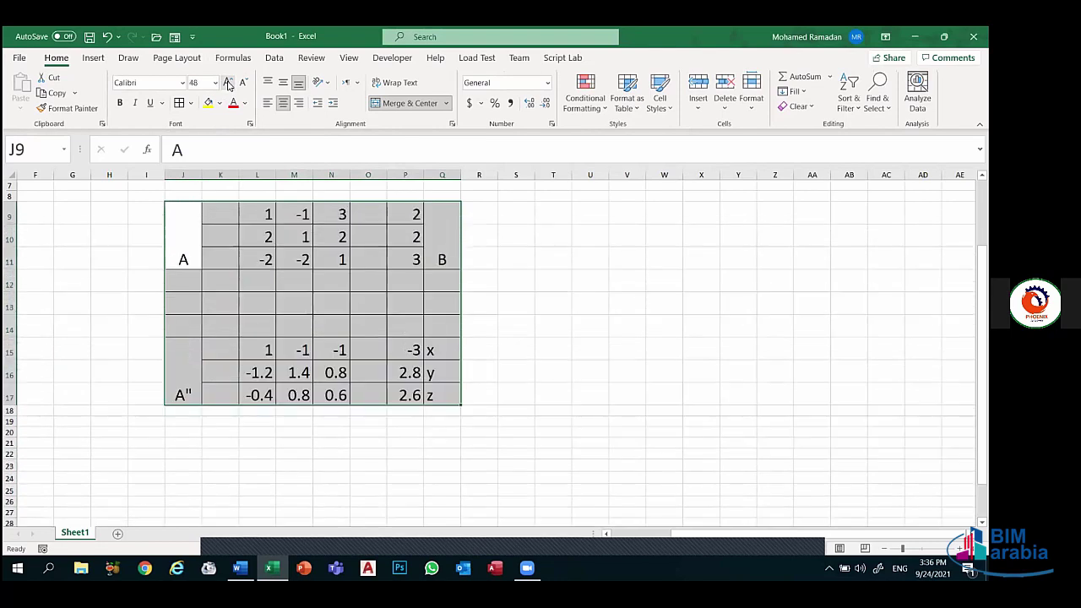
left_click(122, 107)
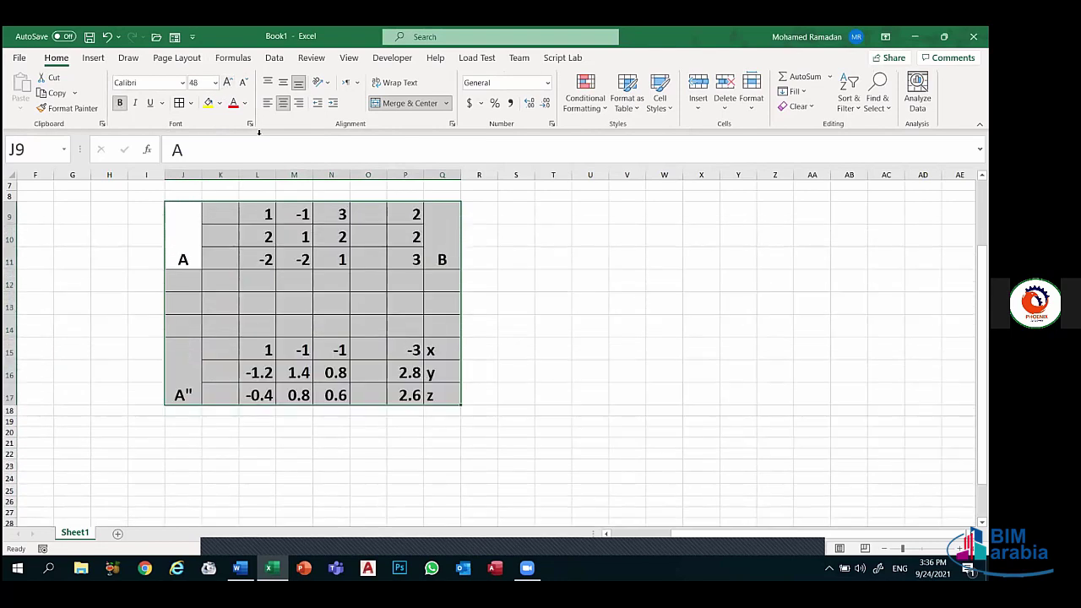
left_click(562, 240)
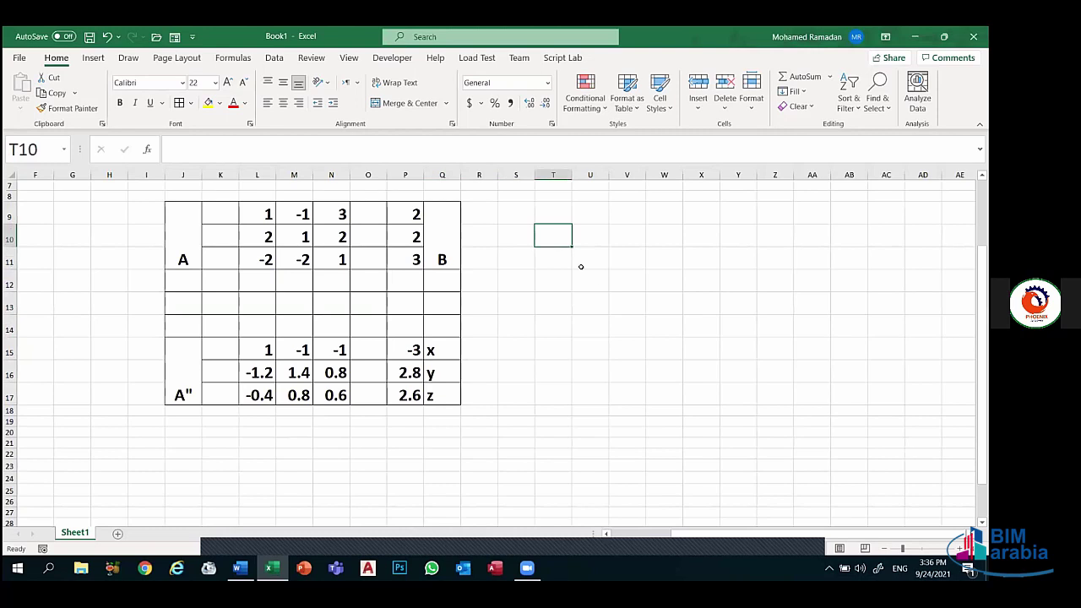
left_click_drag(581, 267, 816, 331)
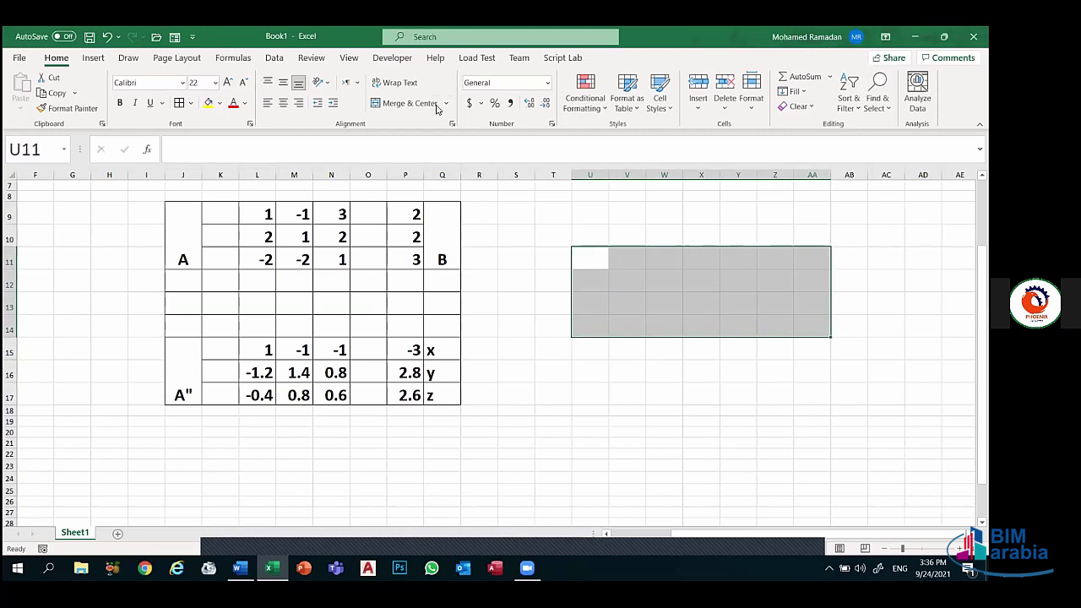
left_click(410, 103)
type("vd")
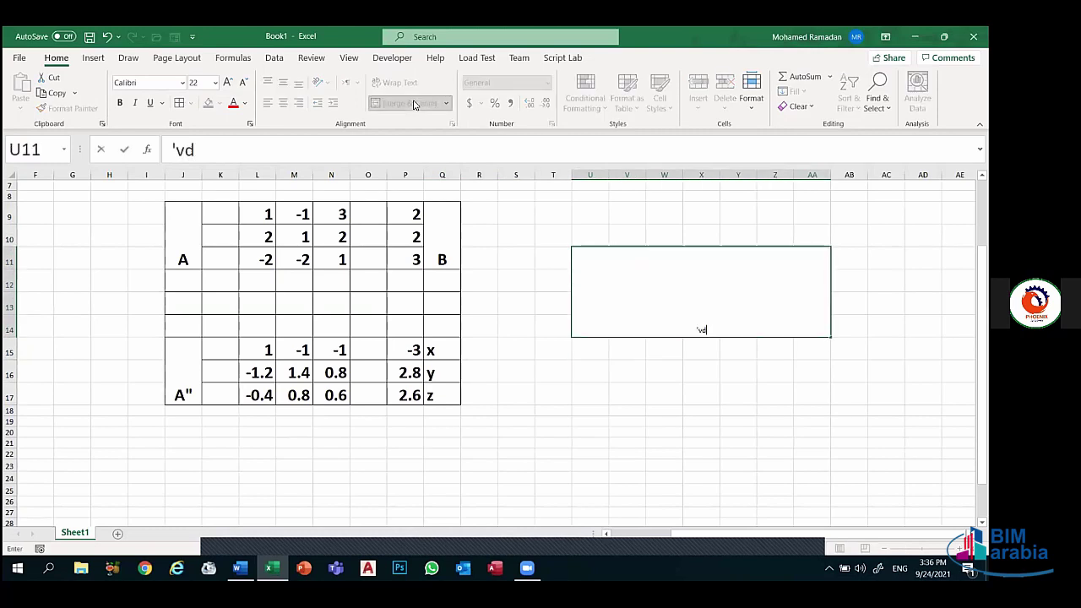
key("BackSpace")
key("BackSpace")
key("alt+shift")
type("طري")
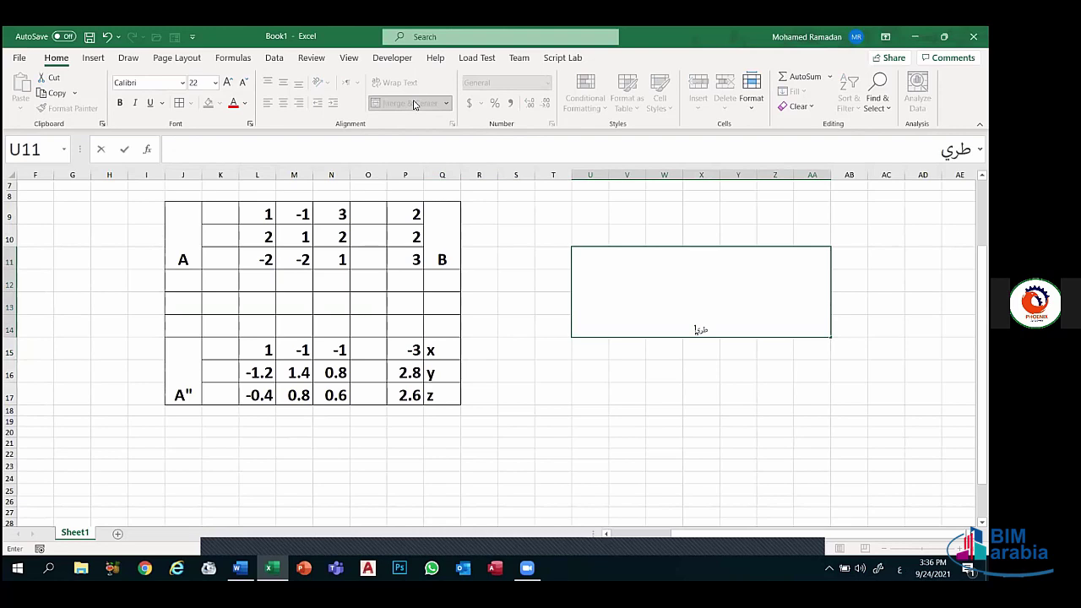
type("قة حل ال")
type("معادلات")
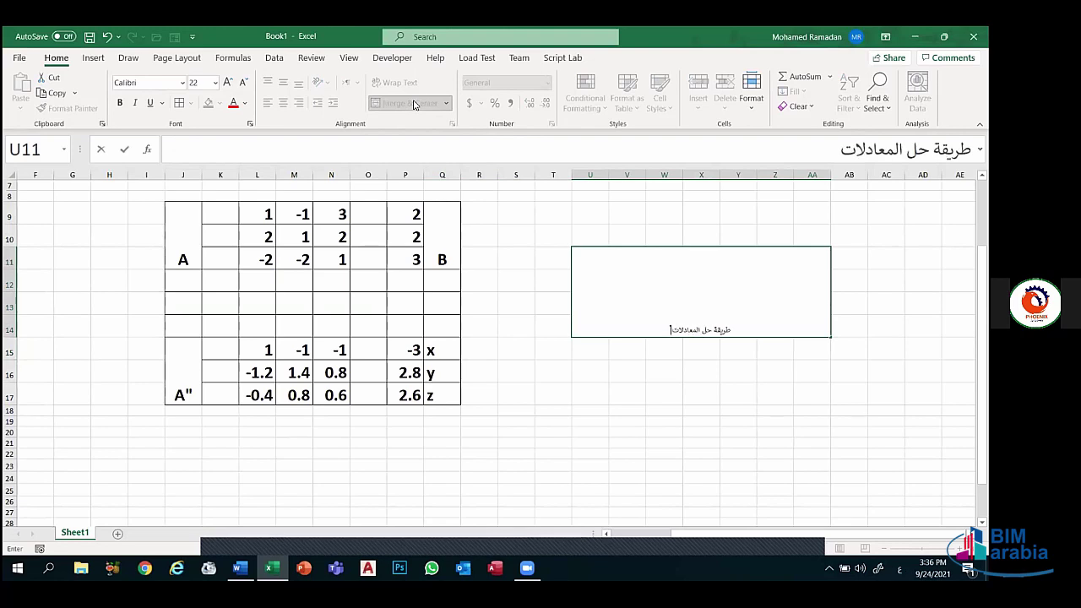
type(" مع ب")
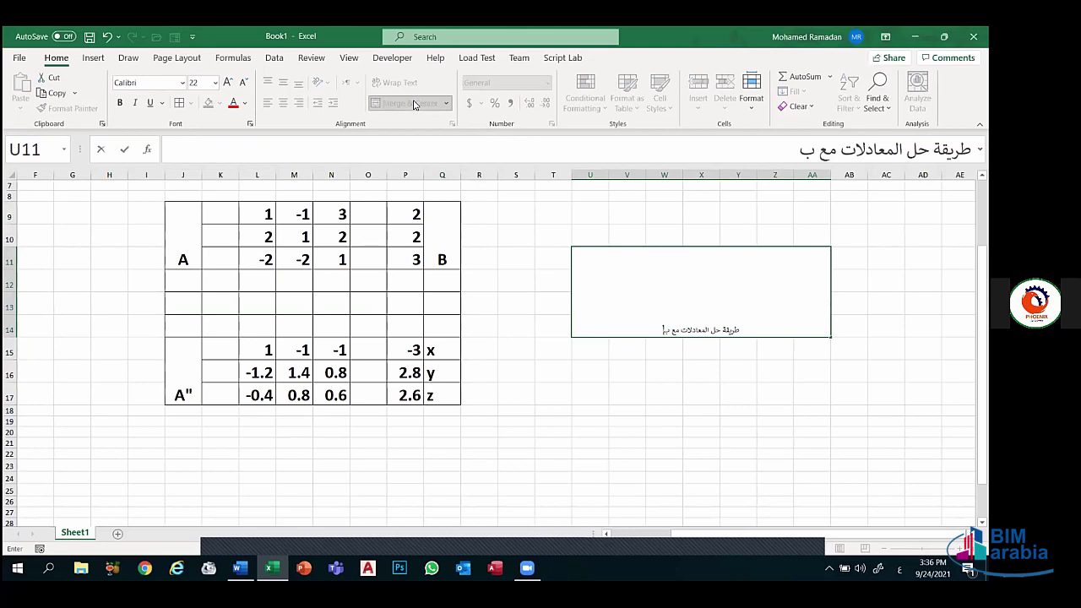
type("عضهماا")
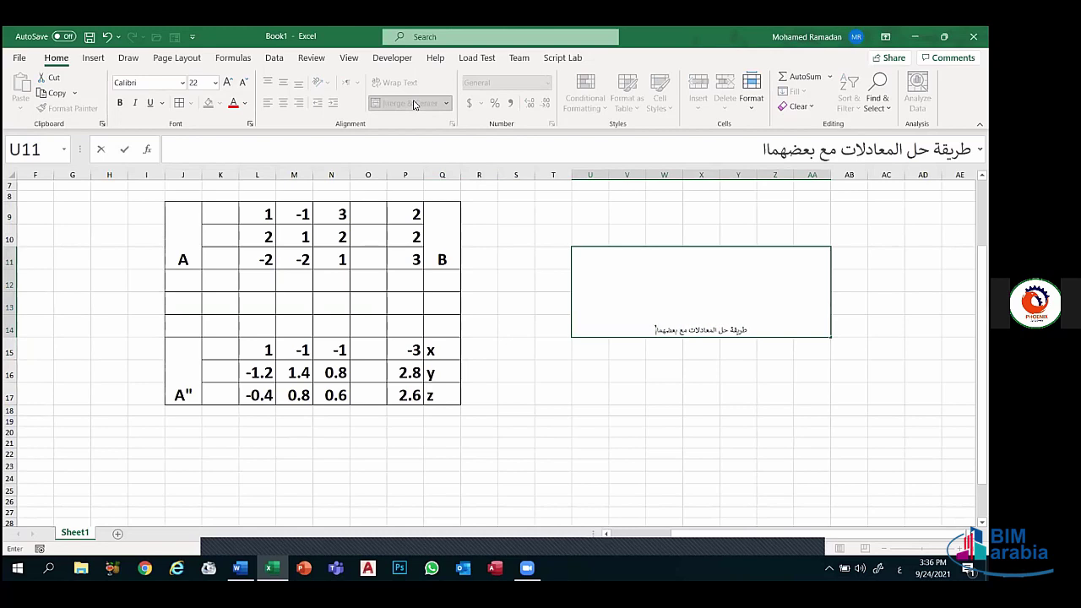
type("ل")
key("BackSpace")
key("BackSpace")
key("BackSpace")
key("BackSpace")
key("BackSpace")
key("BackSpace")
key("BackSpace")
key("BackSpace")
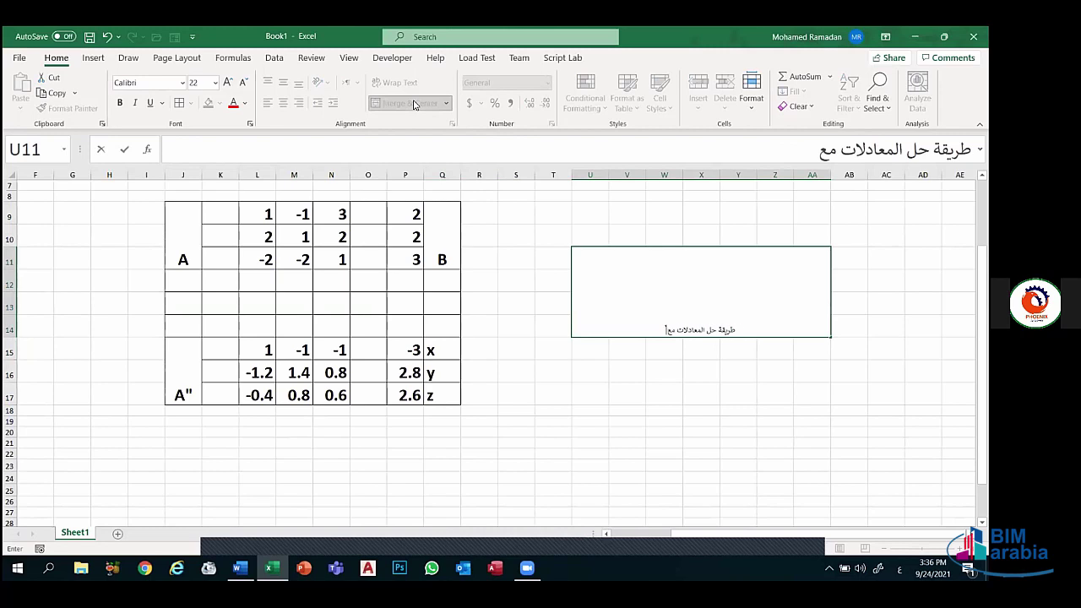
key("BackSpace")
key("BackSpace")
key("BackSpace")
left_click(603, 374)
left_click(662, 285)
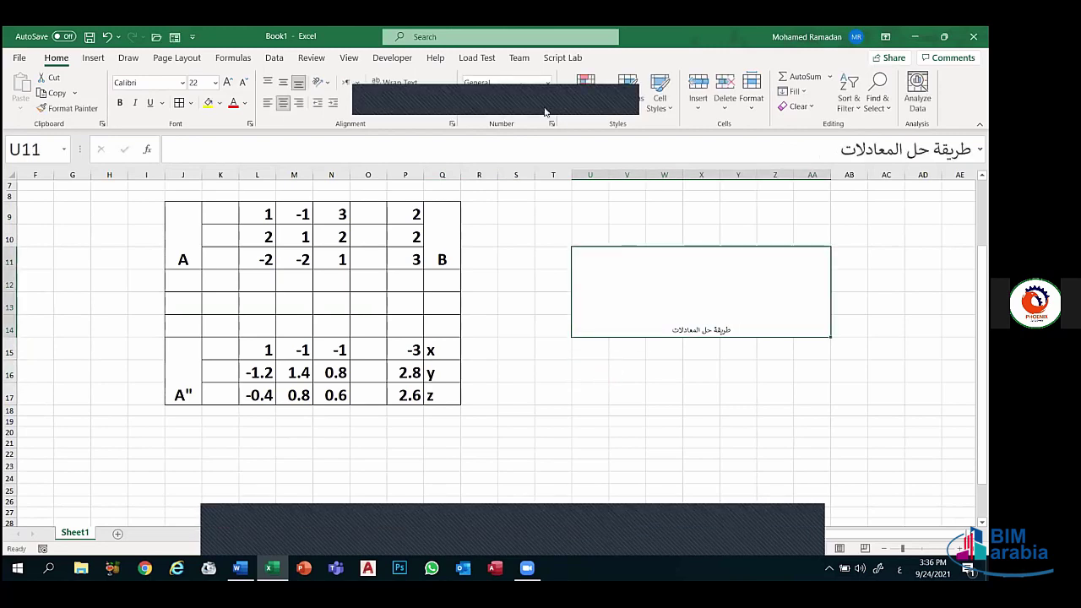
left_click(283, 84)
key("ctrl+b")
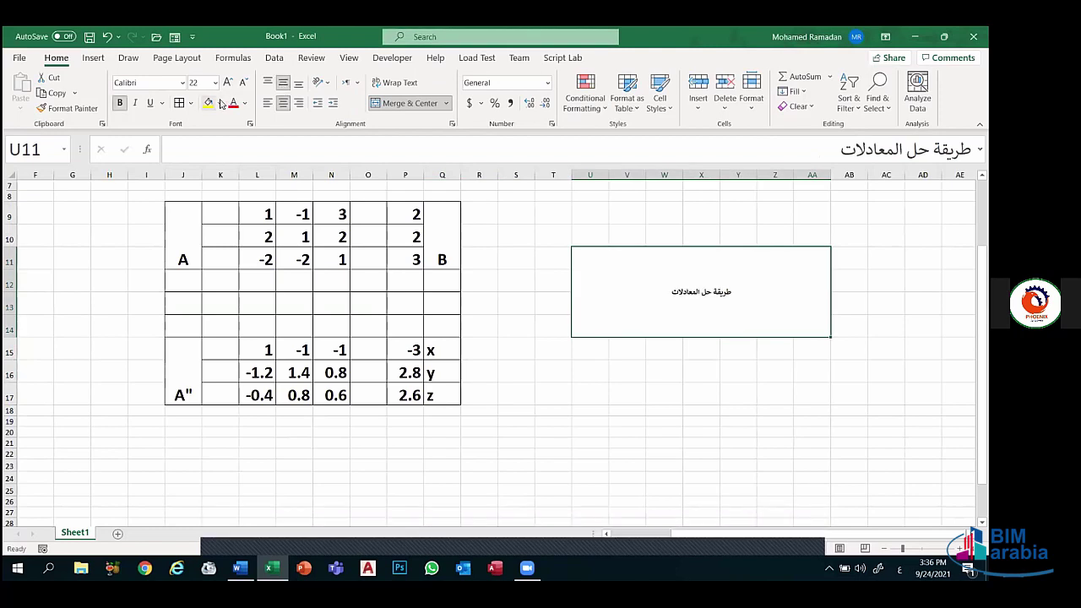
left_click(228, 81)
left_click(228, 81)
left_click(228, 81)
left_click(228, 81)
left_click(228, 81)
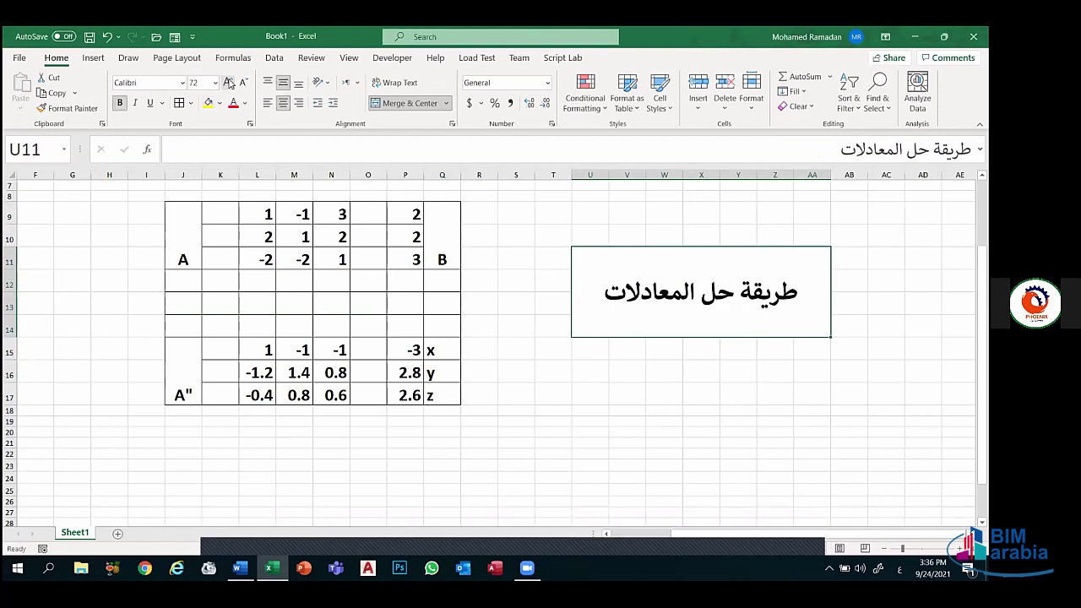
left_click(542, 373)
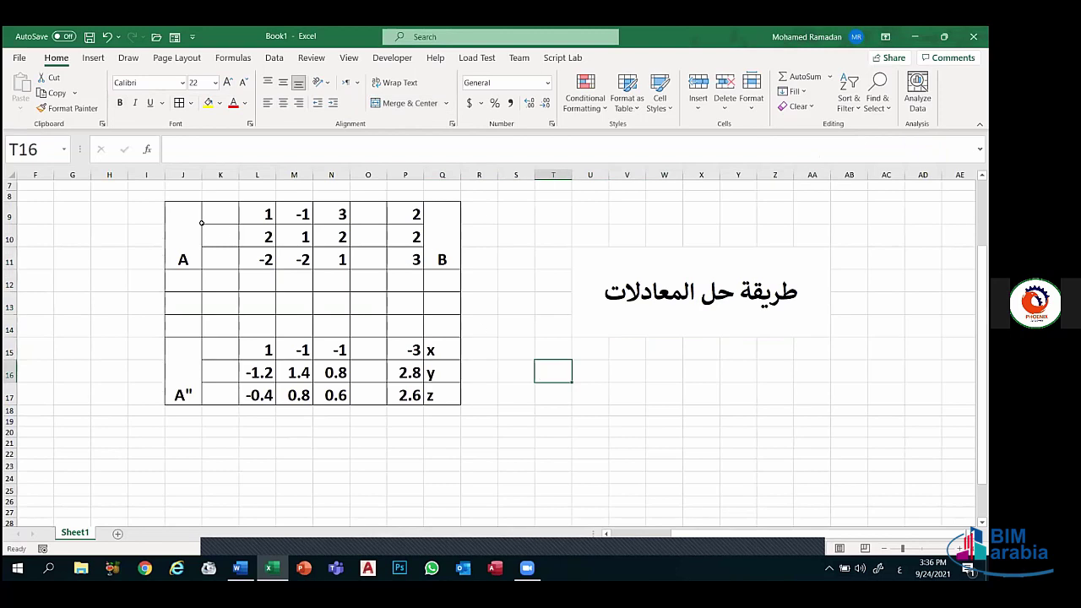
left_click_drag(202, 223, 456, 397)
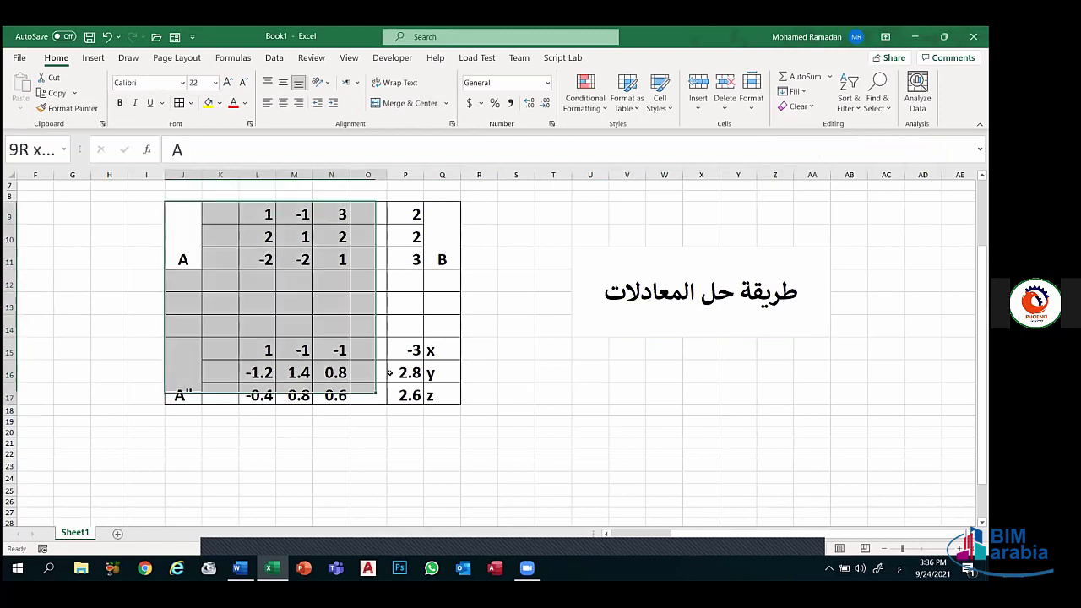
left_click(283, 81)
left_click(528, 250)
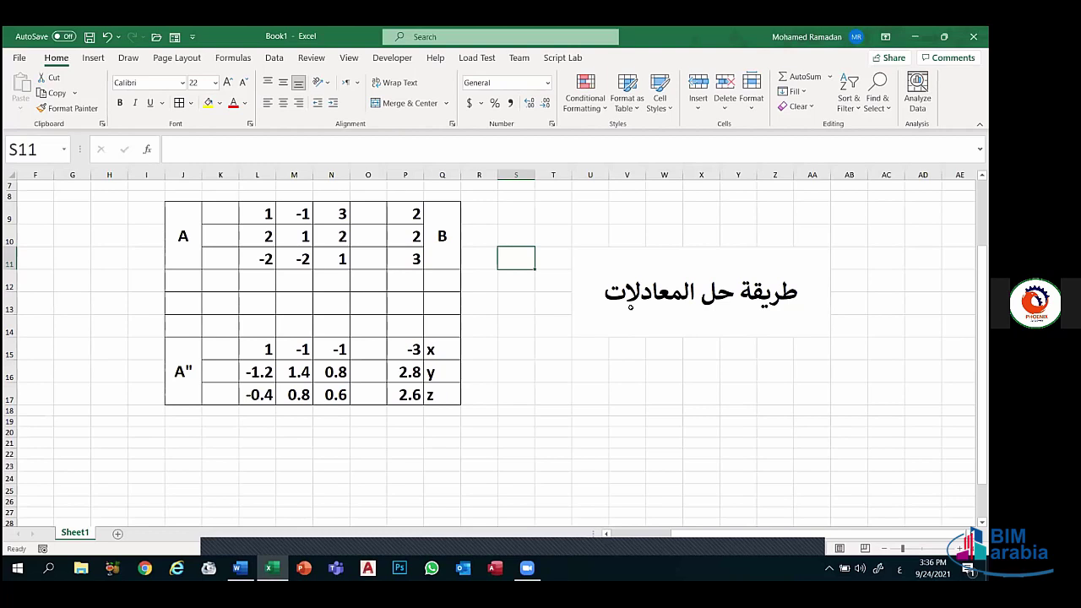
left_click(592, 291)
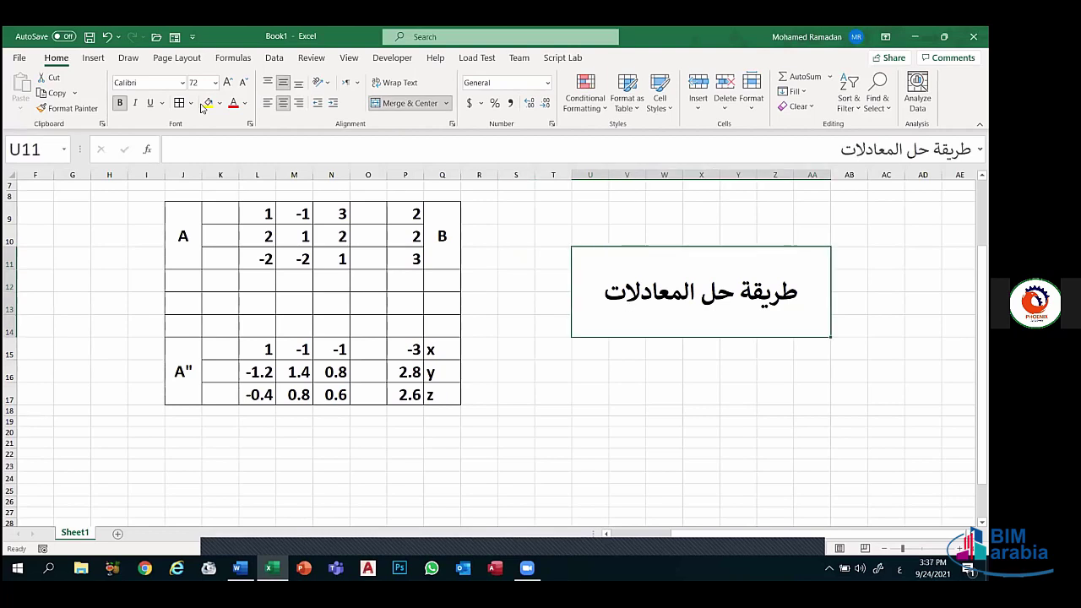
left_click(560, 344)
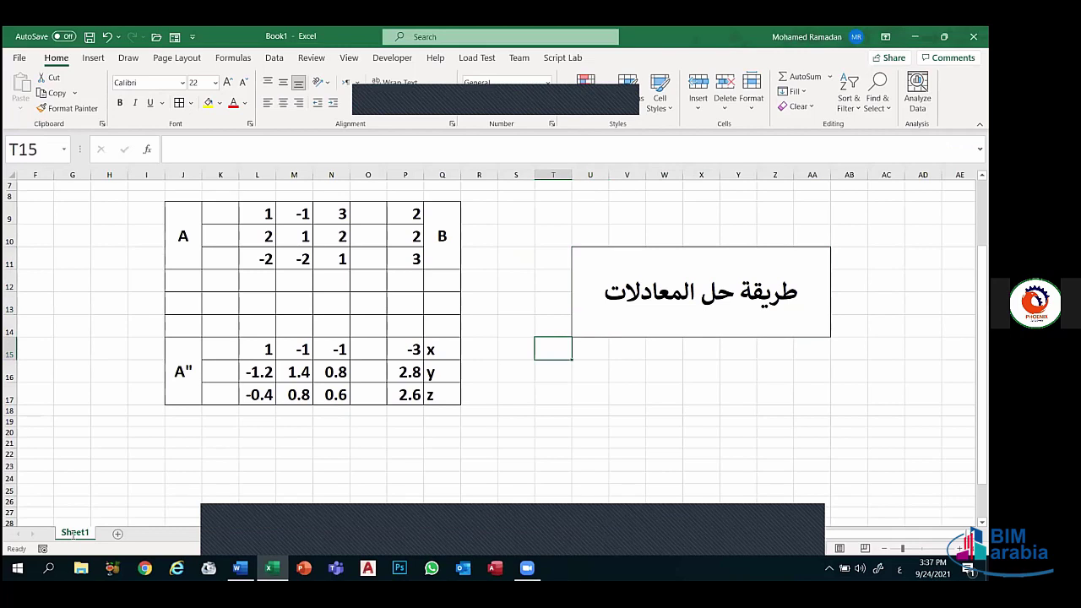
- Rename Sheet1 to 'طريقة حل المعادلات'
double_click(75, 533)
type("طريقة")
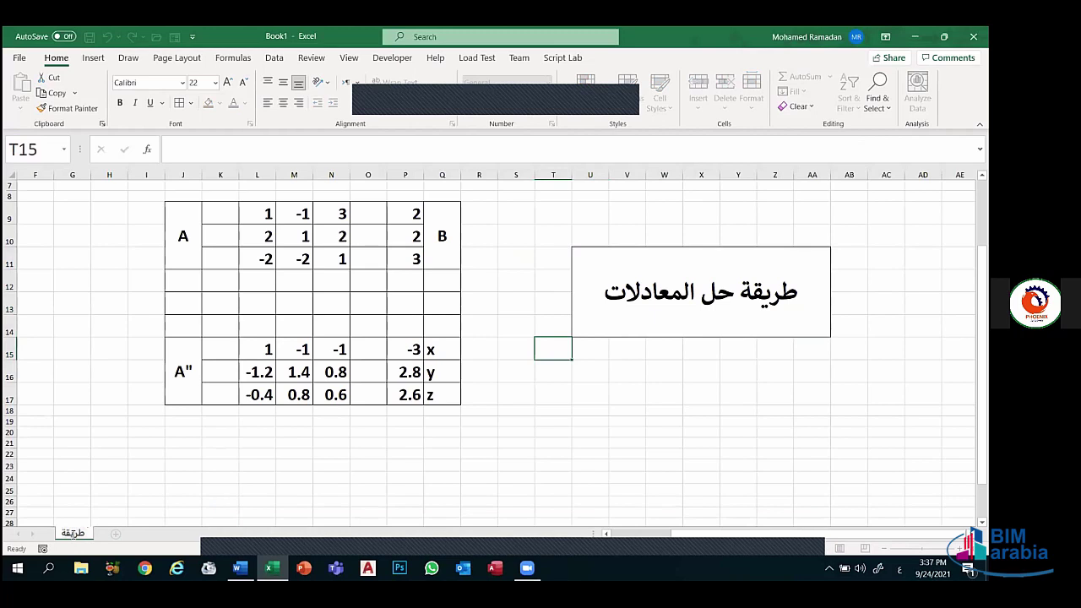
type(" حل المع")
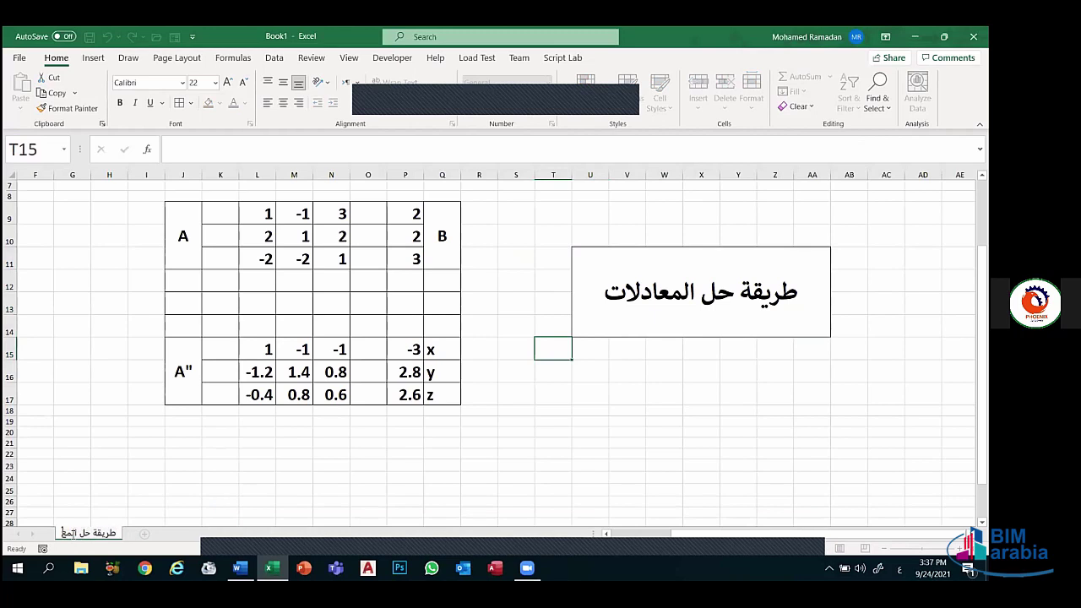
type("ادلات")
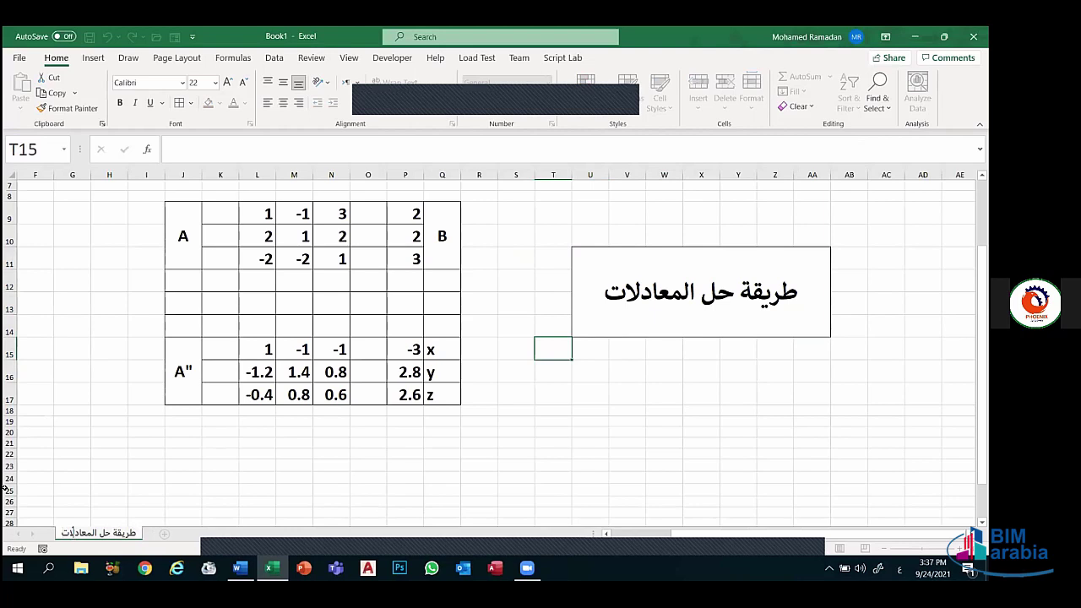
left_click(110, 512)
- Set the sheet tab colour to Red
right_click(125, 532)
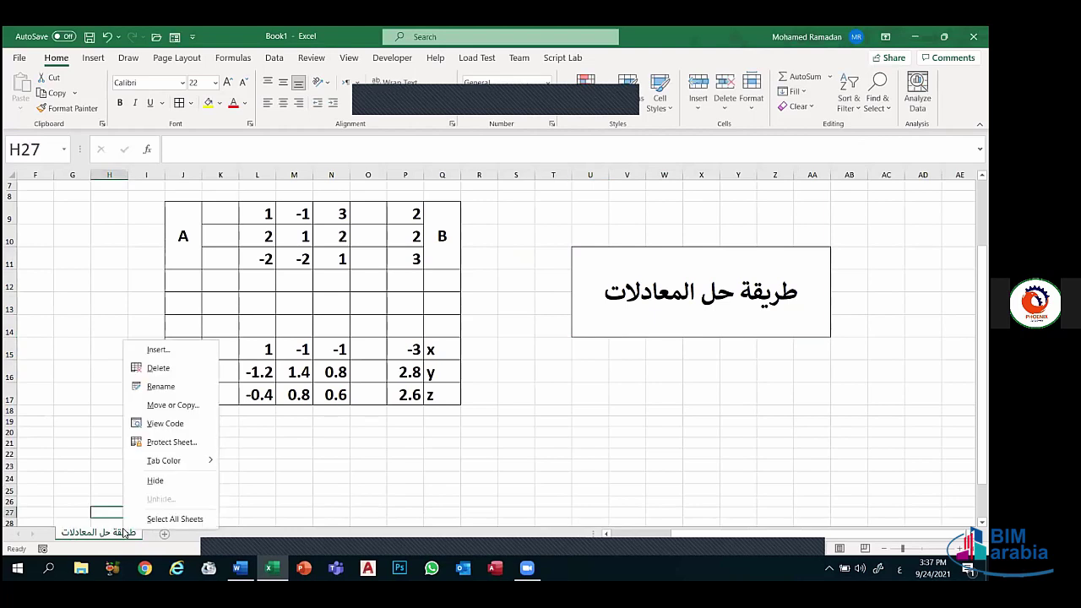
mouse_move(184, 460)
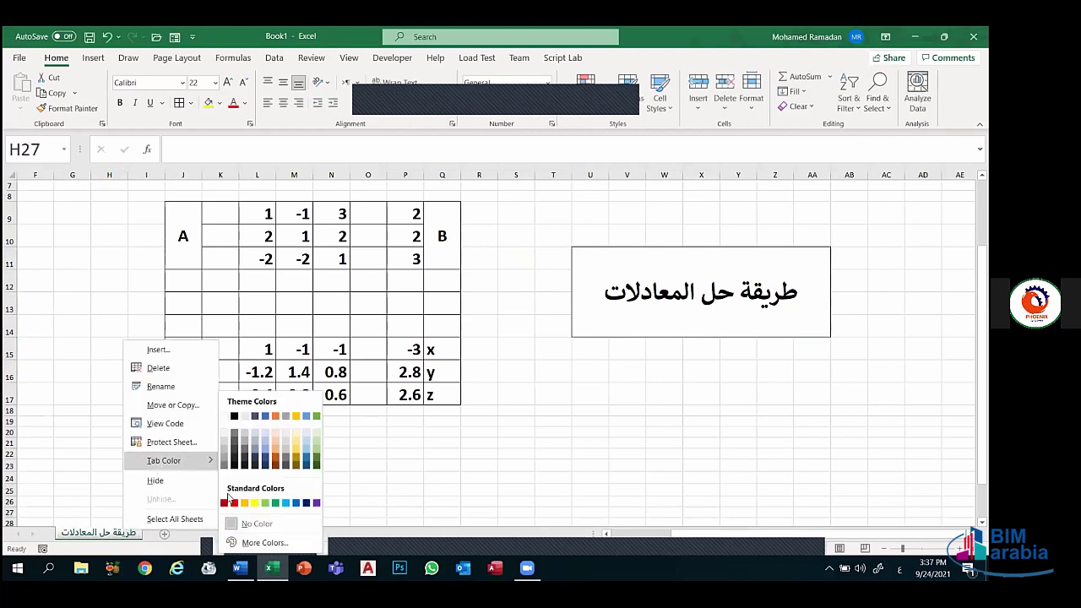
left_click(224, 505)
left_click(201, 491)
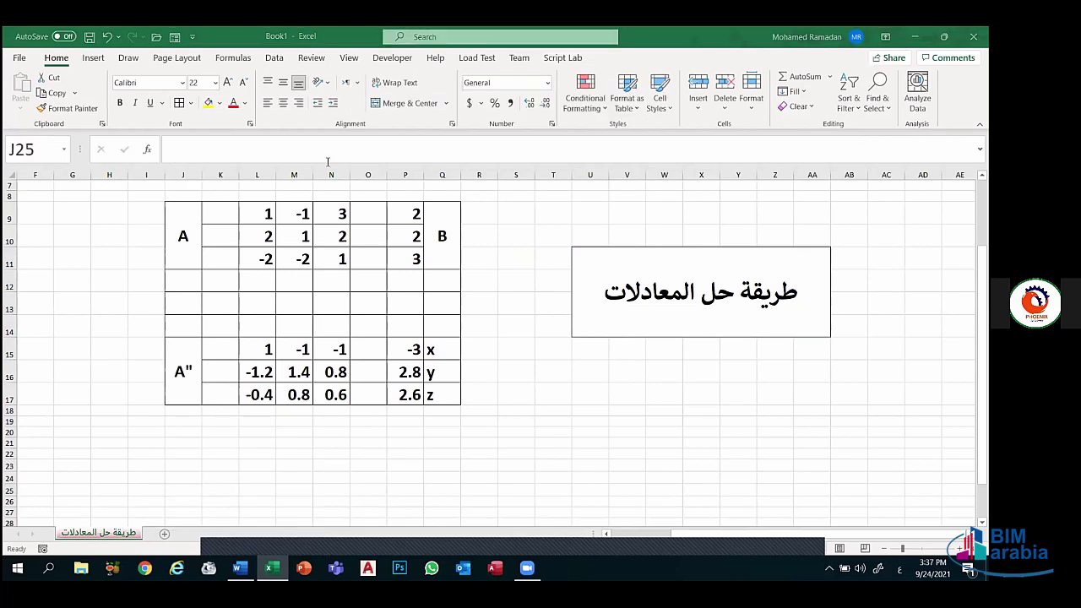
- Open Insert Link from the Link dropdown and close it without adding a hyperlink
left_click(95, 57)
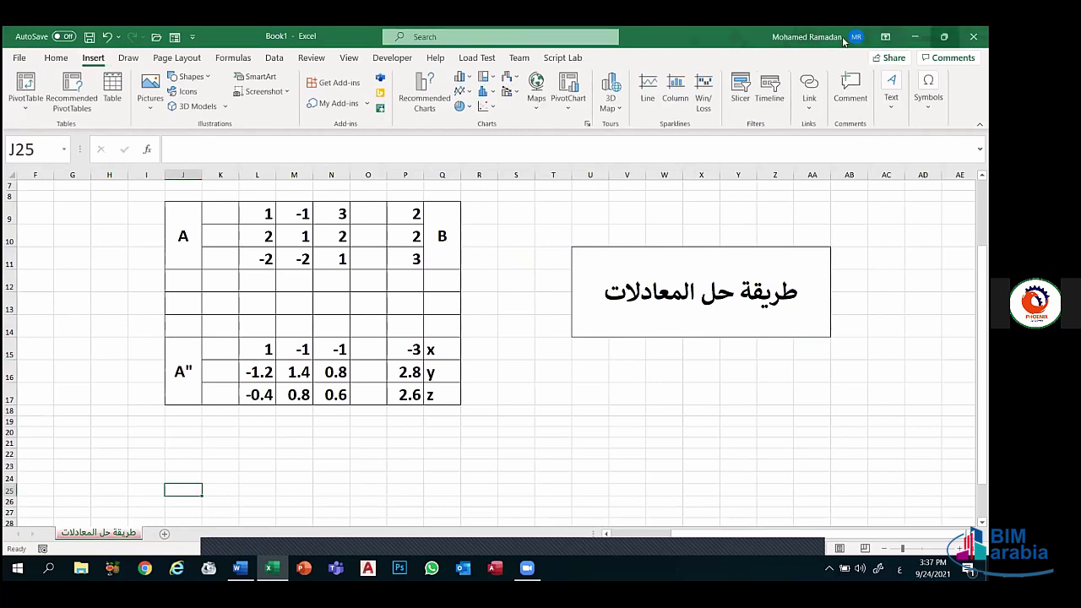
left_click(809, 110)
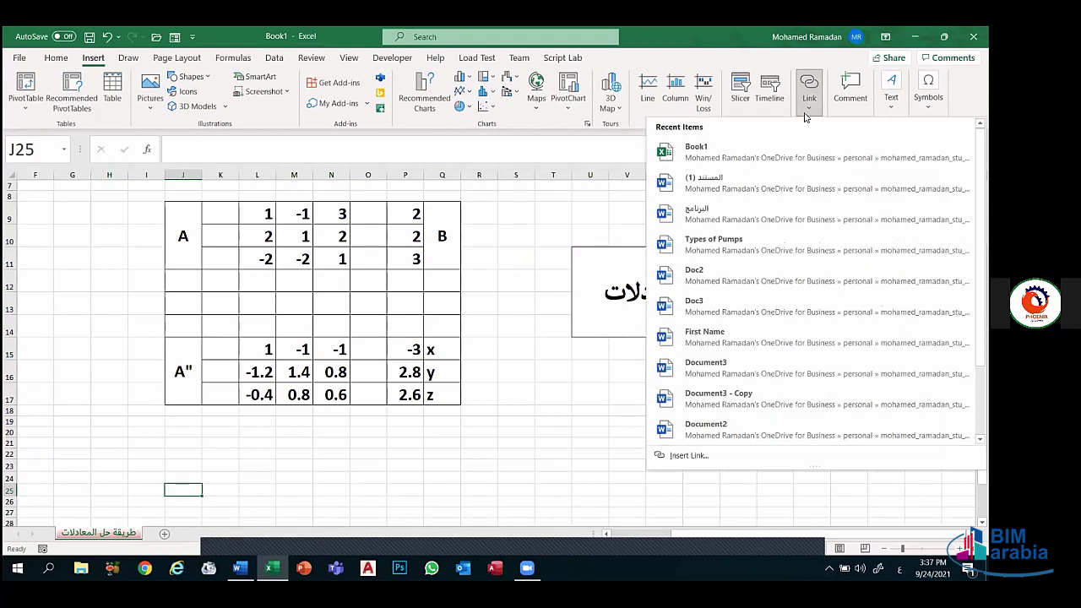
left_click(807, 80)
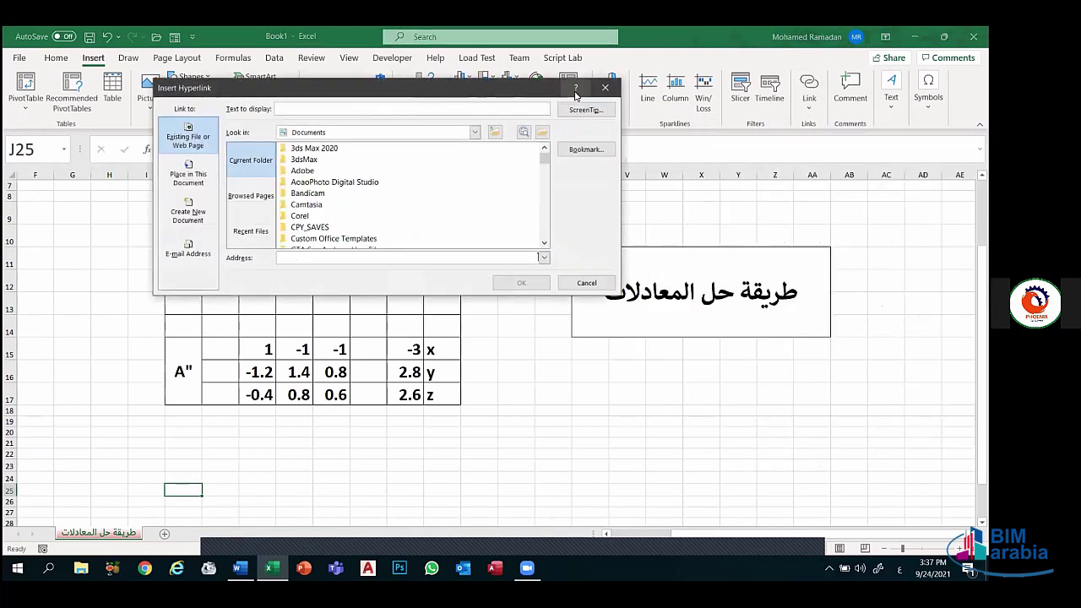
left_click(603, 89)
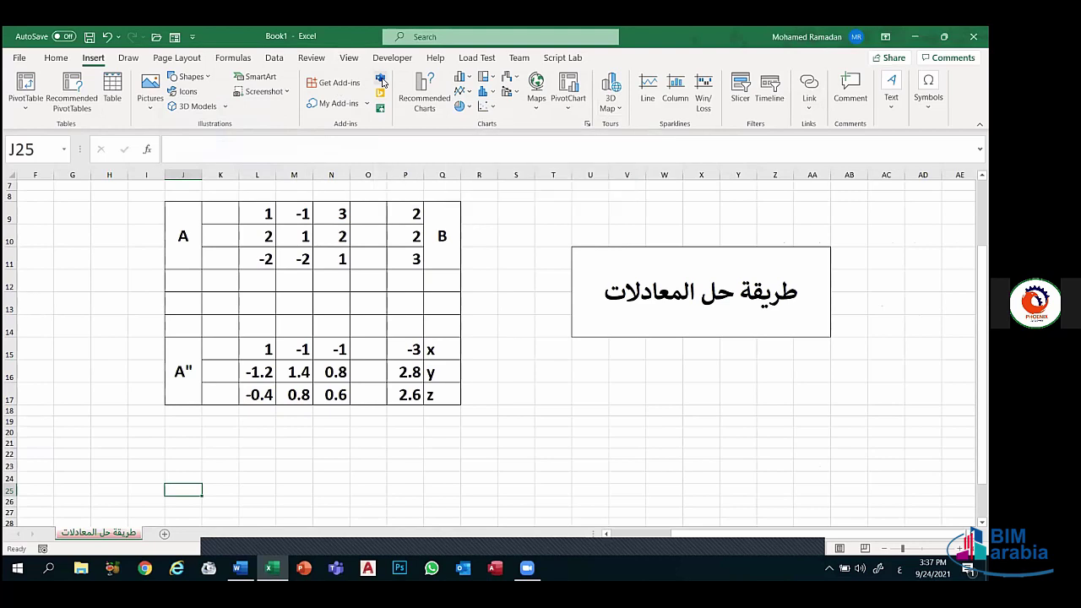
left_click(381, 81)
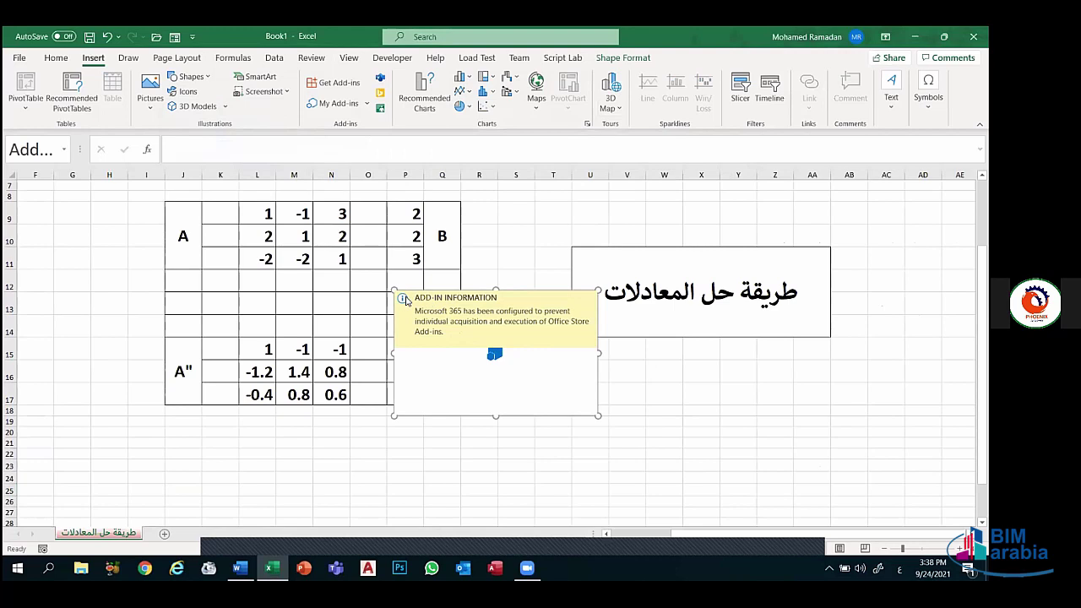
left_click(497, 262)
key("Right")
key("Right")
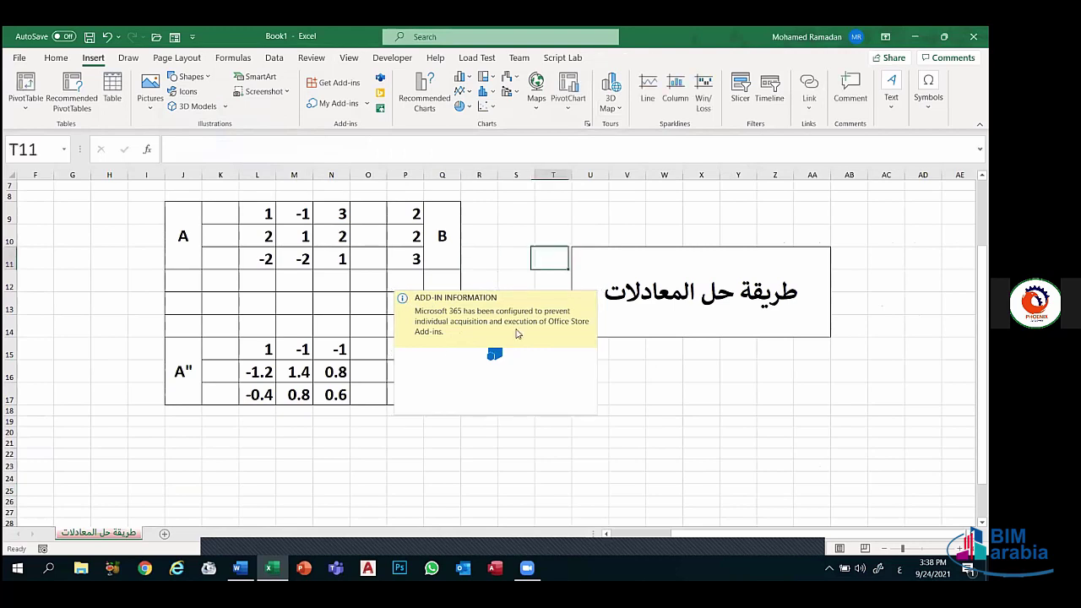
left_click(382, 77)
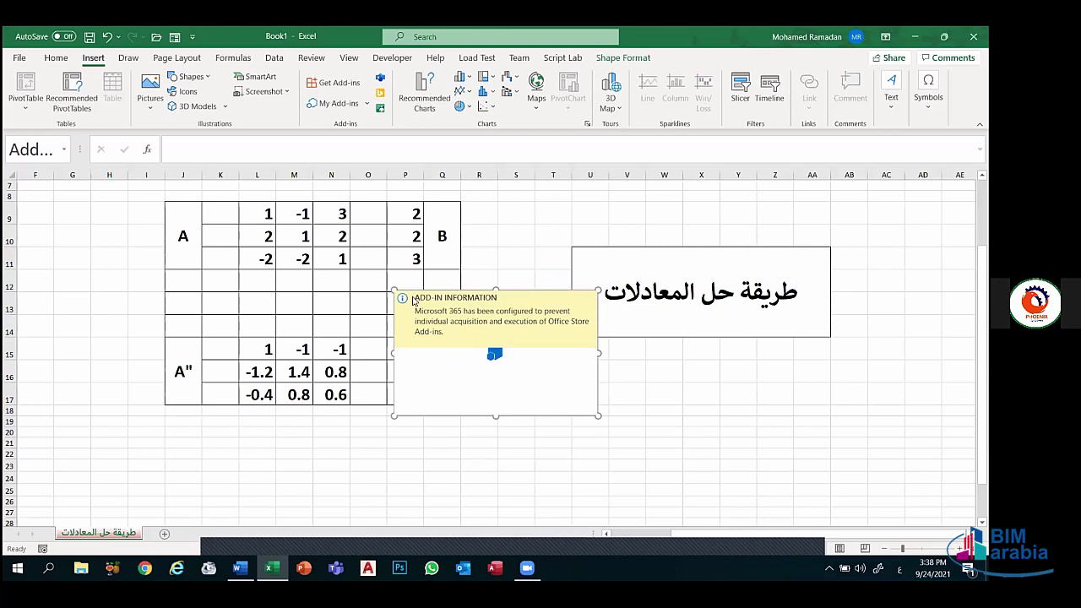
left_click(382, 112)
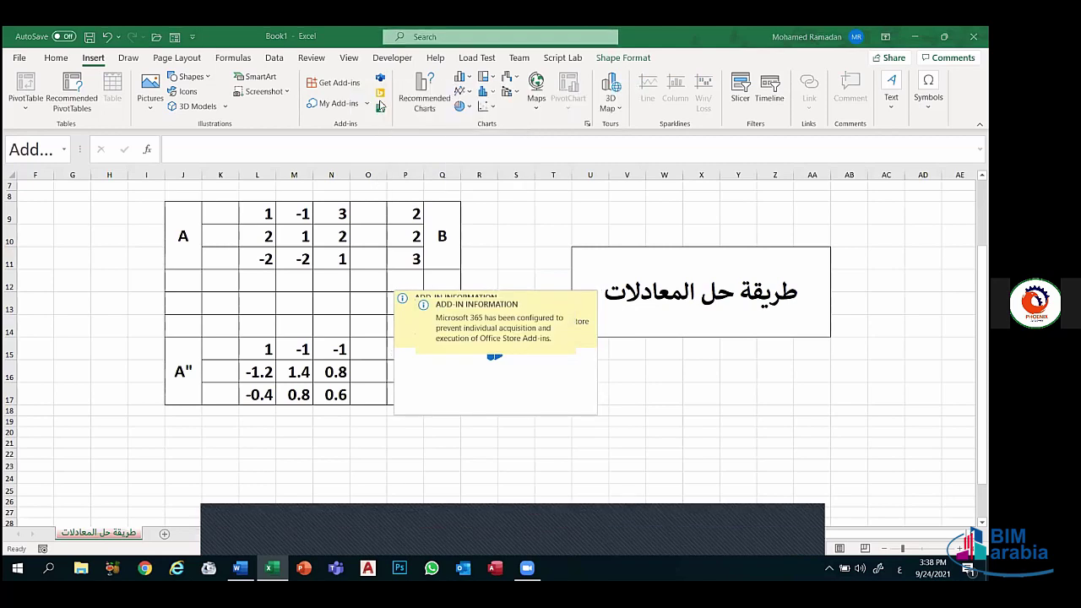
left_click(380, 95)
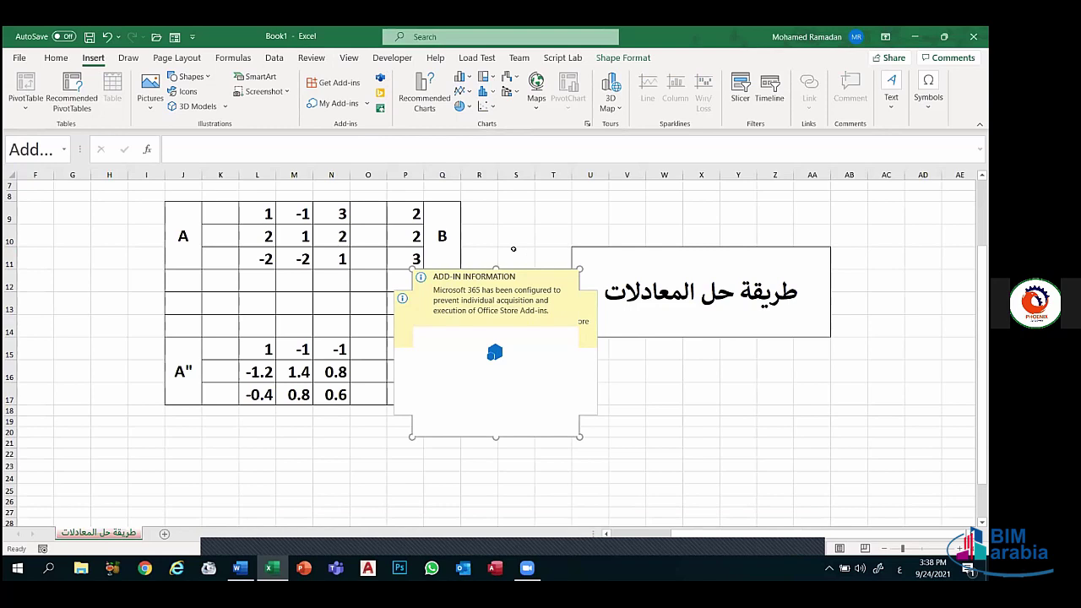
left_click(106, 38)
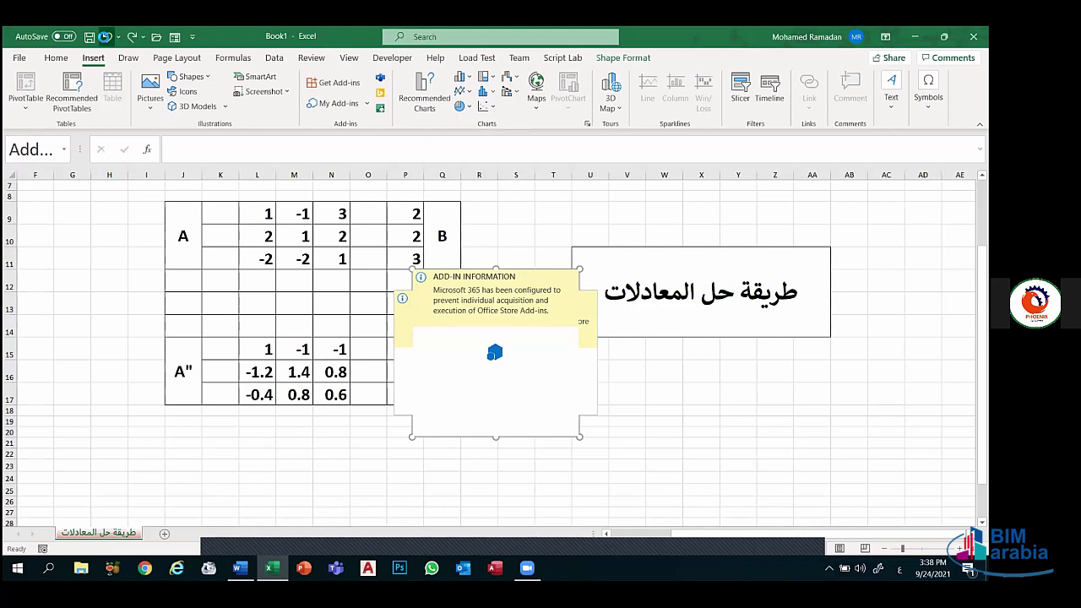
left_click(106, 38)
left_click(106, 38)
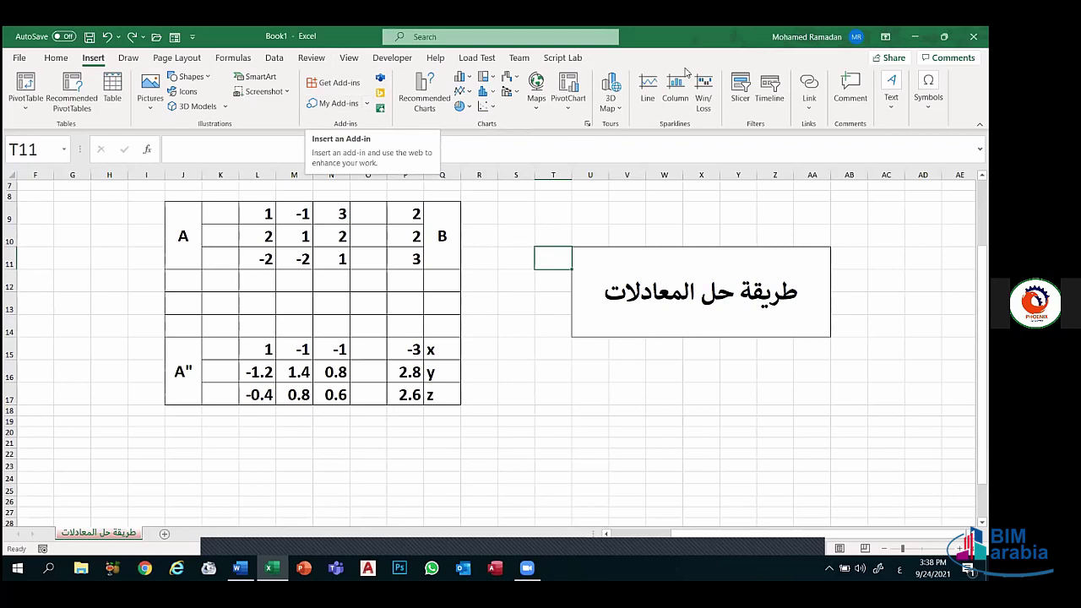
- Launch Open 3D Maps, enable the data add-ins, and dismiss the data error
left_click(616, 110)
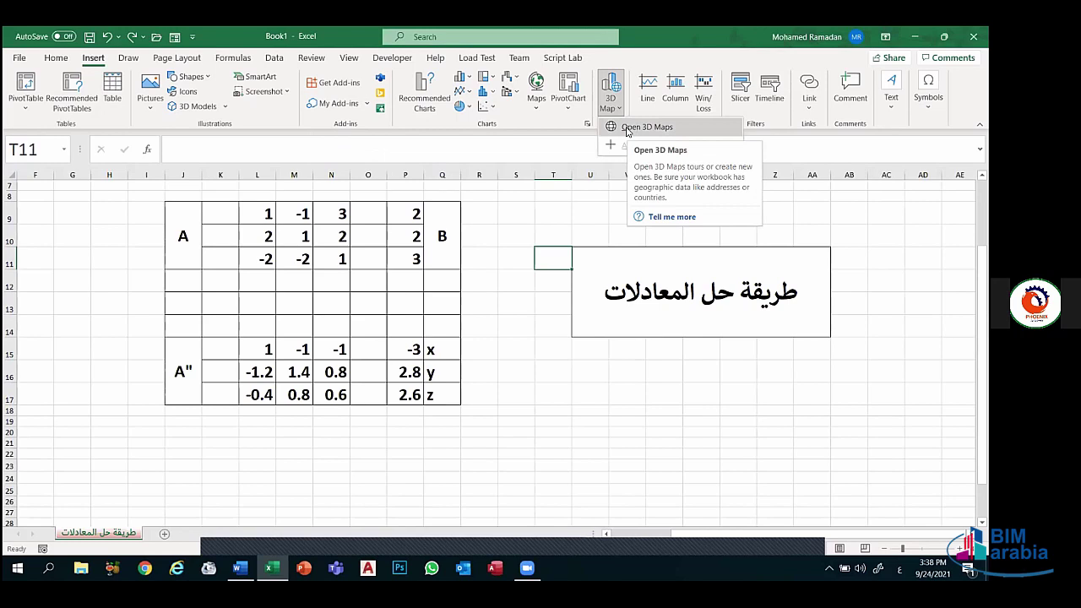
left_click(627, 128)
left_click(471, 333)
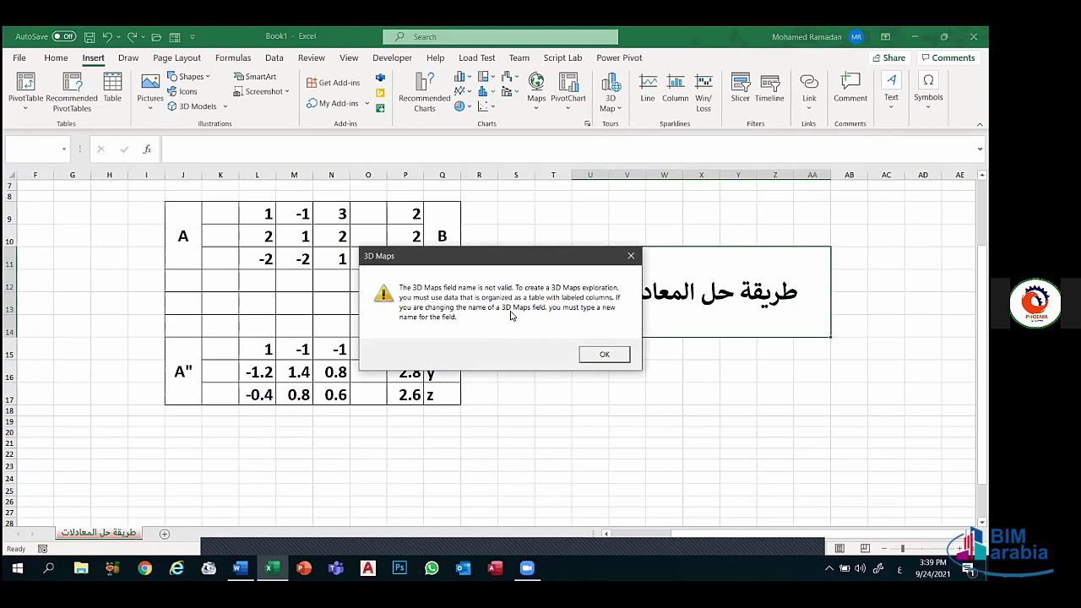
left_click(598, 354)
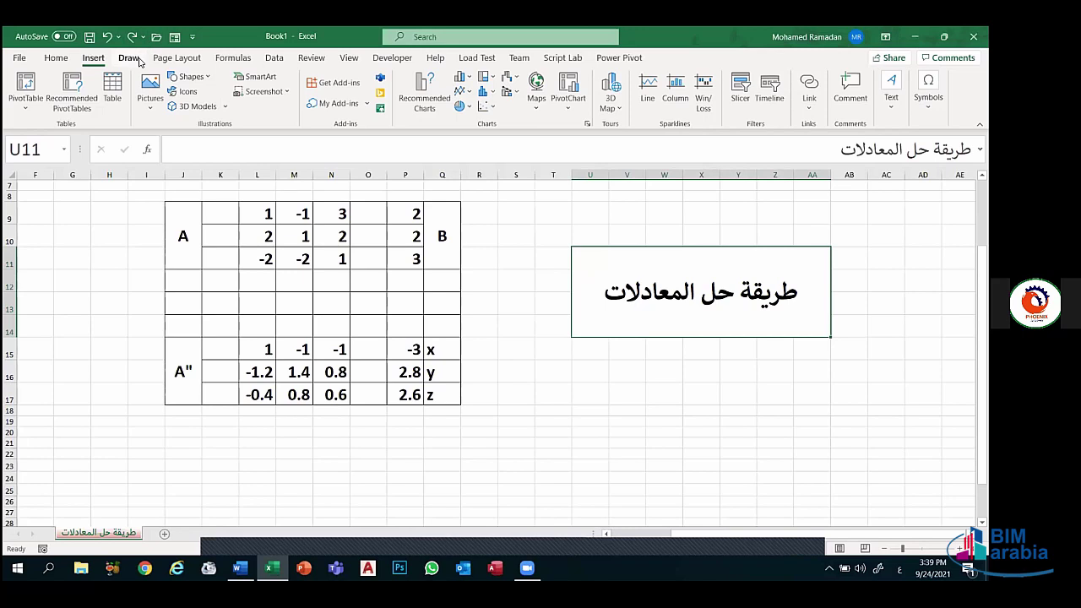
- Draw trial yellow highlighter and black pen strokes by the title box, then erase both
left_click(128, 57)
left_click(176, 88)
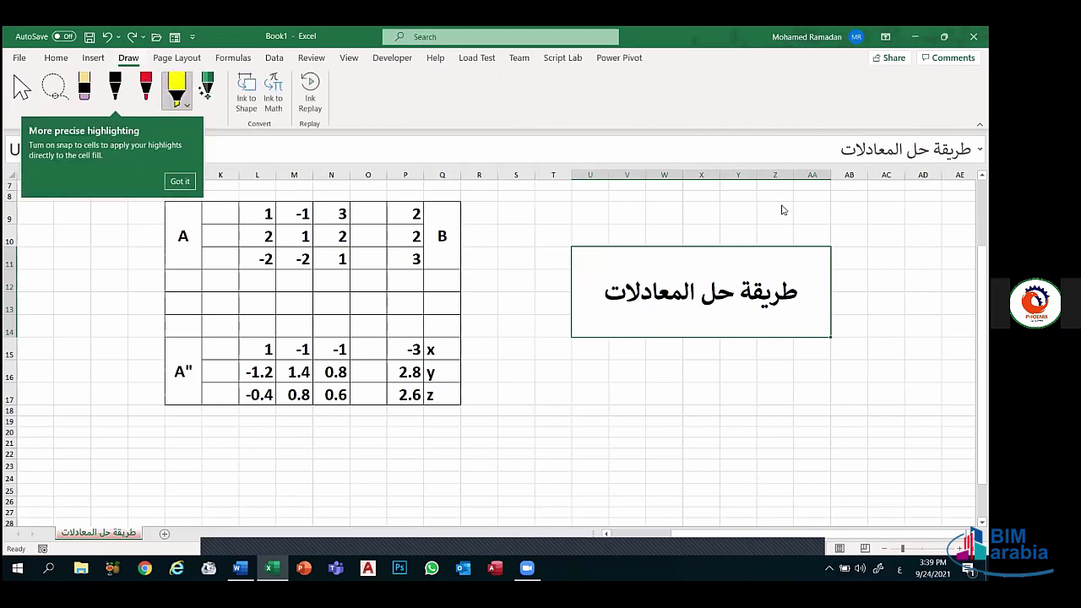
left_click_drag(761, 218, 632, 391)
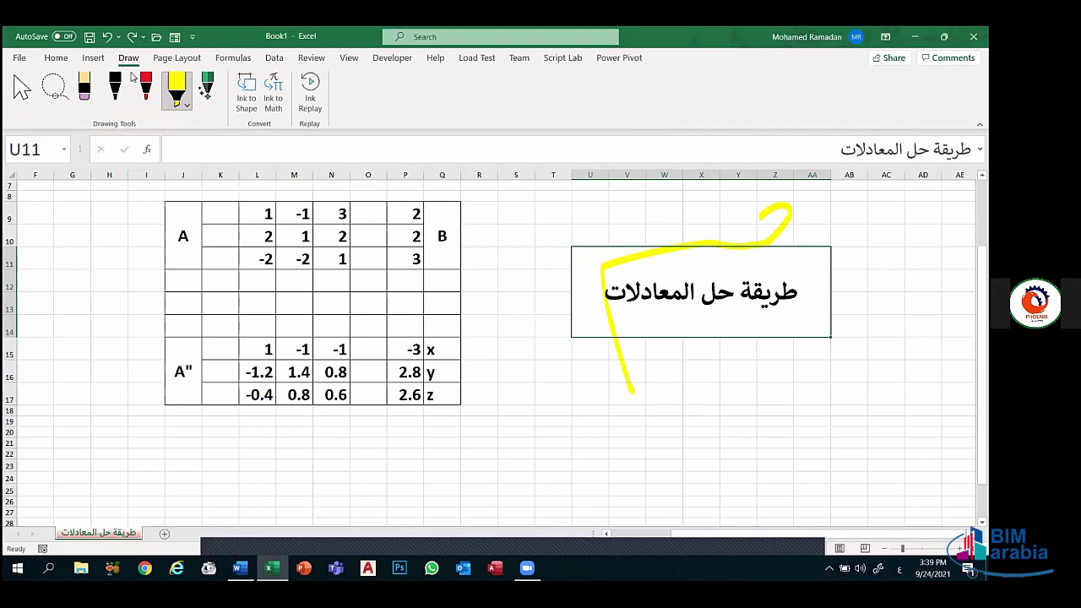
left_click(114, 88)
left_click_drag(554, 244, 530, 397)
left_click_drag(626, 235, 667, 179)
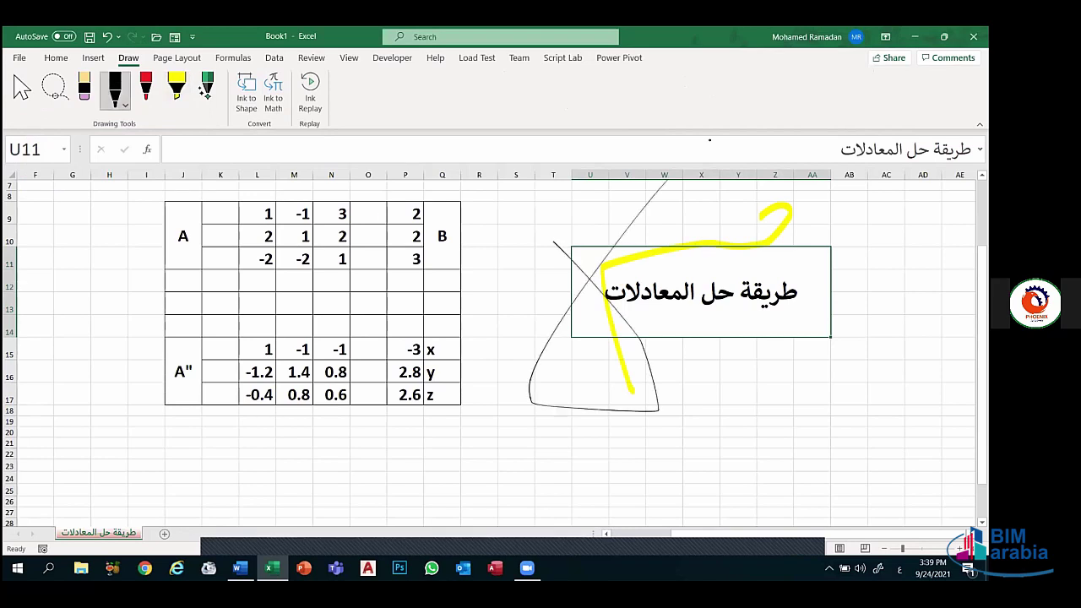
left_click(84, 87)
left_click(607, 253)
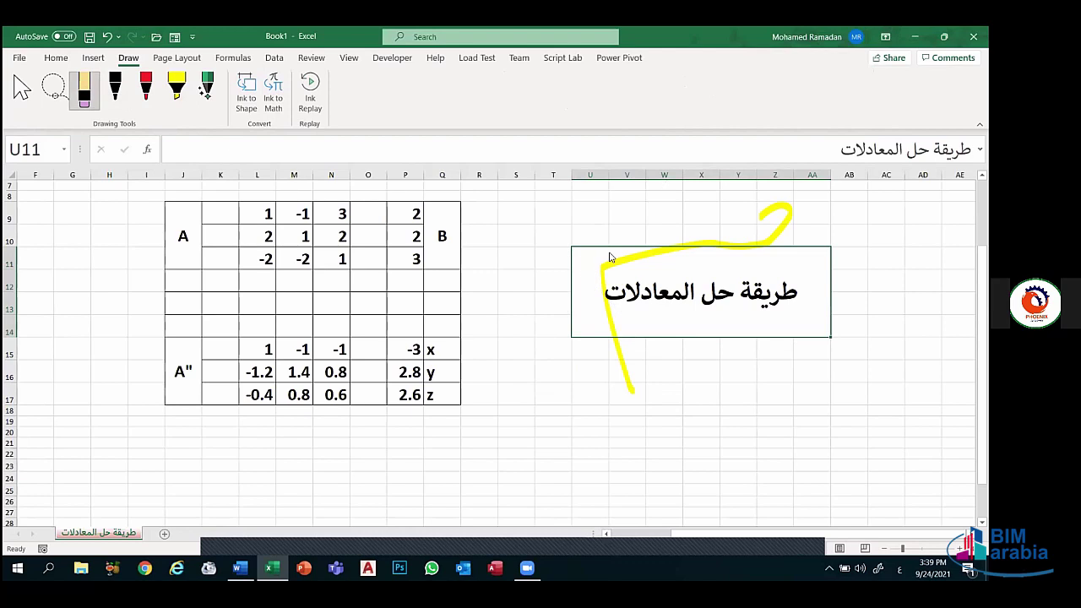
left_click(640, 262)
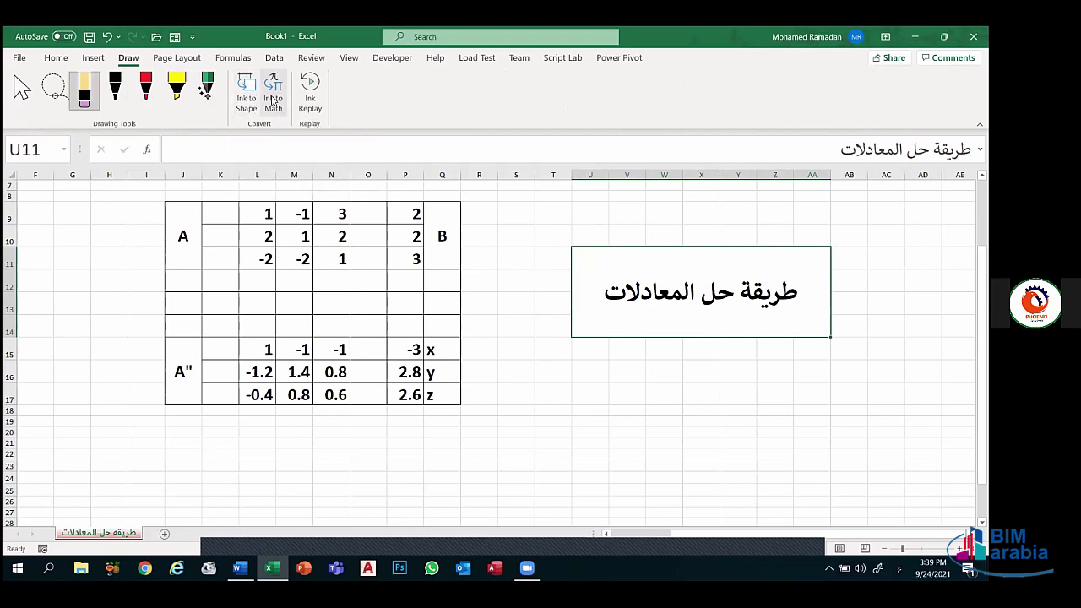
- Handwrite and insert an x² equation, then resize its box beside the A" table
left_click(273, 99)
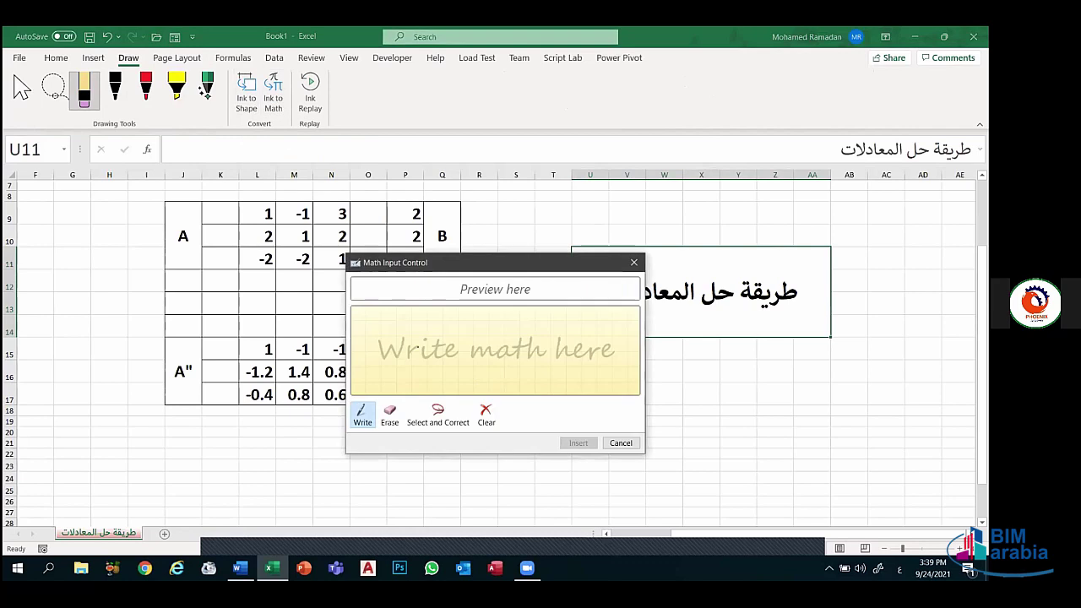
mouse_move(397, 320)
left_mouse_down()
mouse_move(374, 357)
mouse_move(416, 354)
left_mouse_up()
left_click_drag(408, 313, 421, 307)
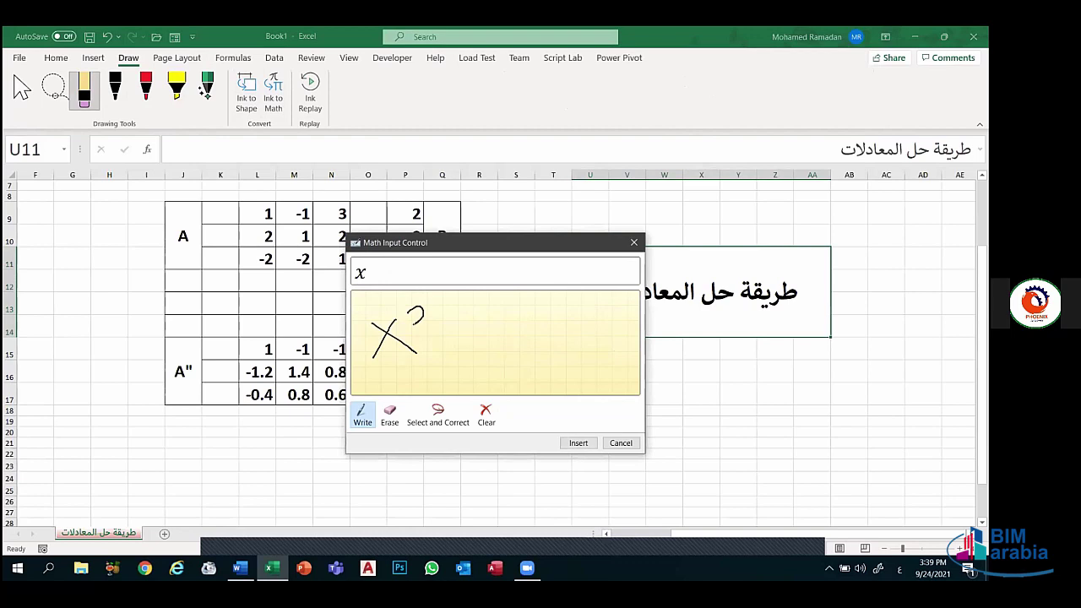
left_click(578, 442)
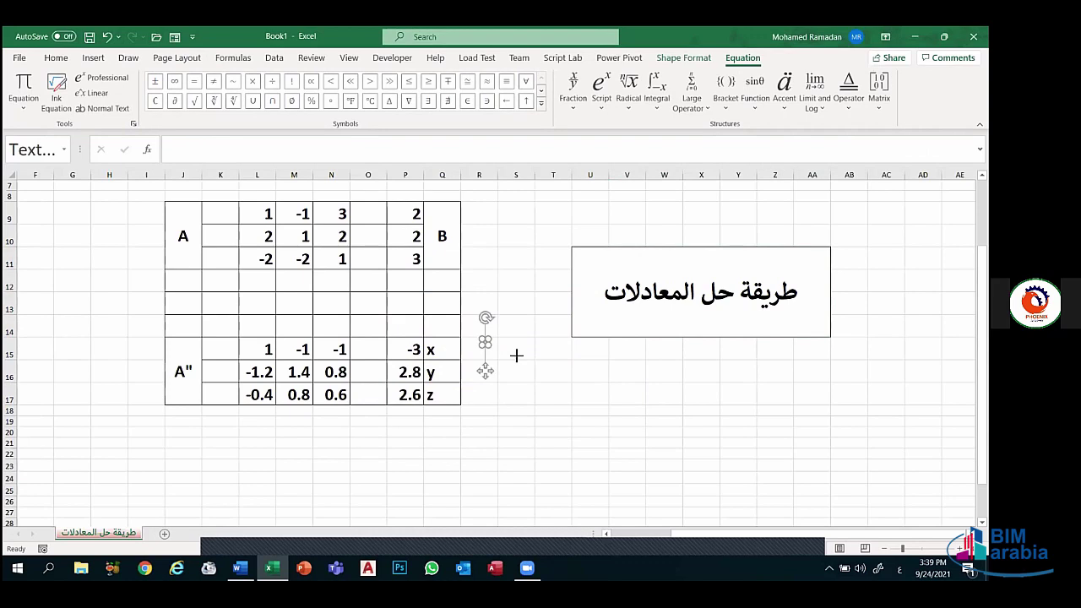
left_click_drag(482, 339, 579, 388)
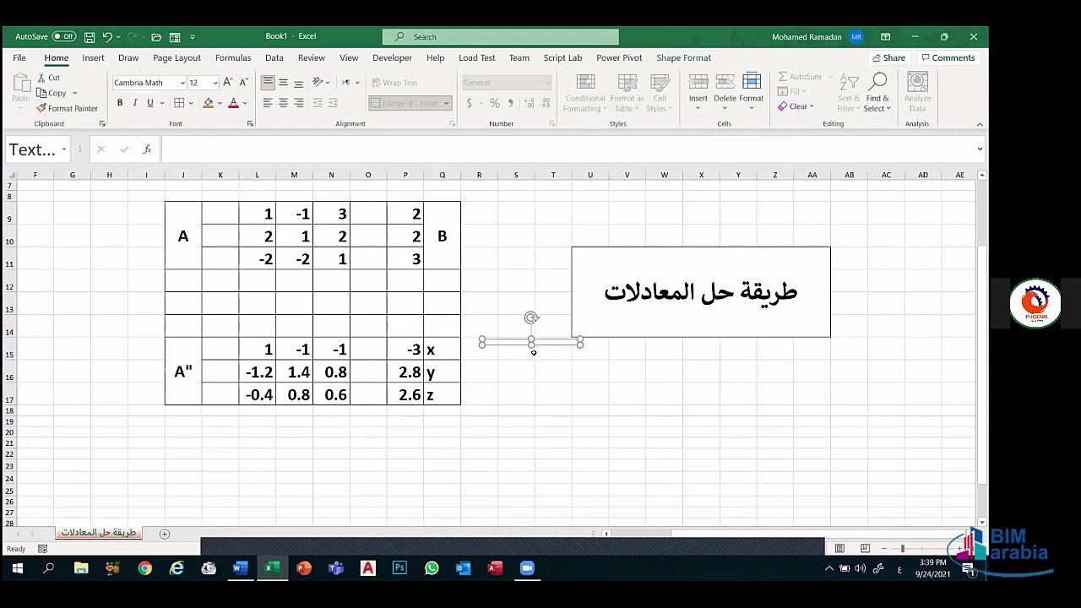
left_click_drag(530, 343, 551, 464)
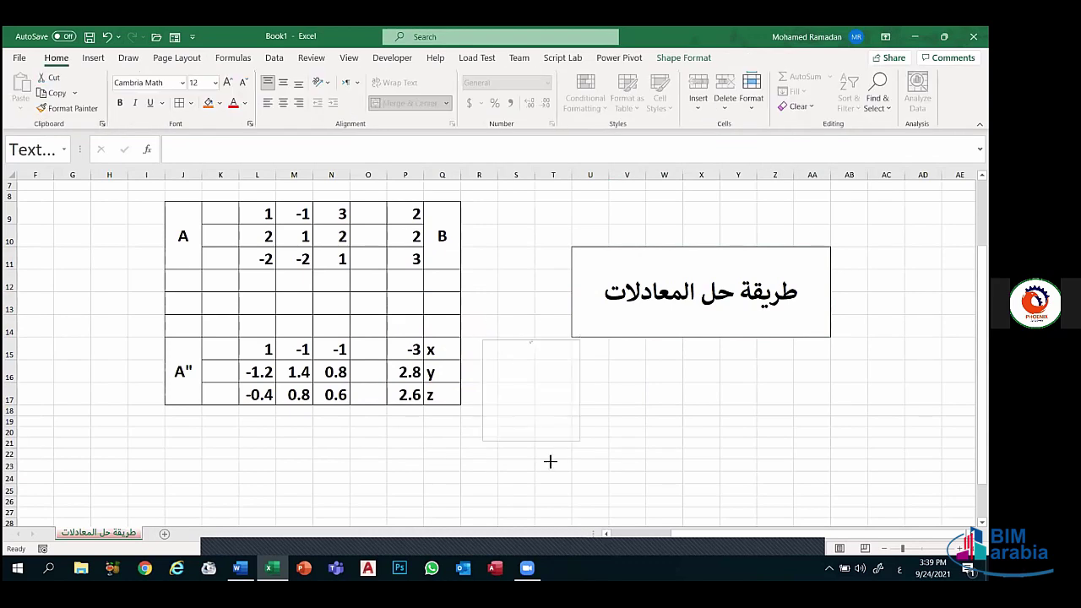
- Enlarge the x² equation with ten Increase Font Size steps
left_click(539, 368)
left_click(232, 83)
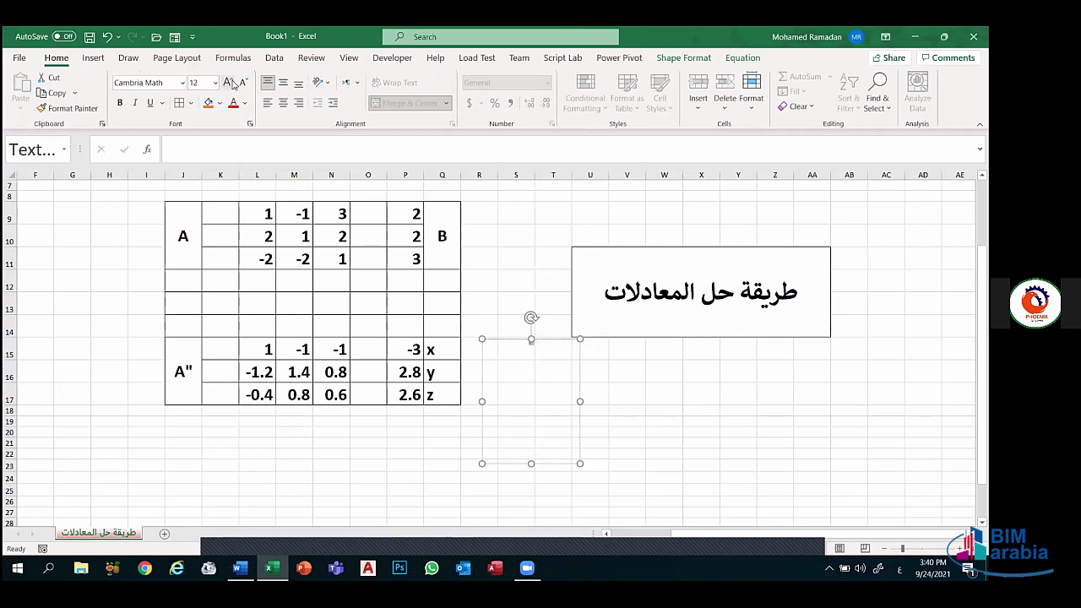
left_click(231, 83)
left_click(231, 83)
left_click(231, 83)
left_click(231, 83)
left_click(231, 82)
left_click(232, 83)
left_click(231, 82)
left_click(232, 83)
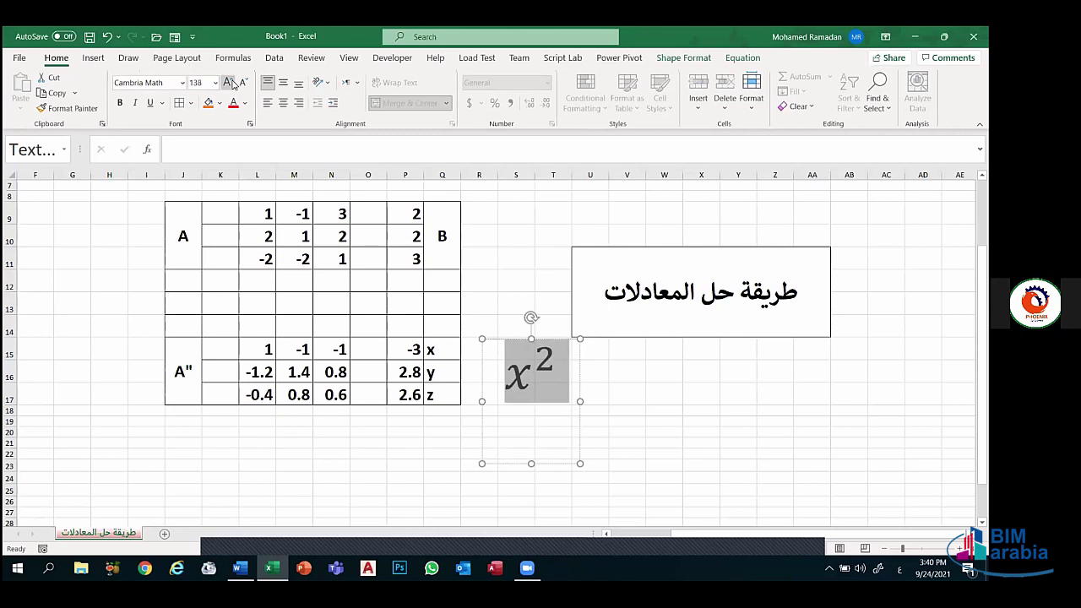
left_click(231, 83)
left_click(664, 394)
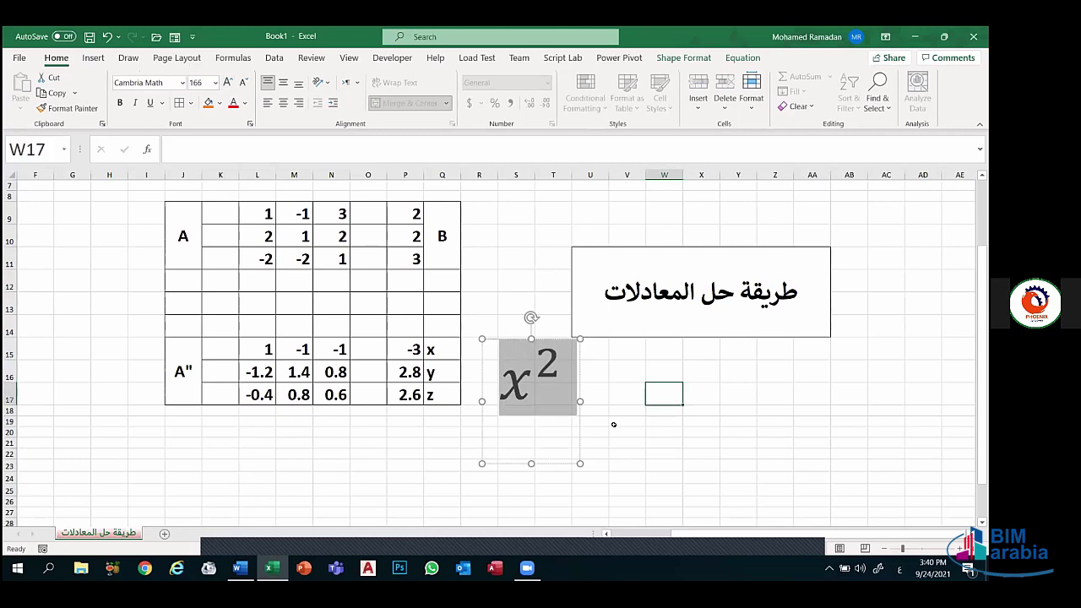
- Select the whole equation box and delete it
left_click(522, 384)
left_click(531, 466)
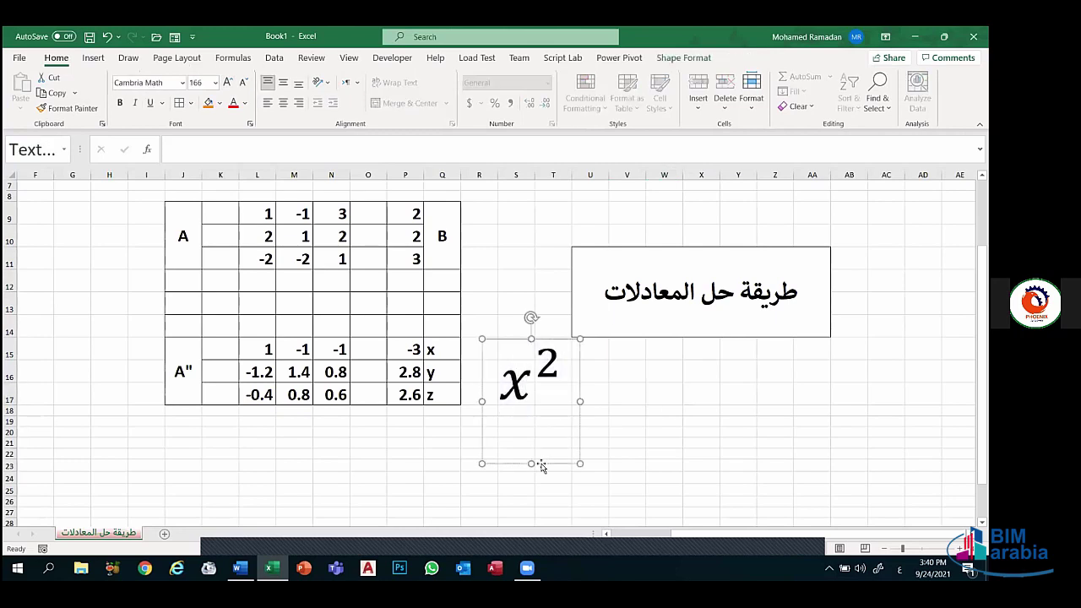
key("Delete")
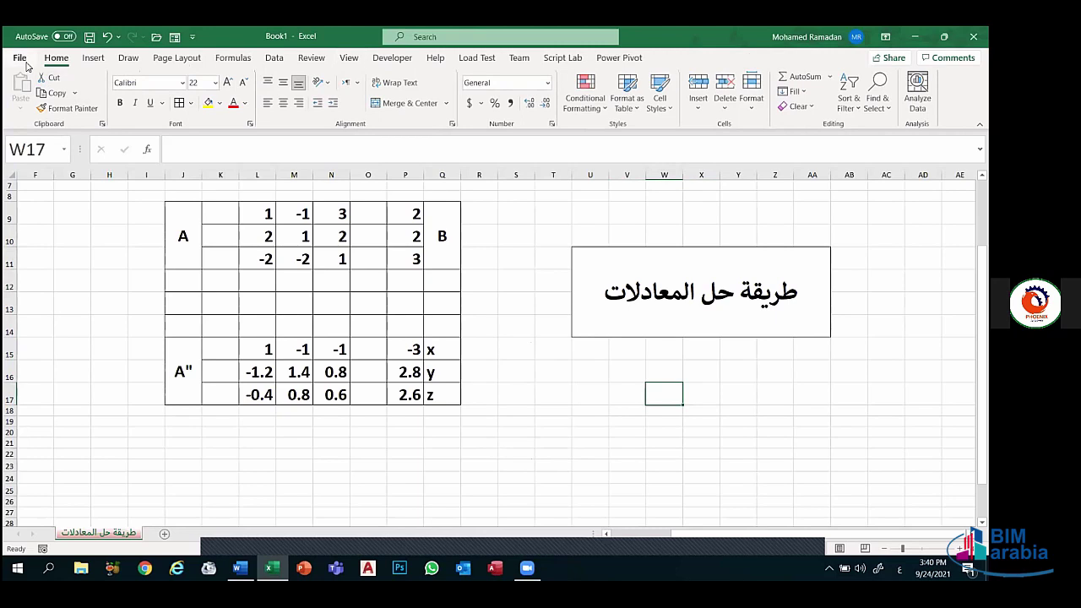
- Open the Edit Custom Lists editor from Excel Options' Advanced settings
left_click(25, 61)
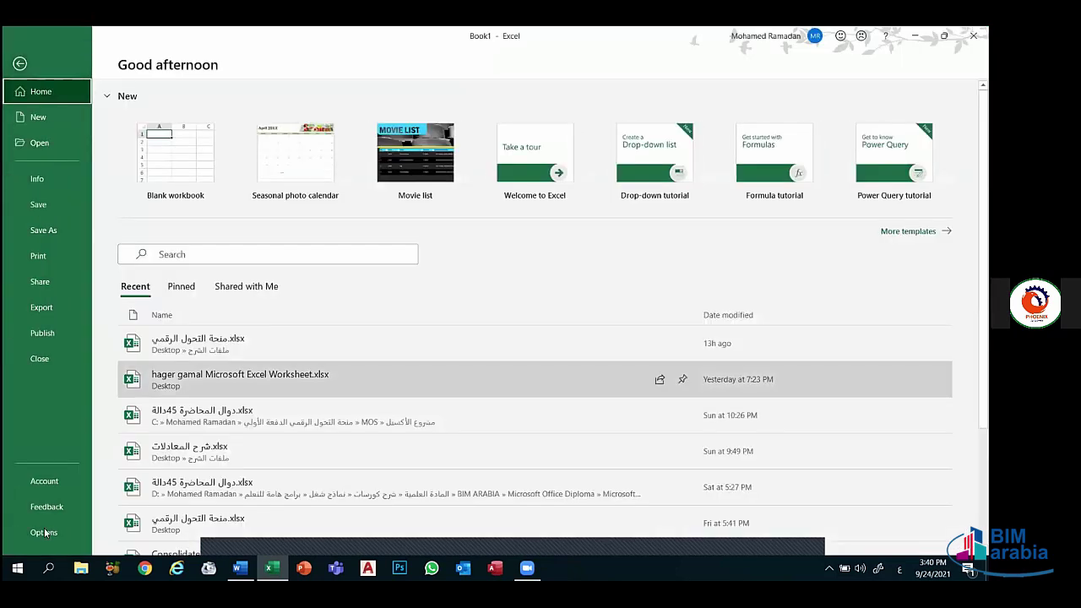
left_click(44, 531)
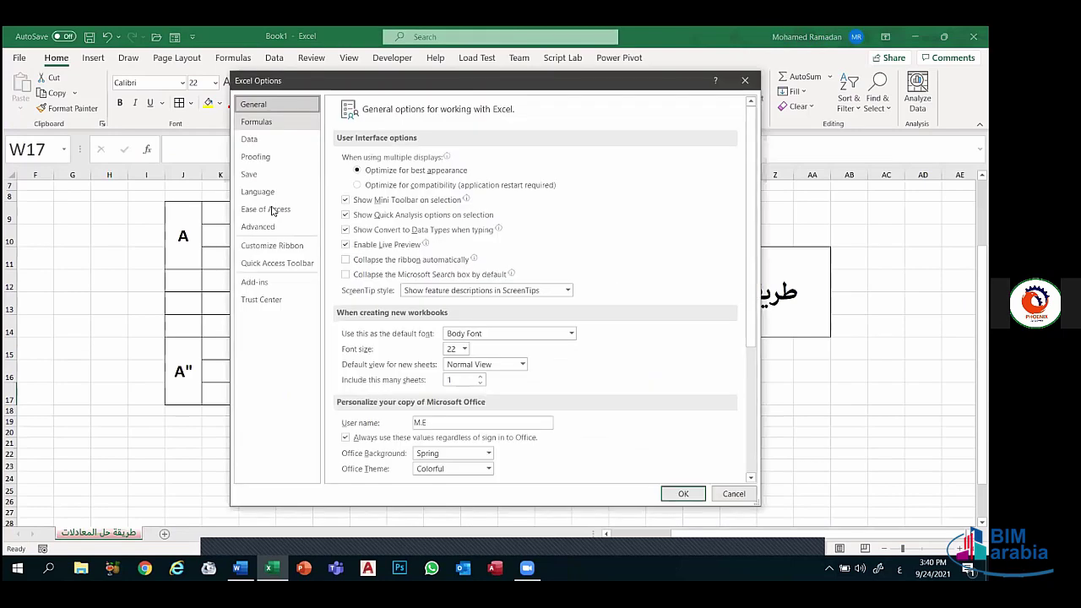
left_click(254, 229)
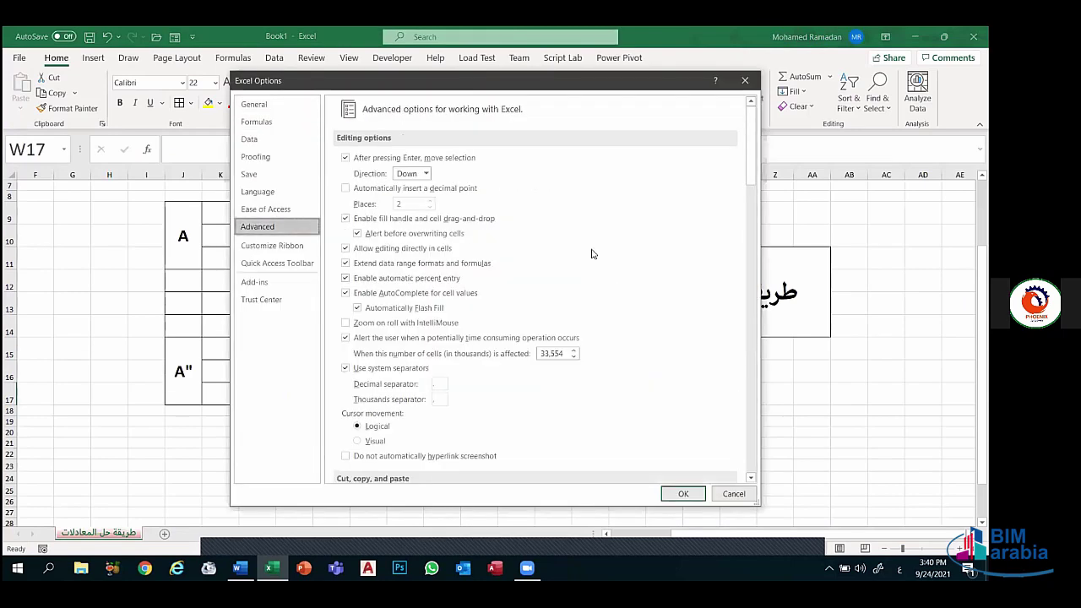
scroll(748, 253, "down", 3)
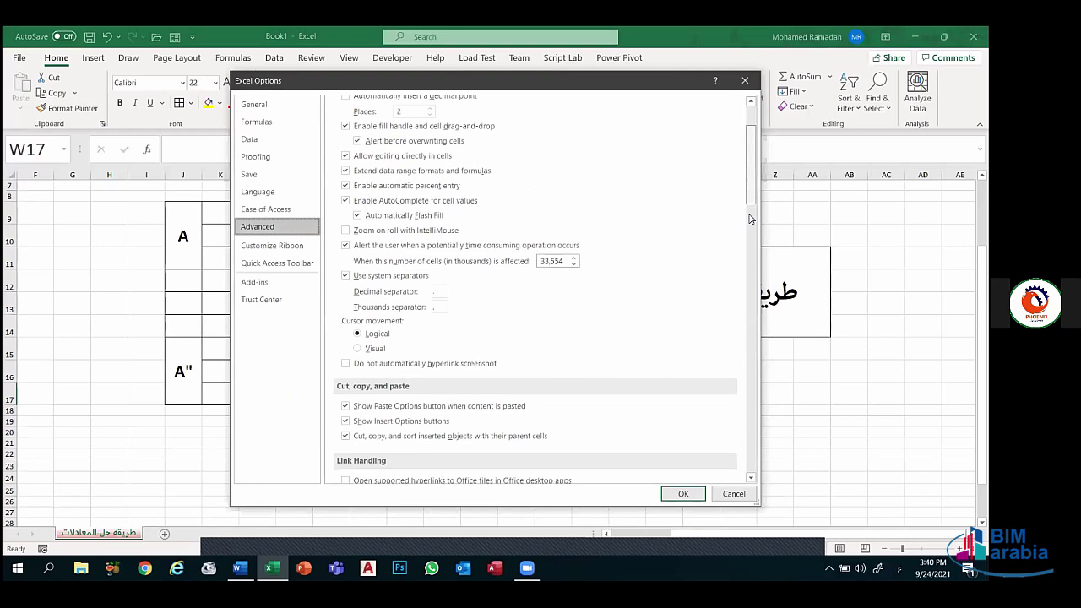
scroll(738, 367, "down", 5)
scroll(735, 472, "down", 10)
scroll(737, 481, "down", 5)
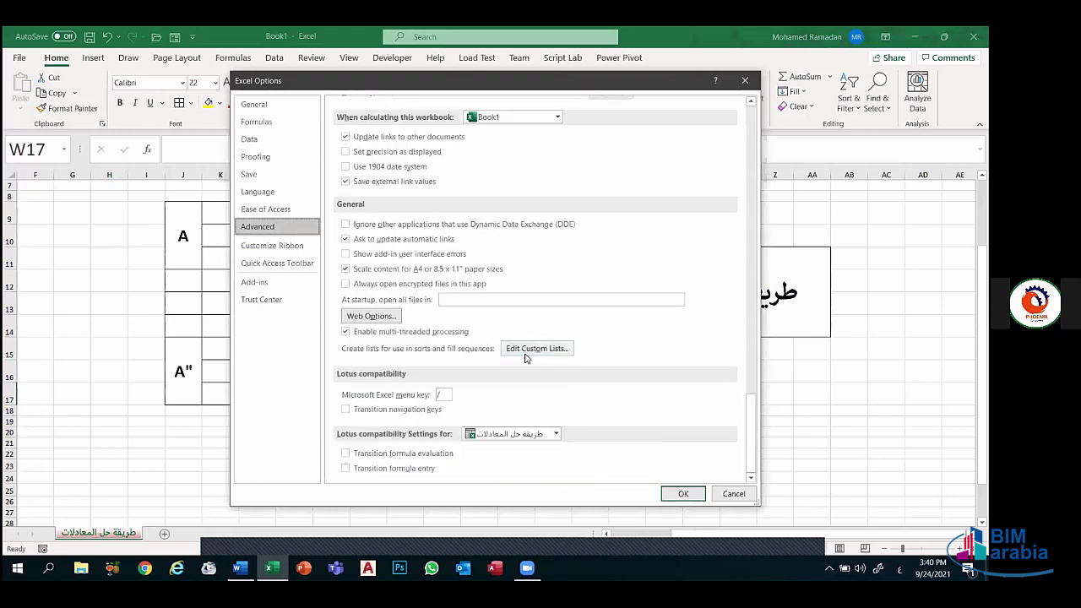
left_click(530, 356)
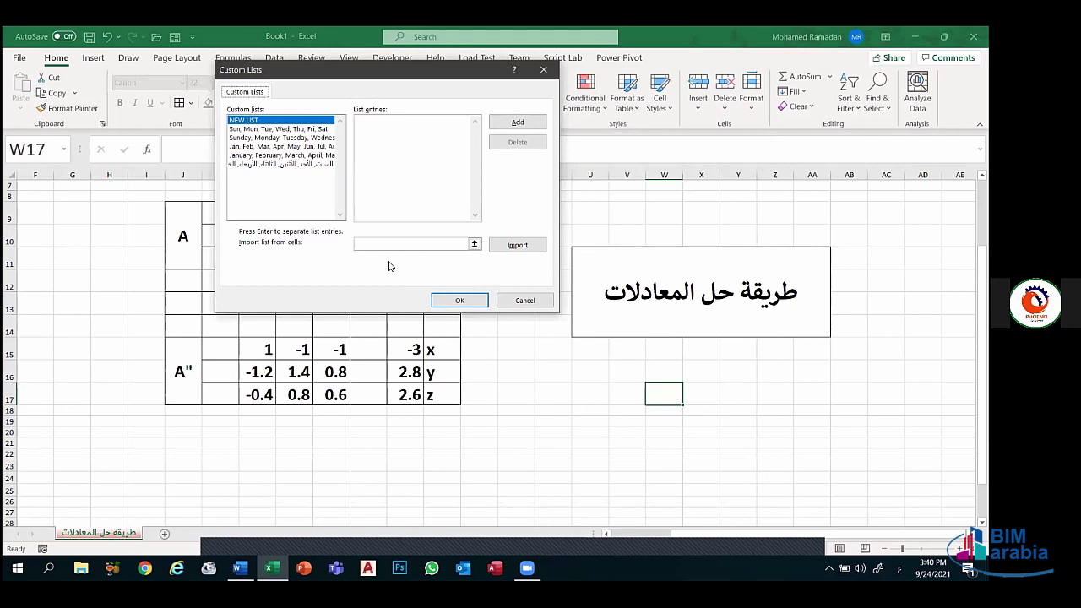
- Add five Arabic first names as a new custom list and confirm both dialogs
left_click(389, 137)
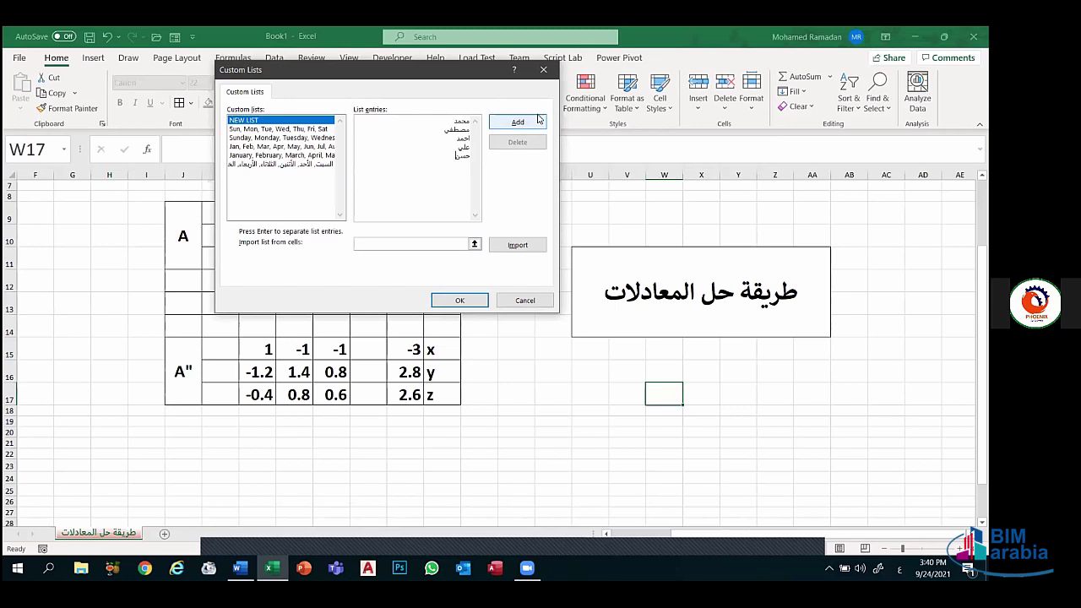
left_click(538, 121)
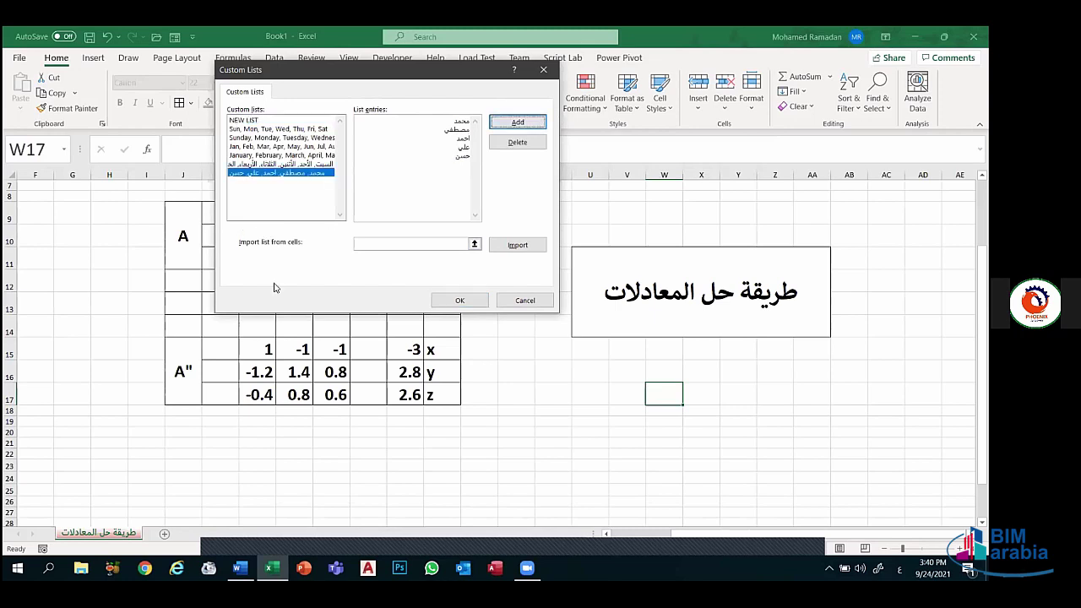
left_click(459, 301)
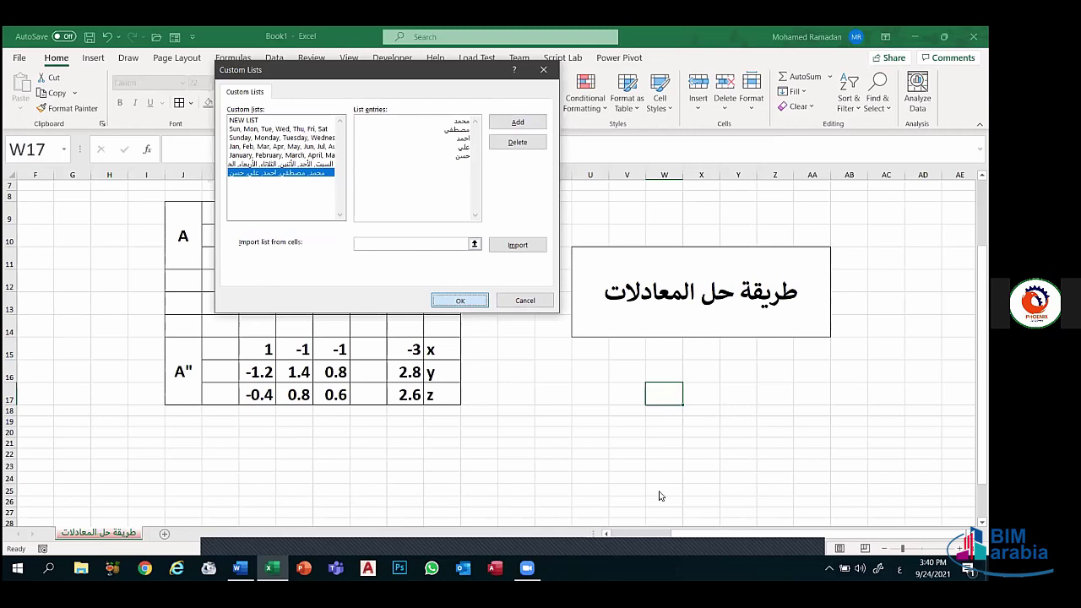
left_click(673, 491)
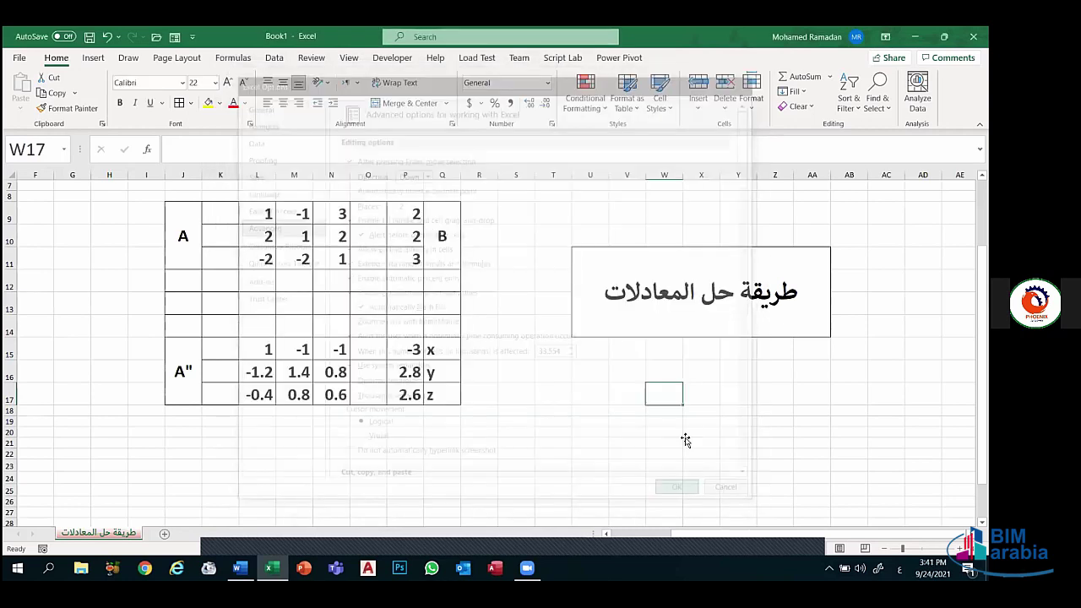
left_click(685, 441)
type("محمد")
key("Return")
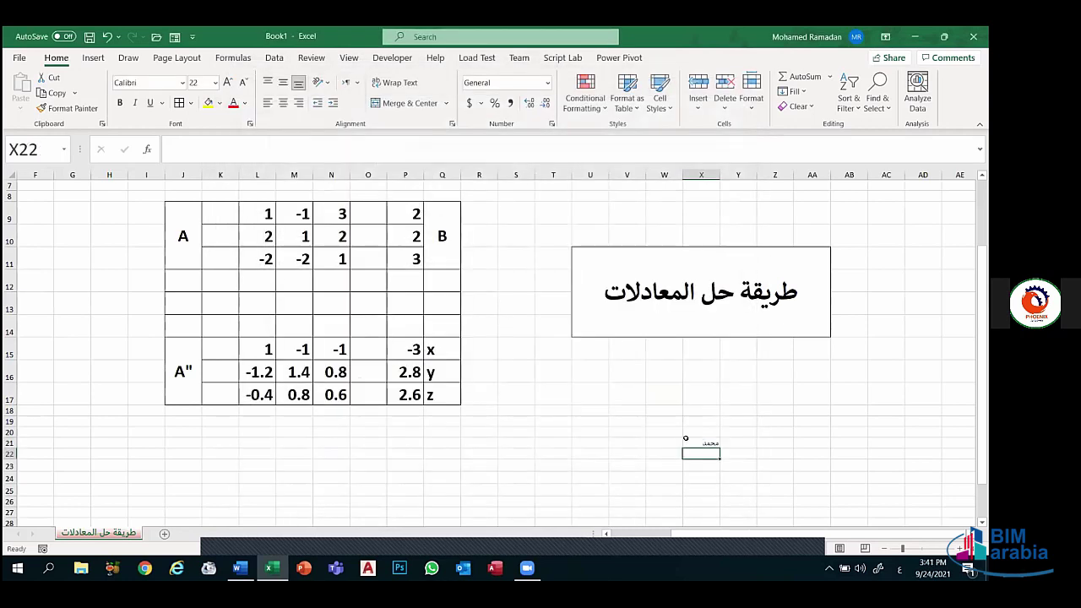
left_click(706, 441)
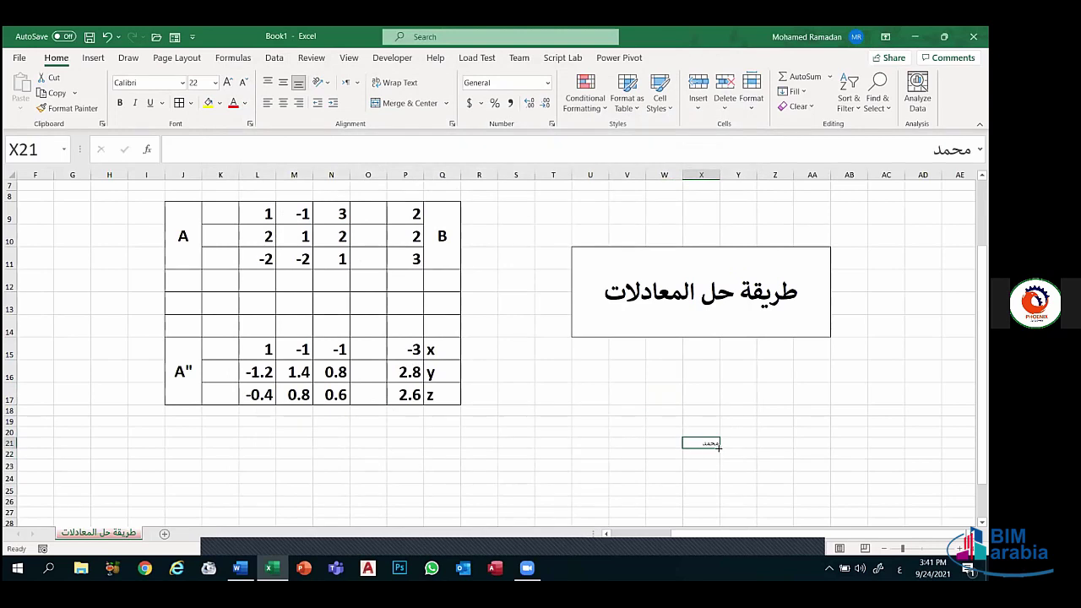
left_click_drag(719, 447, 722, 502)
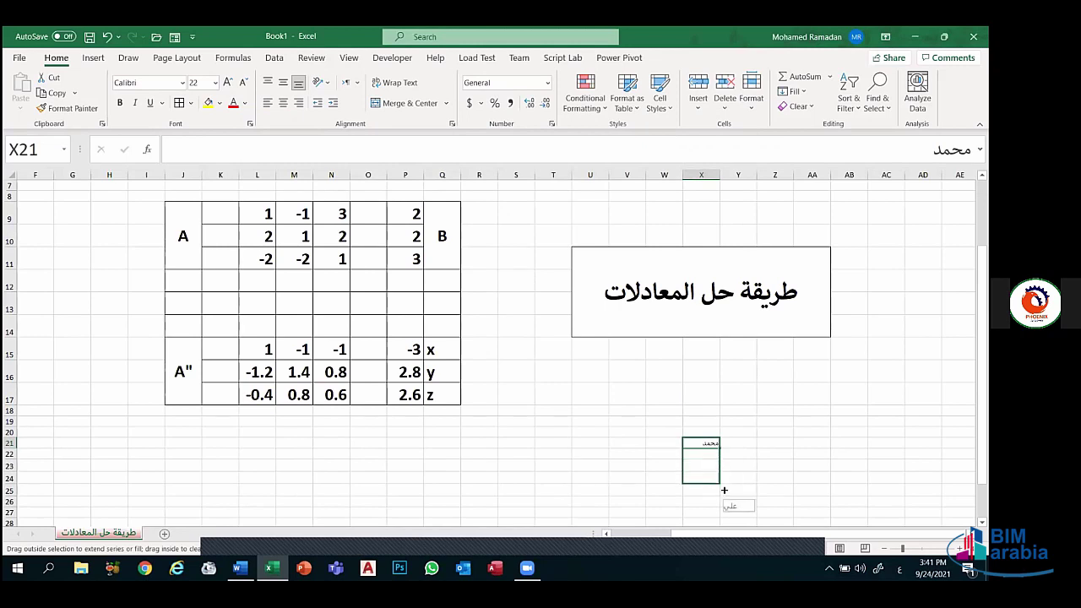
left_click_drag(722, 501, 723, 501)
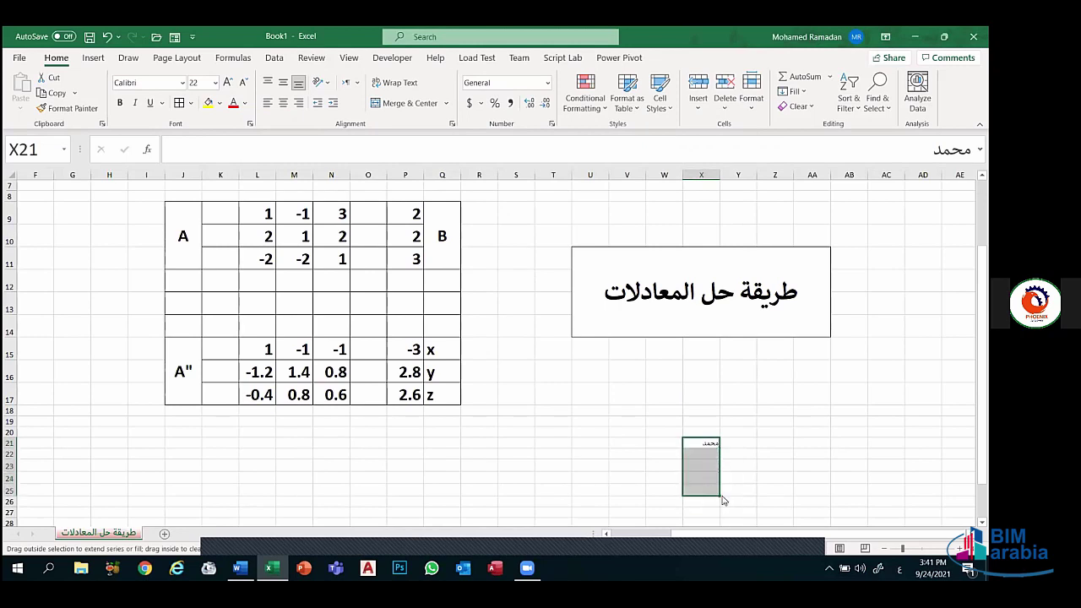
left_click(736, 476)
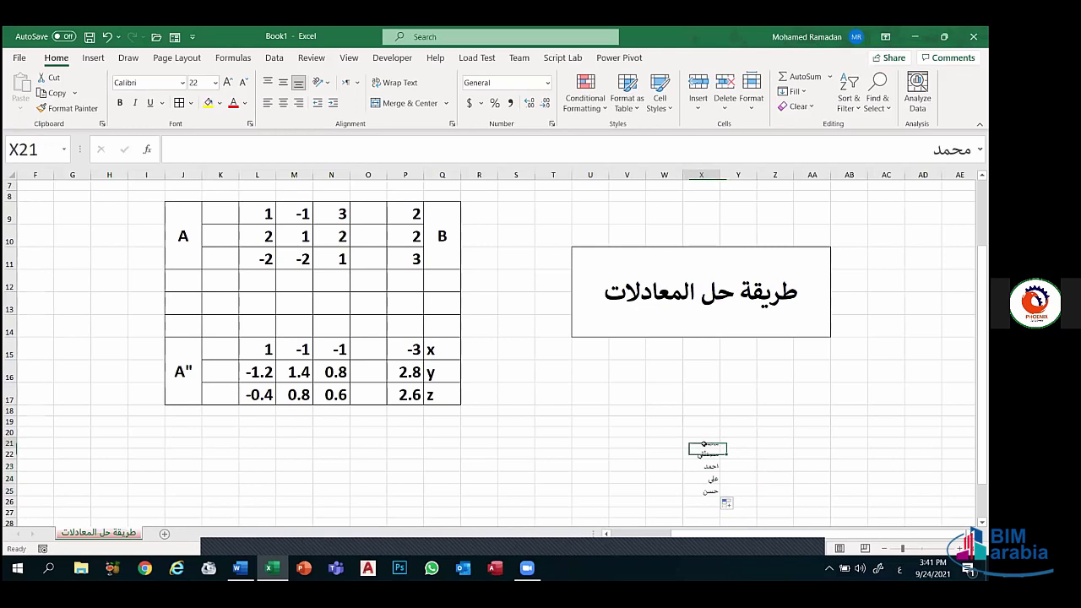
left_click_drag(707, 447, 704, 497)
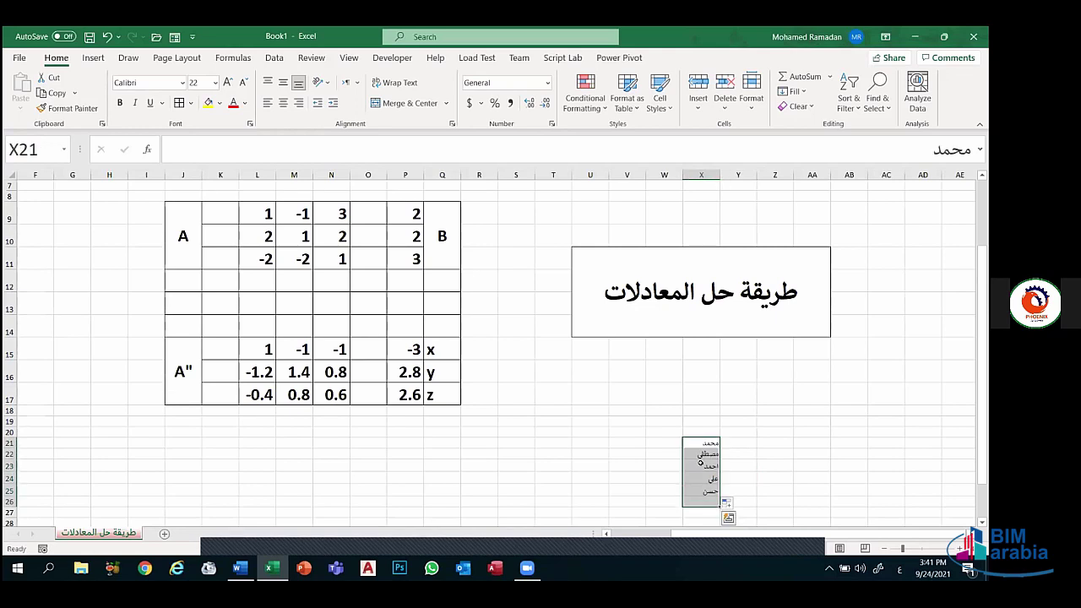
key("Delete")
left_click(662, 431)
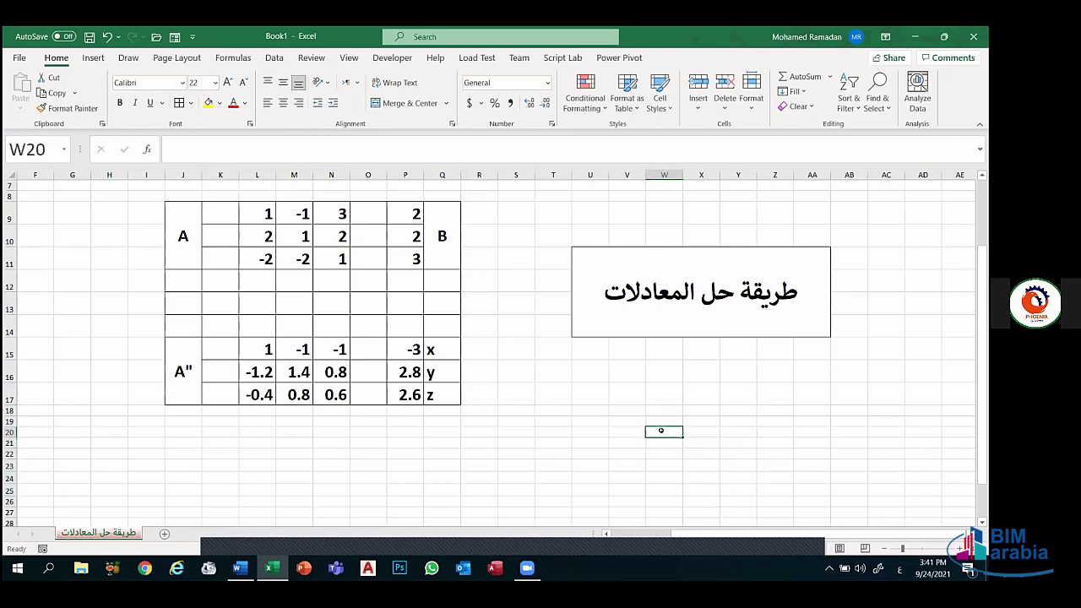
- Open the Edit Custom Lists editor from Excel Options' Advanced settings
left_click(20, 59)
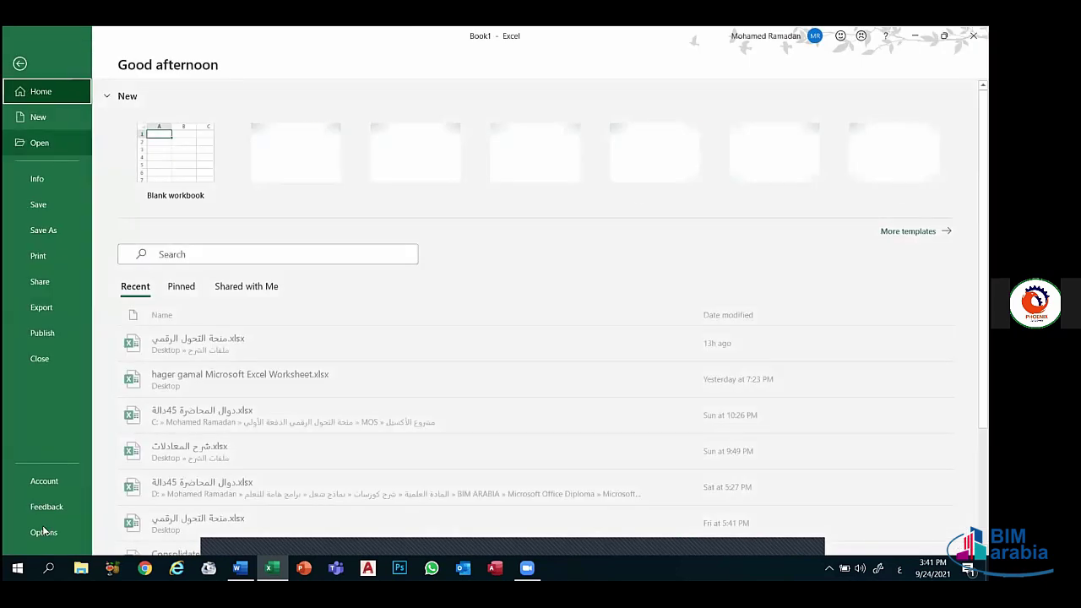
left_click(43, 531)
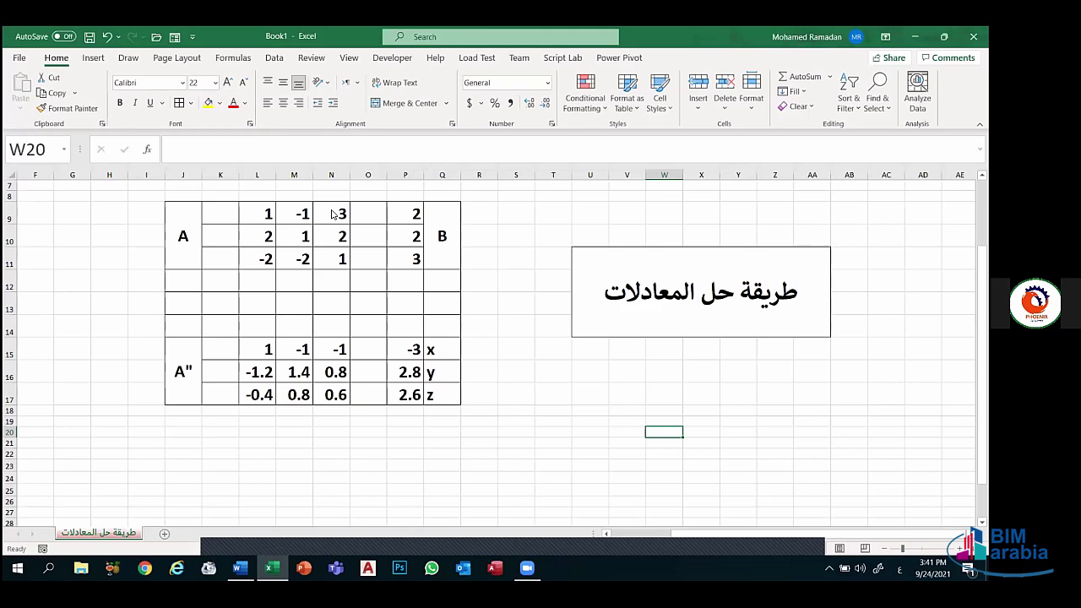
left_click(257, 226)
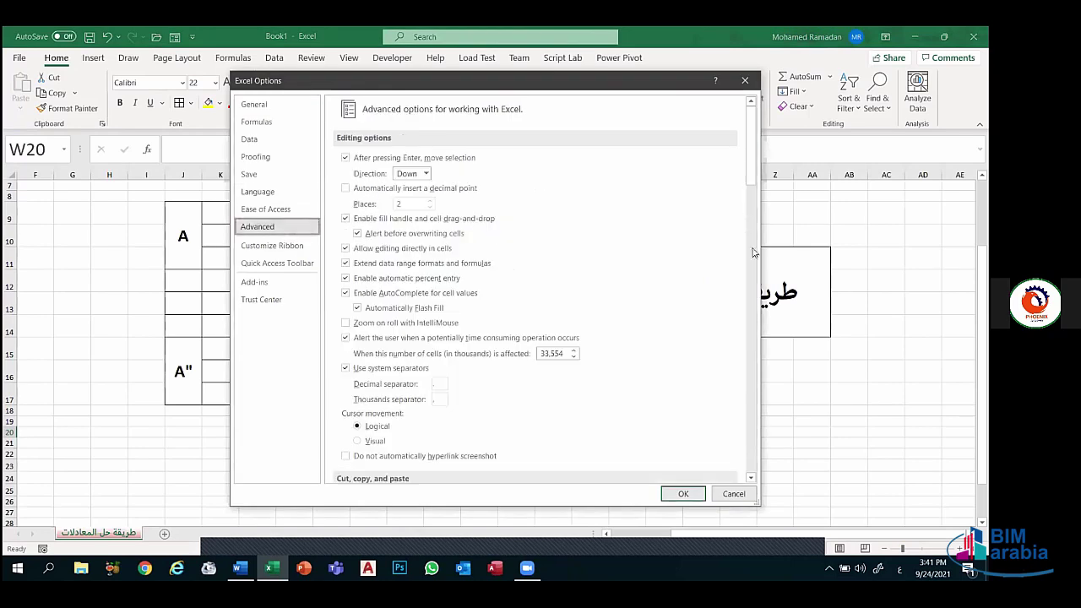
left_click_drag(751, 169, 760, 456)
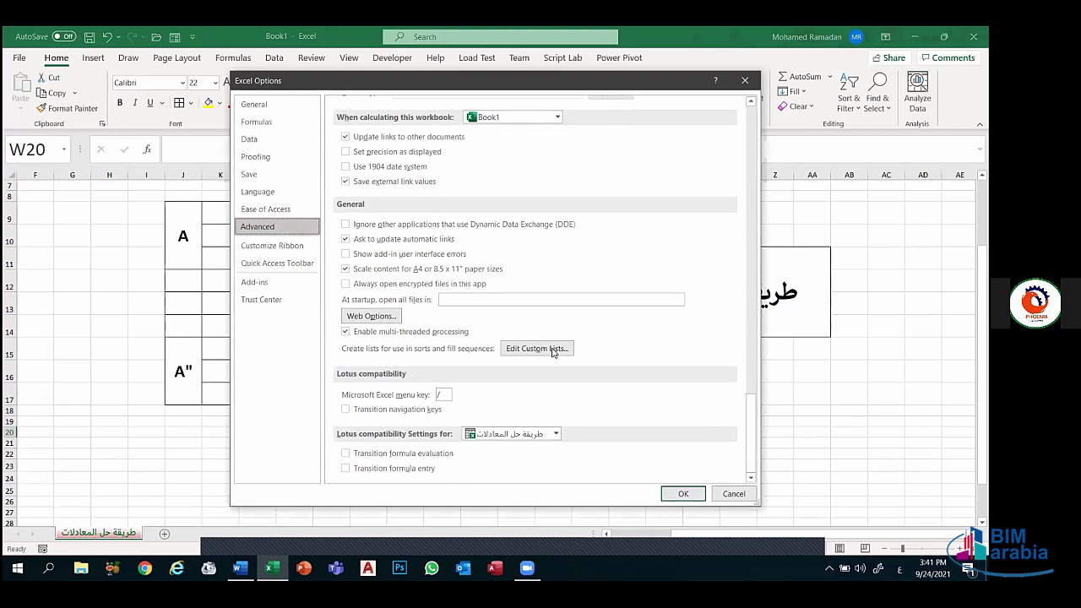
left_click(553, 352)
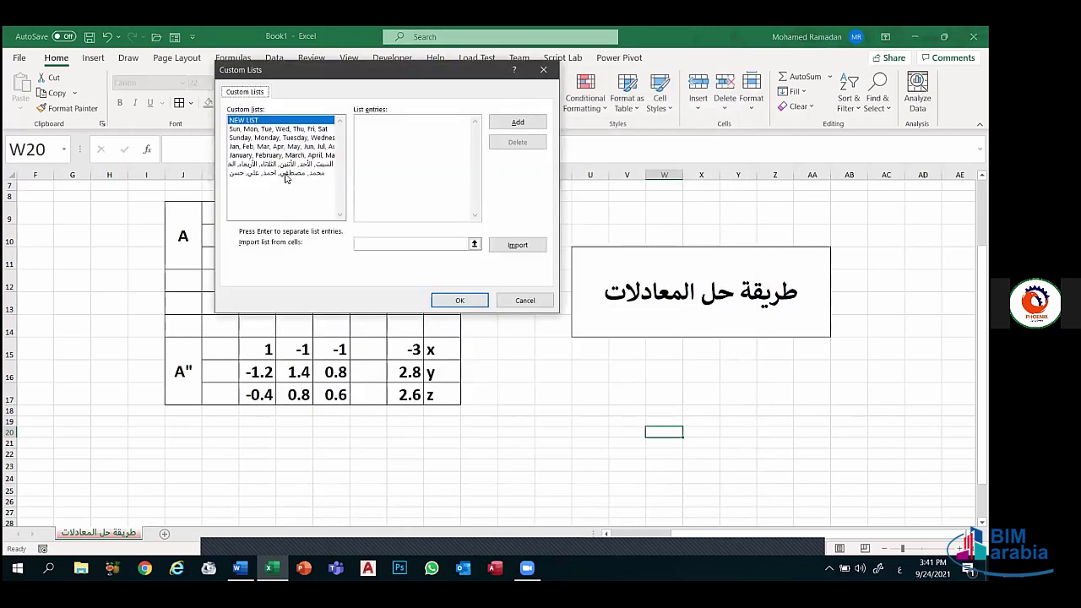
- Permanently delete the Arabic names list and close Excel Options
left_click(285, 174)
left_click(512, 142)
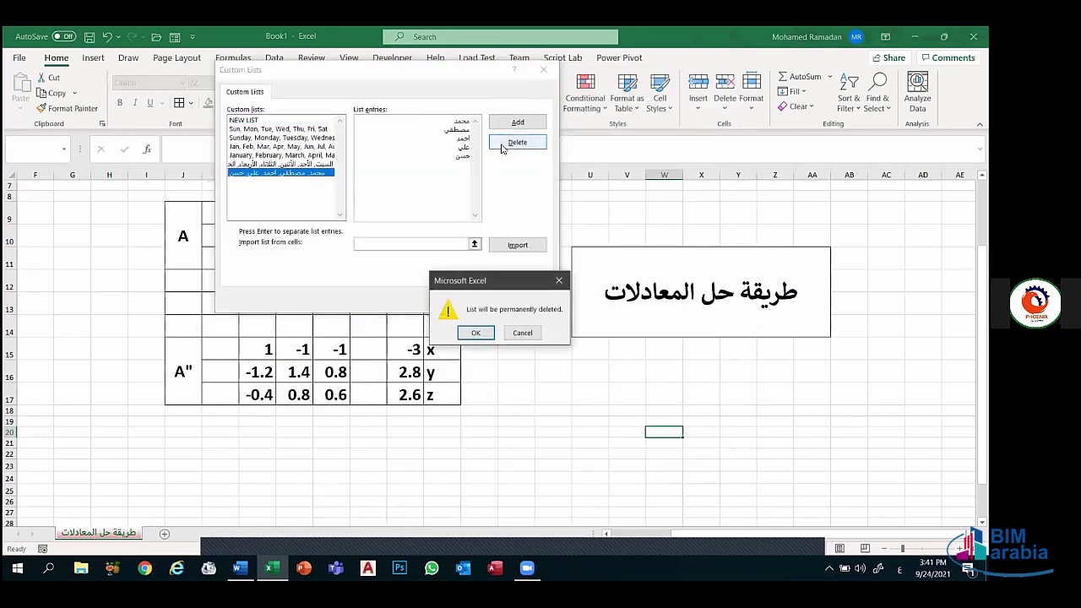
left_click(477, 333)
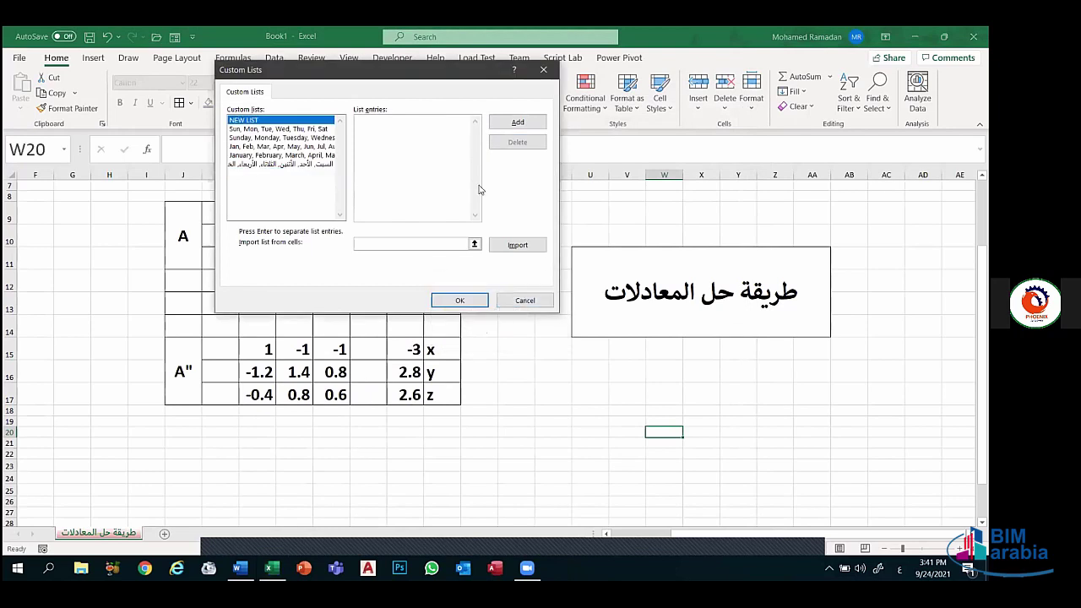
left_click(522, 300)
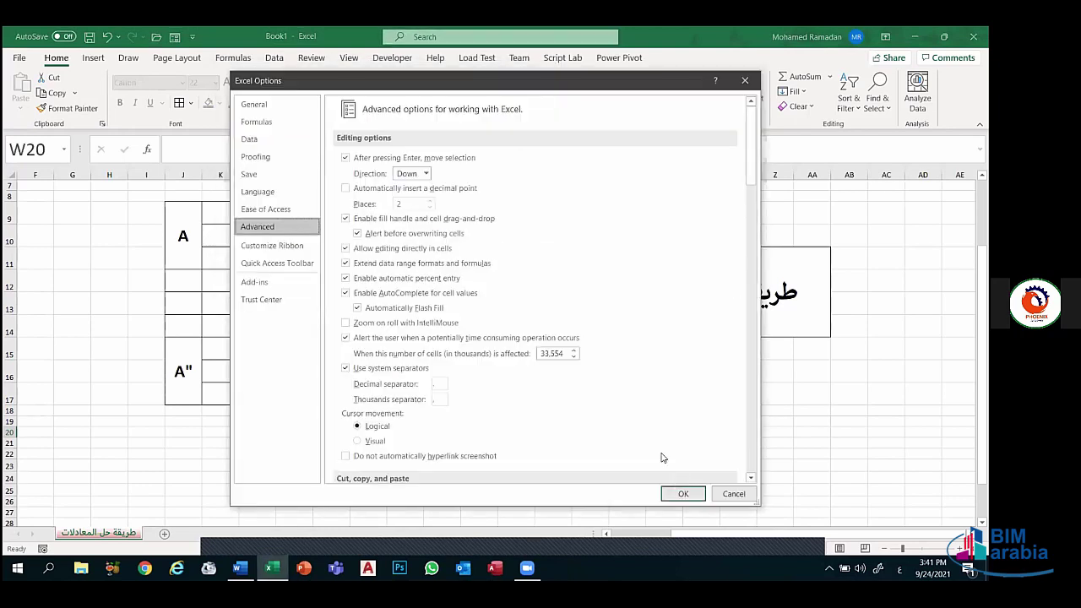
left_click(683, 493)
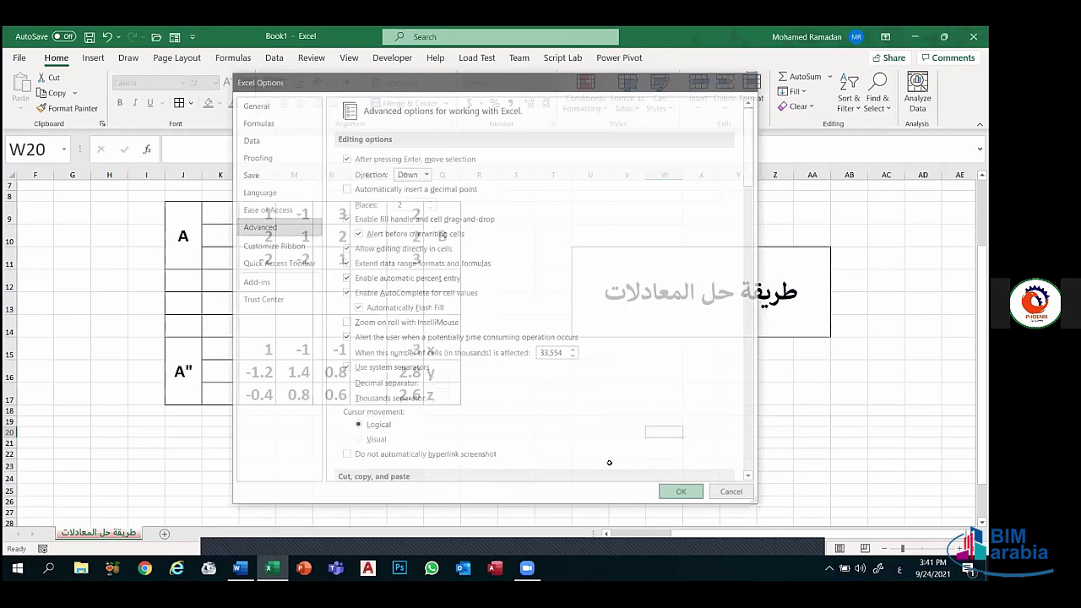
left_click(610, 466)
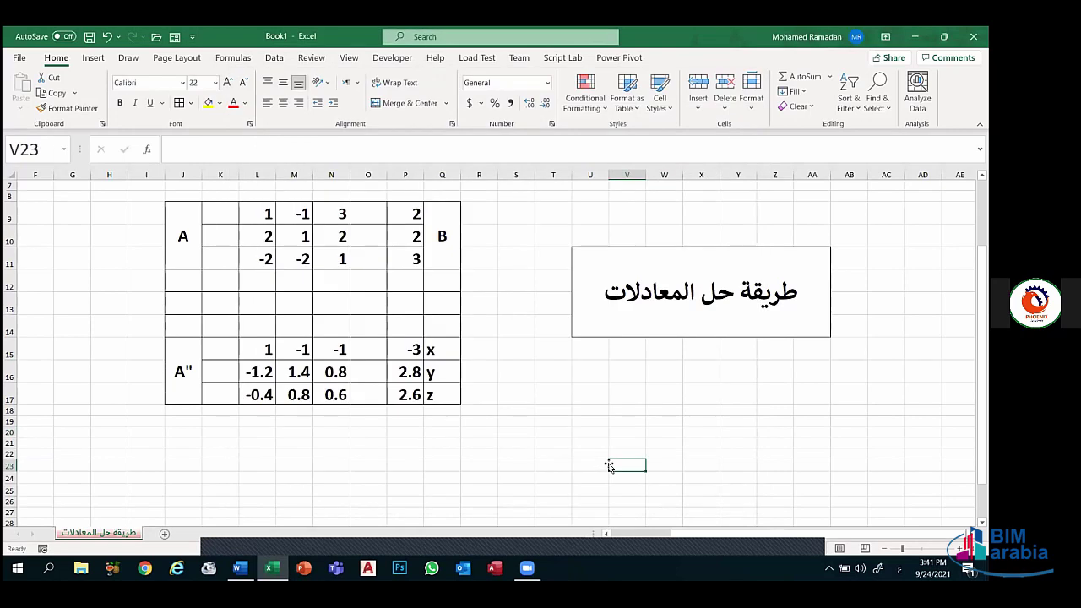
left_click(233, 58)
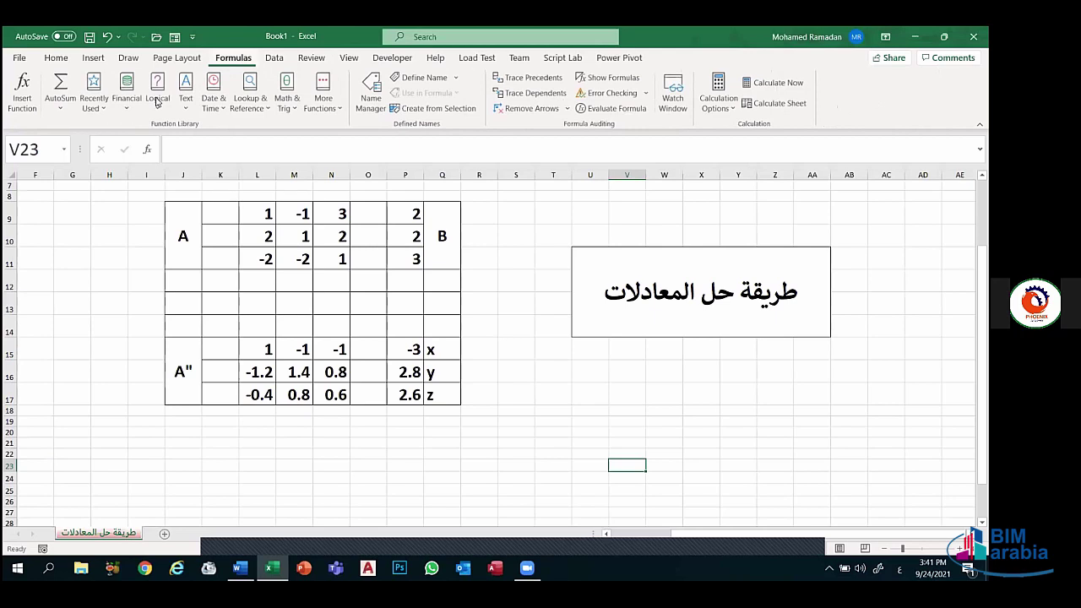
left_click(61, 108)
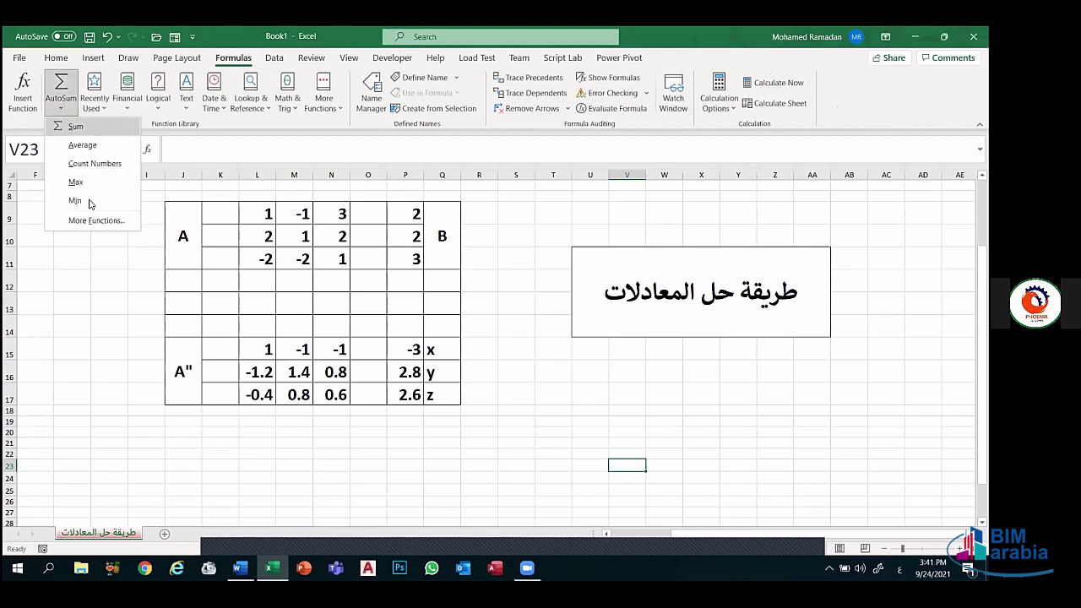
left_click(99, 105)
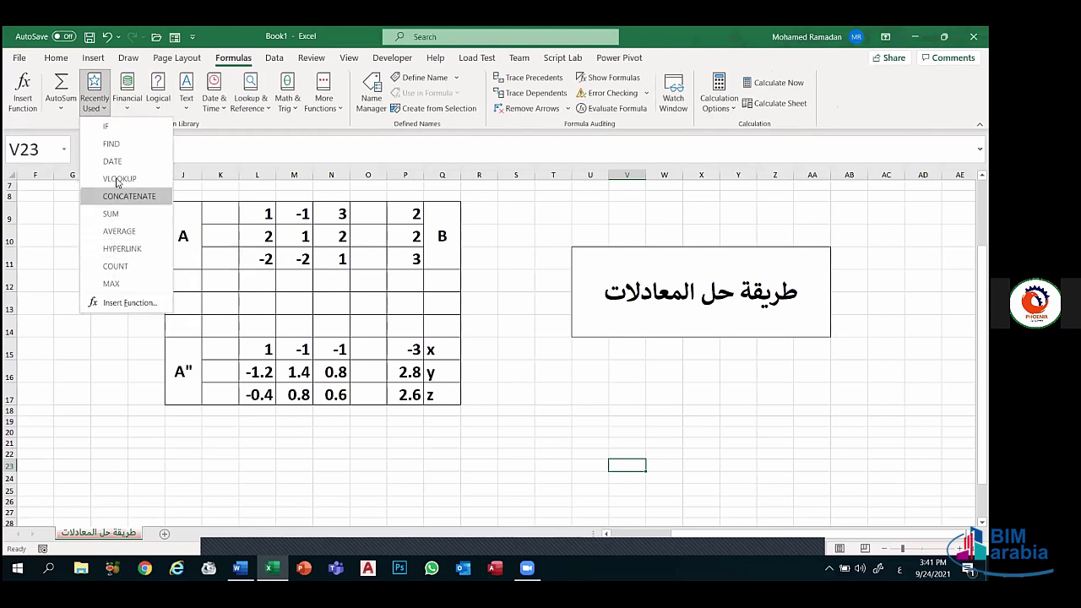
left_click(125, 101)
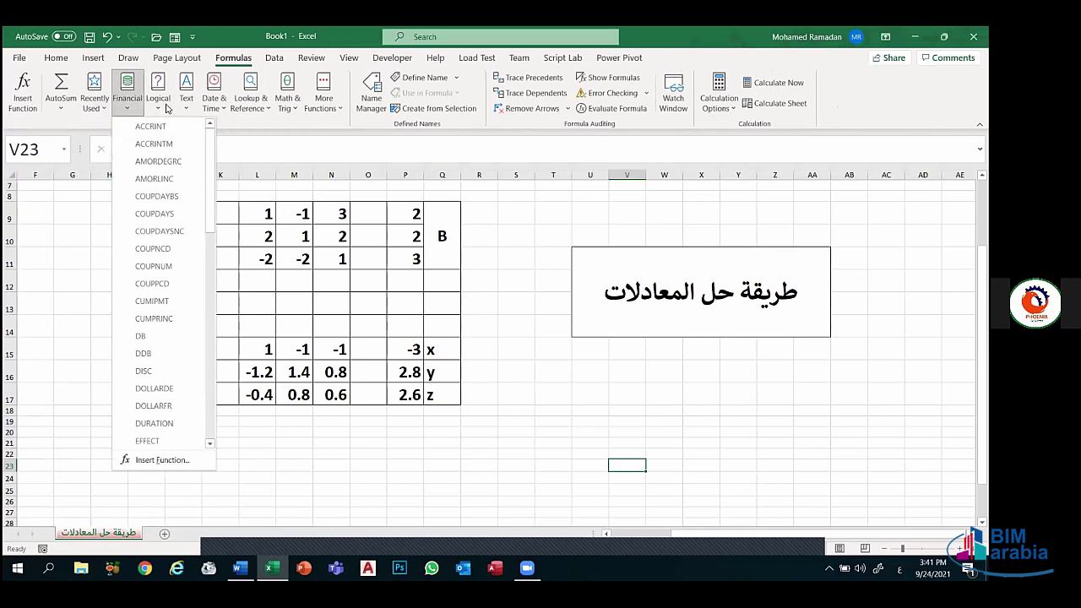
left_click(166, 103)
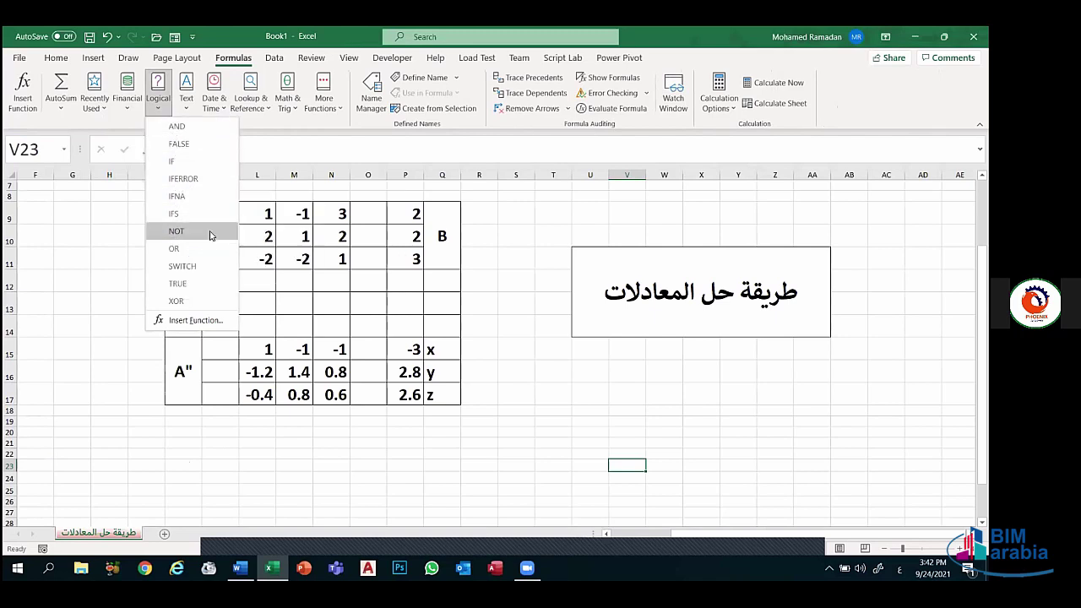
left_click(190, 107)
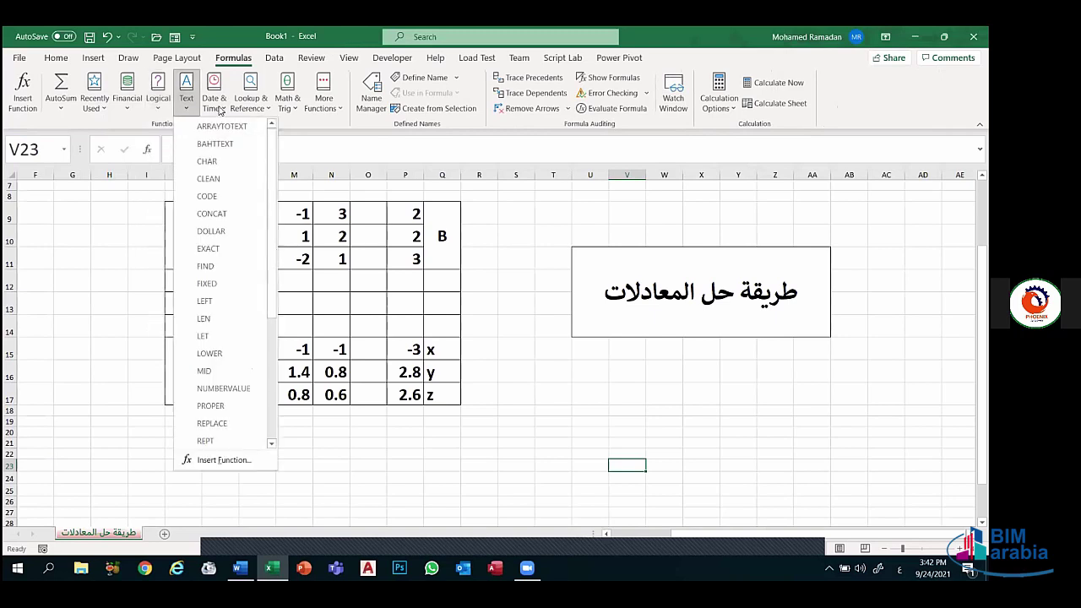
left_click(227, 105)
left_click(250, 107)
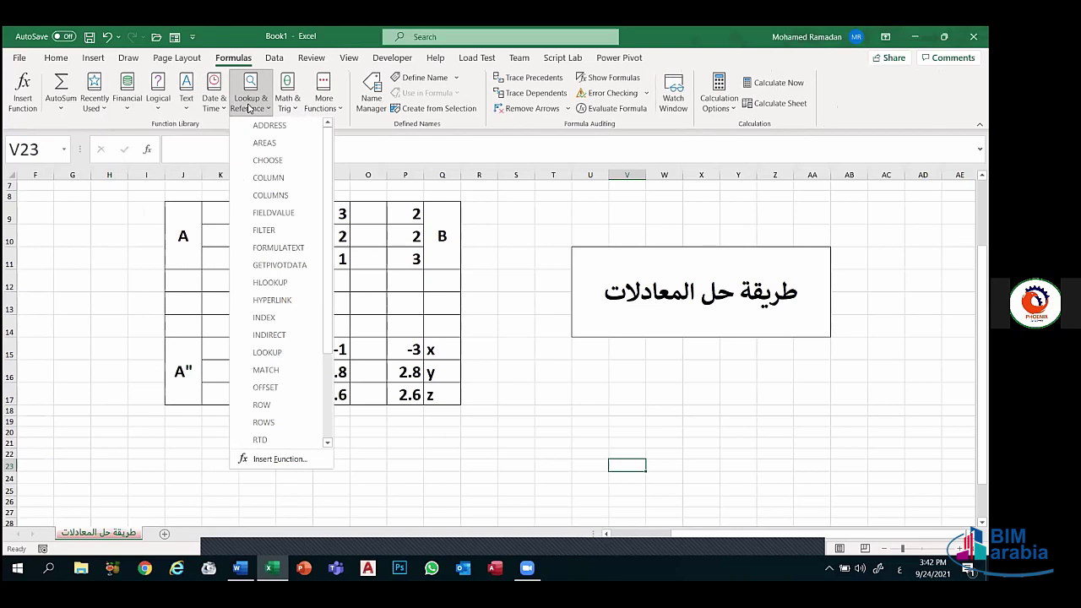
left_click(288, 109)
left_click(288, 108)
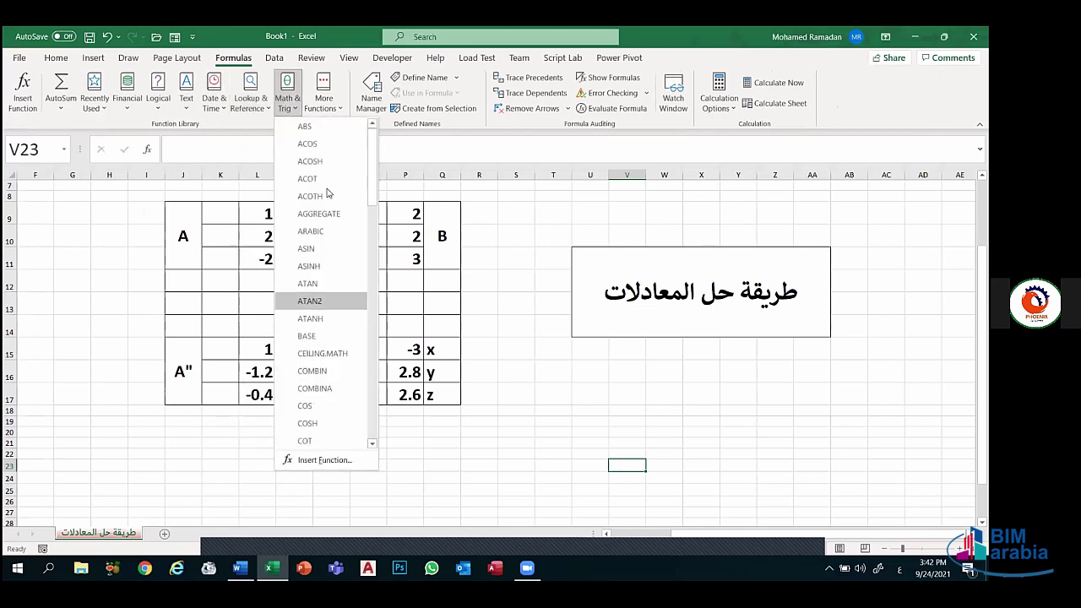
left_click(326, 110)
left_click(326, 109)
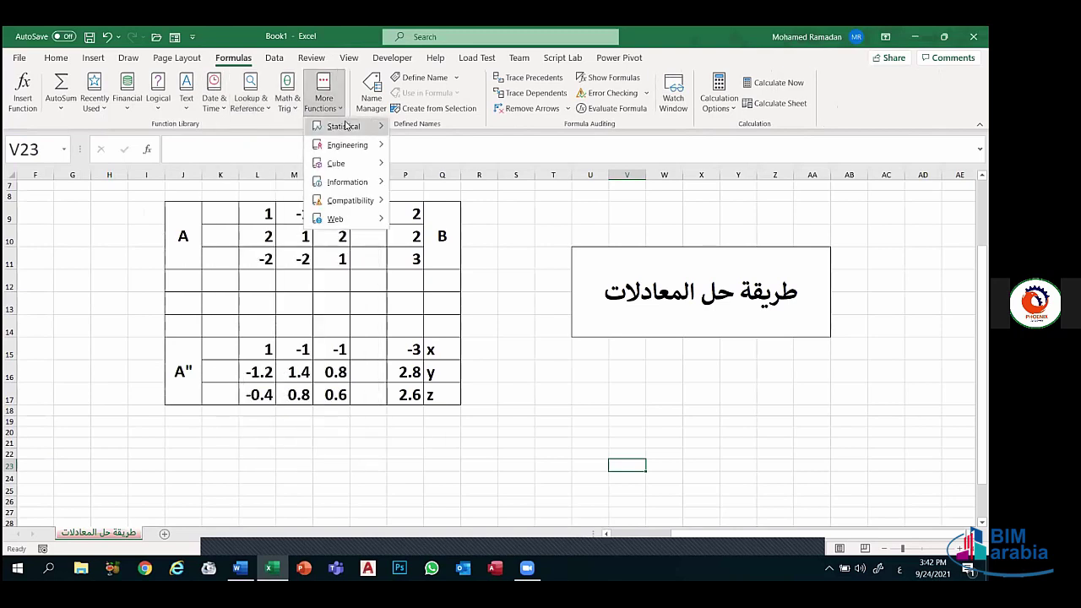
mouse_move(355, 144)
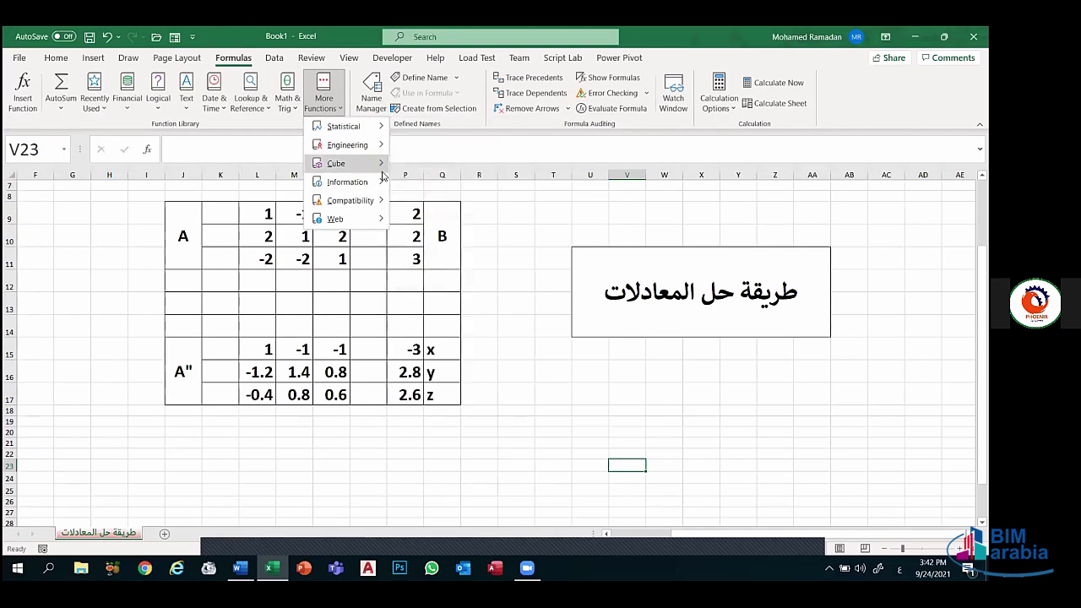
mouse_move(355, 163)
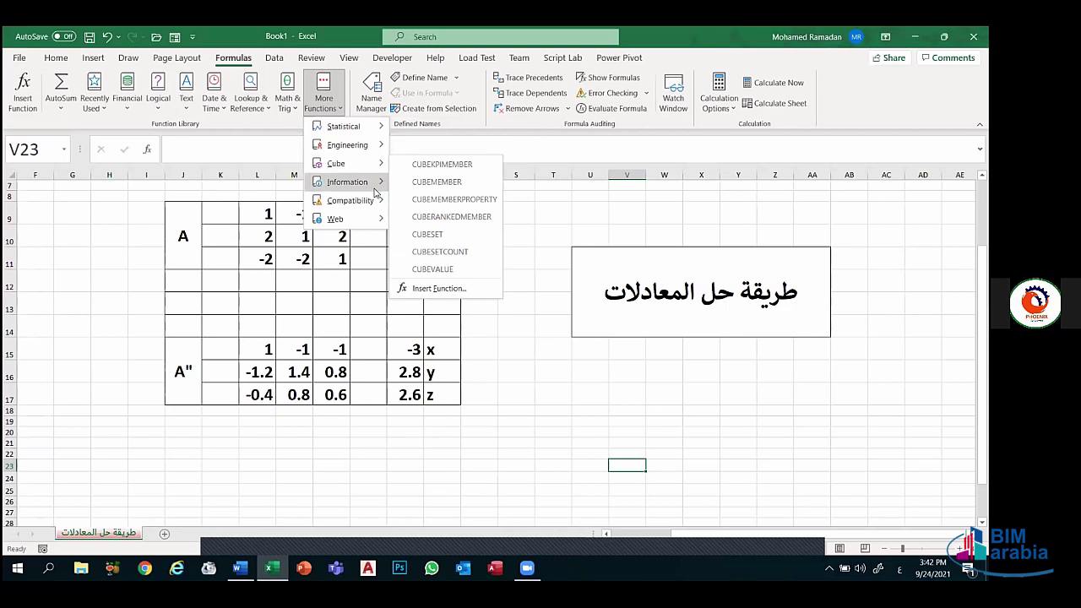
mouse_move(374, 218)
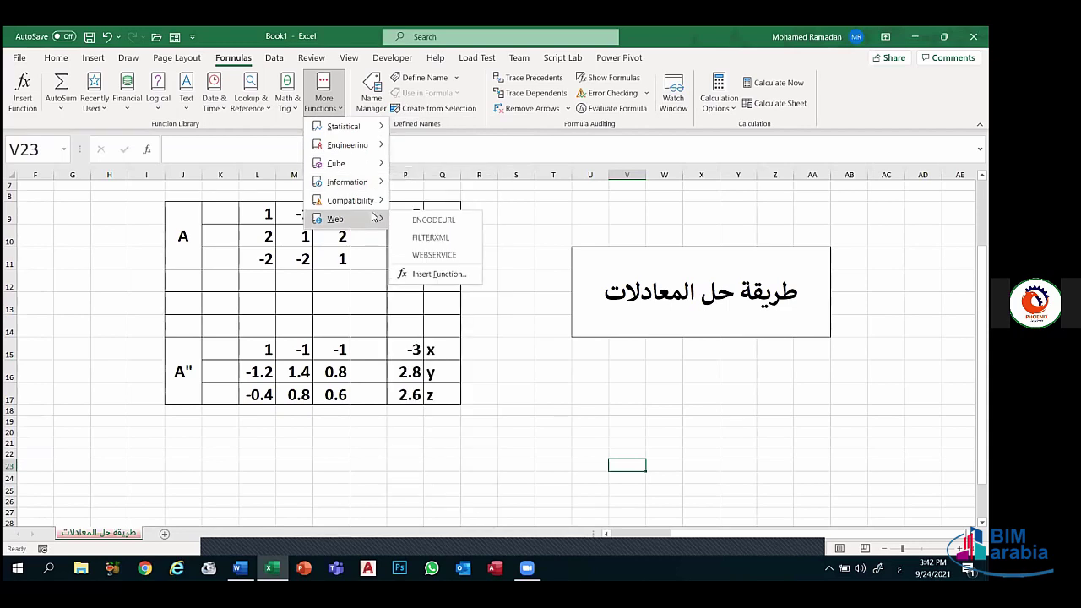
left_click(659, 408)
left_click(659, 408)
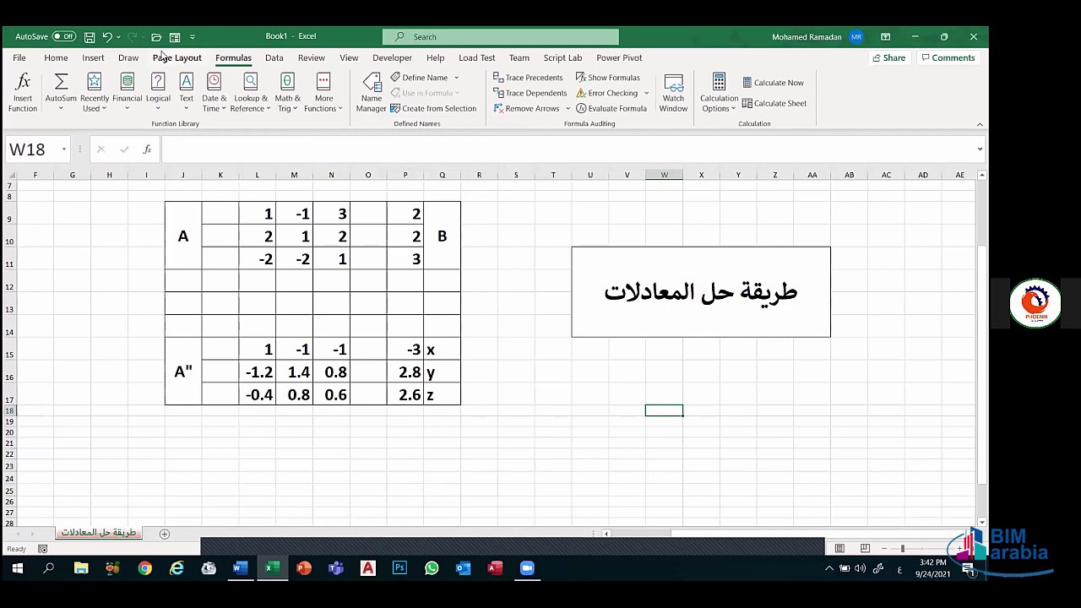
- Preview List-type data validation, close it unapplied, then select from W17 rightward
left_click(277, 57)
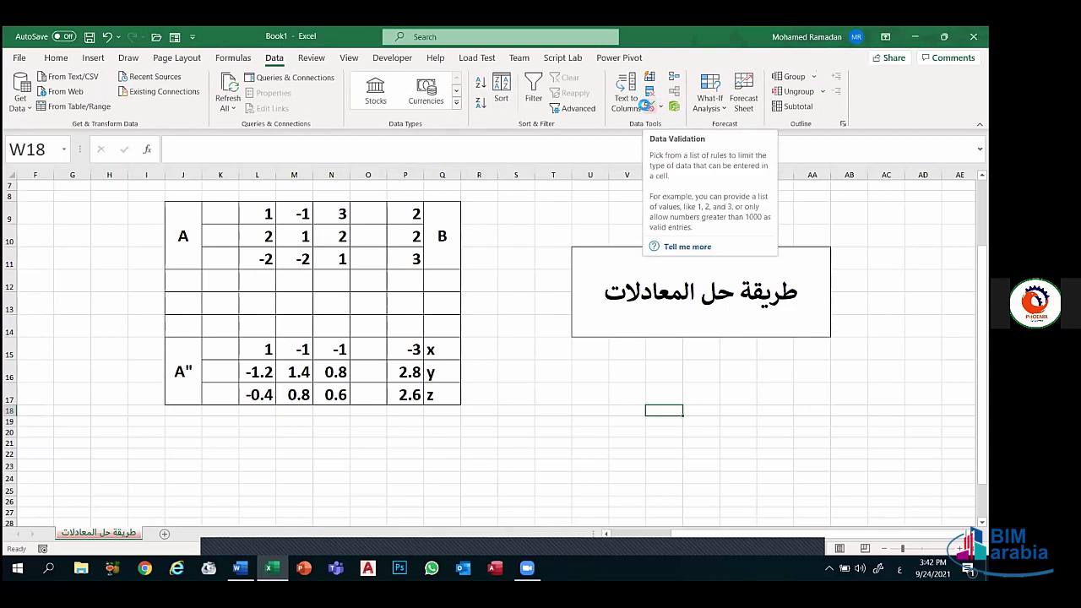
left_click(647, 108)
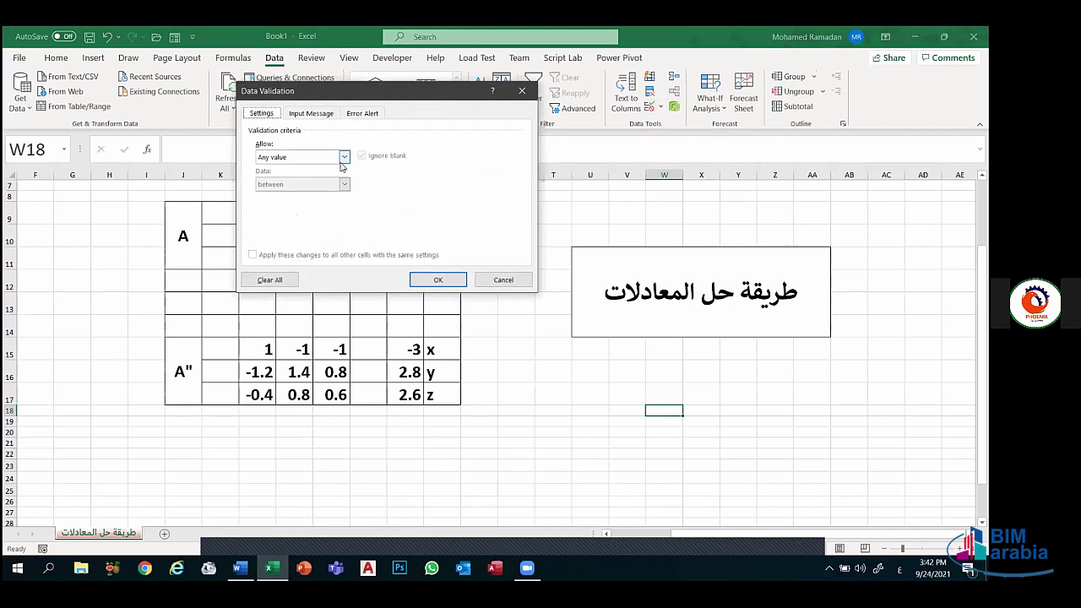
left_click(343, 158)
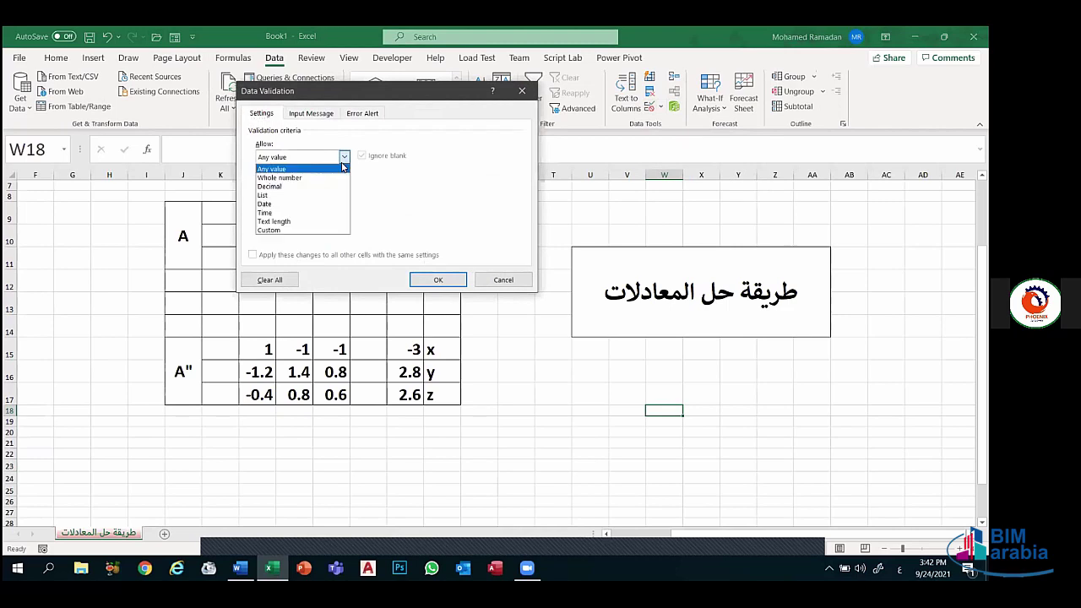
left_click(288, 197)
left_click(302, 212)
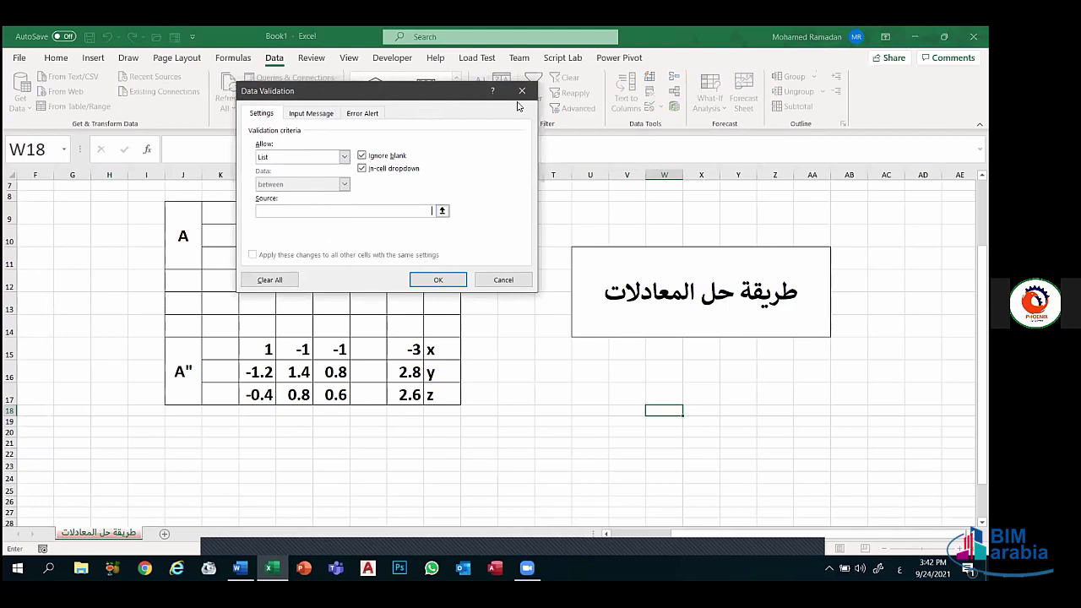
left_click(522, 90)
left_click(657, 387)
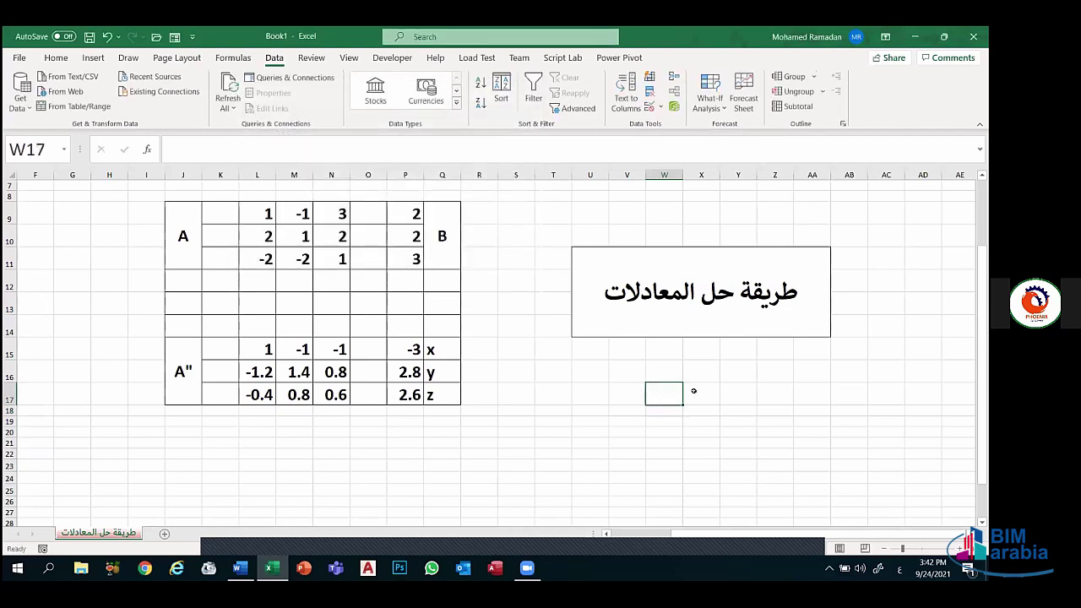
key("Right")
key("Right")
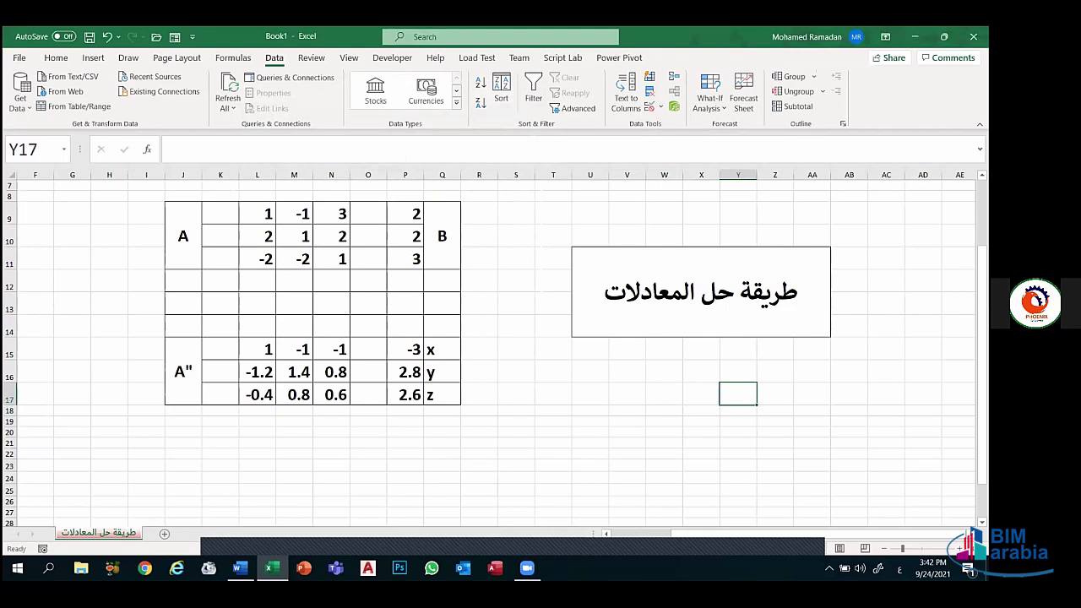
- Type five sample first names down cells AC18 to AC22, one per row
left_click(881, 413)
type("ات")
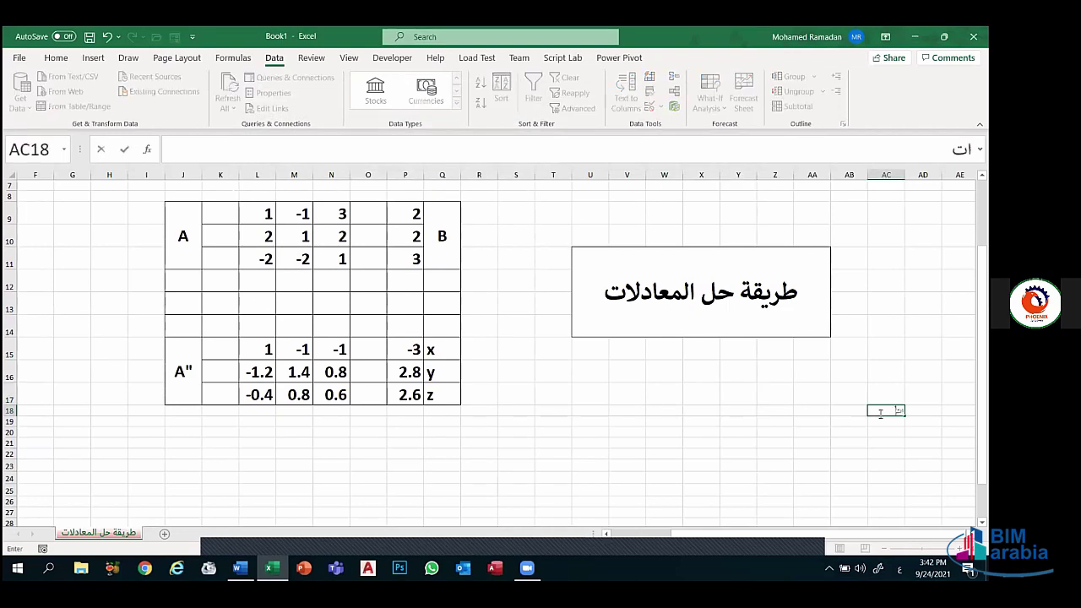
type("محمد")
key("Return")
type("احمد")
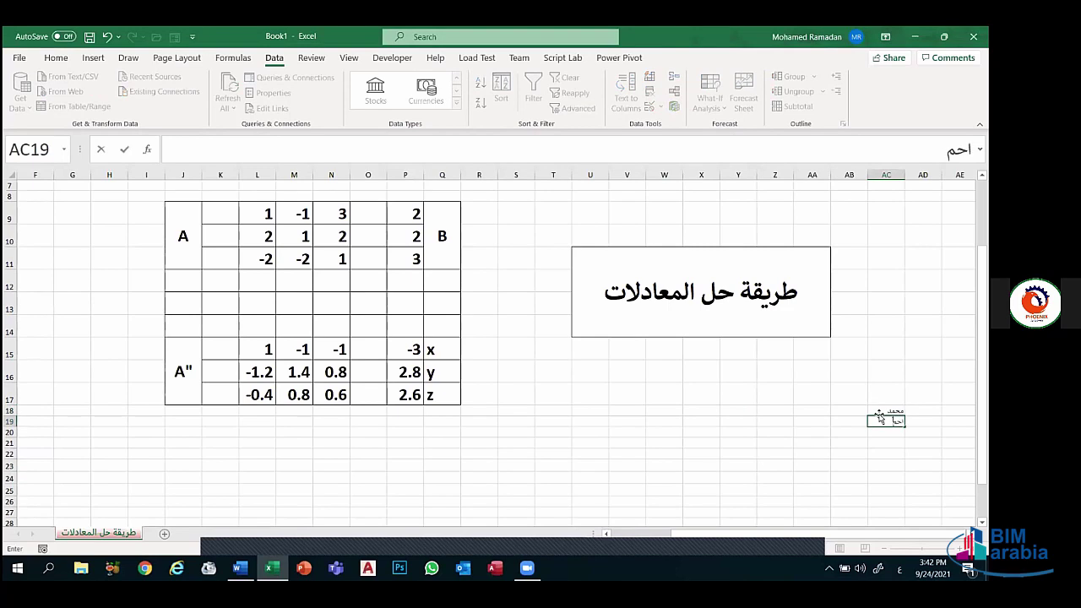
key("Return")
type("م")
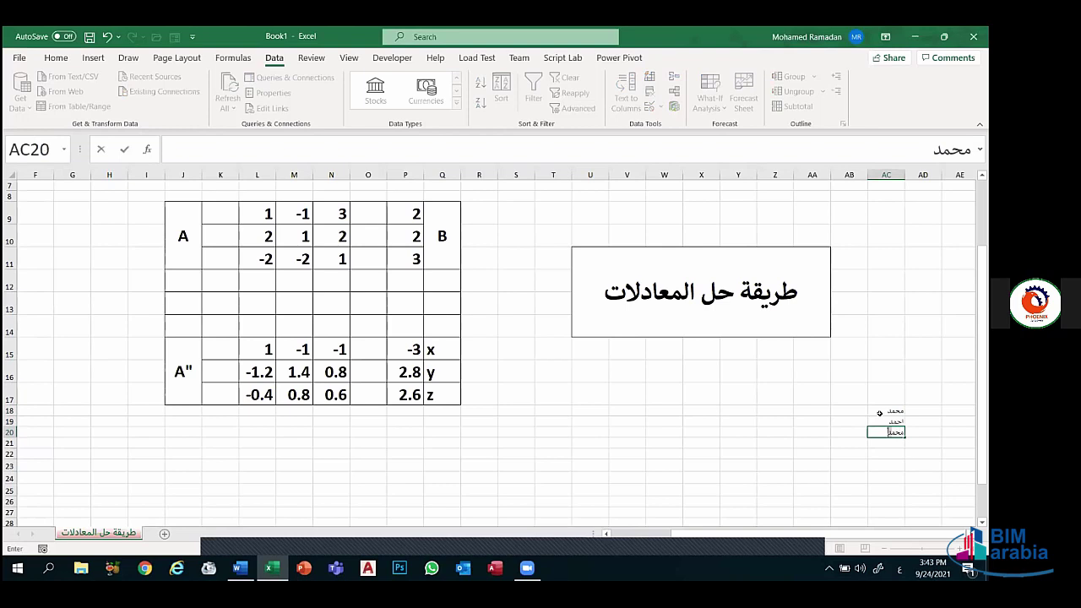
type("حمود")
key("Return")
type("مصط")
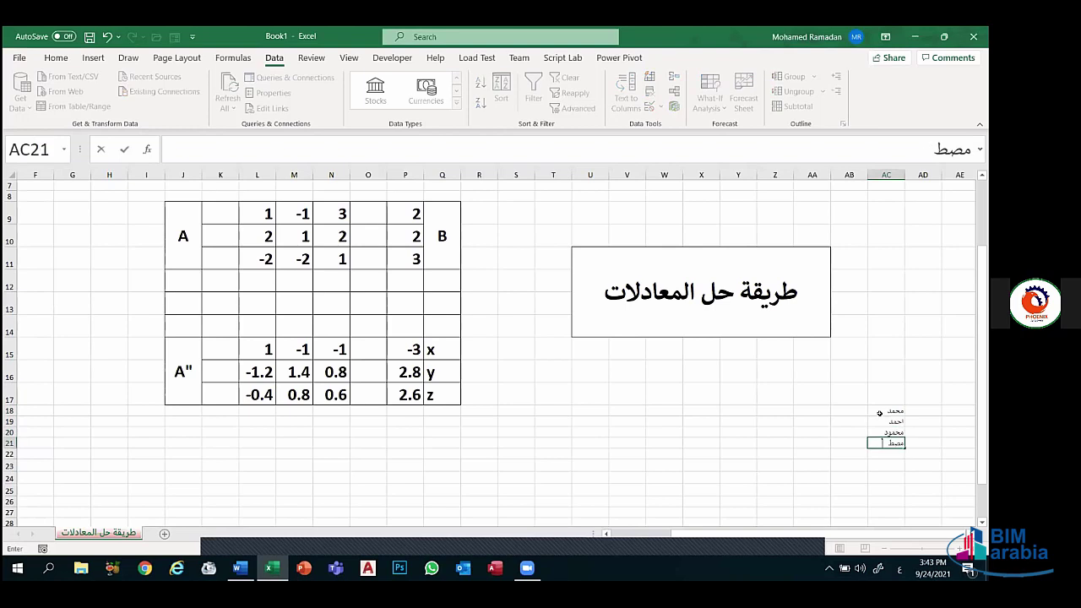
type("فى")
key("Return")
type("علي")
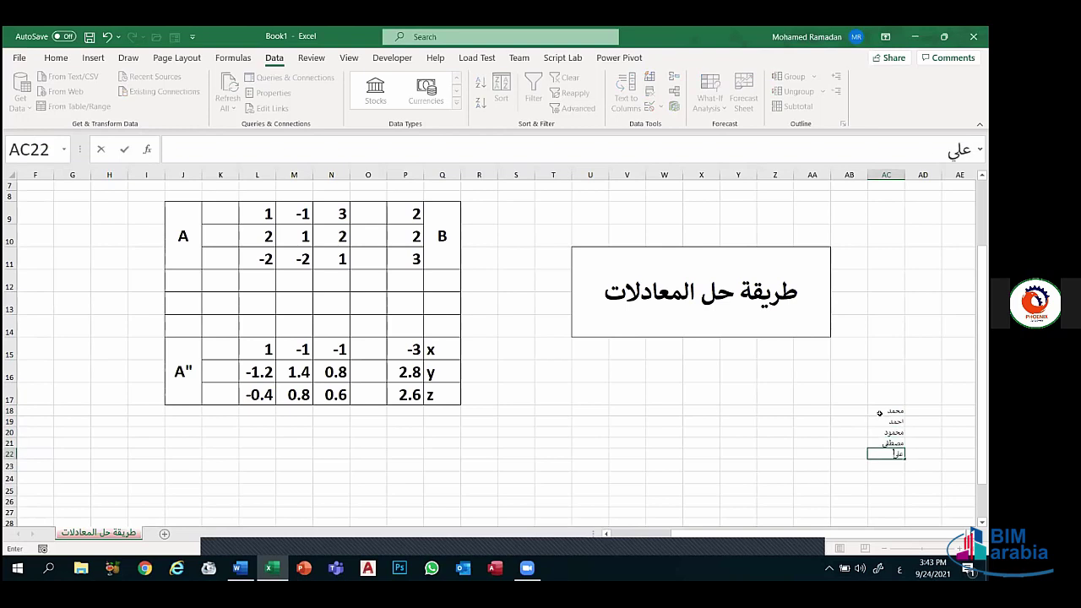
left_click(852, 429)
left_click(841, 409)
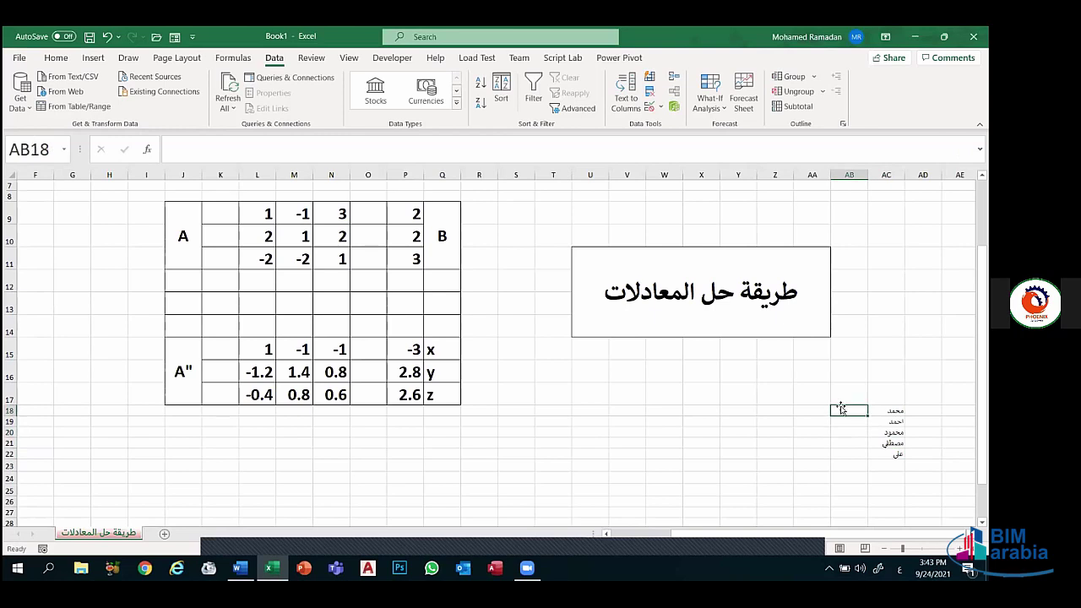
- Add List data validation to AB18 with source =$AC$18:$AC$22, then test its dropdown
left_click(650, 108)
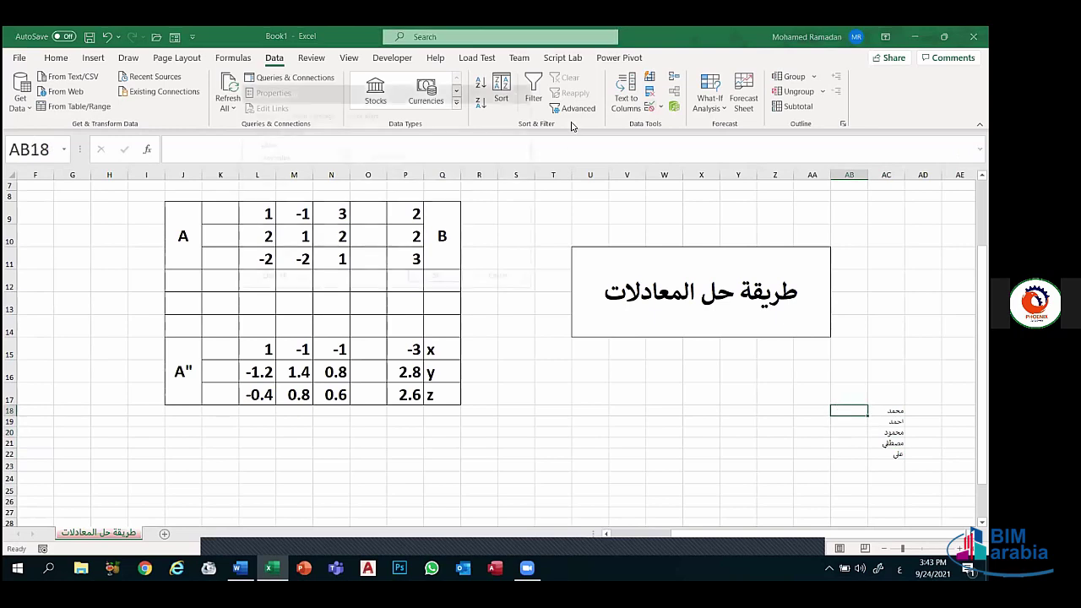
left_click(343, 157)
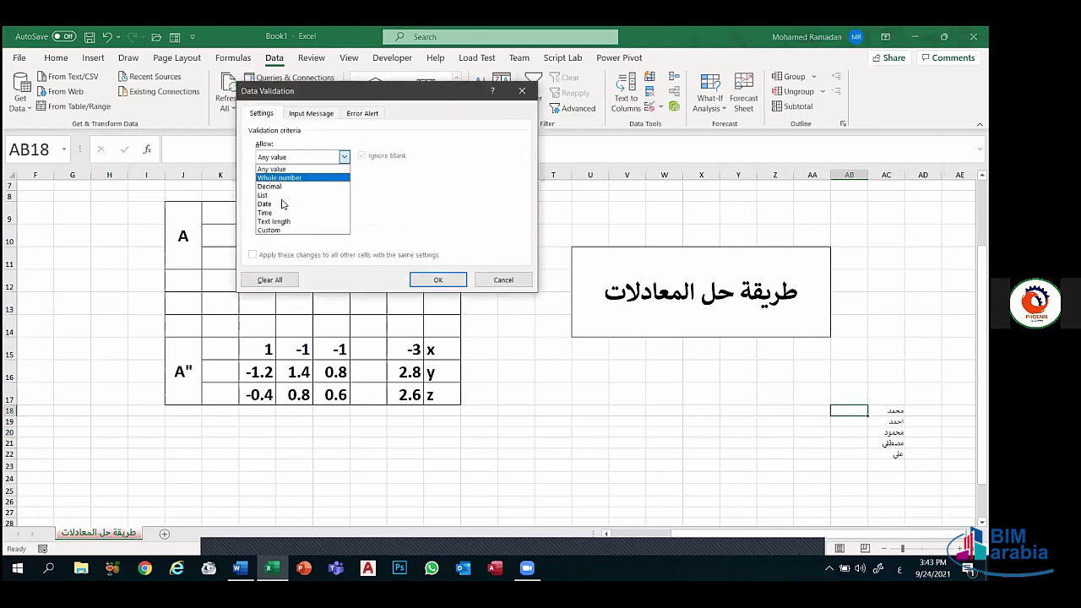
left_click(284, 199)
left_click(285, 211)
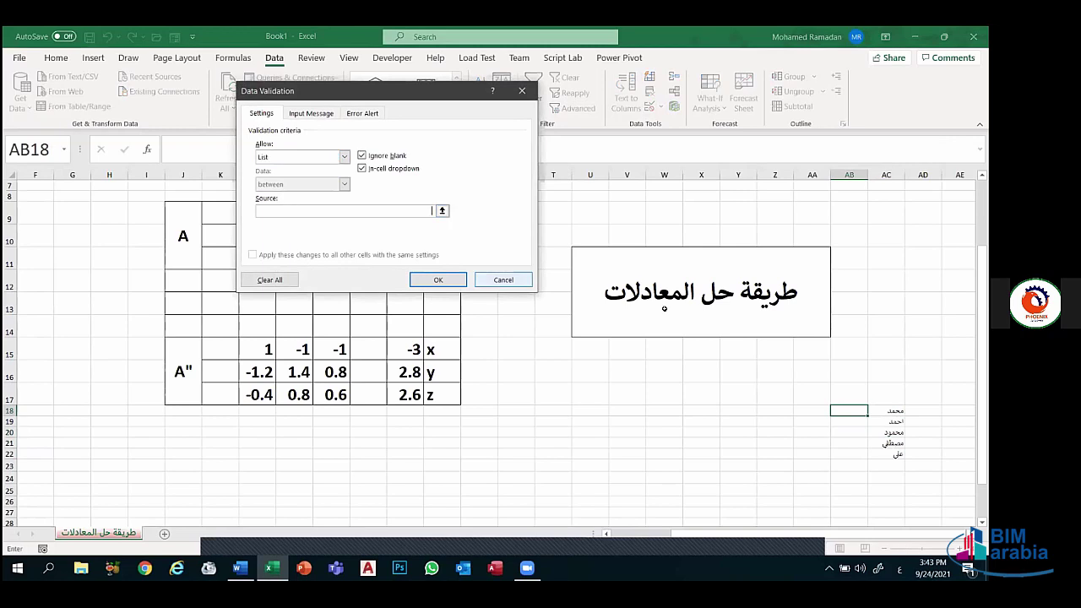
left_click_drag(886, 411, 891, 454)
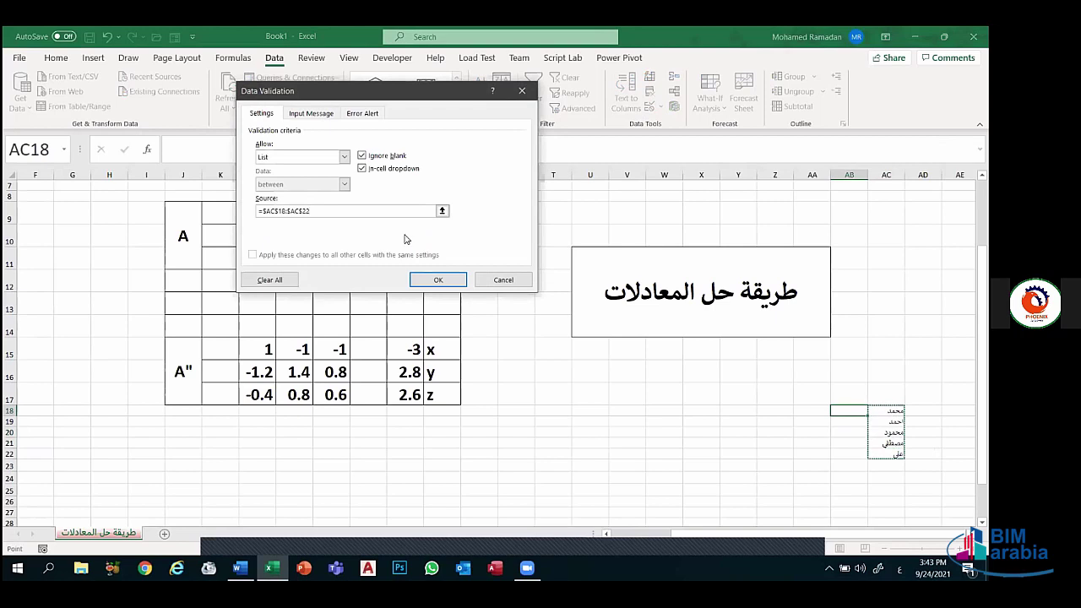
left_click(432, 279)
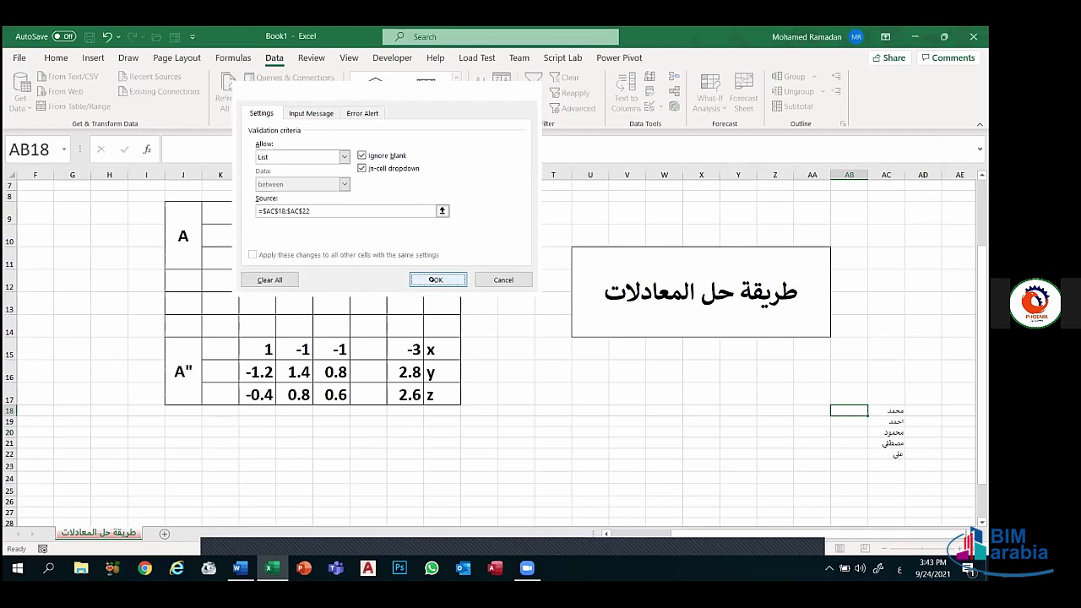
left_click(871, 411)
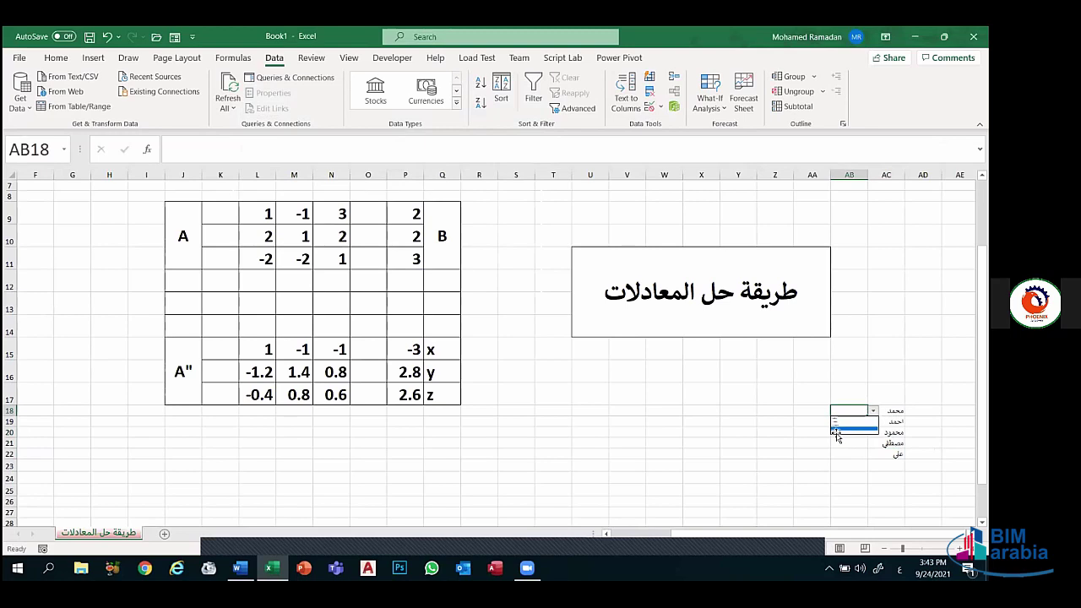
left_click(835, 431)
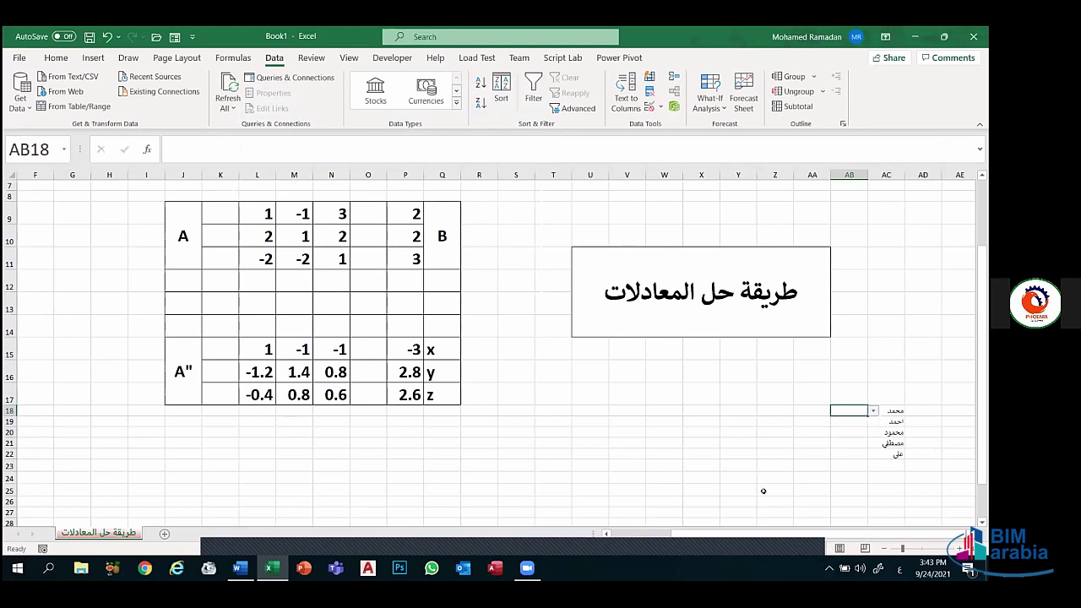
left_click(668, 422)
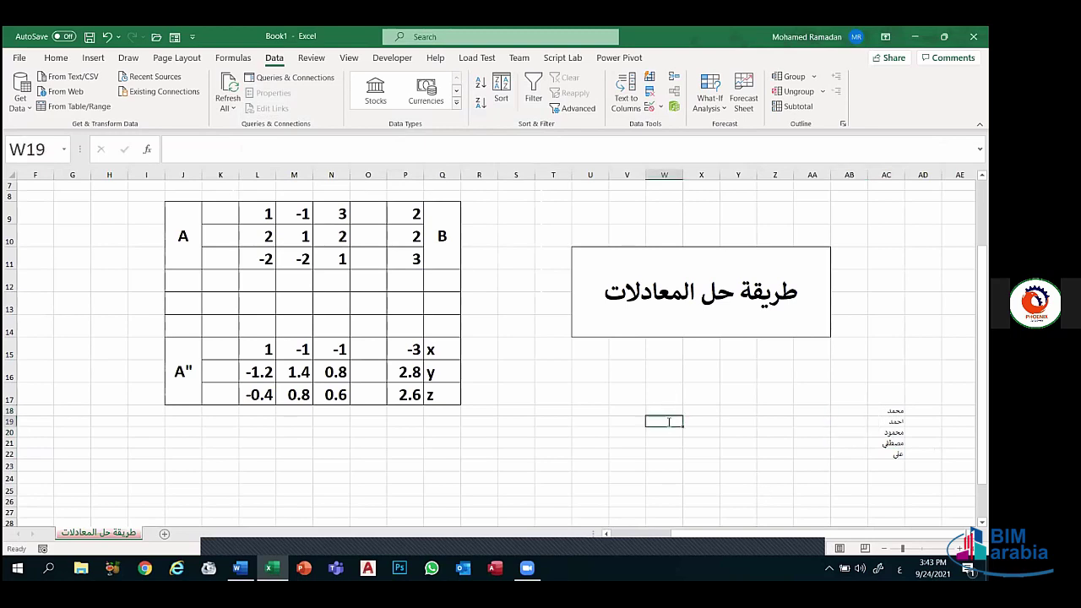
- Type اتصالات, فودافون, وي and اورانج into W19 through W22, one per row
type("اتصالات")
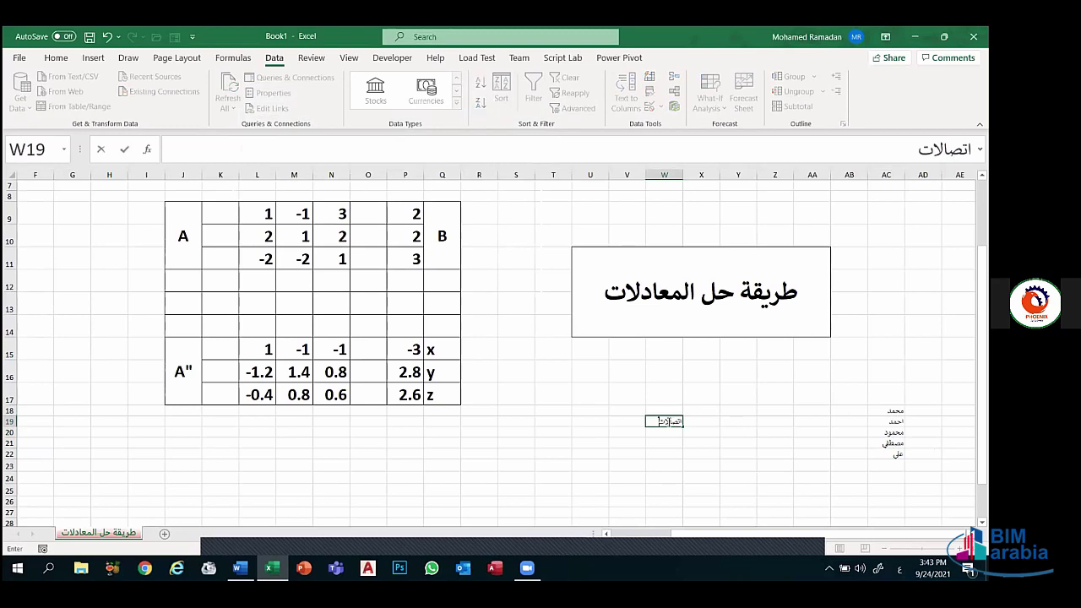
key("Return")
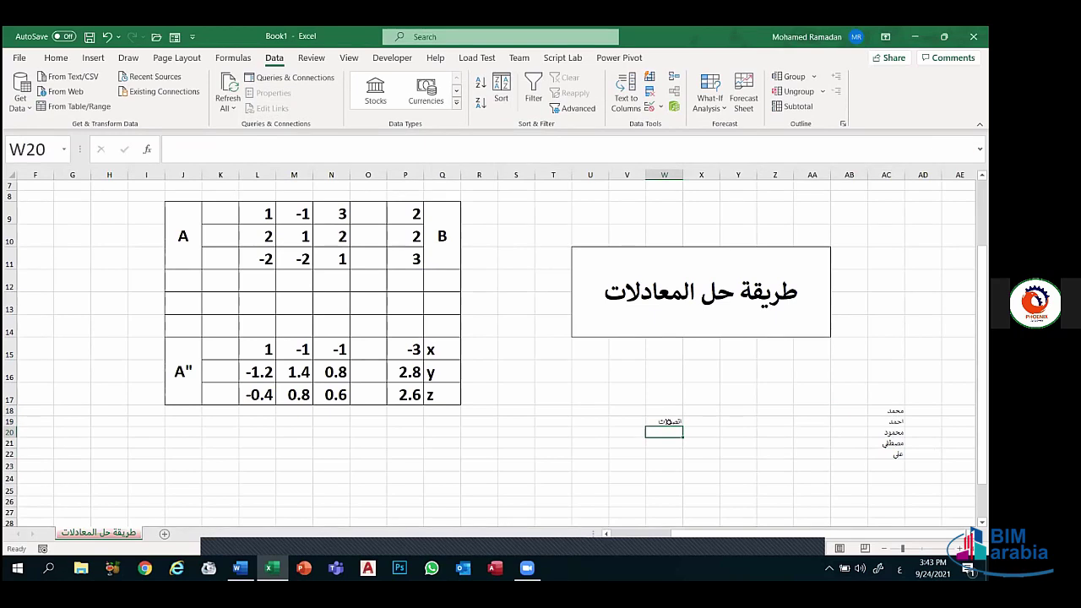
type("فودافون")
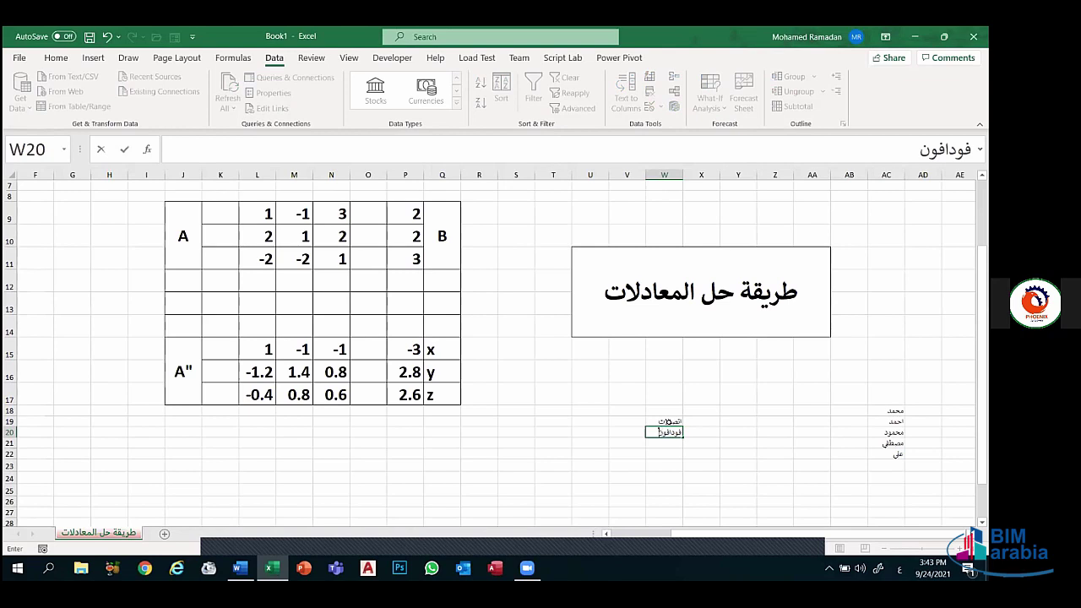
key("Return")
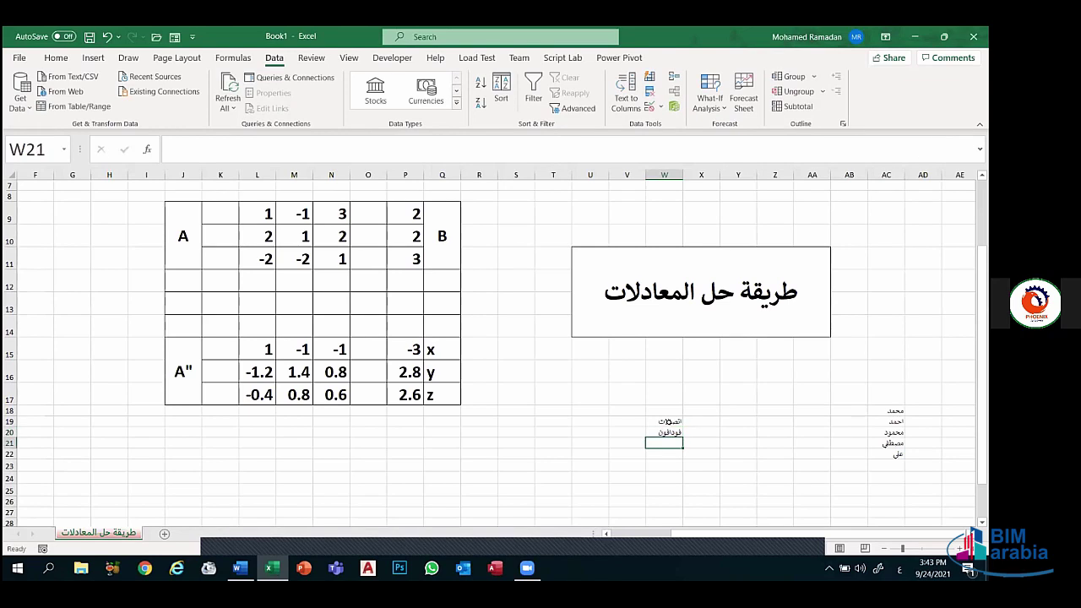
type("وي")
key("Return")
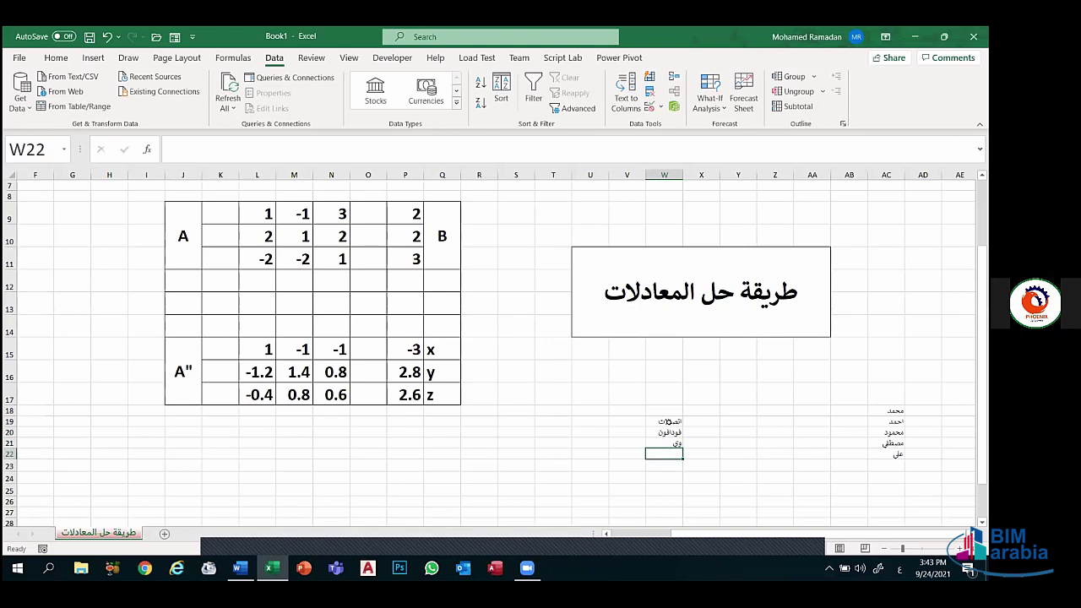
type("اوران")
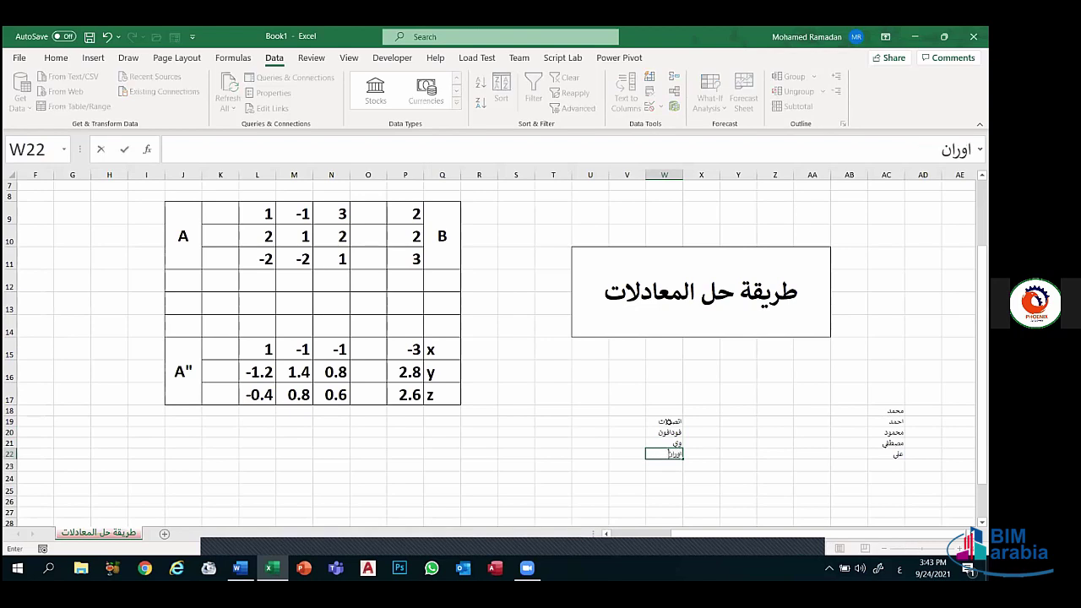
type("ج")
left_click(617, 416)
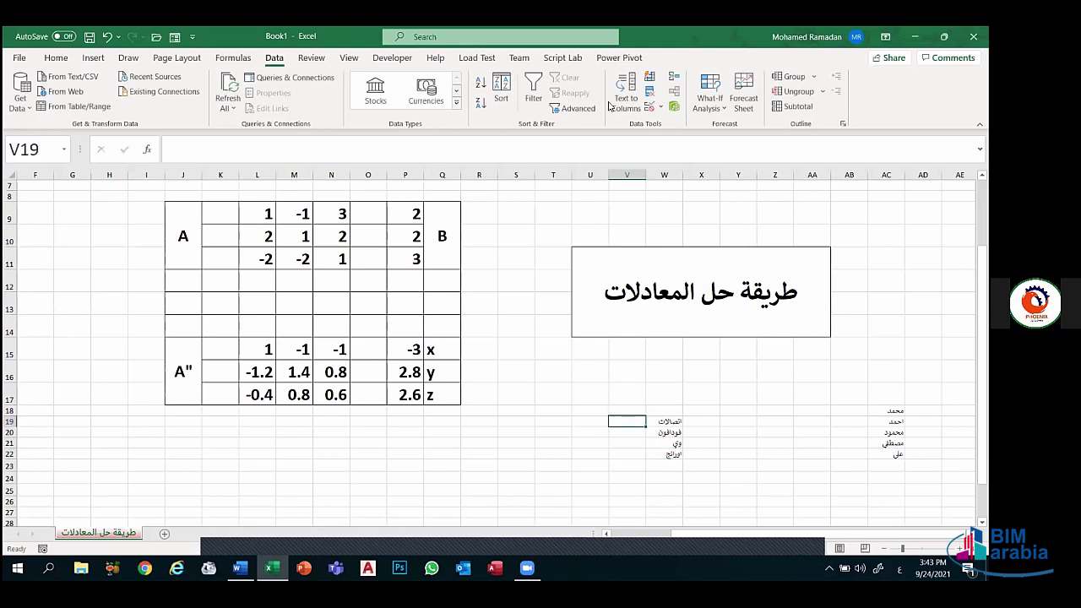
- Apply List validation to V19 with source =$W$19:$W$22, then test the company dropdown
left_click(647, 108)
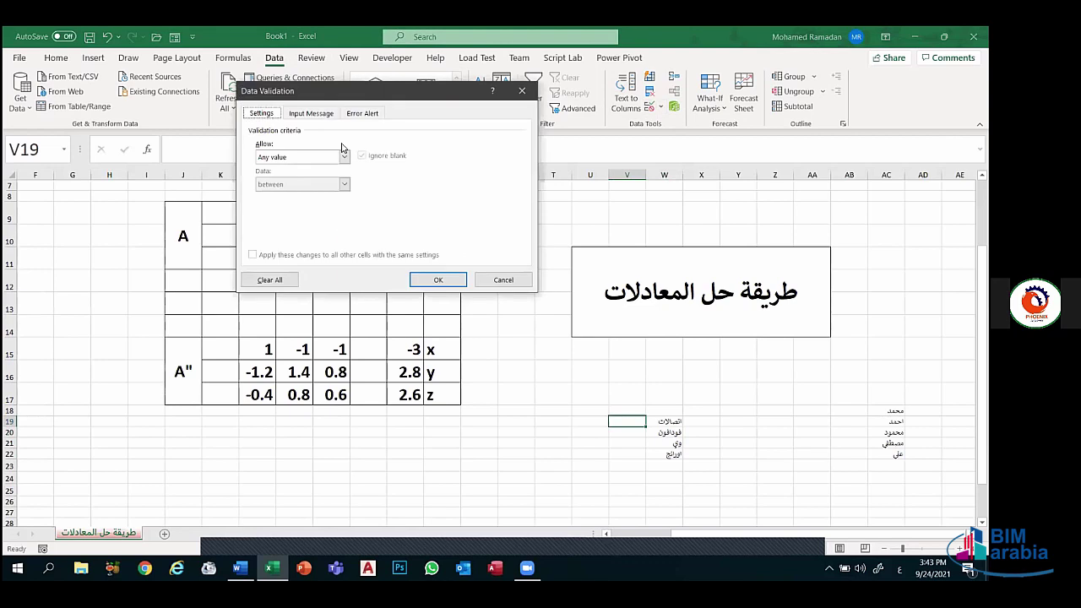
left_click(345, 158)
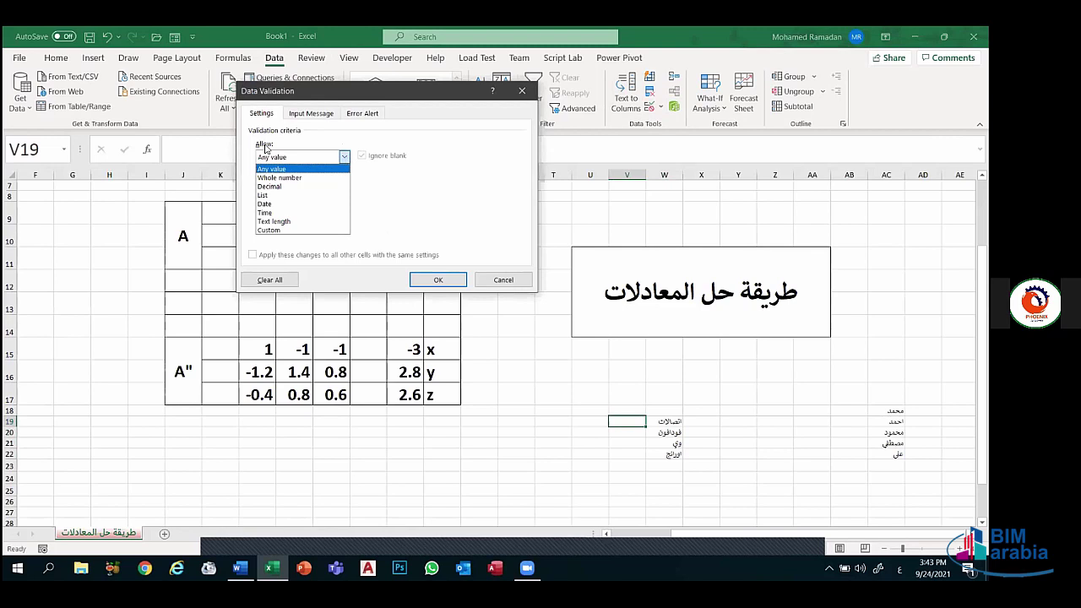
left_click(269, 196)
left_click(285, 211)
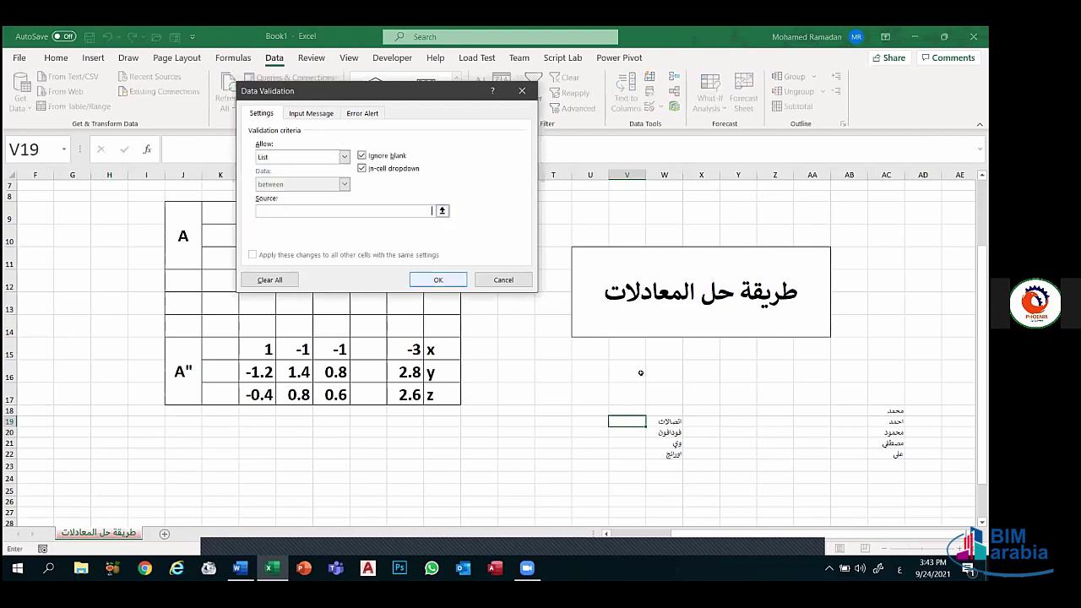
left_click_drag(658, 419, 672, 454)
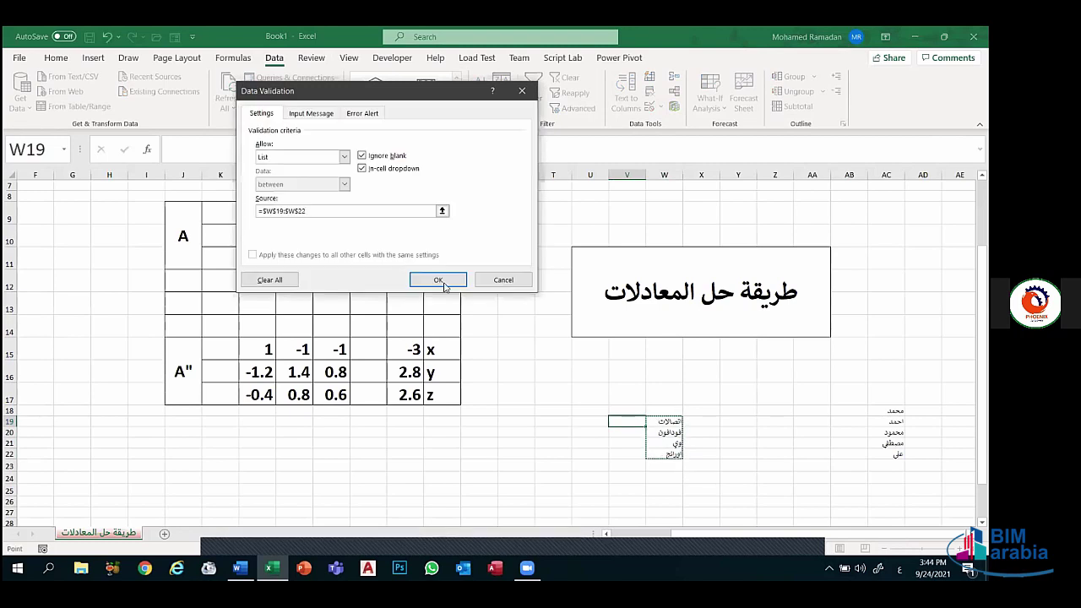
left_click(438, 280)
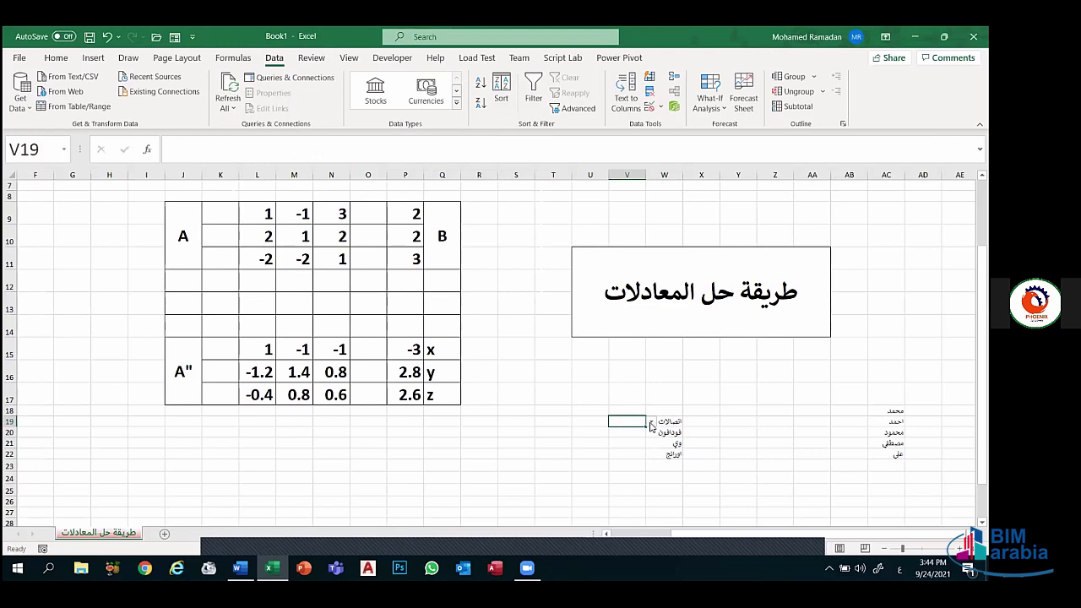
left_click(651, 421)
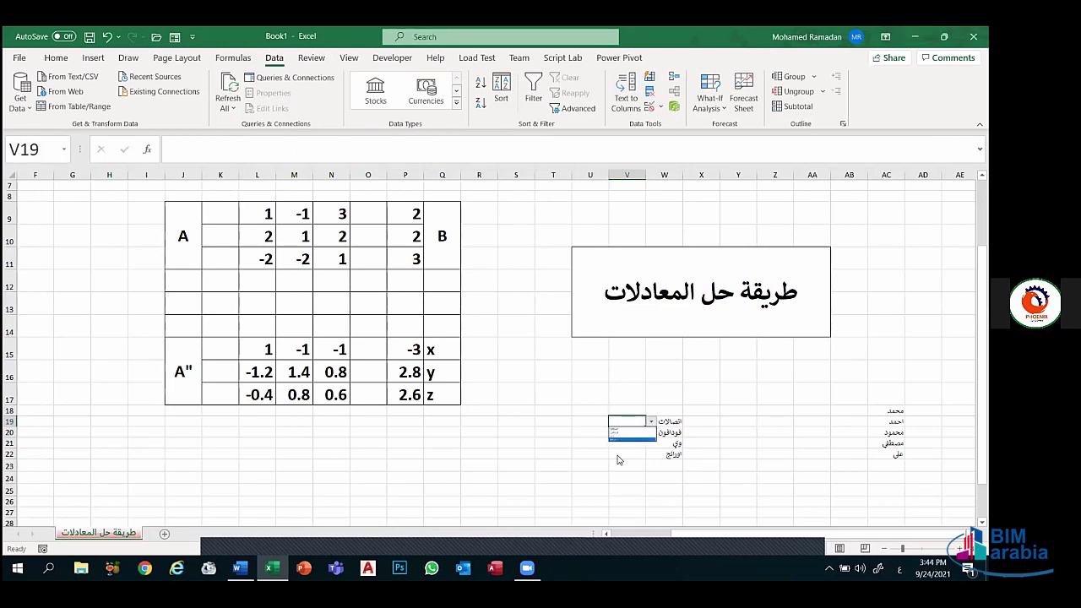
left_click(618, 460)
left_click(617, 463)
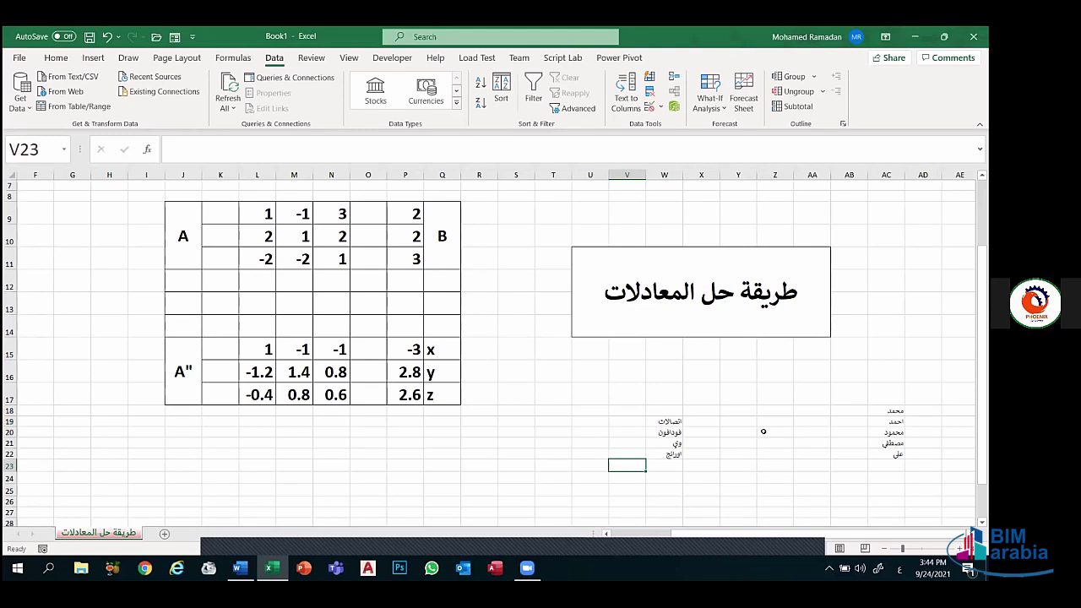
- Undo five recent changes to remove the lists, then try the Stocks data type
left_click(107, 38)
left_click(107, 37)
left_click(107, 37)
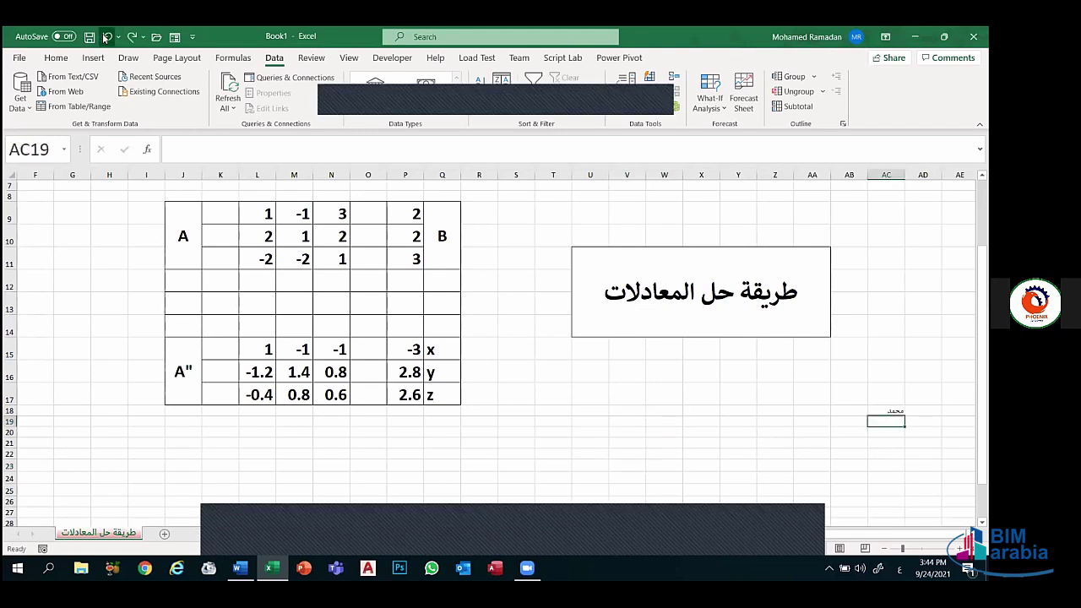
left_click(106, 37)
left_click(107, 37)
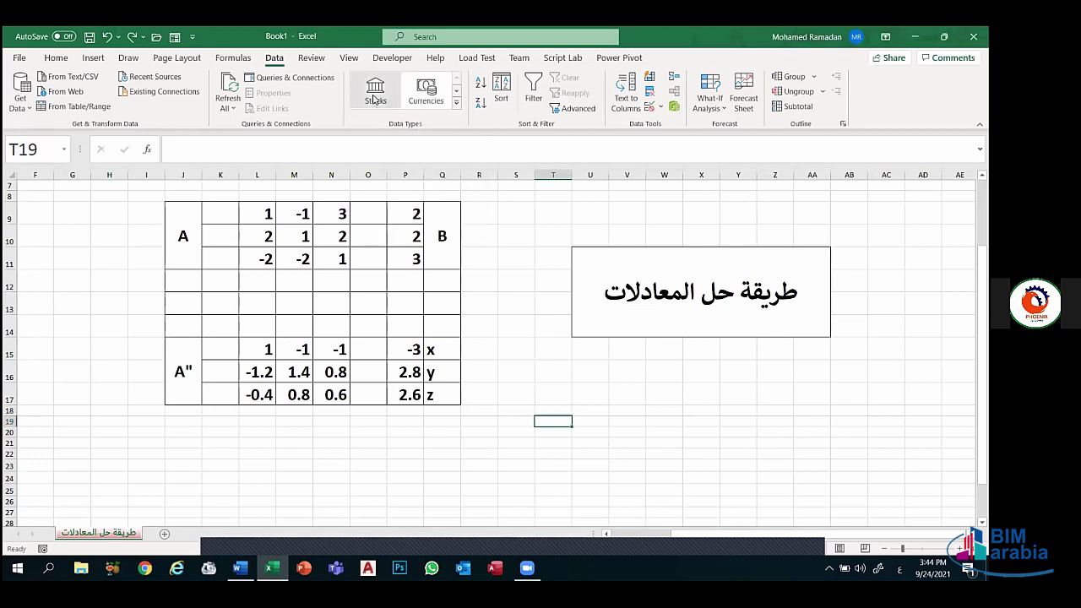
left_click(374, 100)
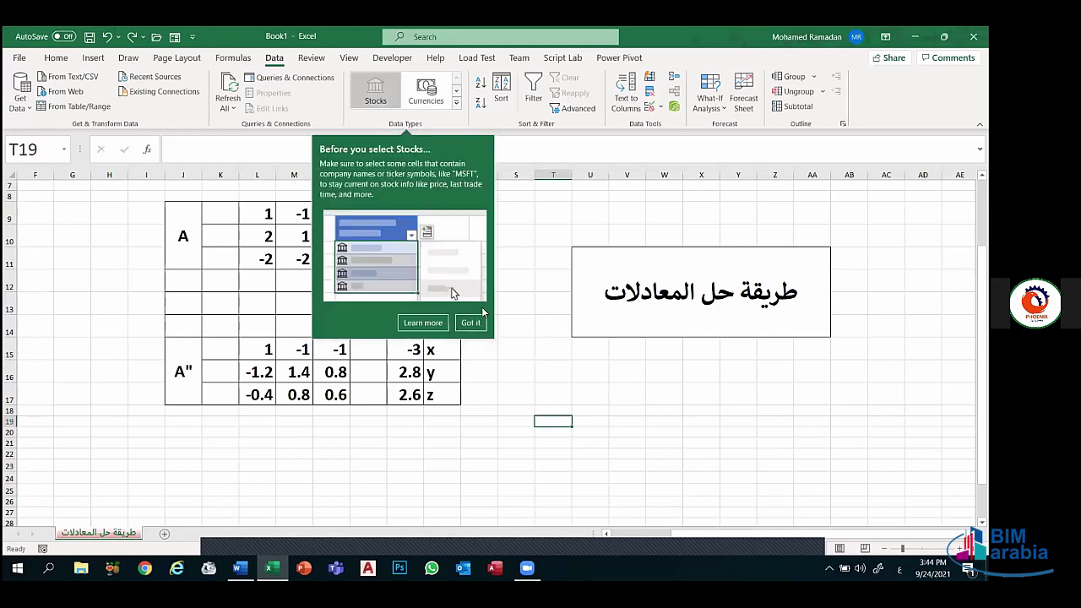
- Read and close the Stocks data-type help, then browse the Review, View, Formulas and Page Layout tabs
left_click(438, 329)
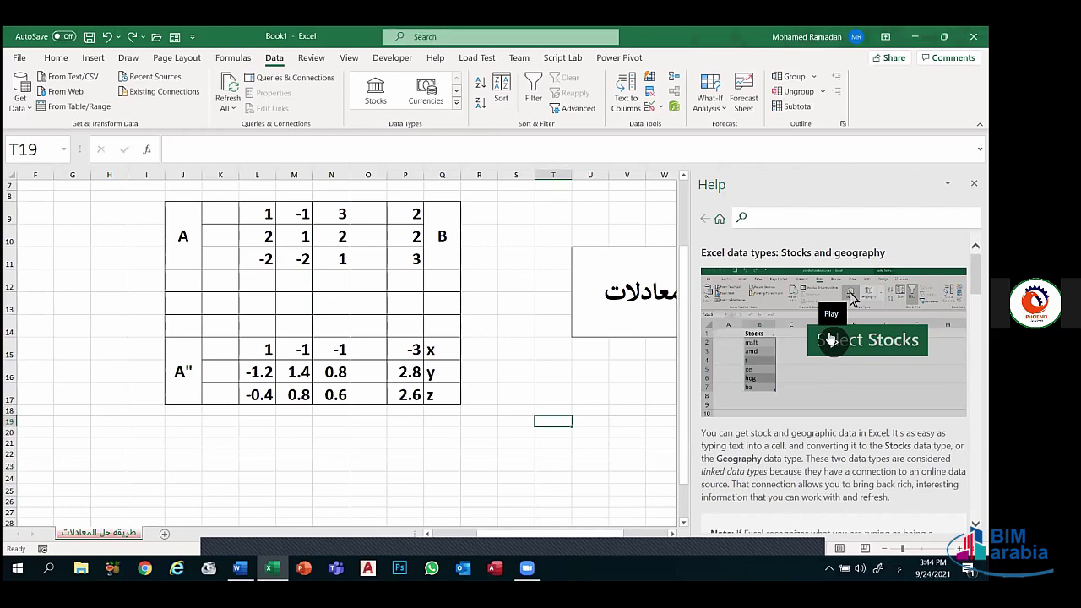
left_click(974, 183)
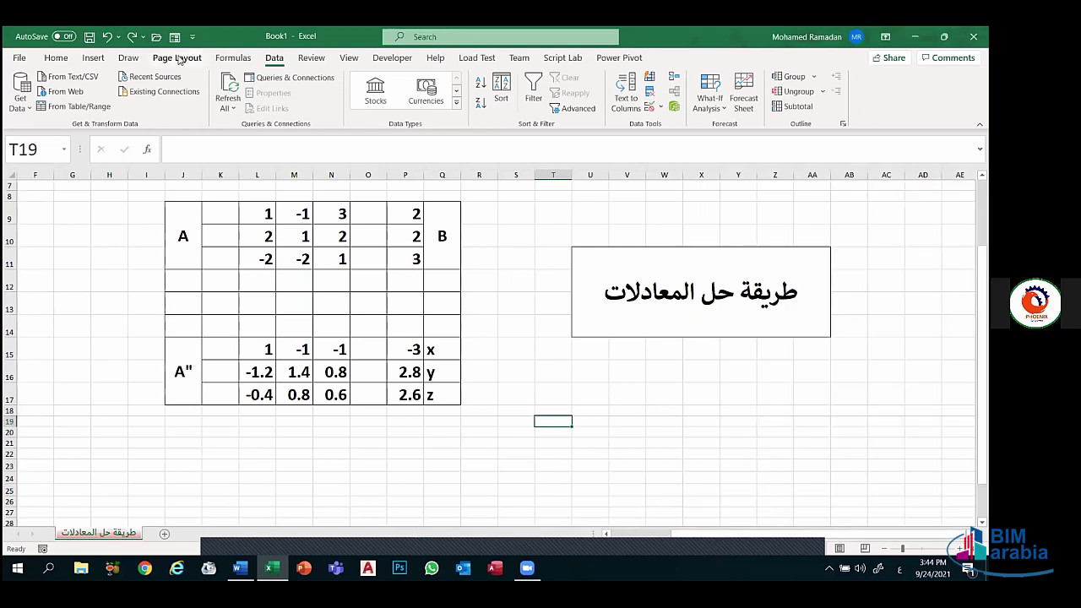
left_click(311, 57)
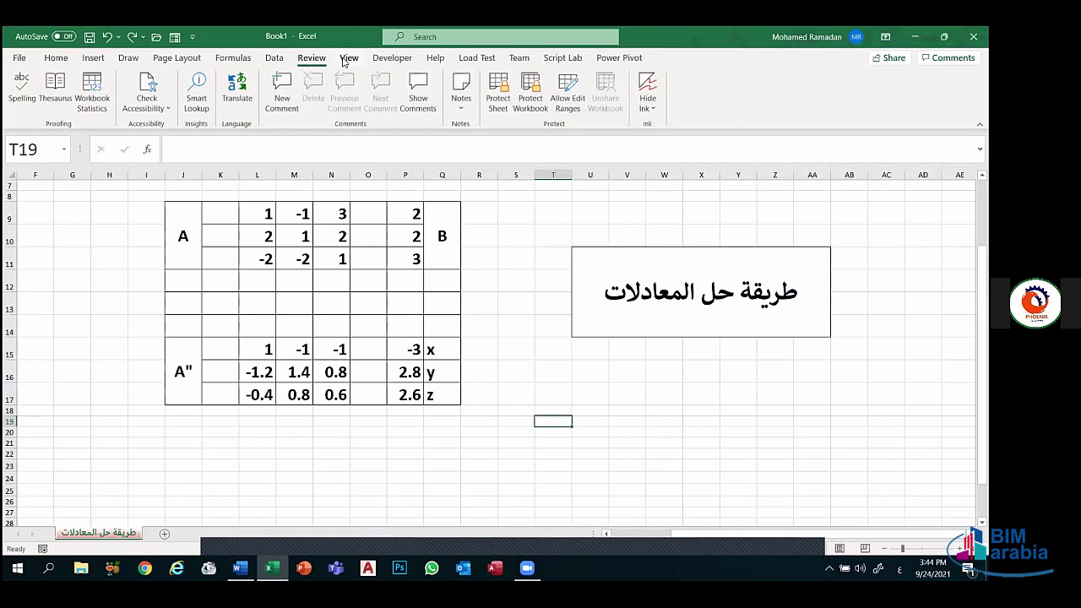
left_click(346, 59)
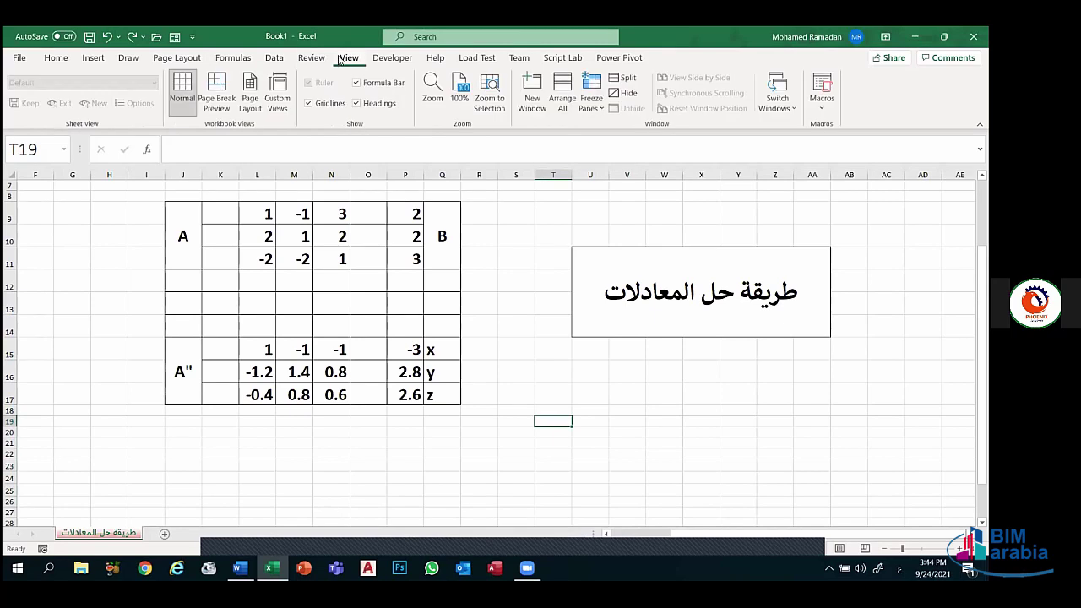
left_click(311, 57)
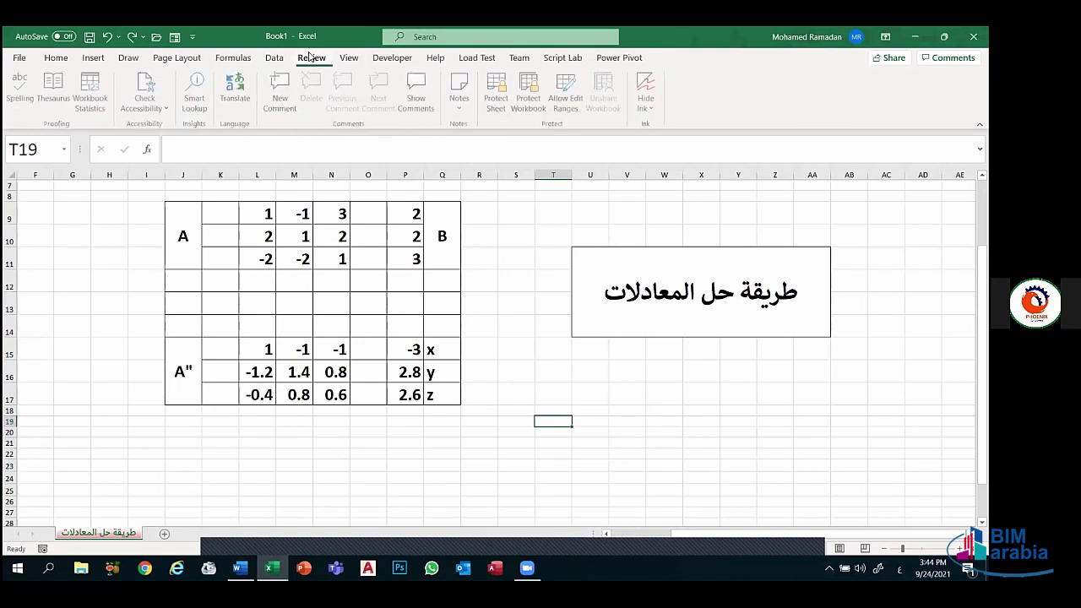
left_click(233, 57)
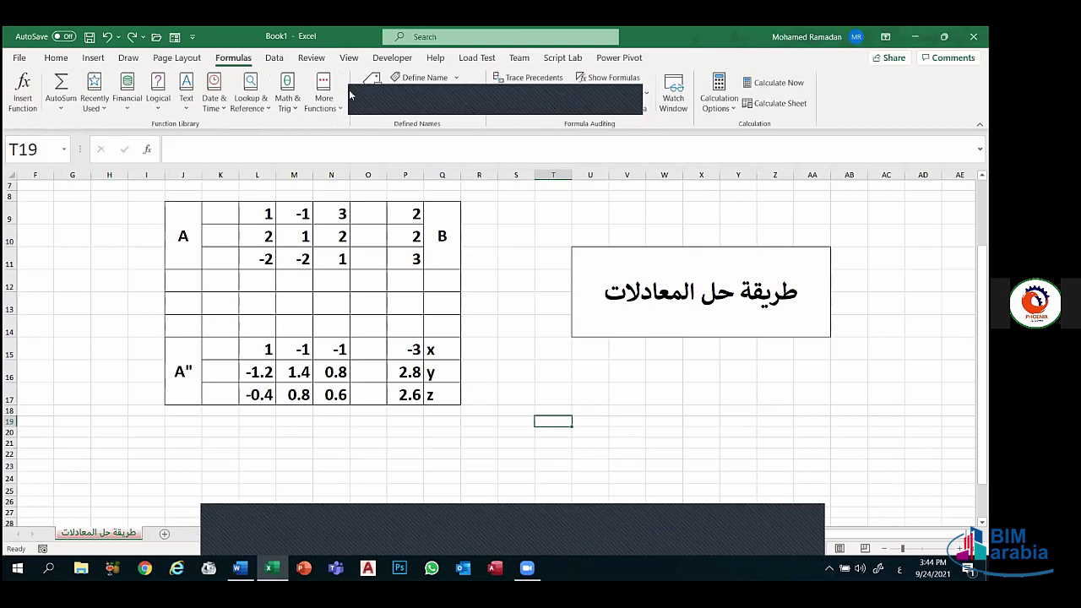
left_click(177, 57)
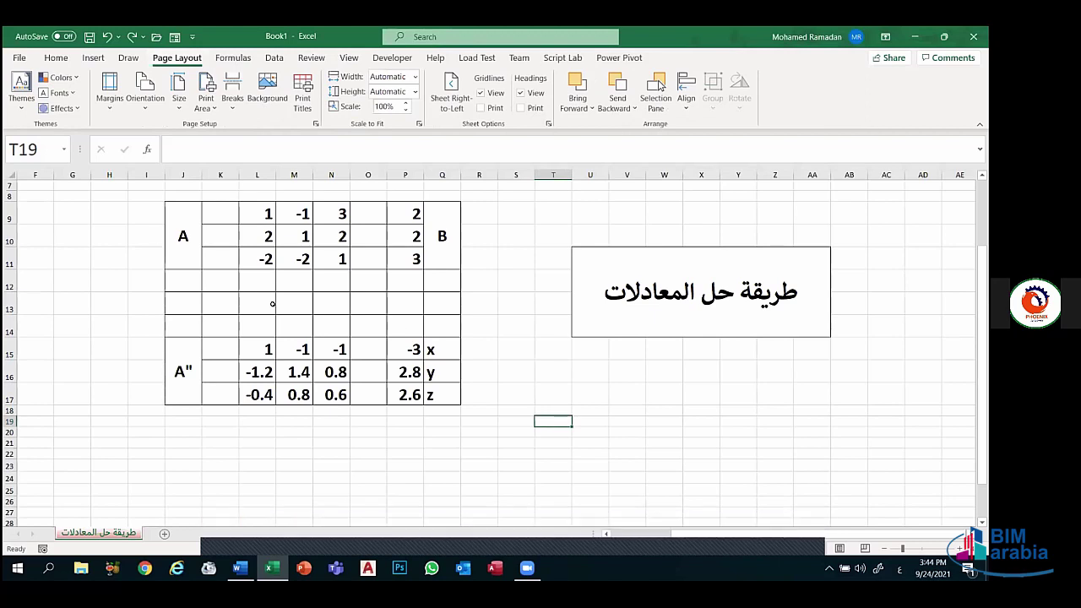
- Set J9:Q17 as the print area and scale the page to fit 1 page wide by 1 tall
mouse_move(183, 211)
left_mouse_down()
mouse_move(410, 372)
mouse_move(430, 372)
left_mouse_up()
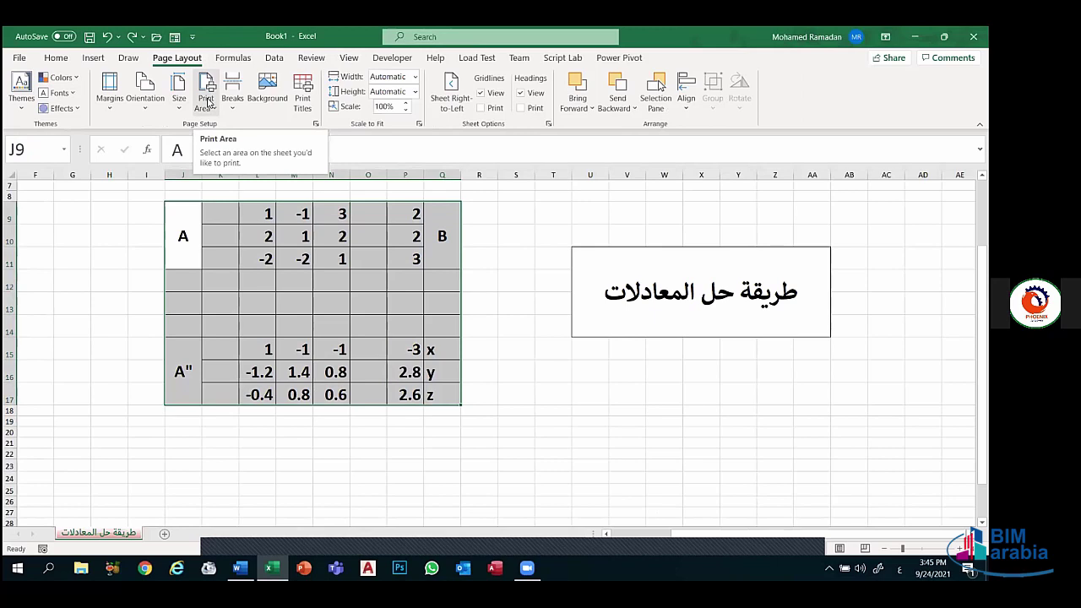
left_click(208, 102)
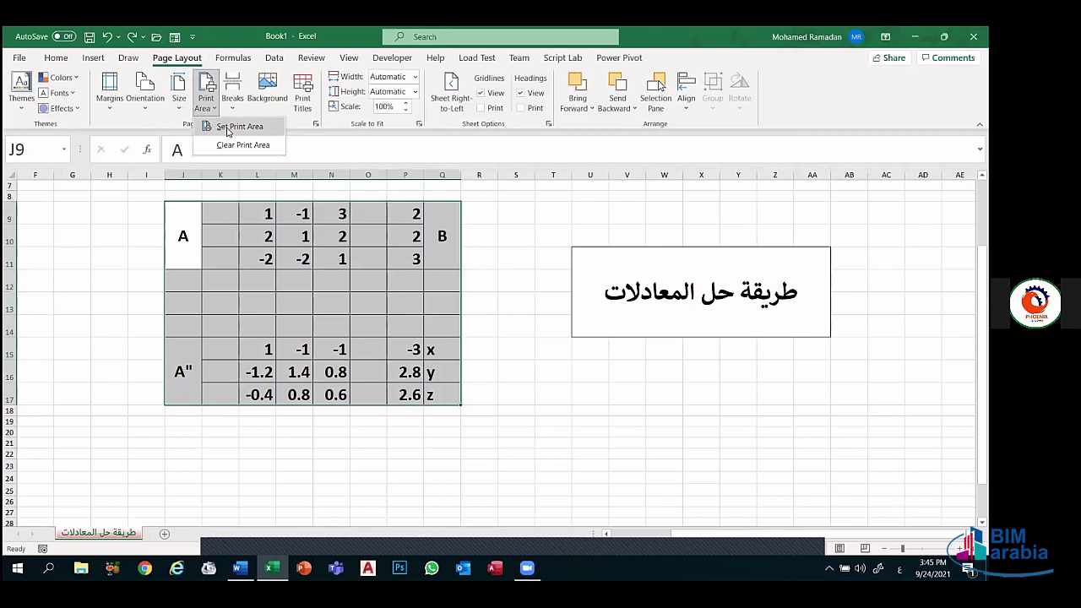
left_click(227, 128)
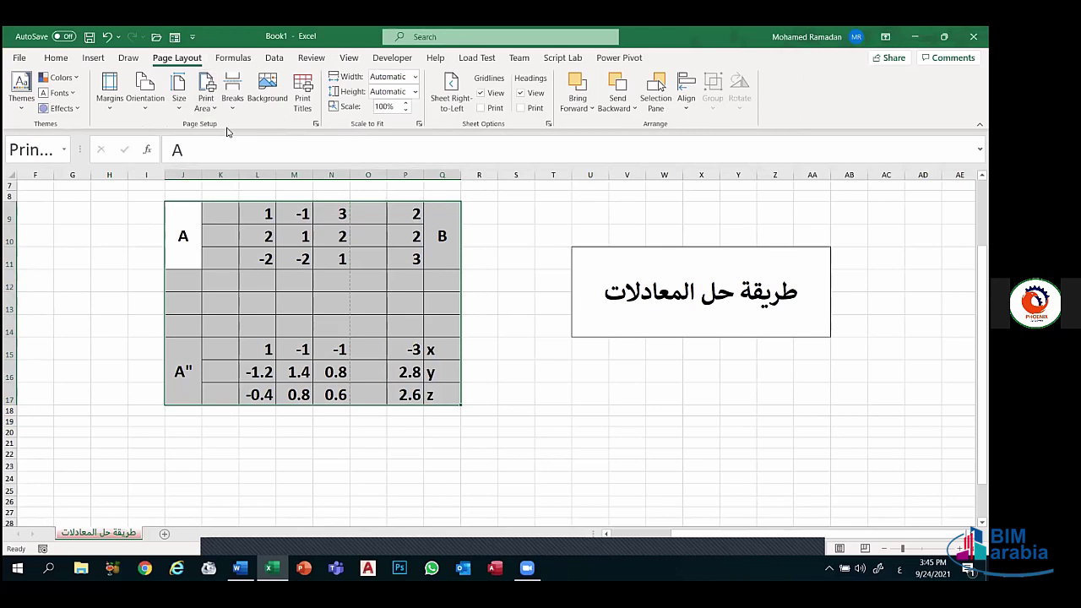
left_click(308, 107)
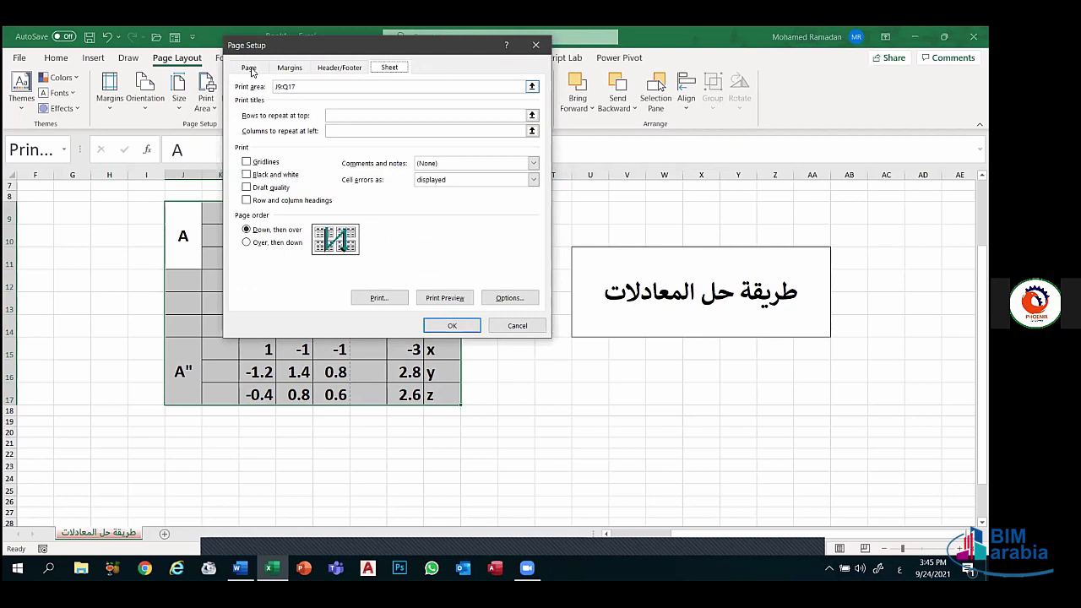
left_click(249, 68)
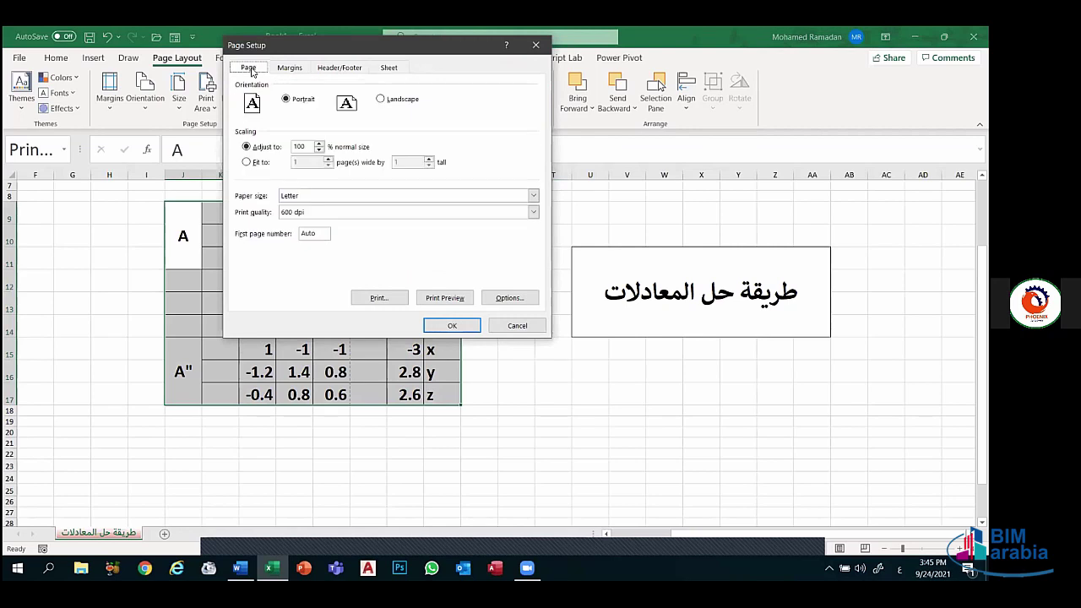
left_click(246, 163)
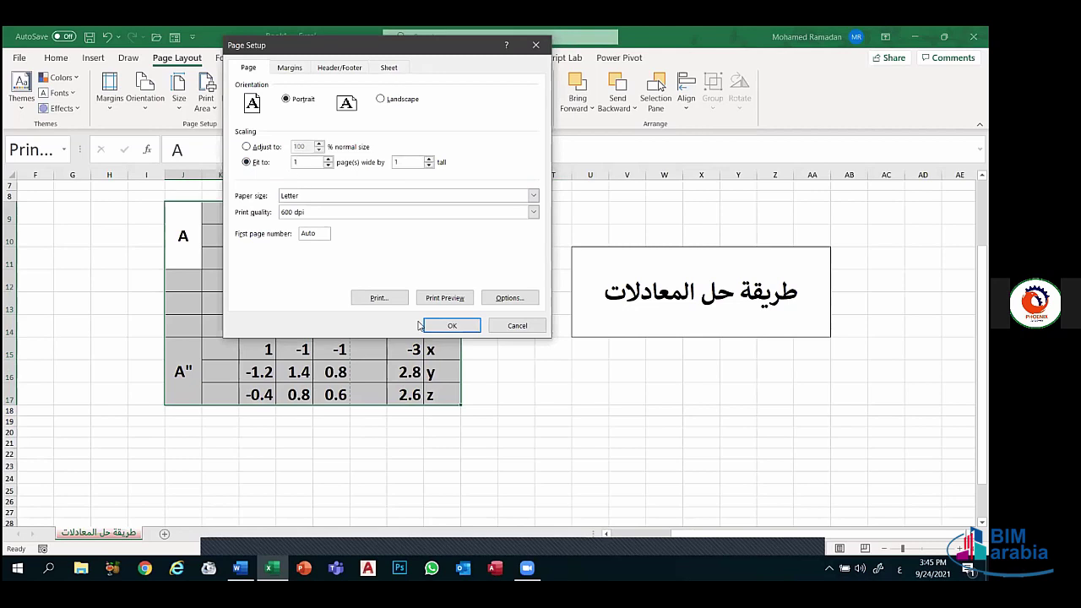
left_click(445, 325)
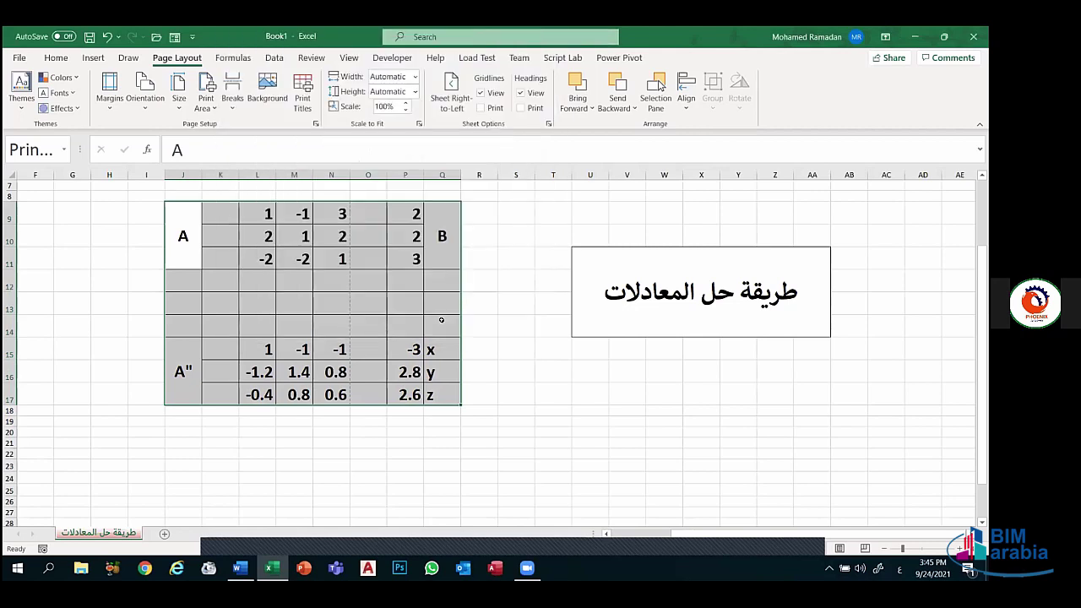
- Remove the stray letter and undo twice to restore the A label in J9
type("حا")
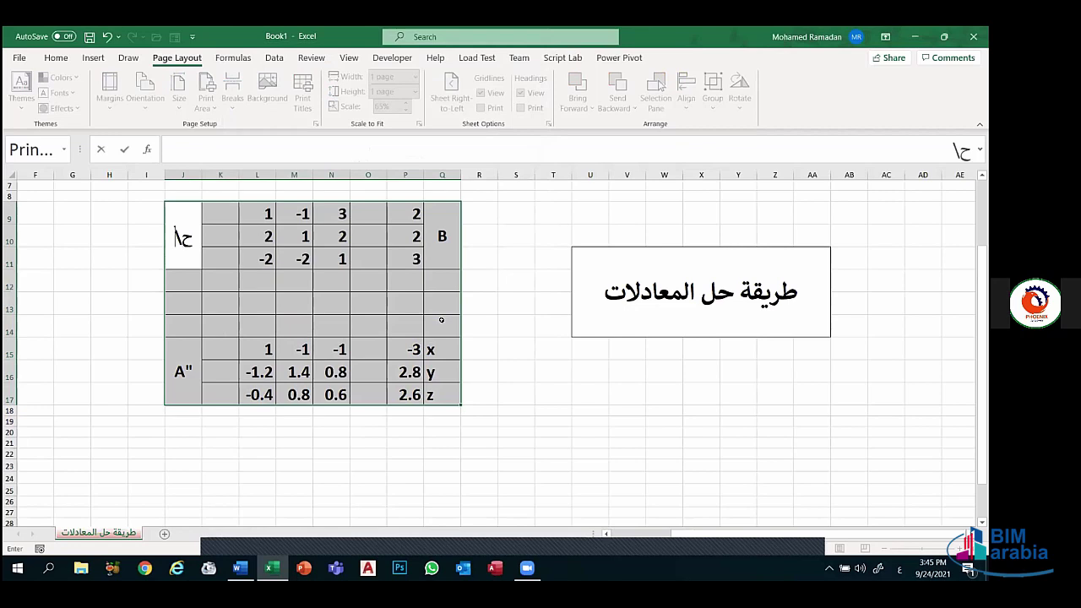
key("BackSpace")
left_click(489, 342)
left_click(106, 37)
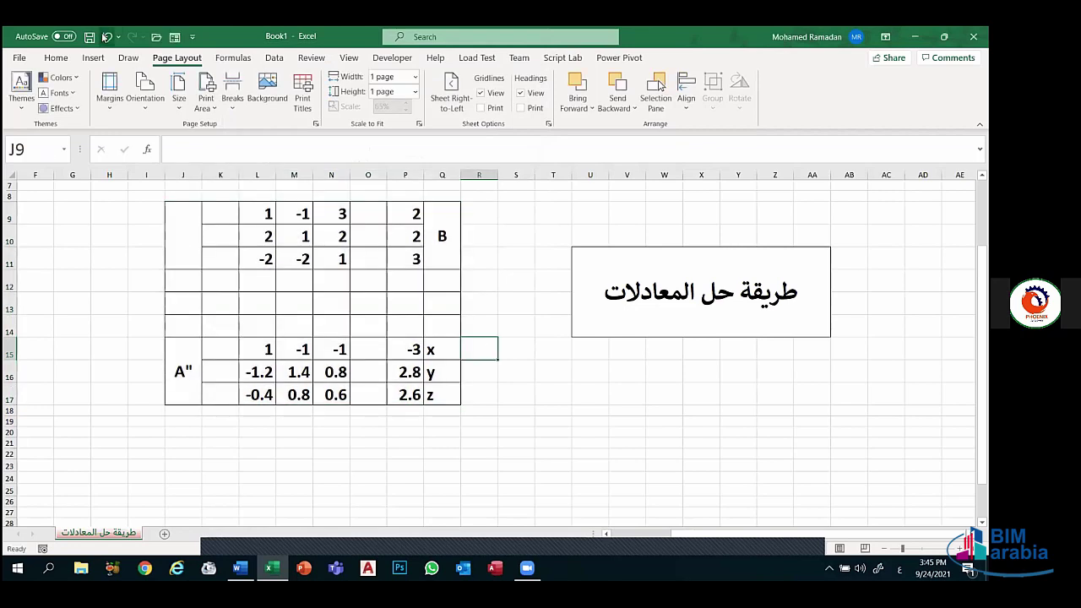
left_click(105, 37)
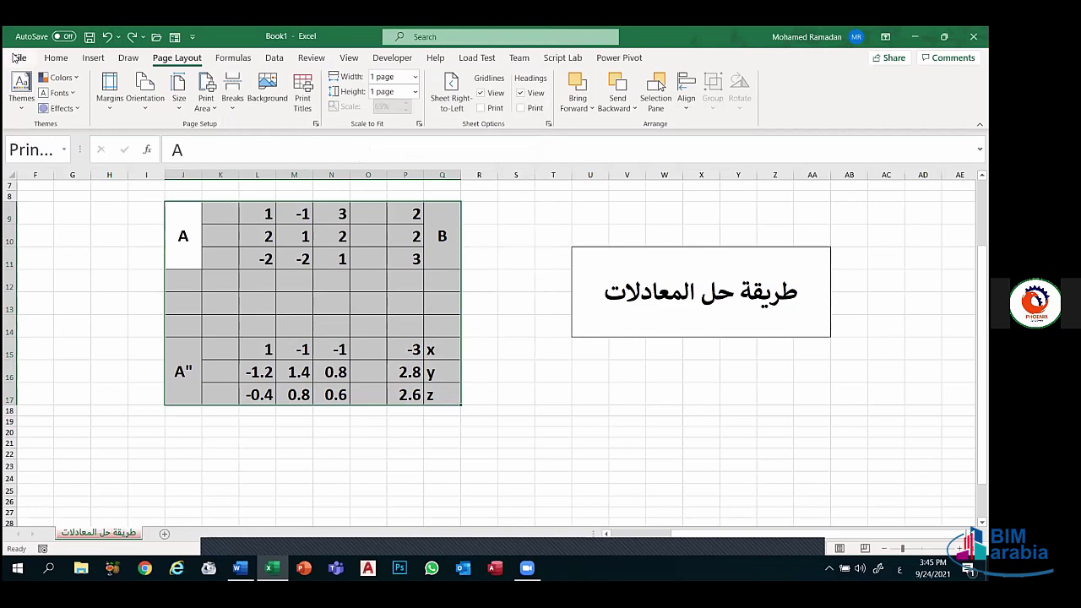
- Preview the sheet's printout on one page, then return to the worksheet
left_click(19, 57)
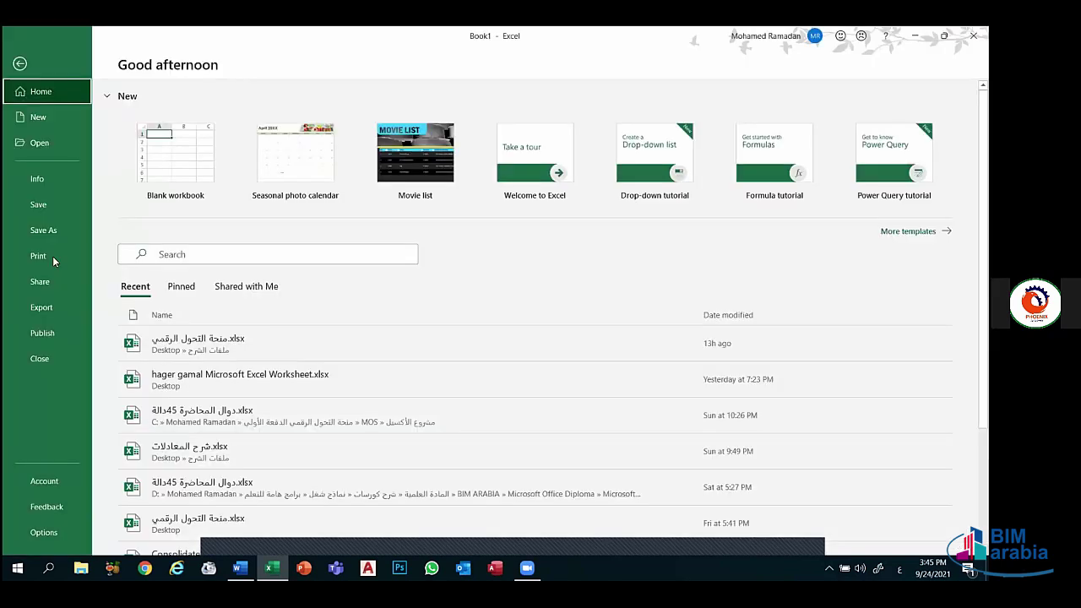
left_click(52, 258)
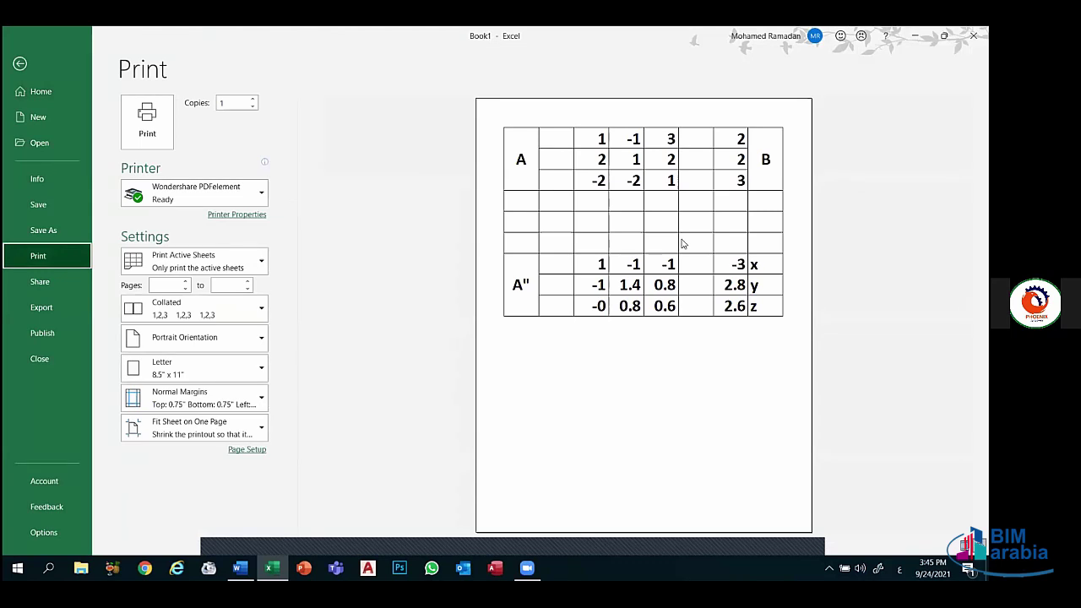
key("Escape")
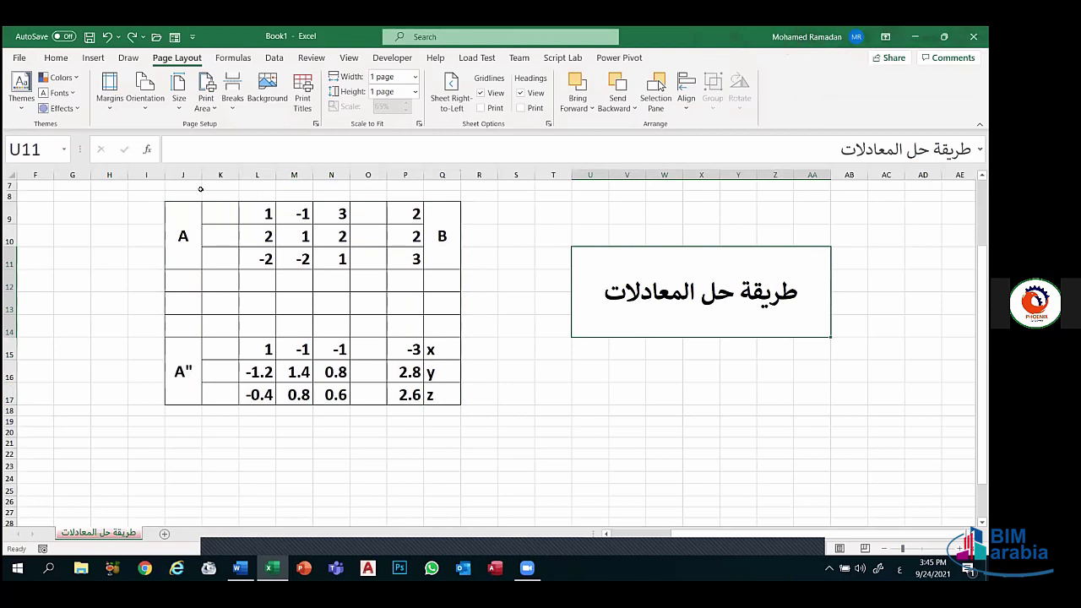
- Type the headings المسلسل, الاسم and المادة into J8, K8 and L8
mouse_move(189, 186)
left_mouse_down()
mouse_move(128, 186)
mouse_move(189, 193)
left_mouse_up()
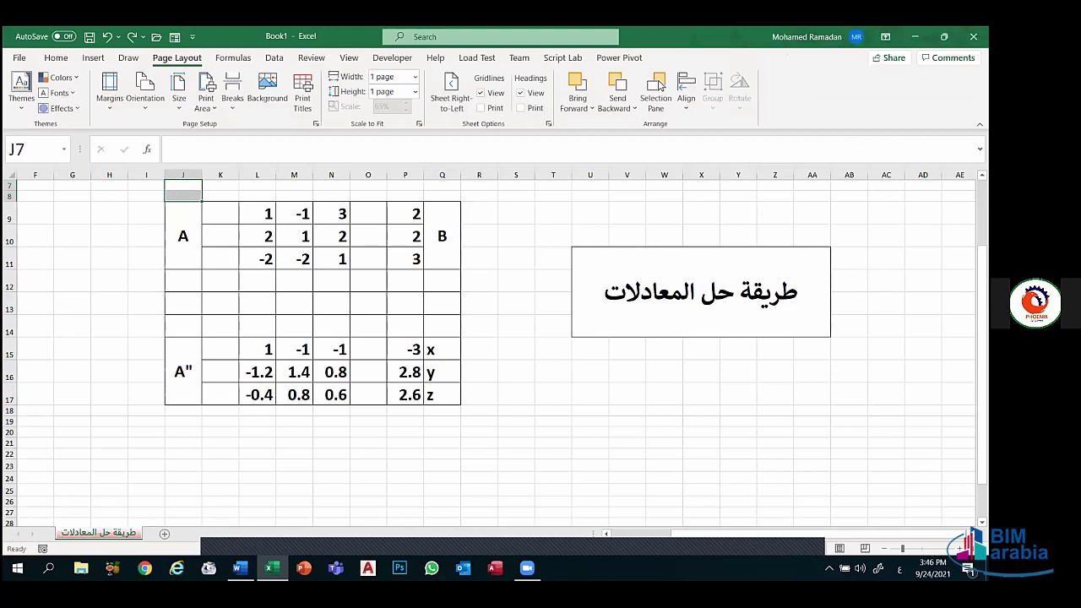
scroll(190, 230, "up", 2)
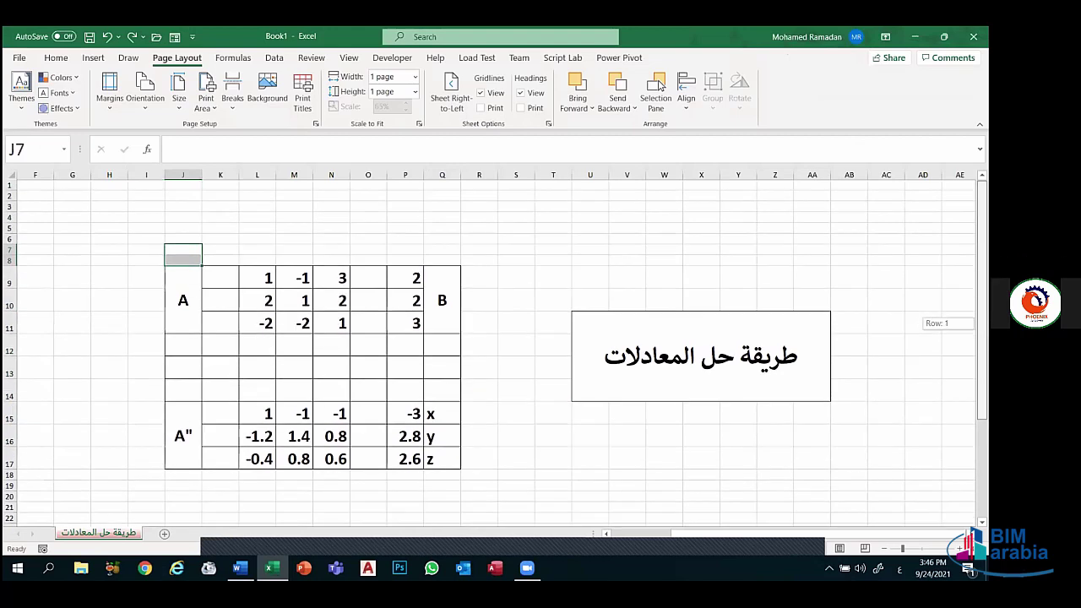
left_click(219, 263)
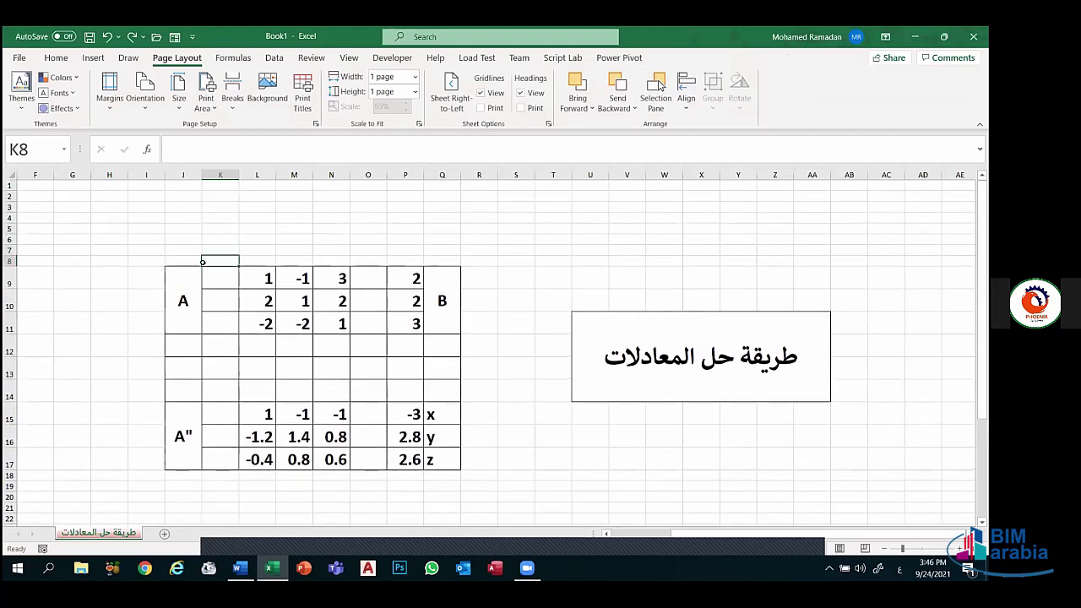
left_click(189, 263)
left_click_drag(261, 256, 304, 325)
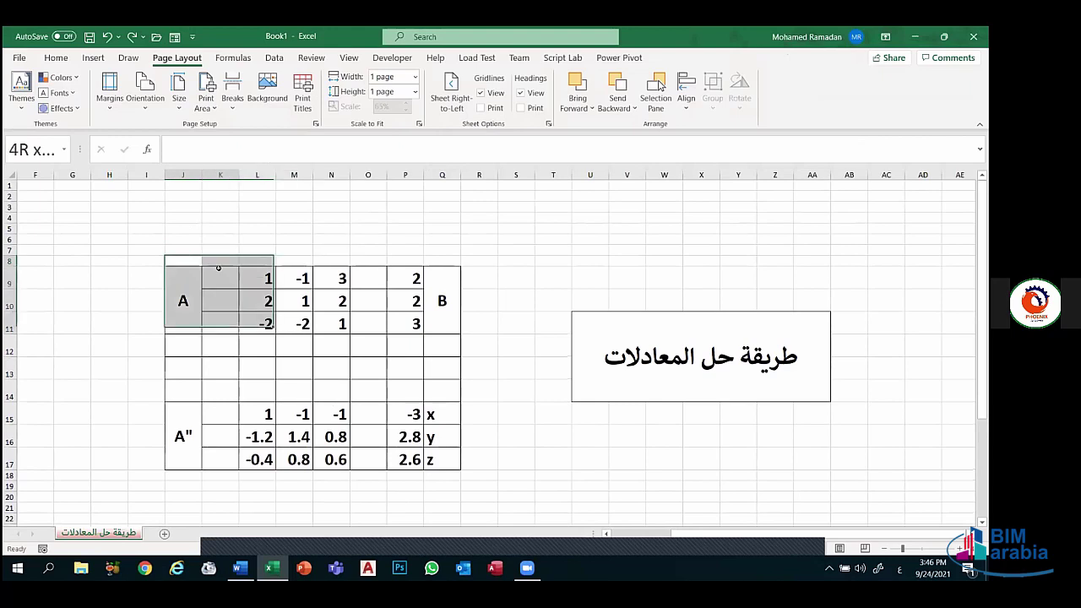
left_click(187, 261)
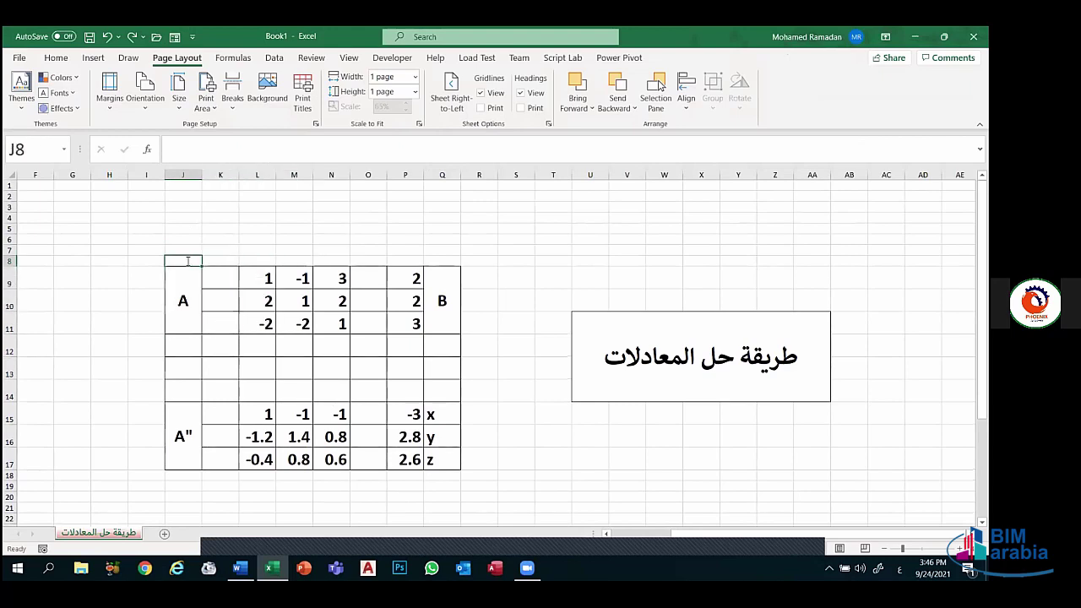
type("المسلسل")
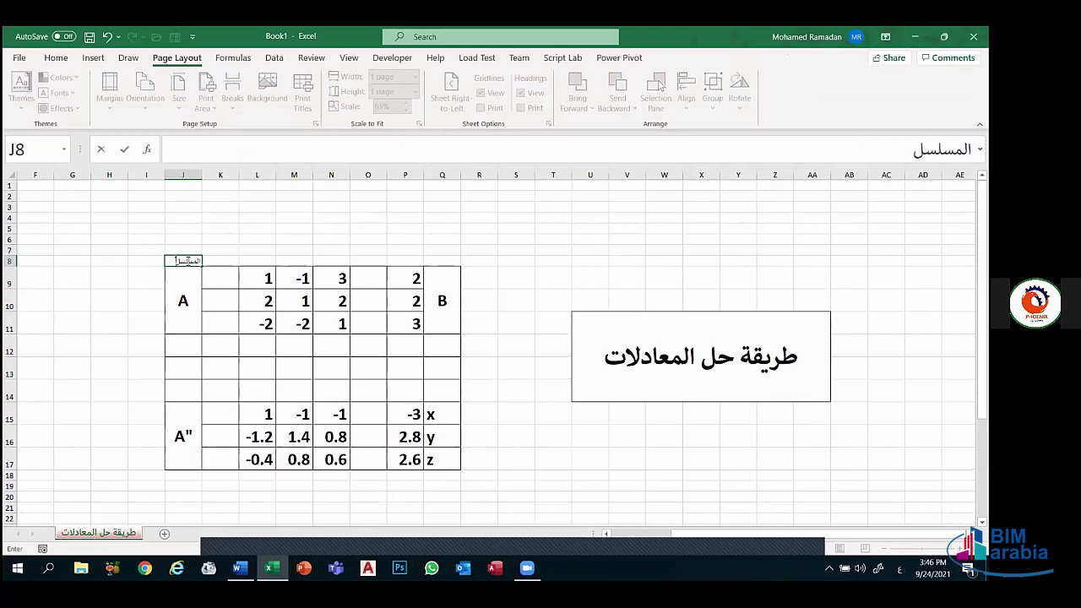
left_click(216, 260)
type("الا")
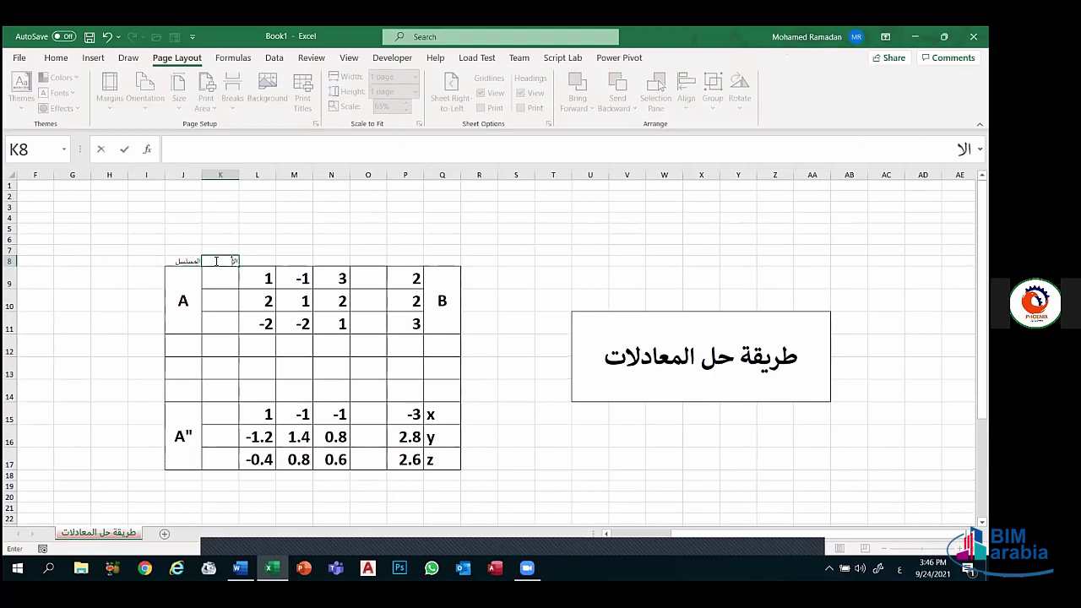
type("سم")
left_click(252, 258)
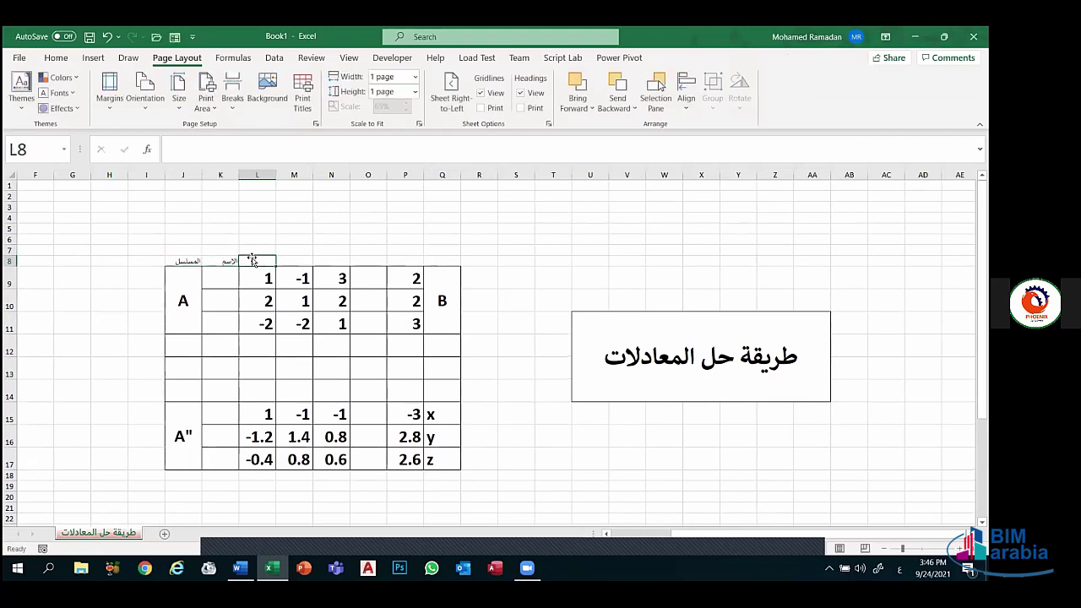
type("المادة")
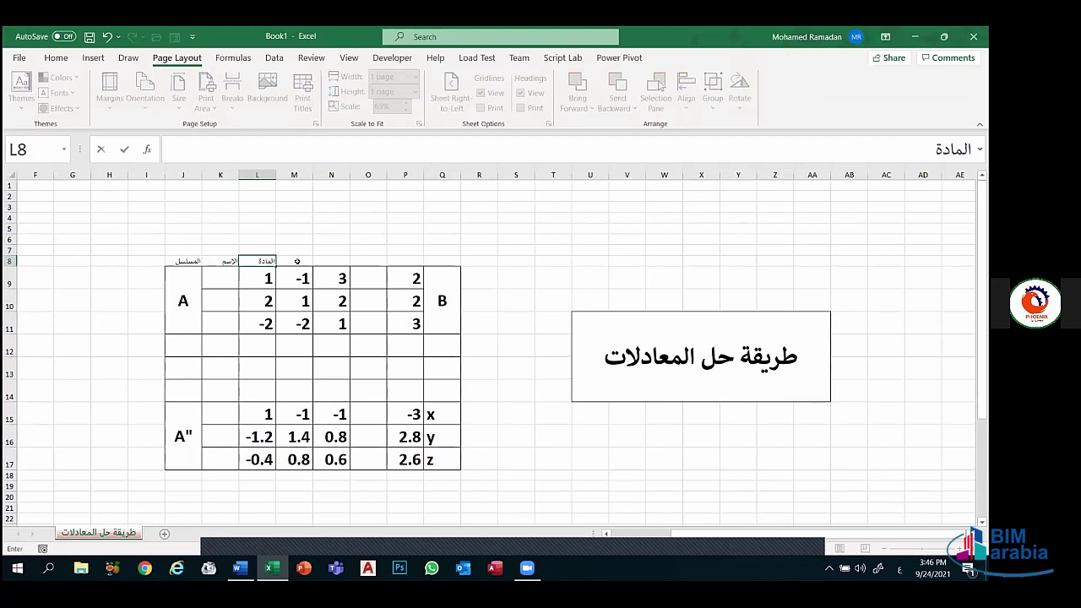
- Add the headings لتقدير, الدرجات and الحالةنجاح in M8 to O8, then select J8:O8
left_click(297, 261)
type("ل")
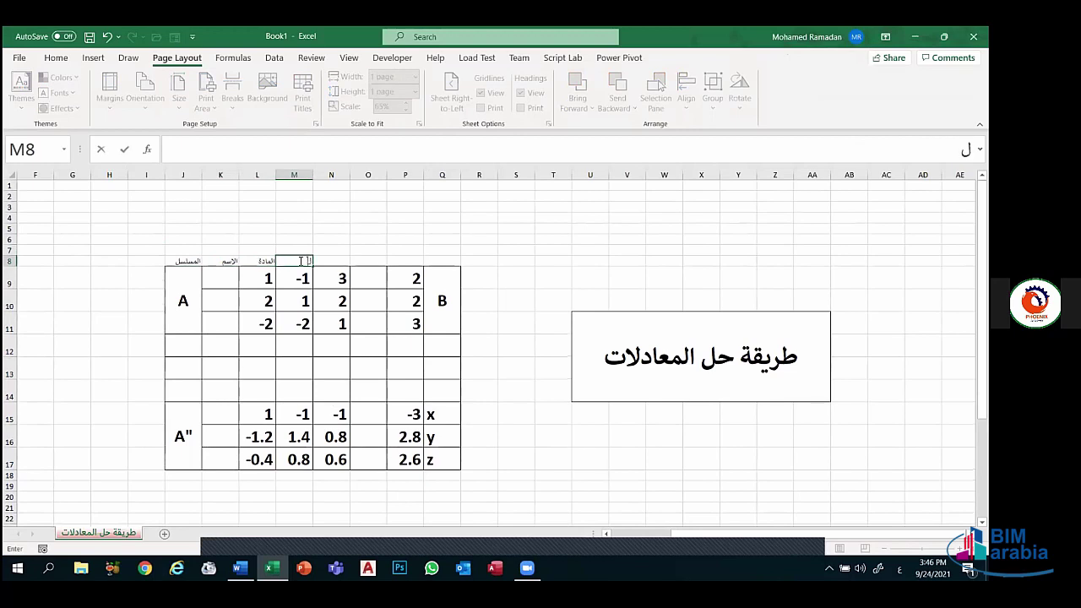
type("تقدير")
left_click(324, 261)
type("الدر")
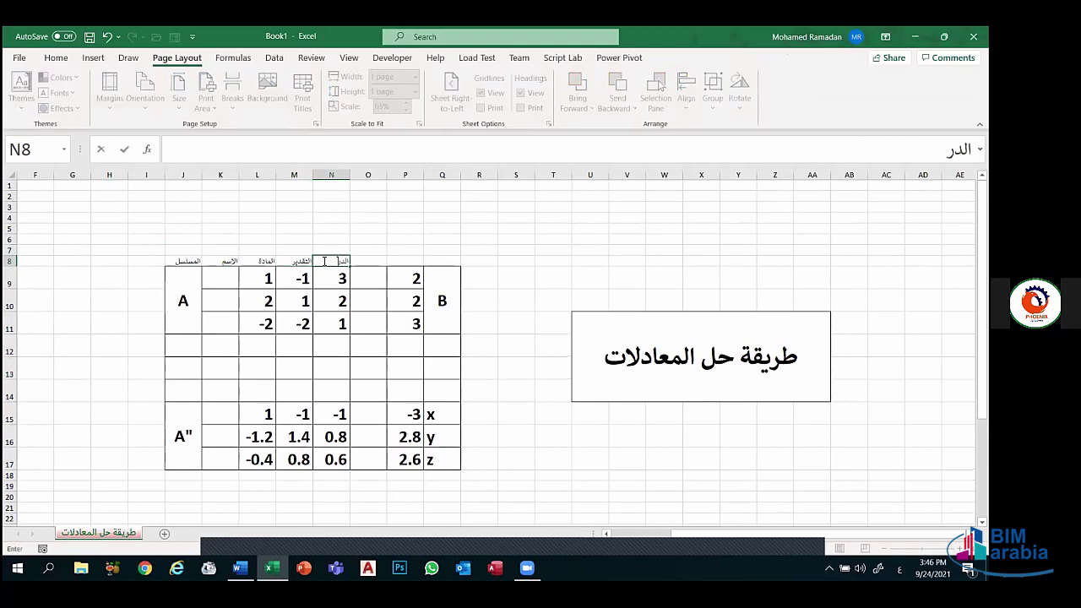
type("جات")
left_click(361, 260)
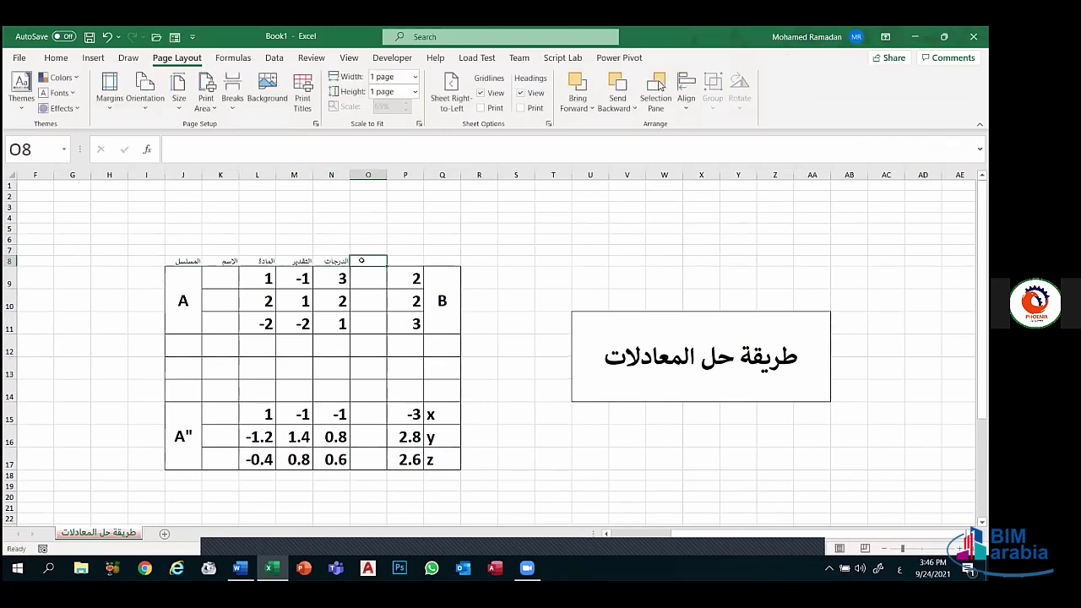
type("حالةال")
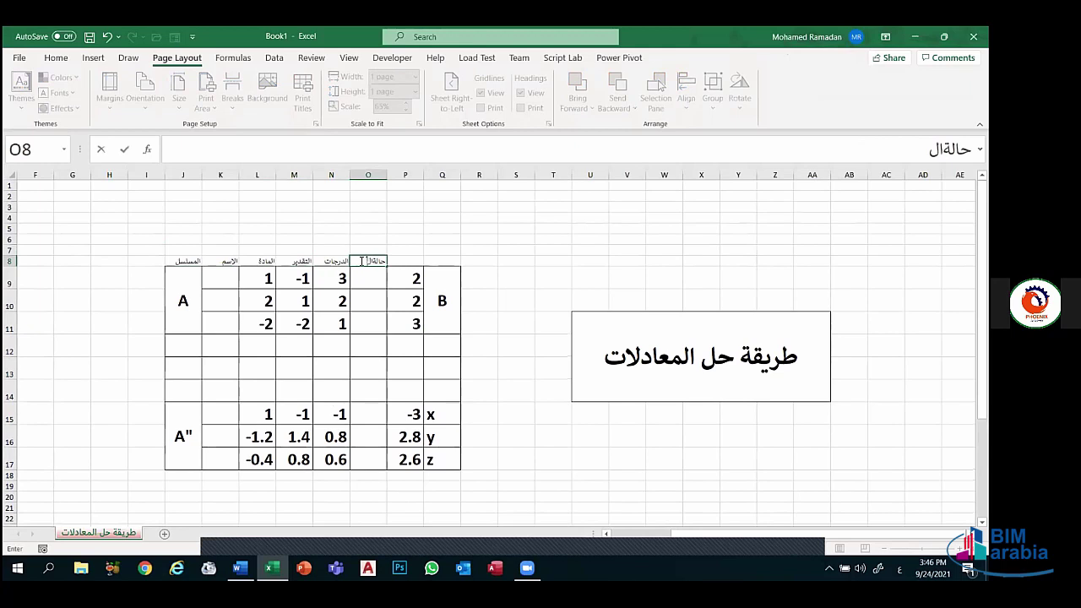
type("حالةنجا")
type("ح")
left_click(397, 260)
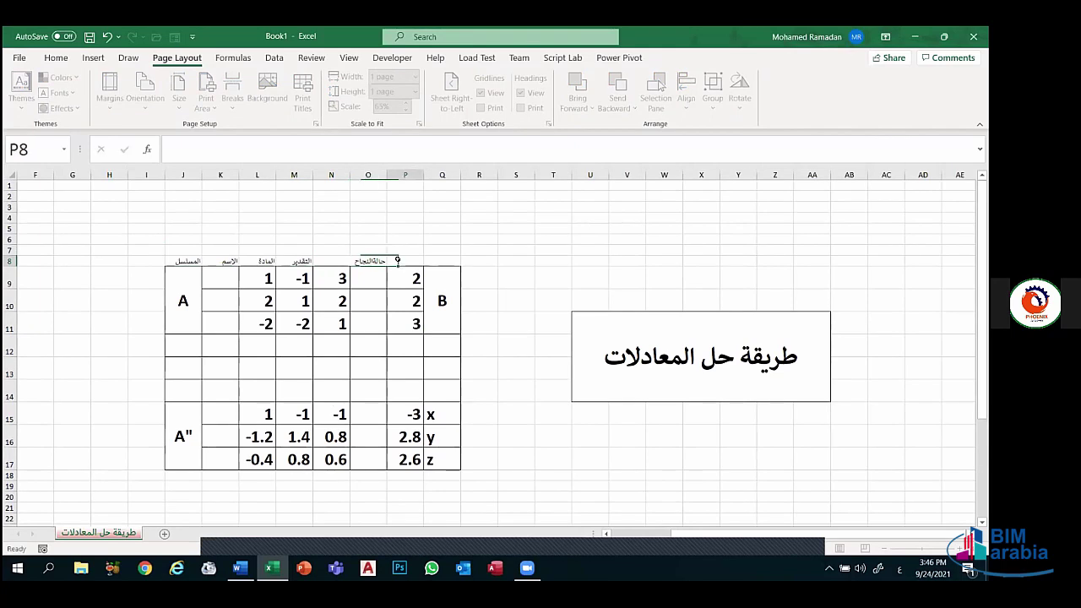
left_click_drag(180, 261, 349, 262)
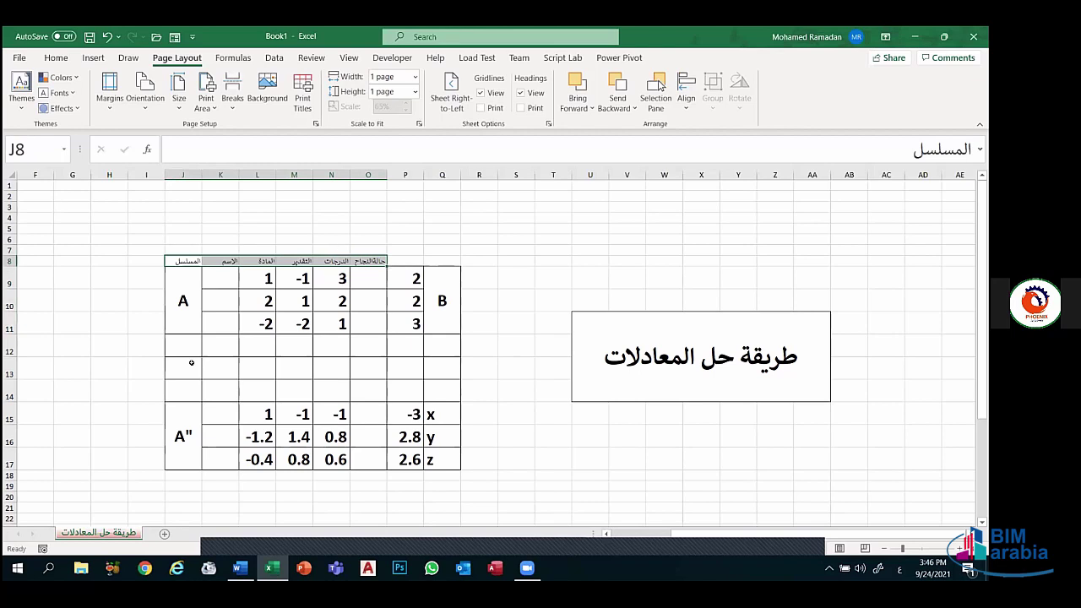
- Set Print Titles to repeat rows $8:$8 at the top and columns $J:$J at the left
left_click(294, 218)
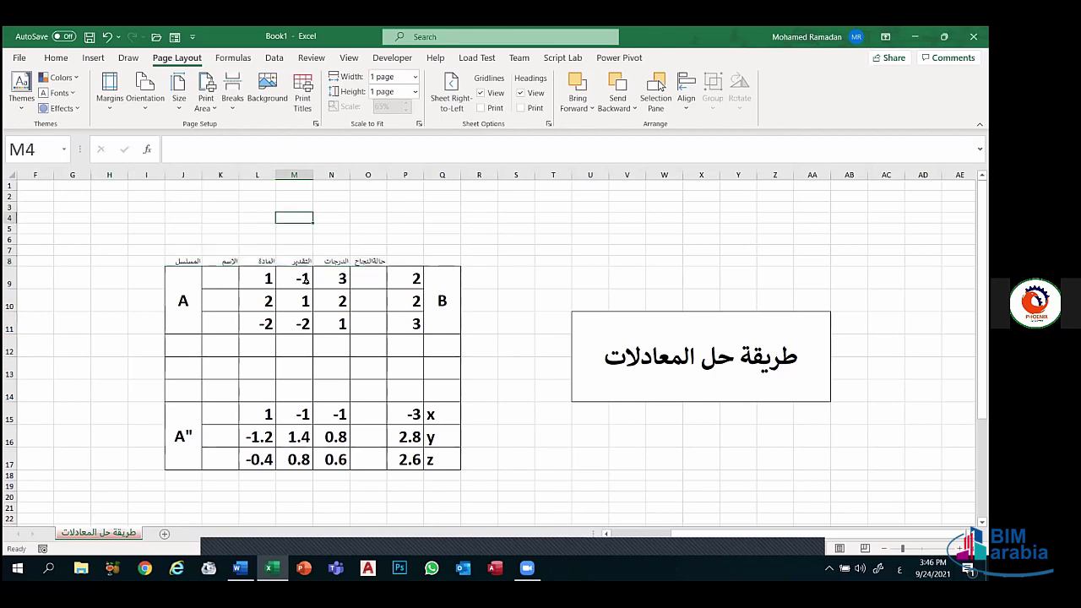
left_click(301, 95)
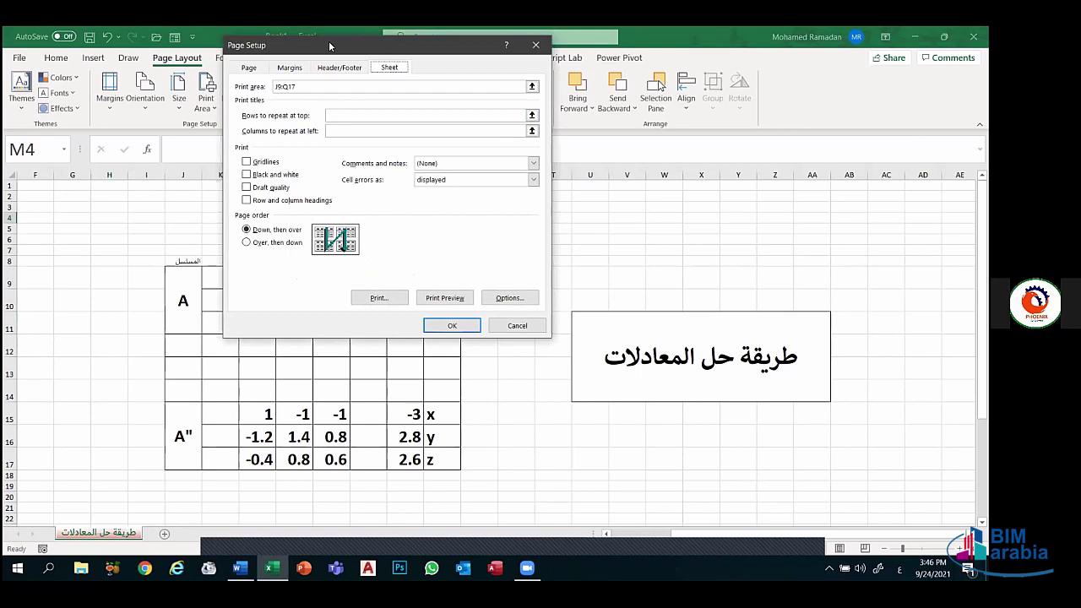
left_click_drag(329, 41, 613, 39)
left_click(805, 114)
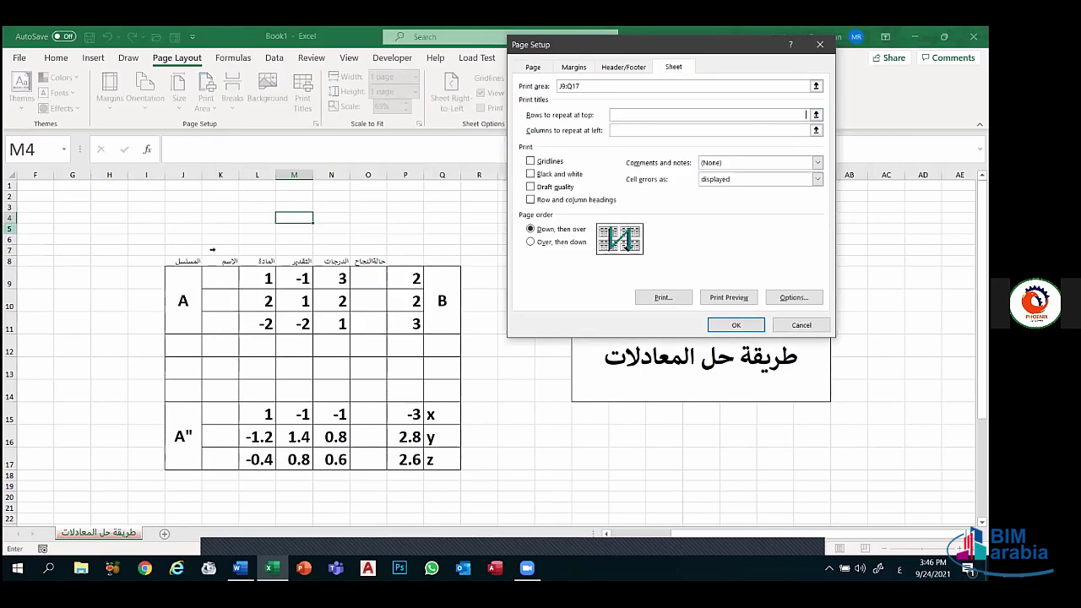
left_click_drag(10, 261, 243, 262)
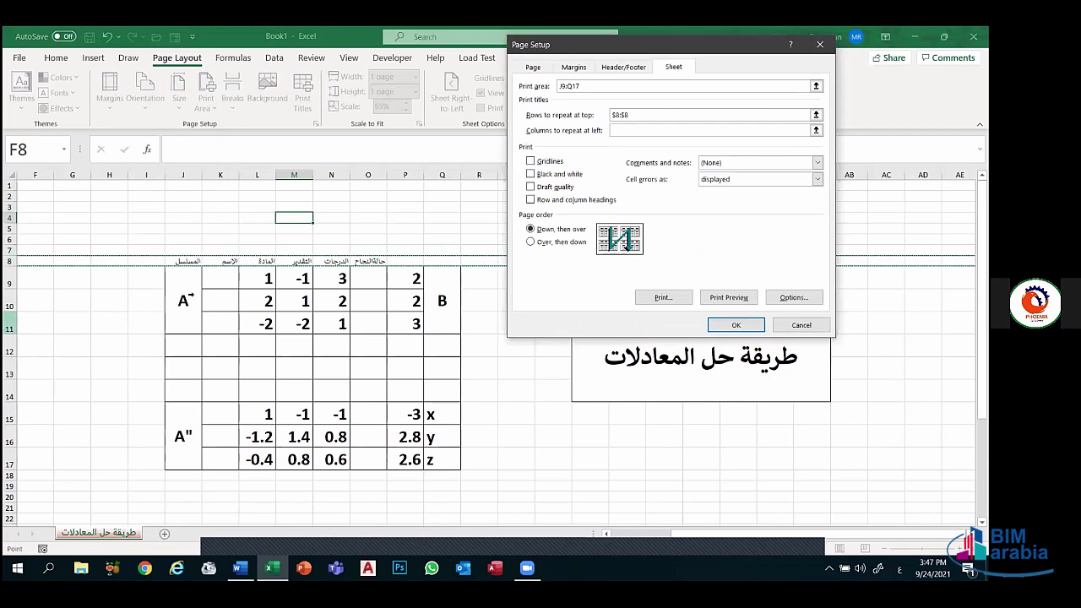
left_click(628, 131)
left_click(625, 130)
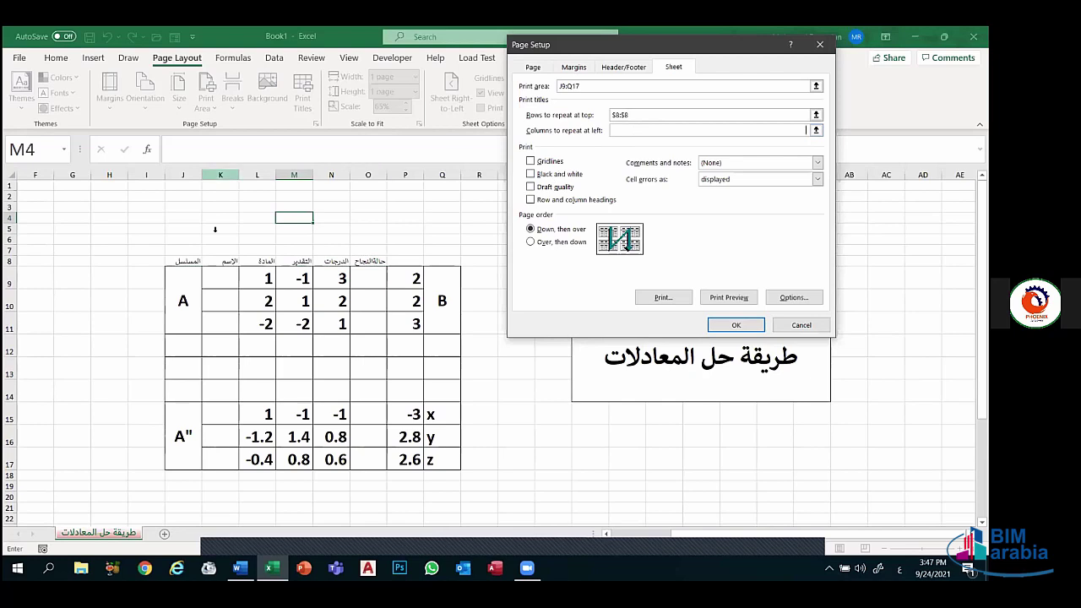
left_click(180, 176)
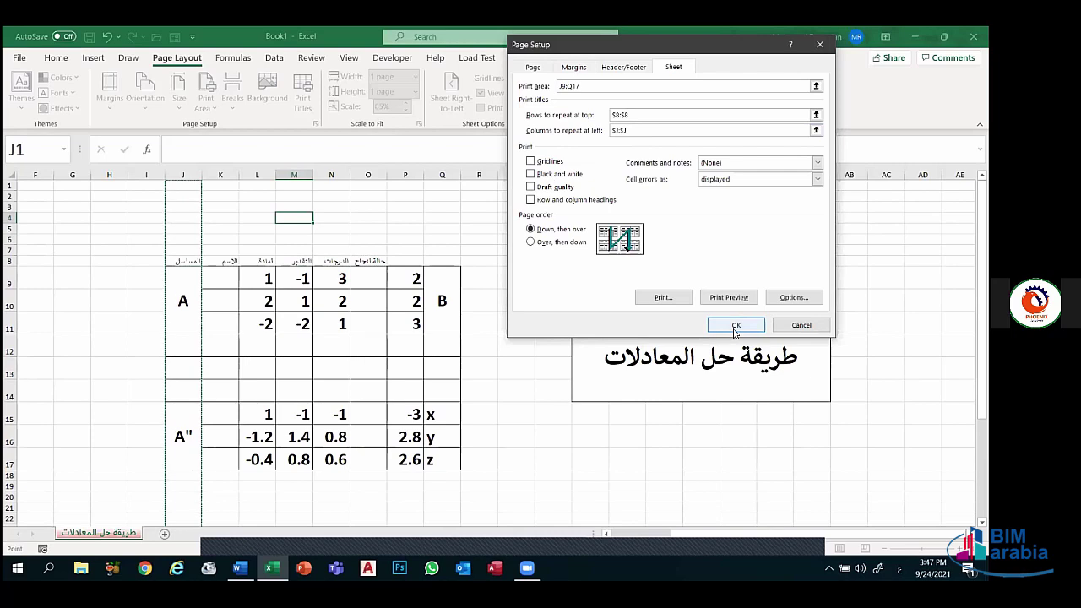
left_click(794, 326)
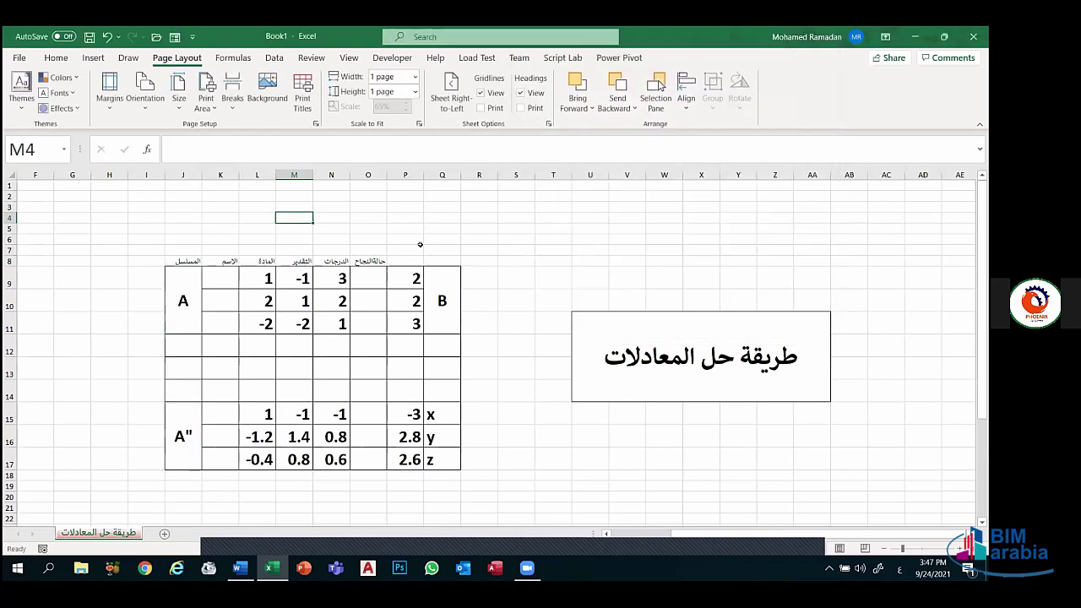
- Clear the Arabic column headings in J7:P8 above the bordered matrix table
left_click_drag(405, 250, 181, 259)
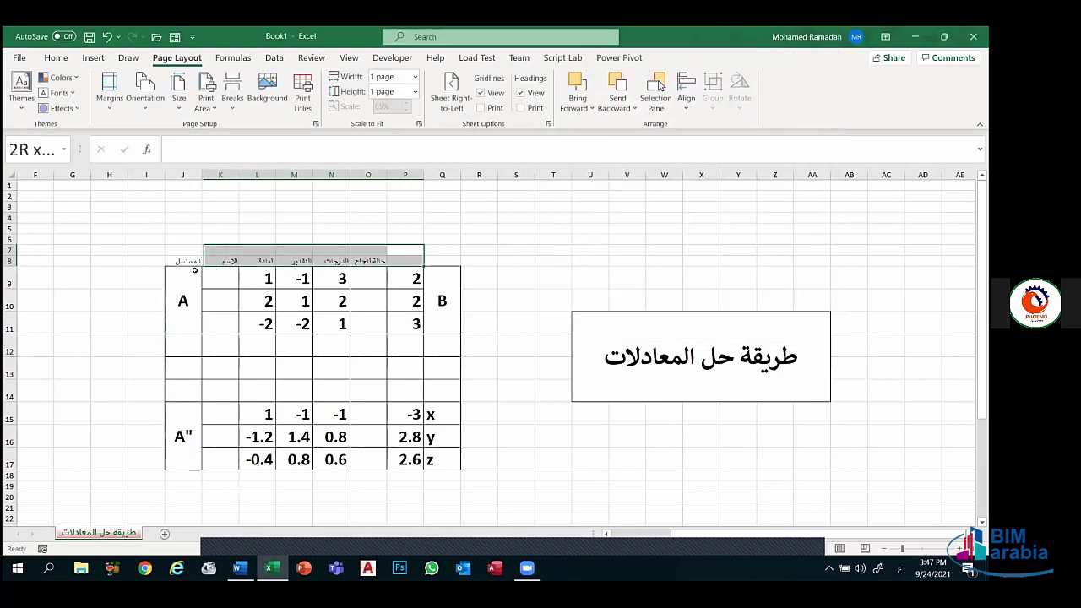
key("ctrl+v")
key("Delete")
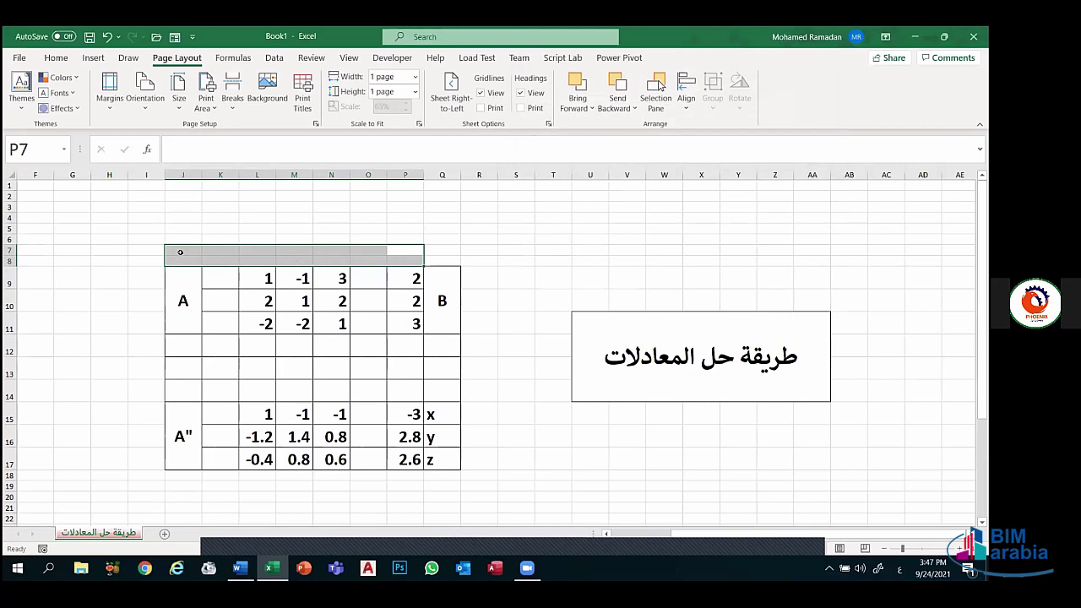
left_click(309, 227)
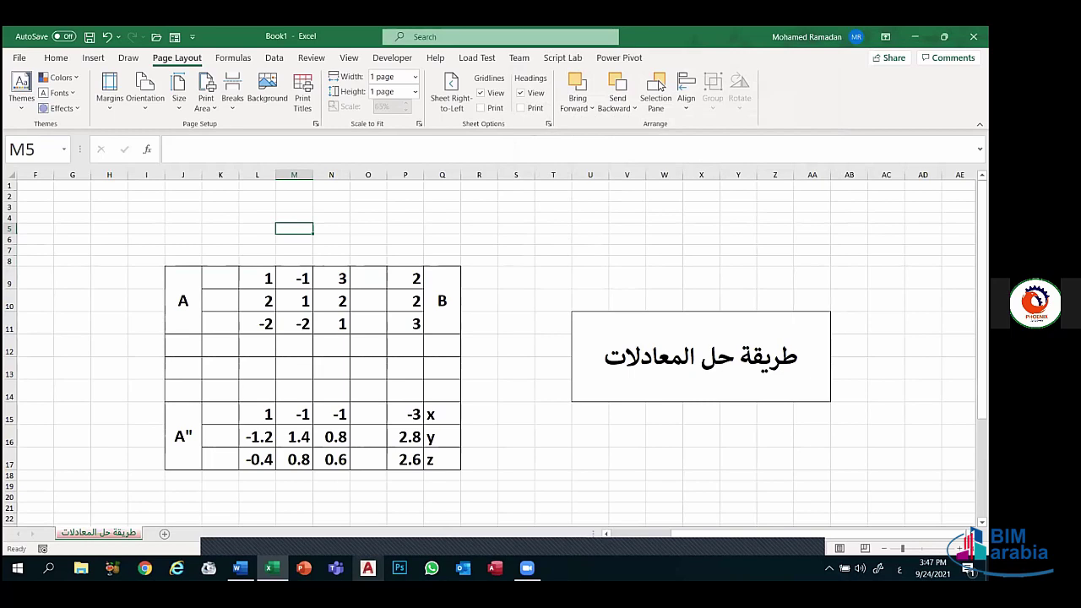
left_click(241, 567)
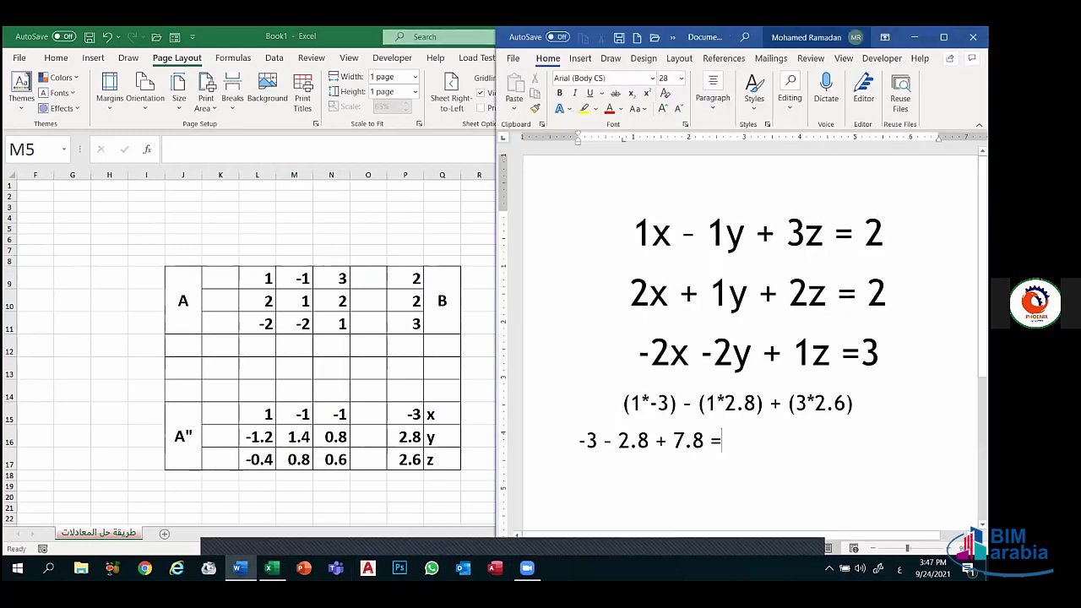
left_click(943, 37)
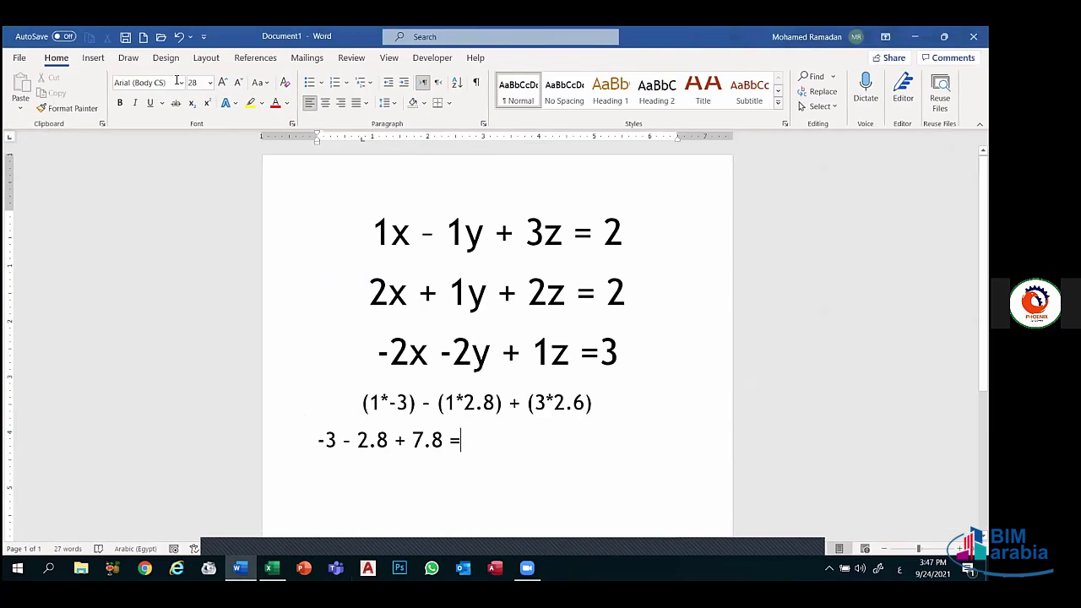
left_click(94, 59)
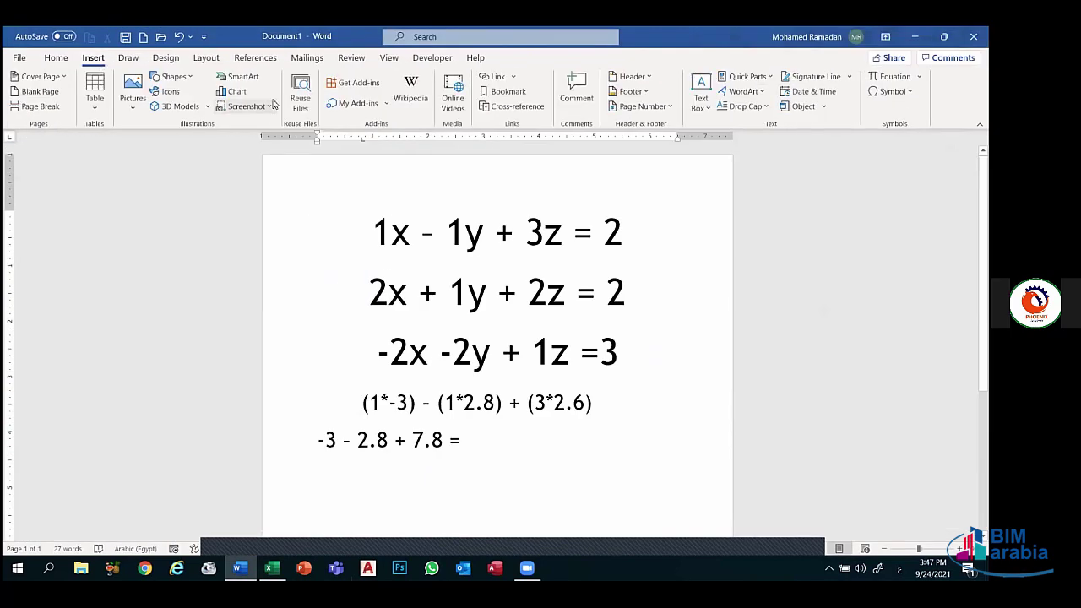
left_click(139, 58)
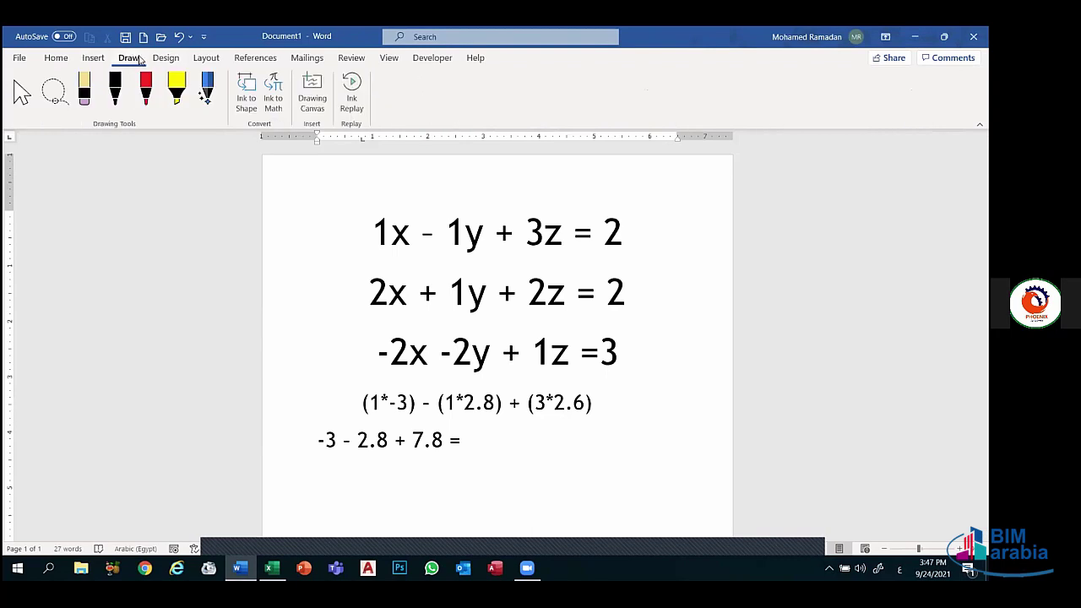
left_click(150, 58)
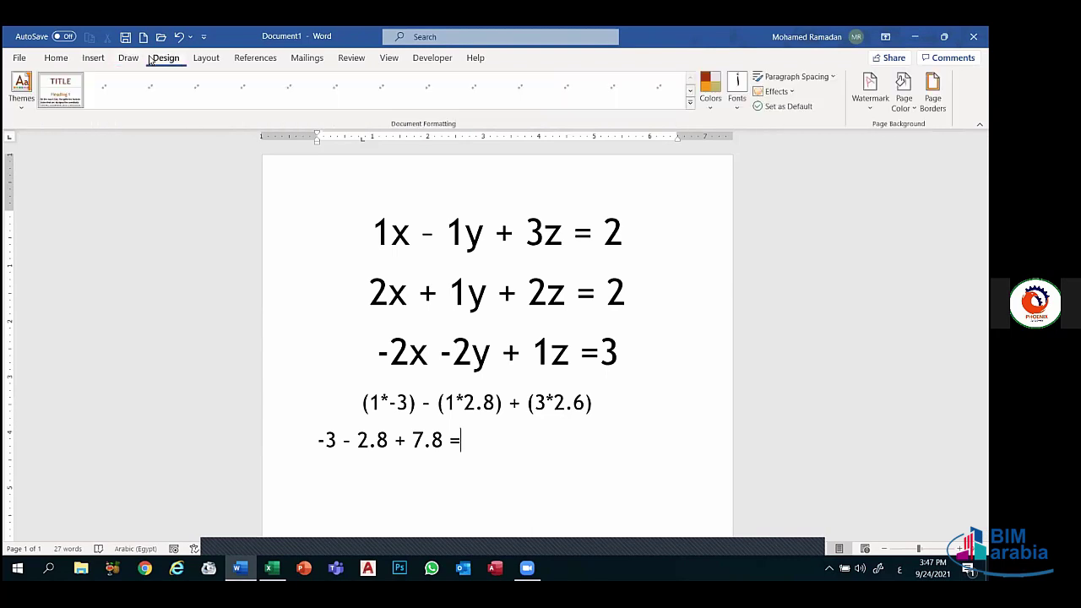
left_click(194, 58)
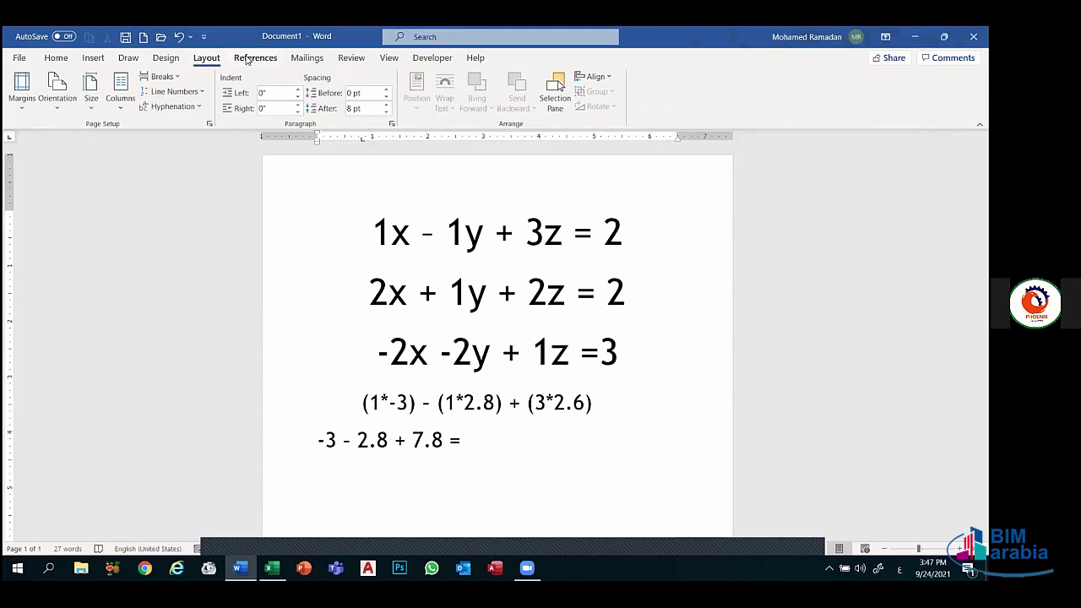
left_click(274, 58)
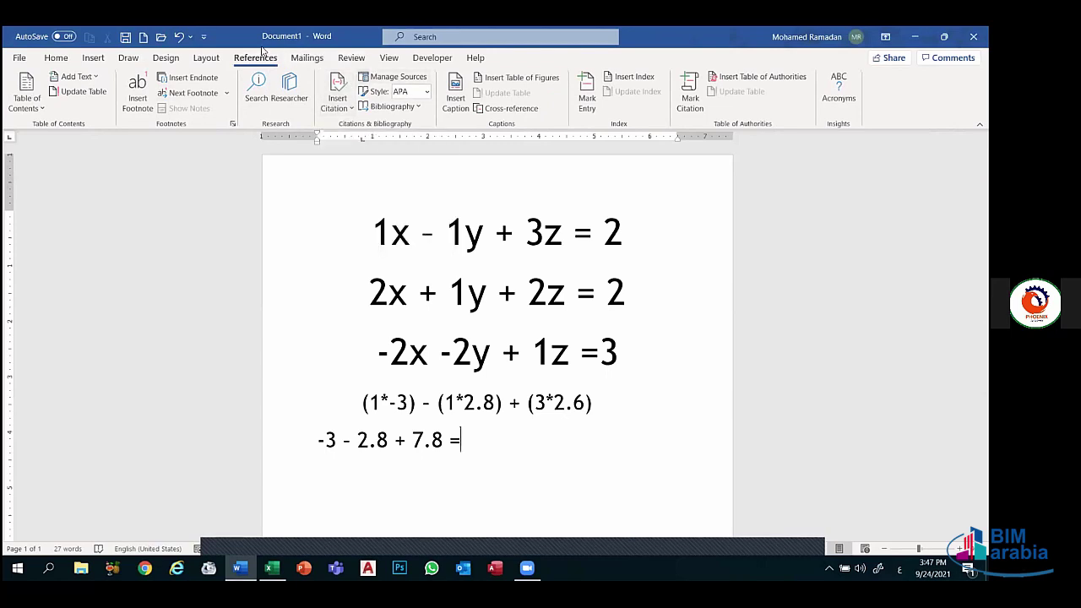
left_click(94, 59)
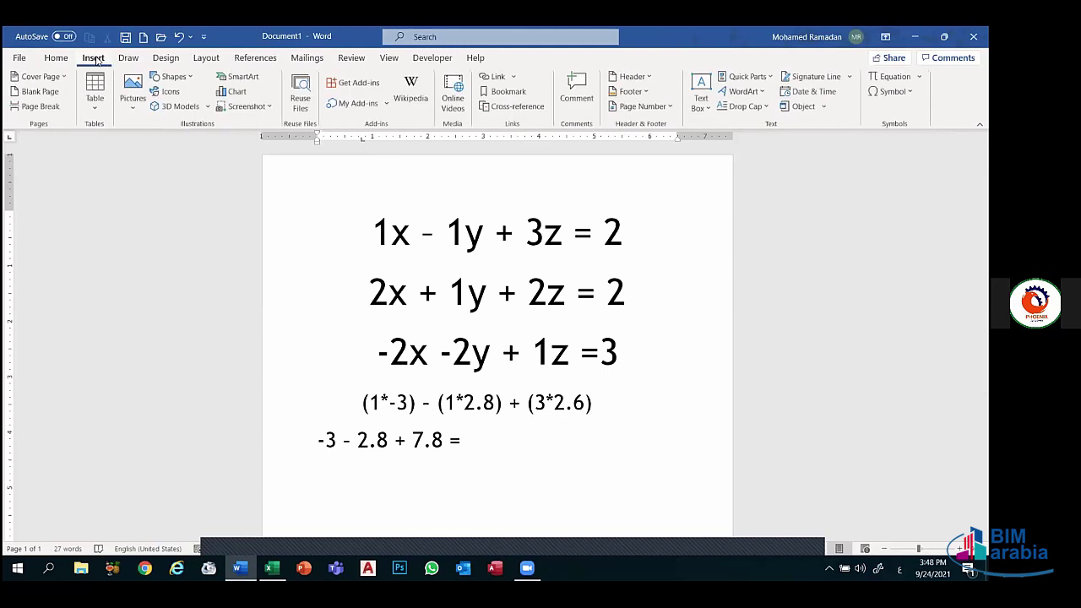
left_click(132, 89)
- Insert Screenshot (220).png from the Screenshots folder beneath the '-3 - 2.8 + 7.8 =' line
left_click(169, 153)
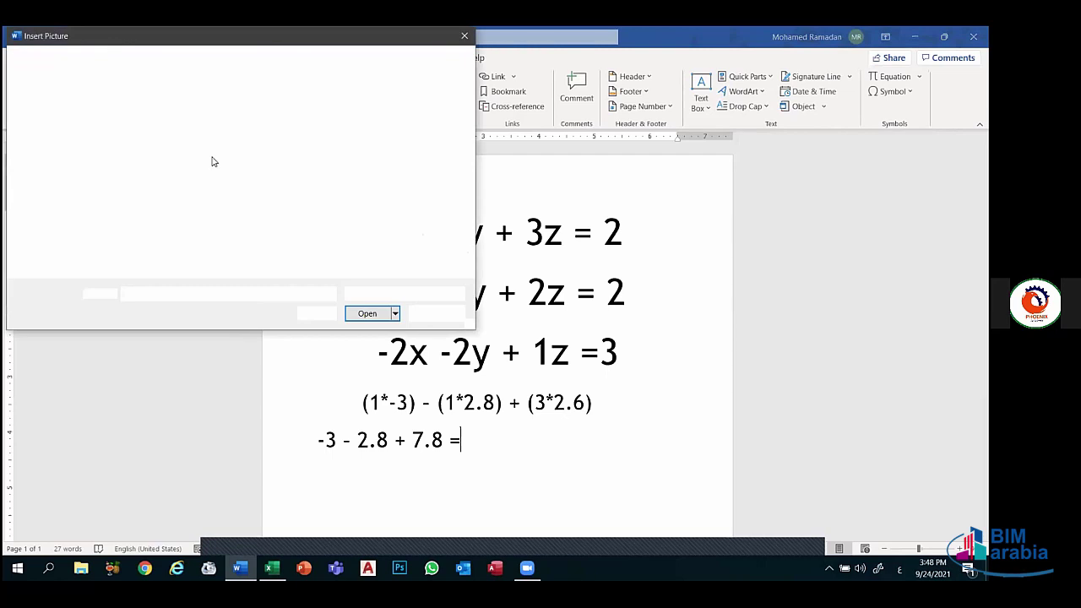
left_click(307, 132)
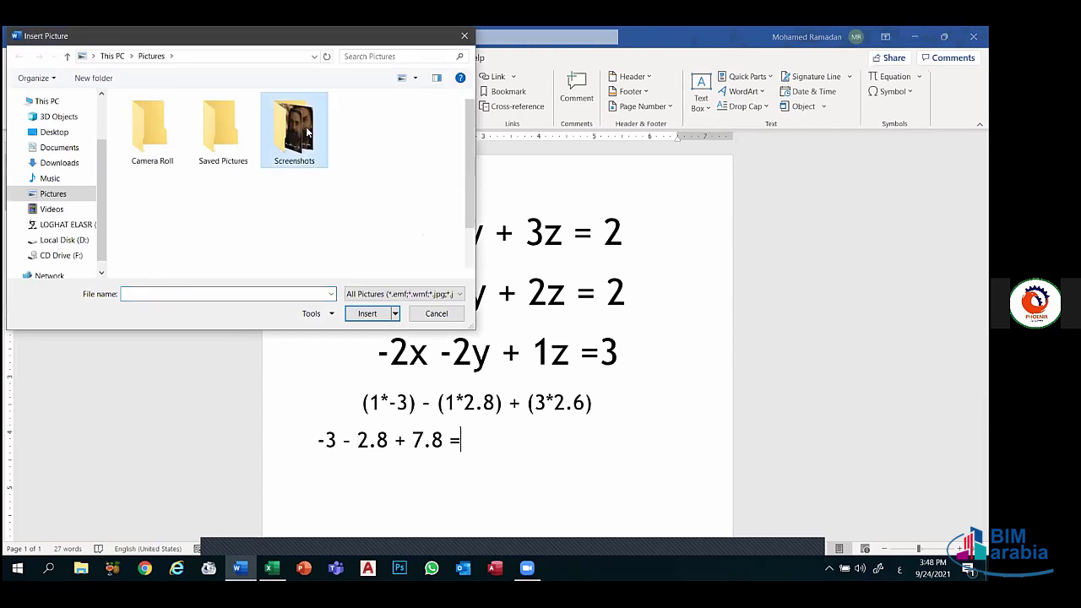
double_click(307, 132)
left_click(420, 177)
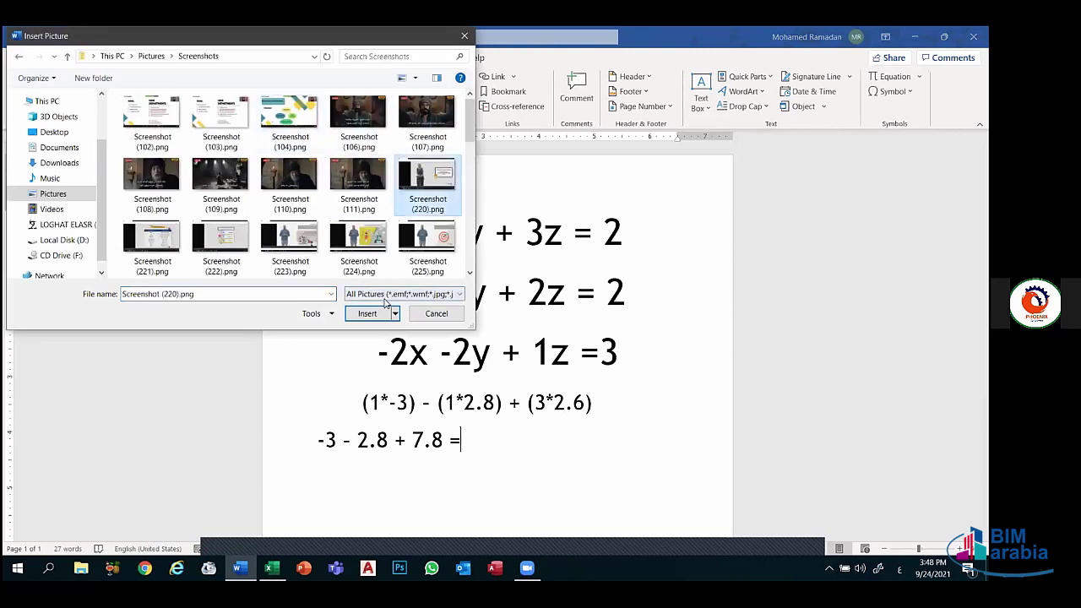
left_click(363, 314)
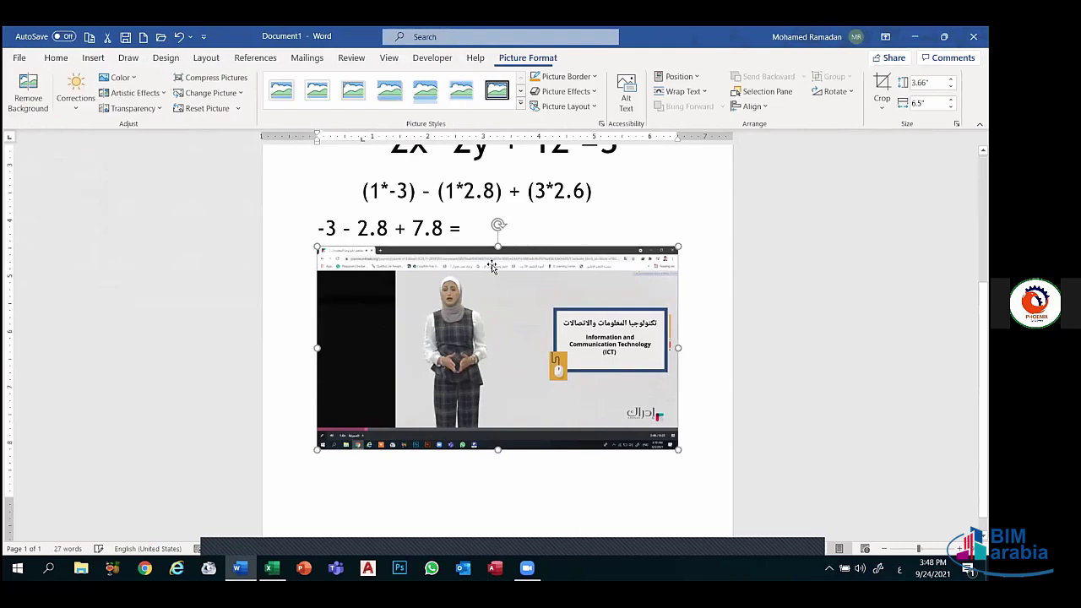
left_click(255, 57)
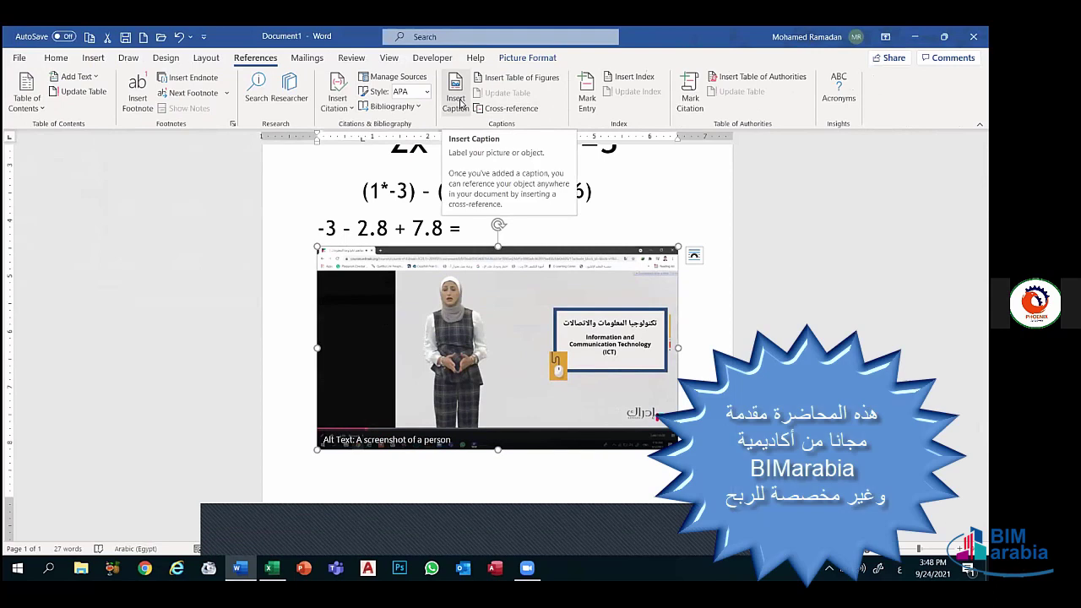
- Caption the screenshot 'Figure 1' with the text صورة تكنولوجيا beneath it
left_click(458, 102)
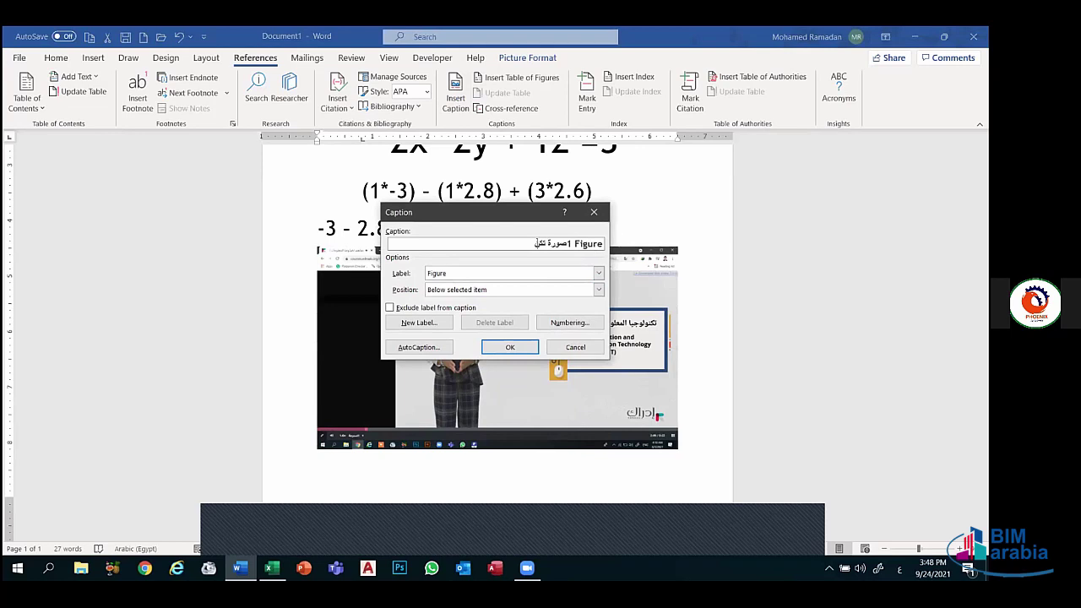
type("ولوجيا")
left_click(510, 347)
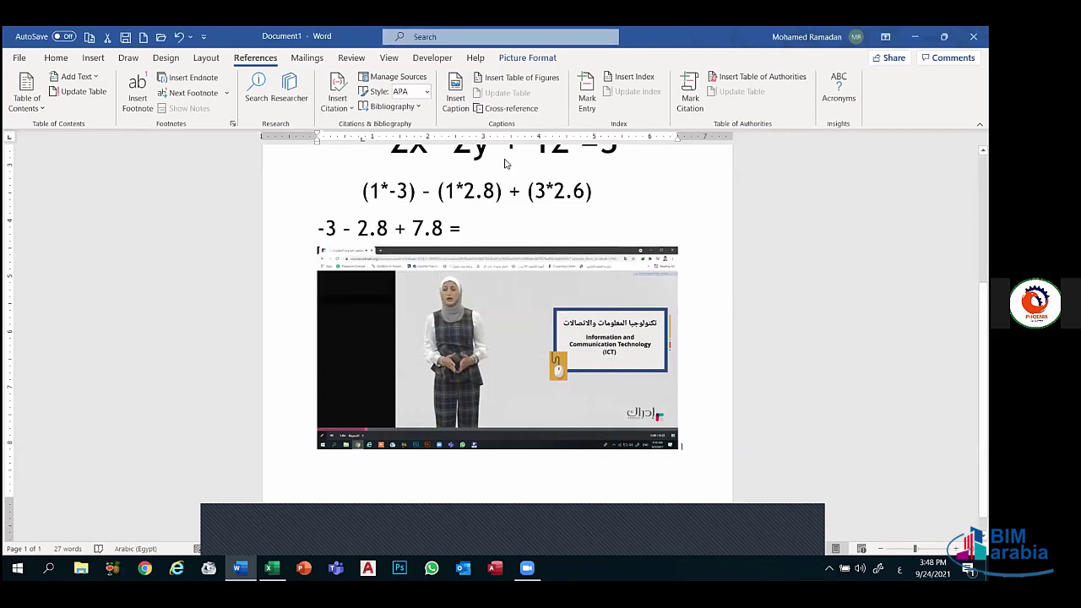
- Start a second caption, switching its label from Figure to the personal-name and Arabic labels
left_click(454, 98)
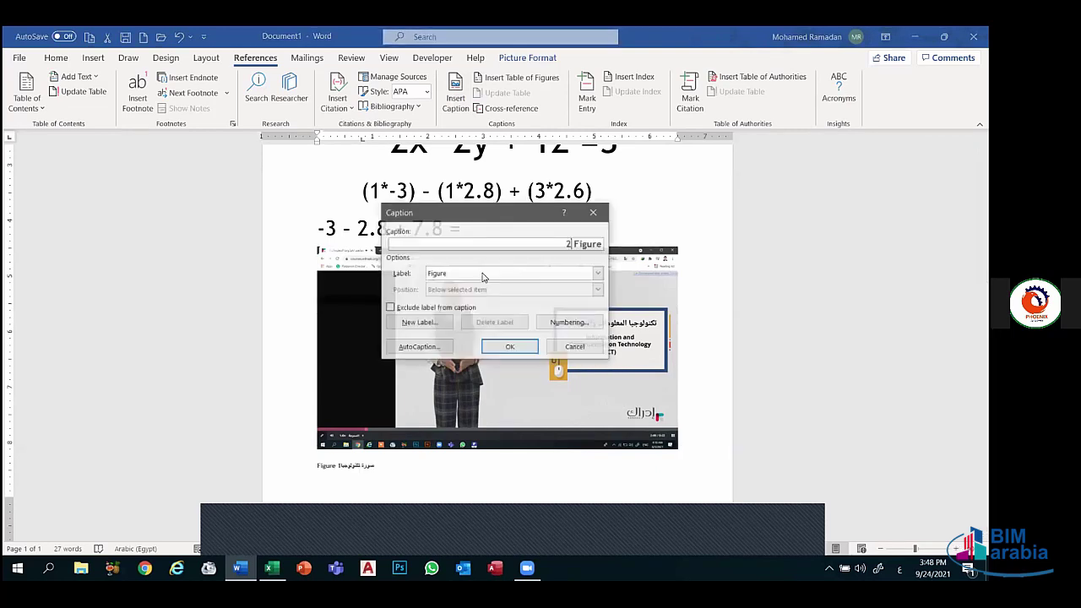
left_click(483, 273)
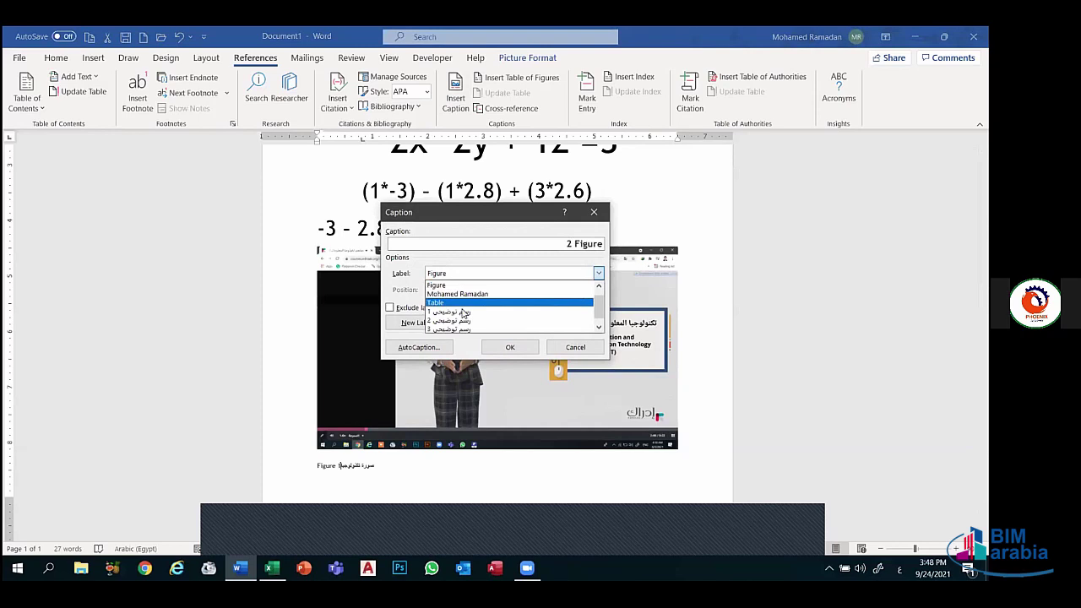
left_click(456, 286)
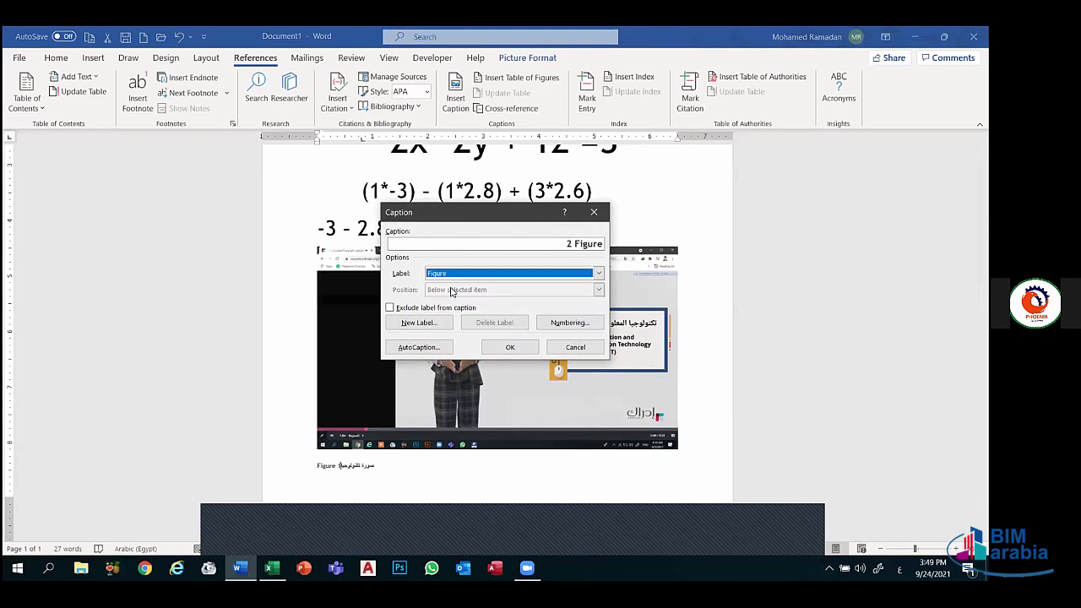
left_click(455, 275)
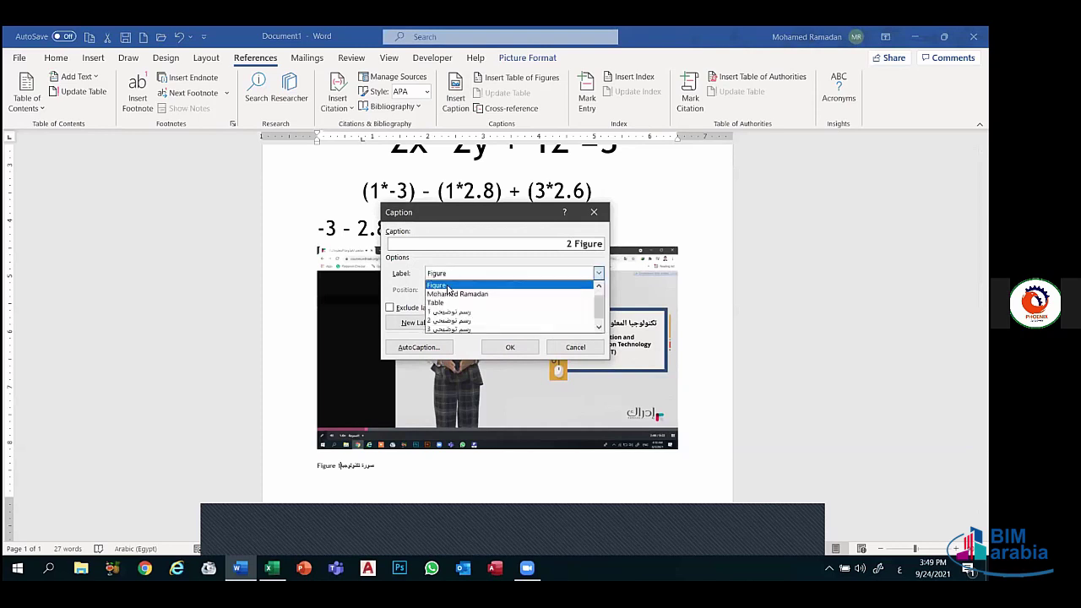
left_click(447, 294)
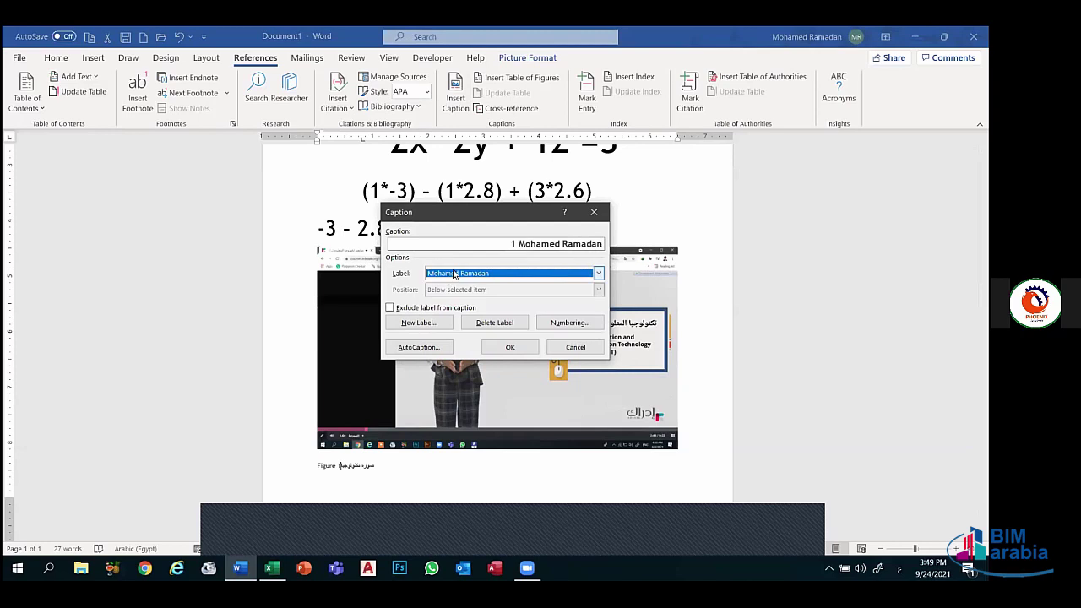
left_click(454, 276)
left_click(455, 312)
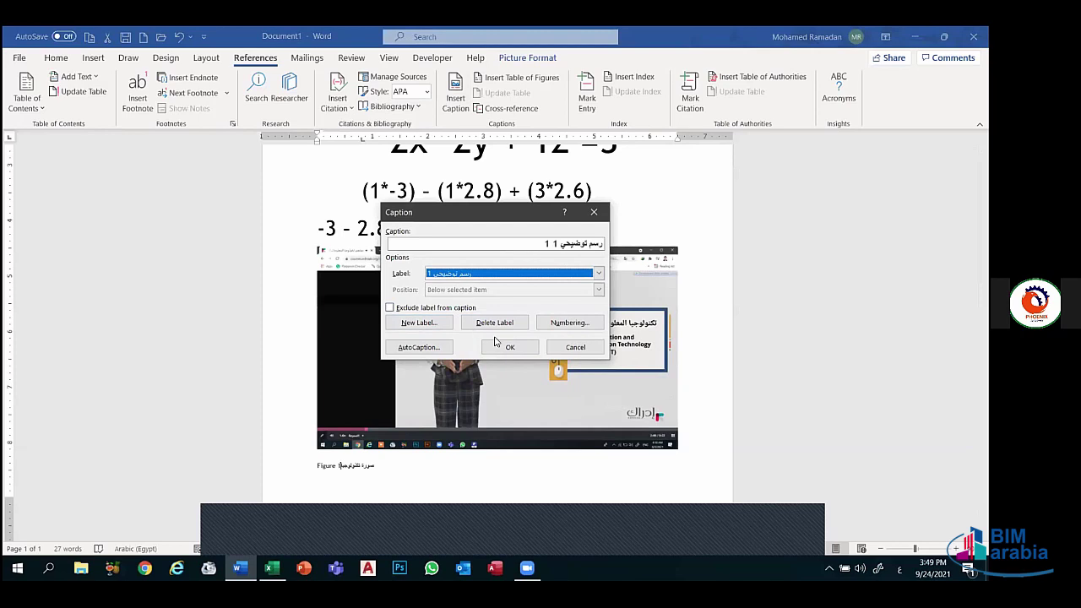
left_click(503, 344)
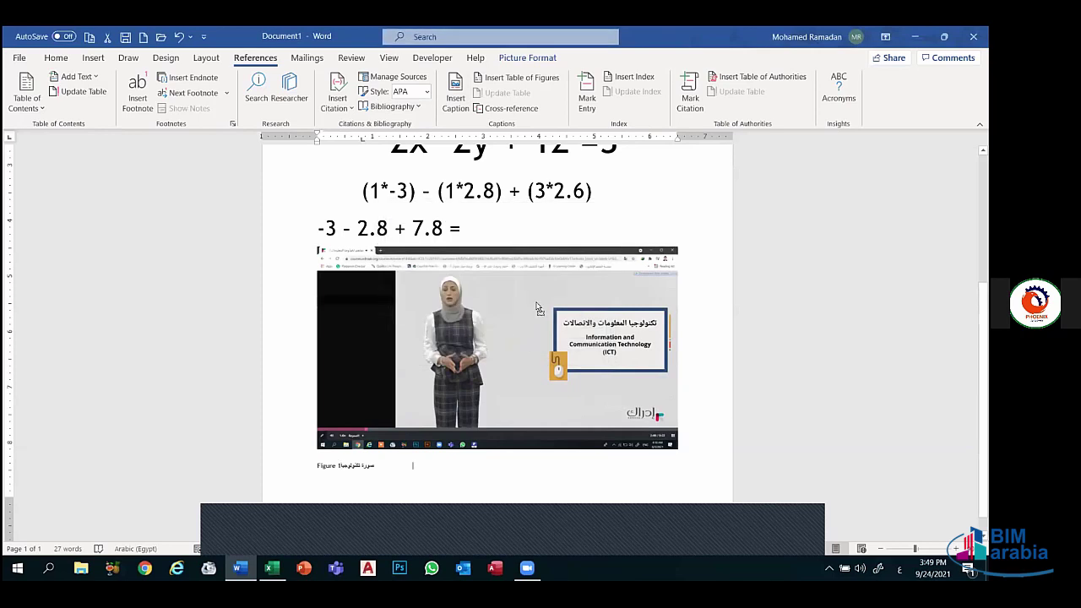
- Insert the extra caption, then undo twice to restore the single Figure 1 caption
left_click(324, 449)
left_click(343, 464)
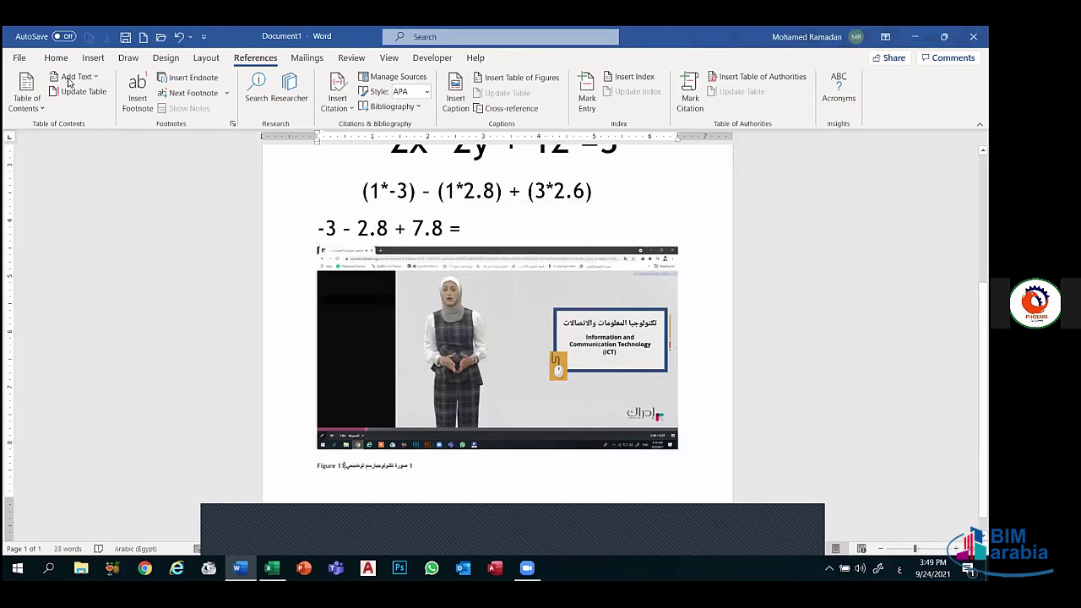
left_click(179, 37)
left_click(179, 36)
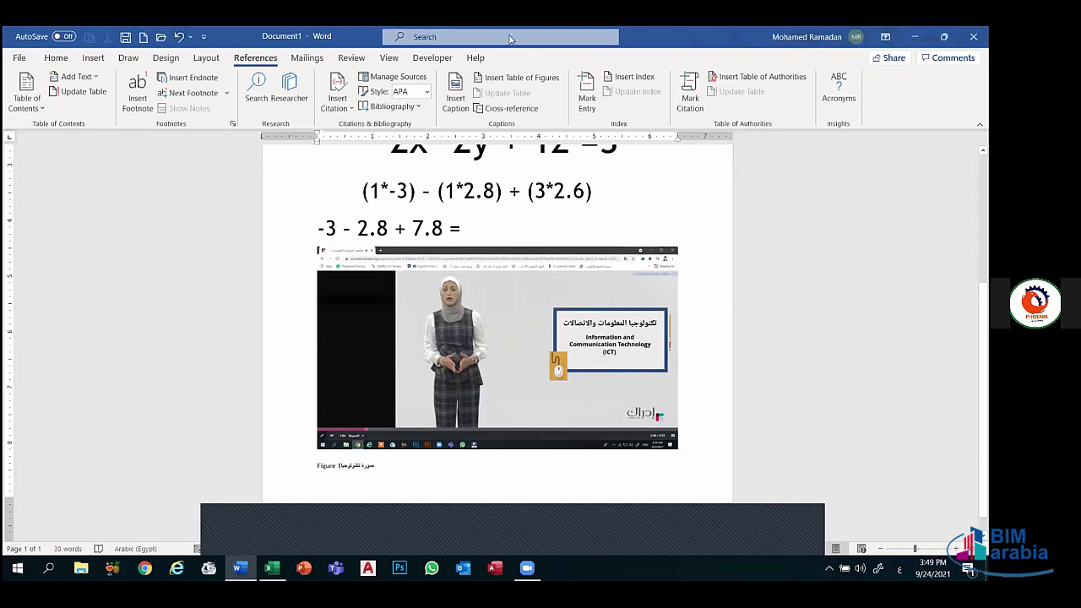
- Cancel a new caption label, delete the custom Arabic label, and close the Caption dialog
left_click(455, 92)
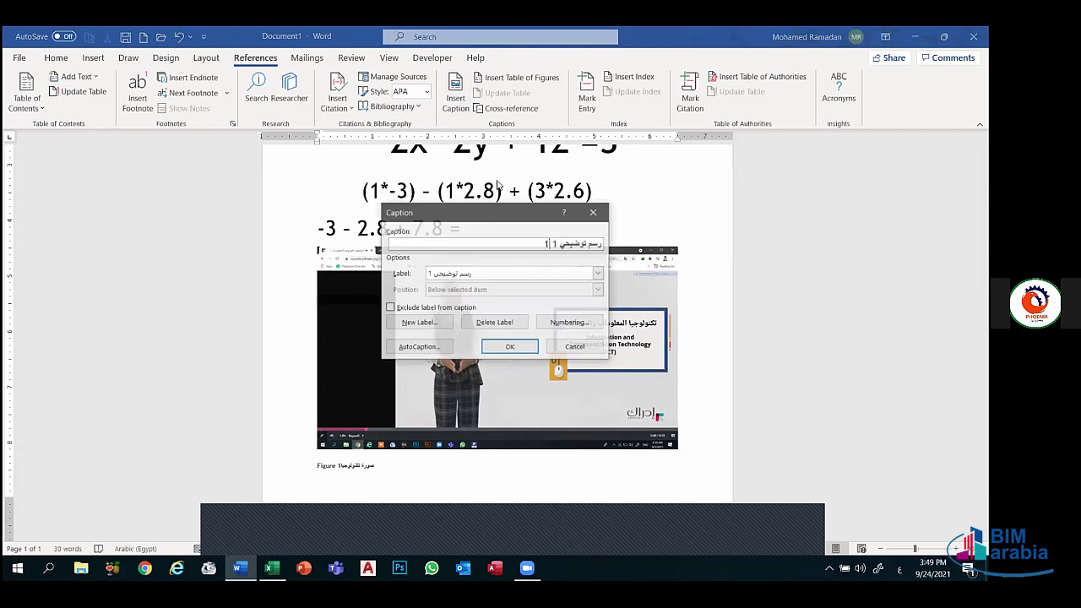
left_click(434, 325)
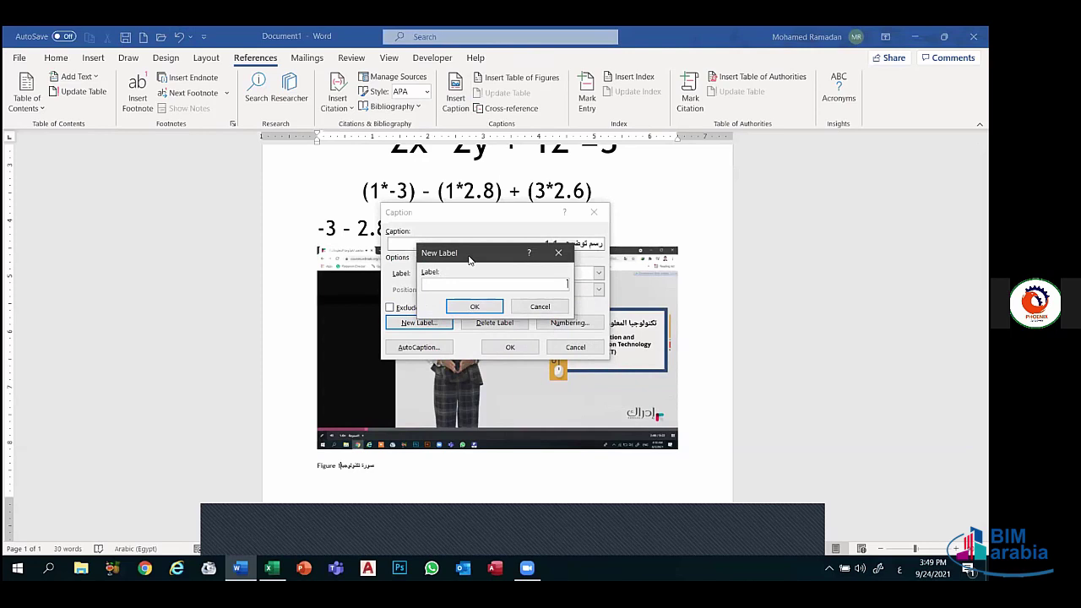
left_click_drag(469, 260, 439, 332)
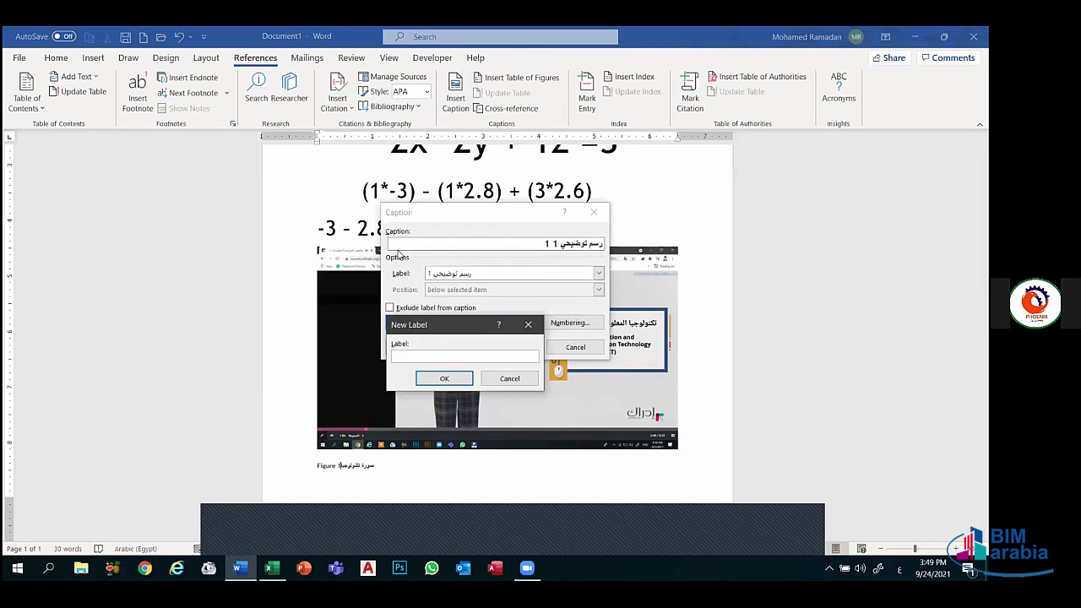
left_click(527, 325)
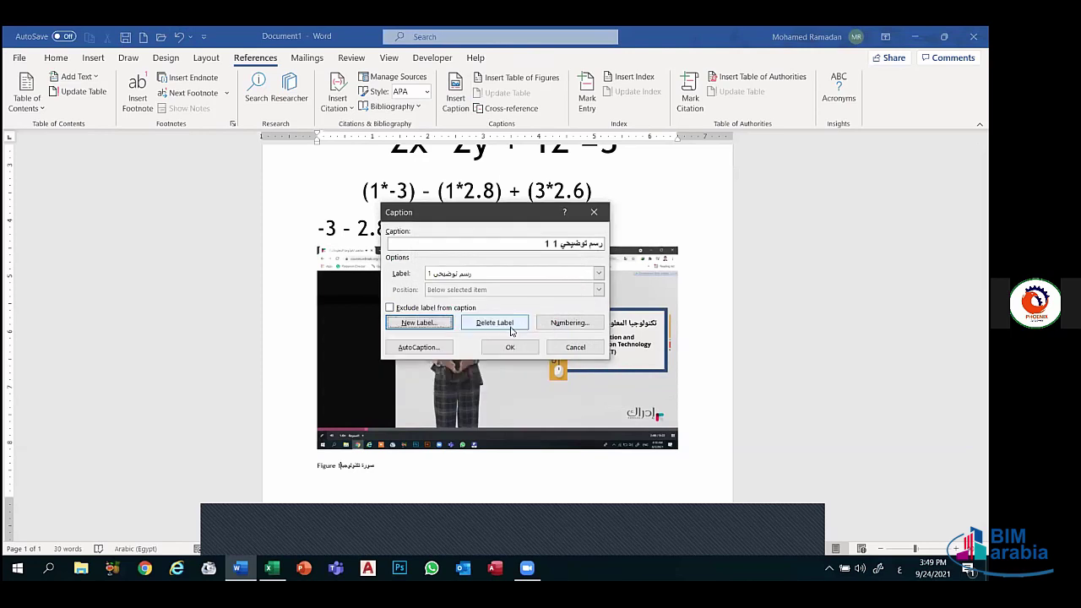
left_click(511, 330)
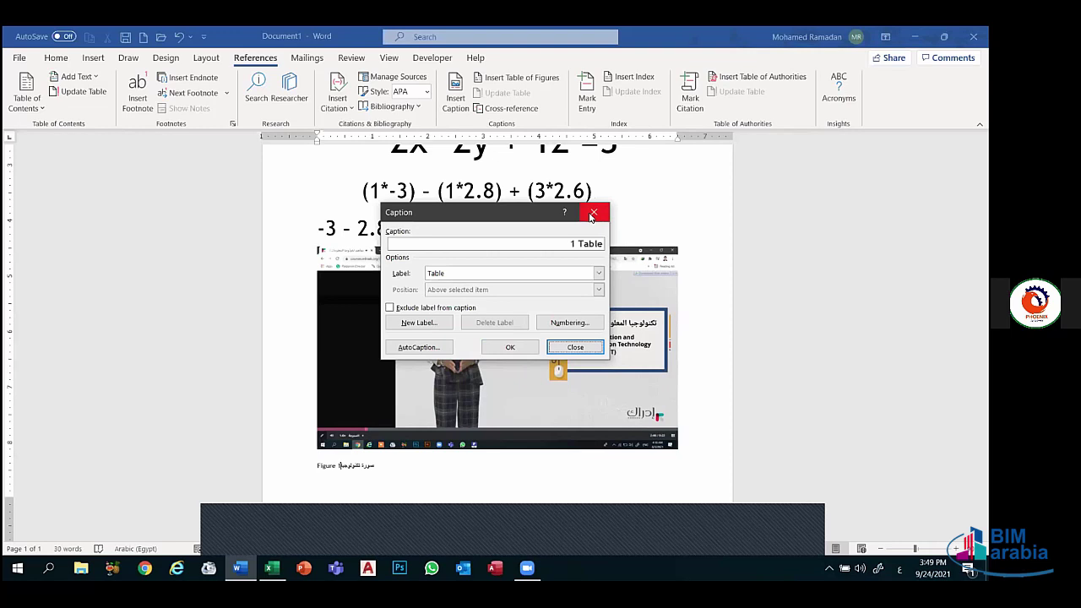
left_click(592, 214)
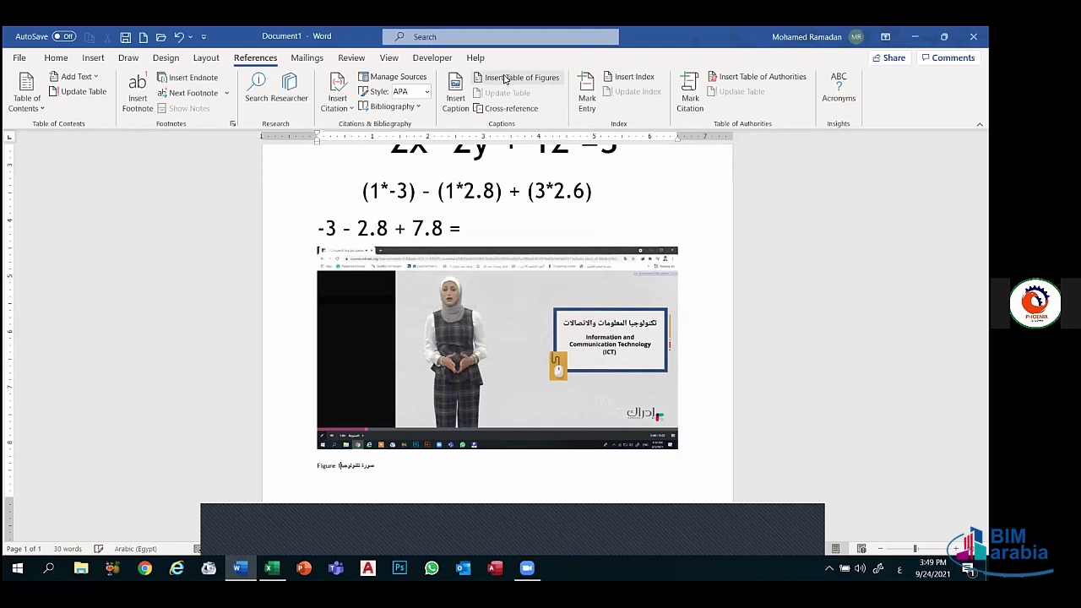
- In Table of Figures, keep right-aligned page numbers and pick the Distinctive format without inserting
left_click(507, 80)
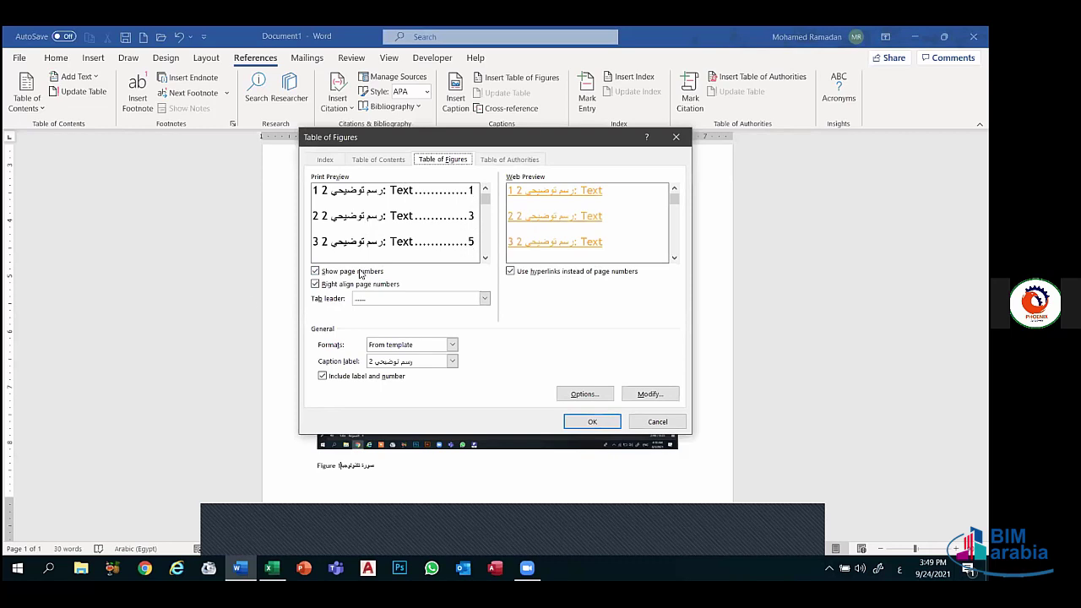
left_click(360, 272)
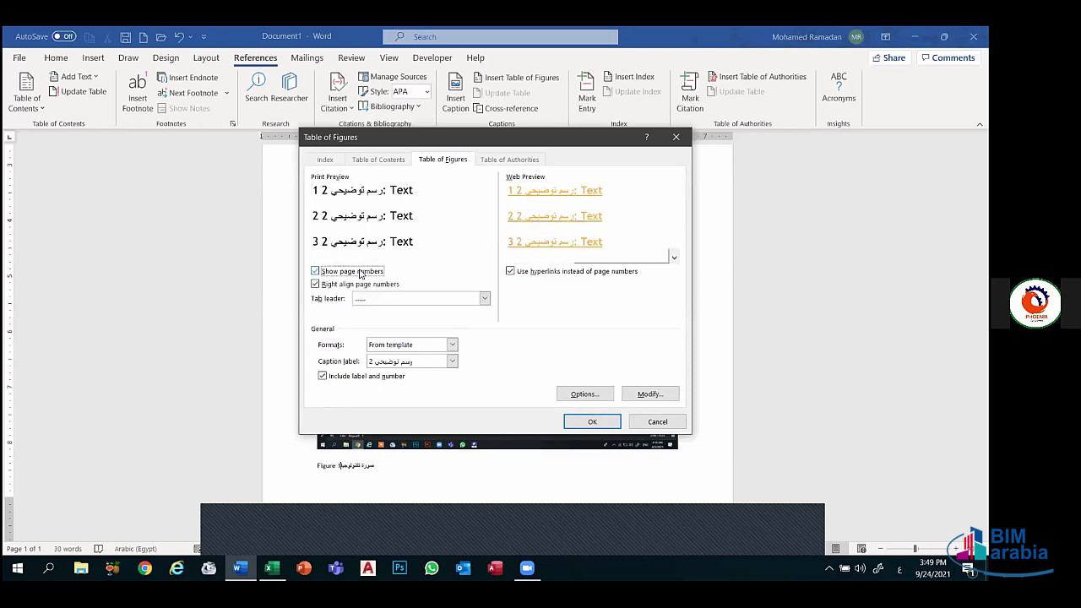
left_click(360, 273)
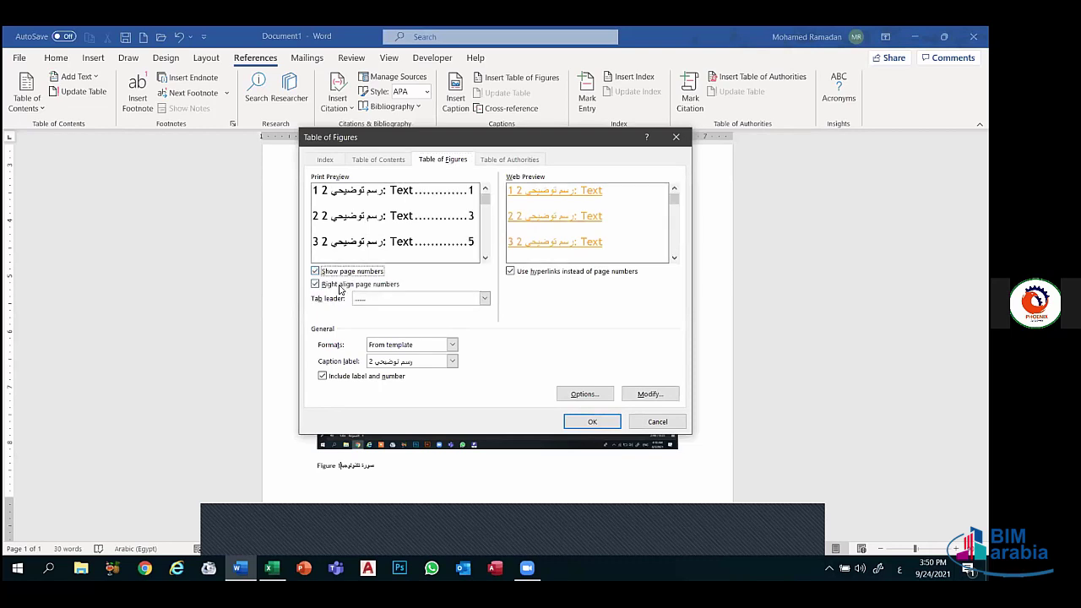
left_click(341, 289)
left_click(341, 289)
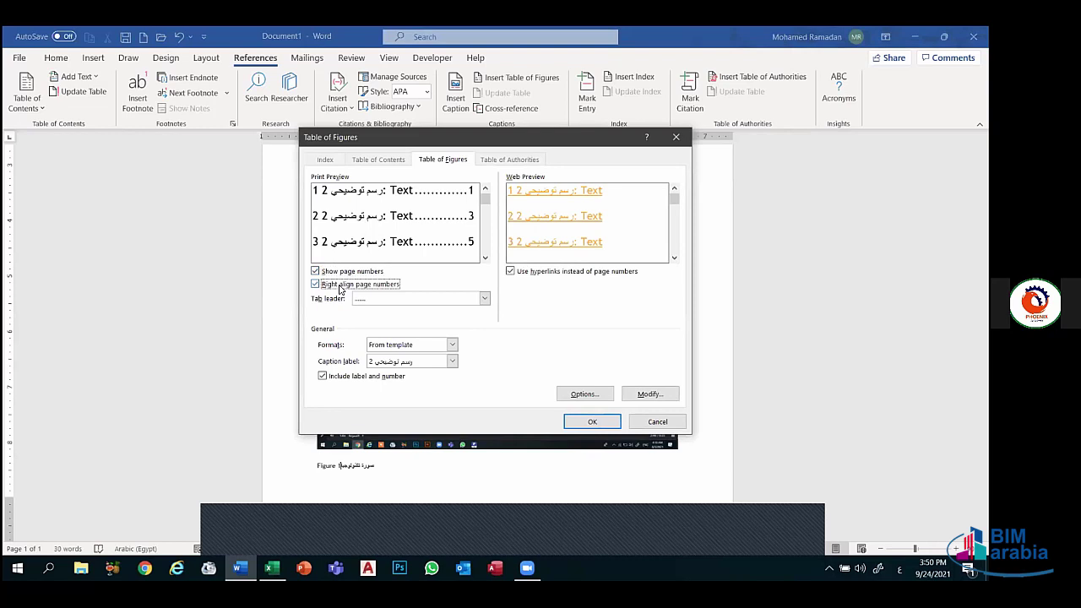
left_click(342, 289)
left_click(342, 288)
left_click(341, 289)
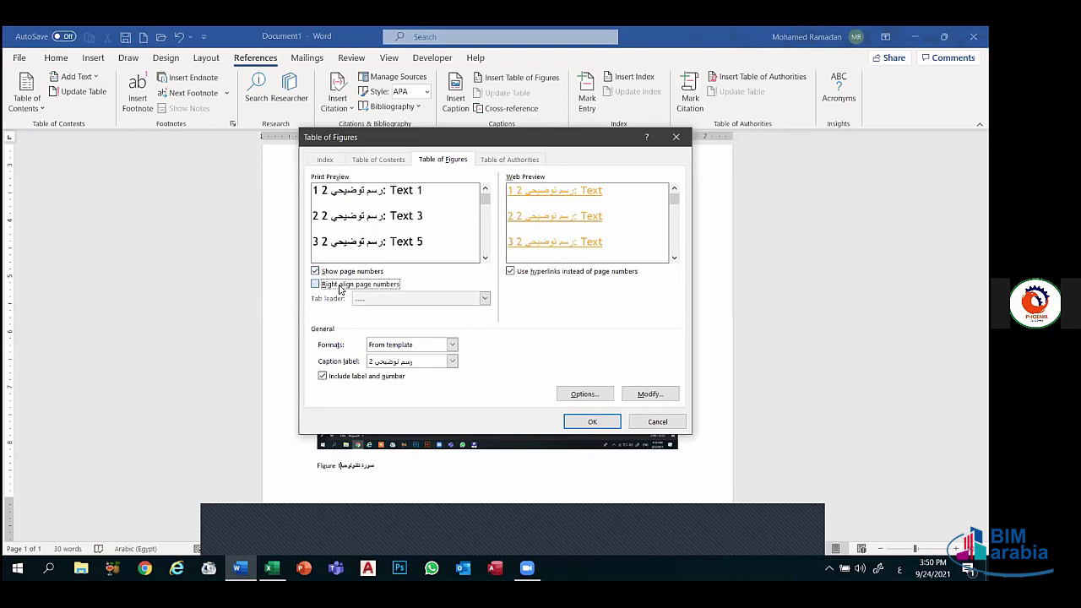
left_click(342, 289)
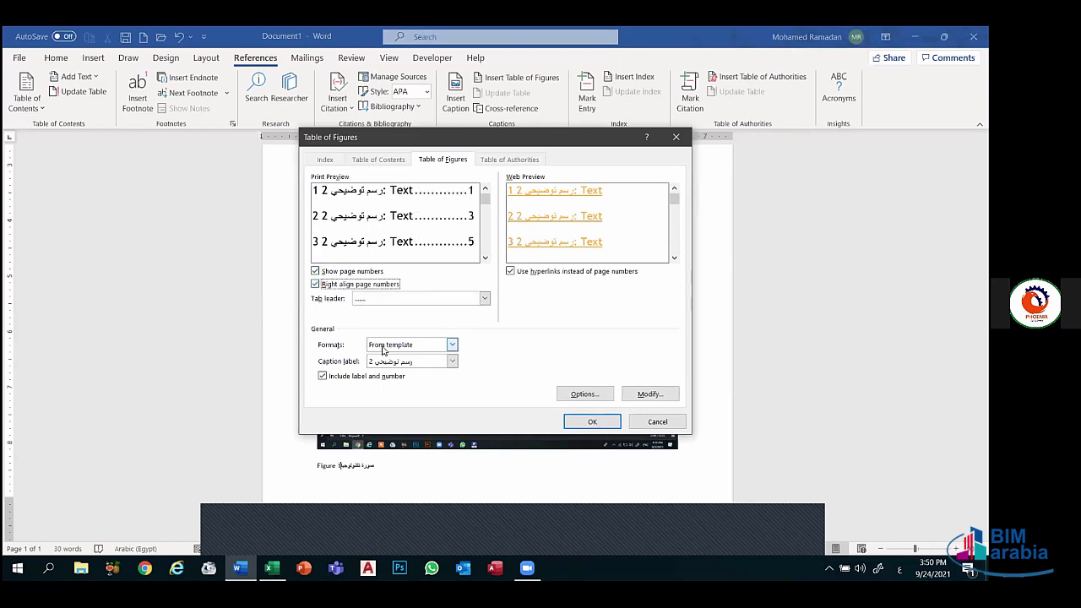
left_click(411, 344)
left_click(388, 376)
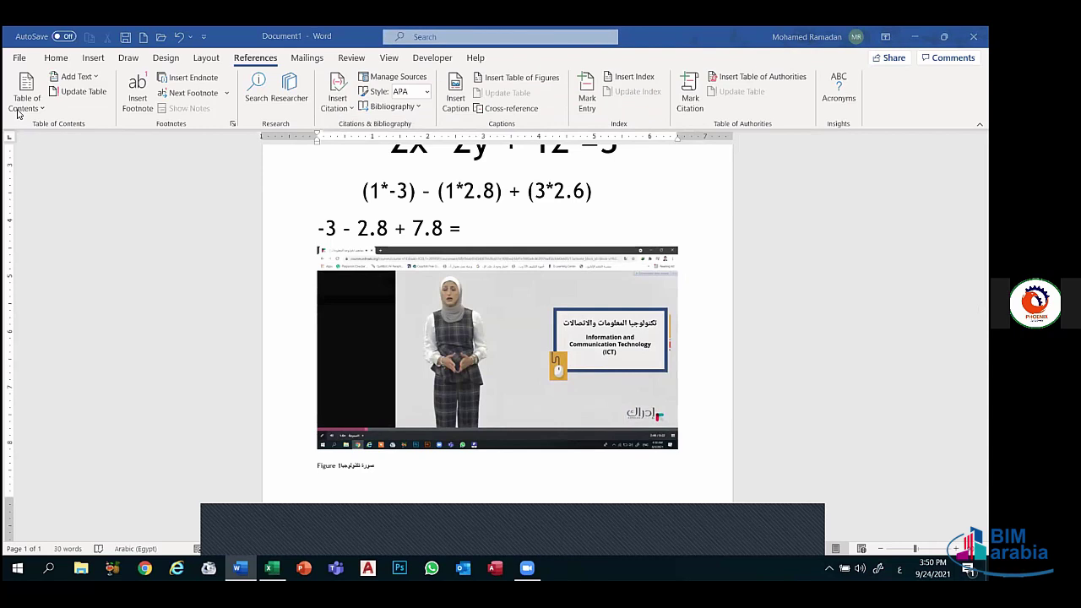
left_click(17, 110)
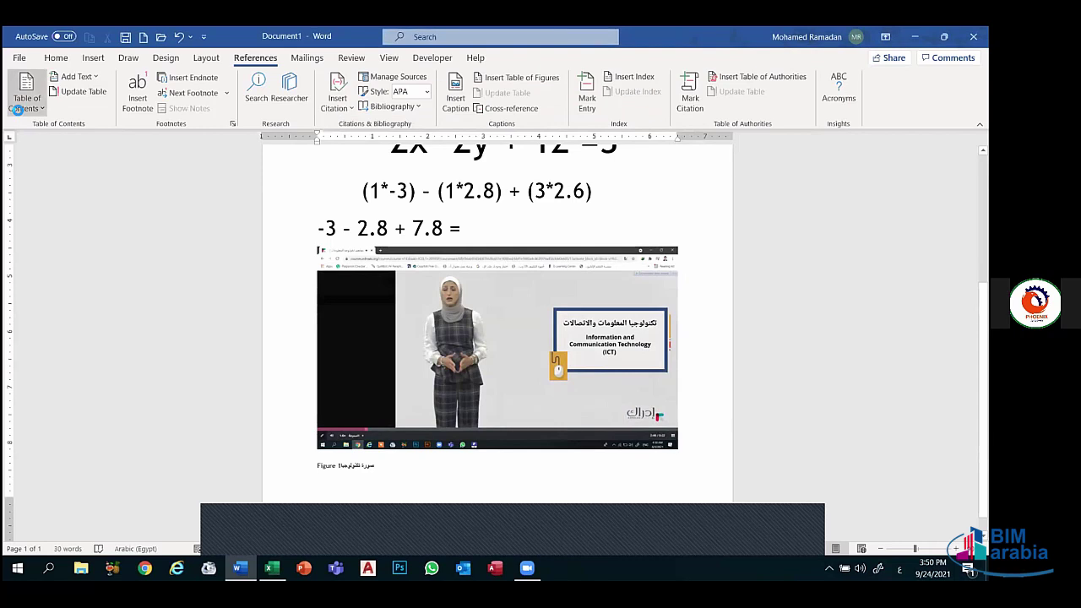
left_click(92, 429)
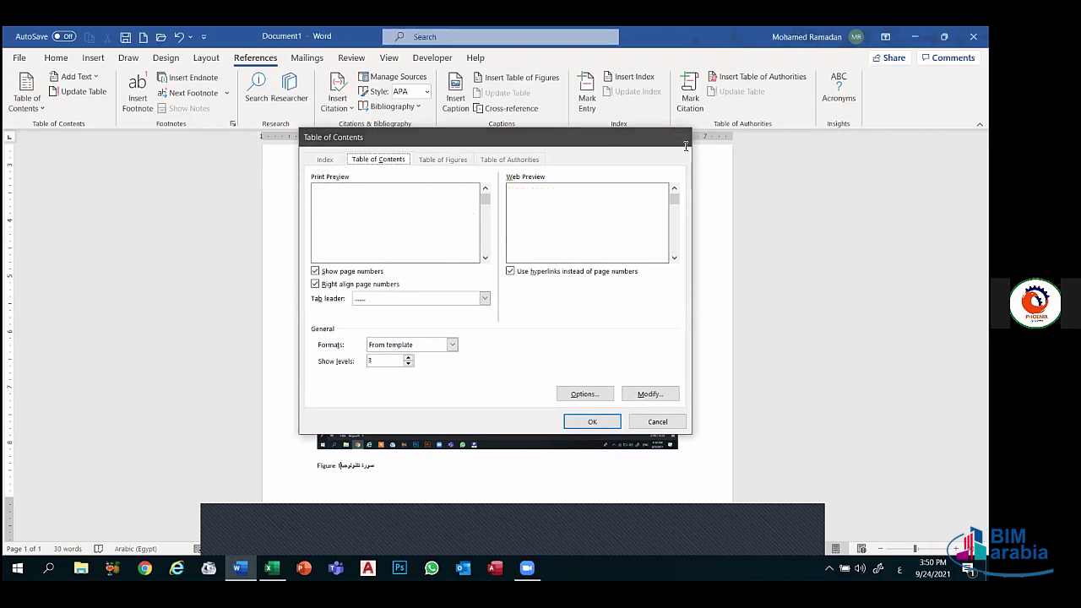
left_click(684, 143)
left_click(762, 77)
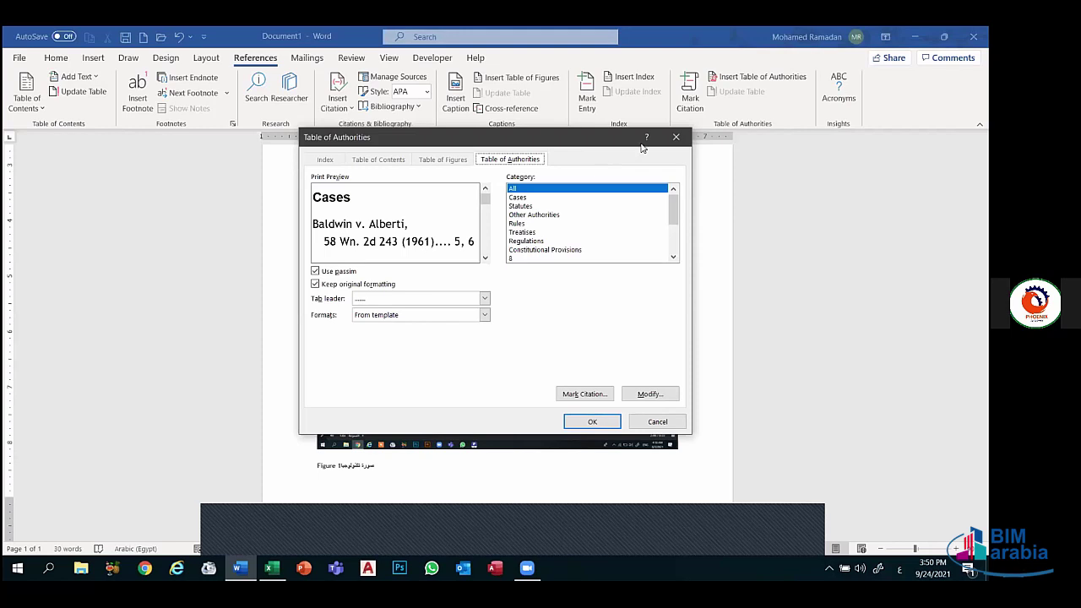
left_click(676, 137)
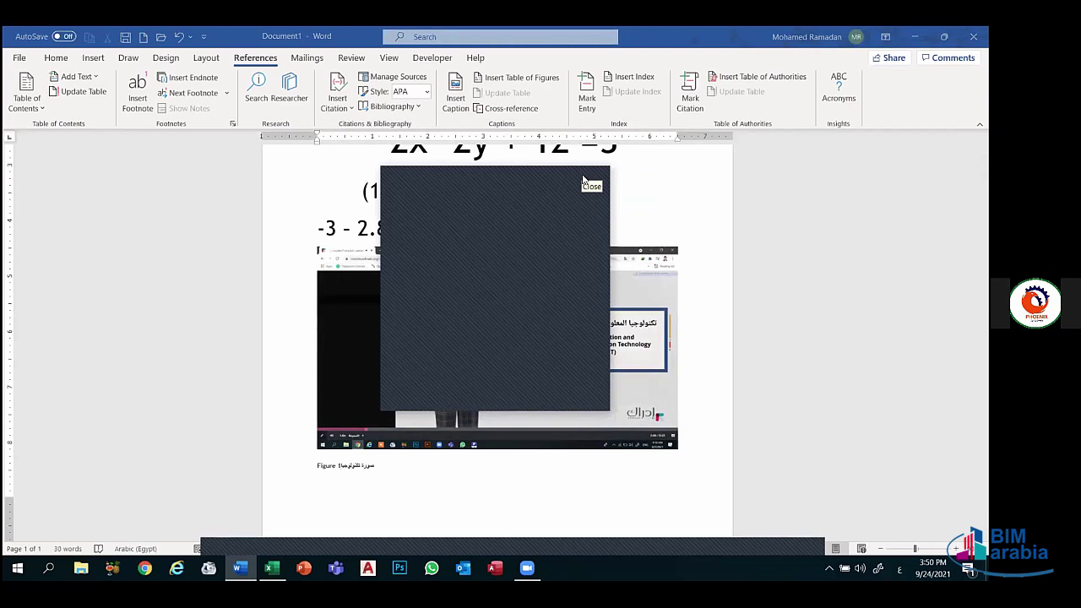
left_click(583, 179)
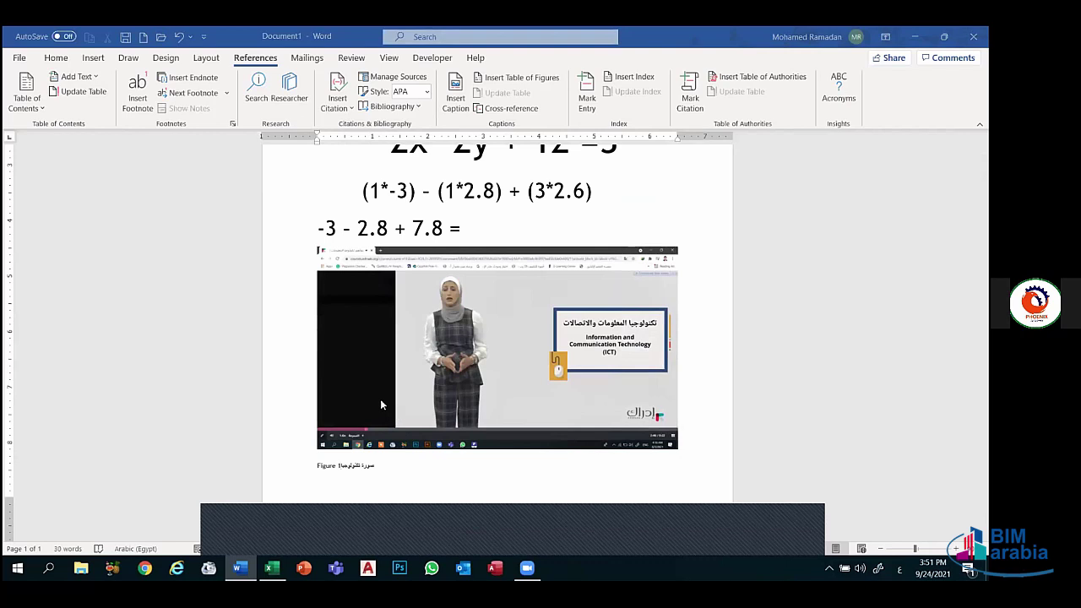
- Delete the screenshot and then all remaining document content, leaving 0 words
left_click(405, 395)
key("Delete")
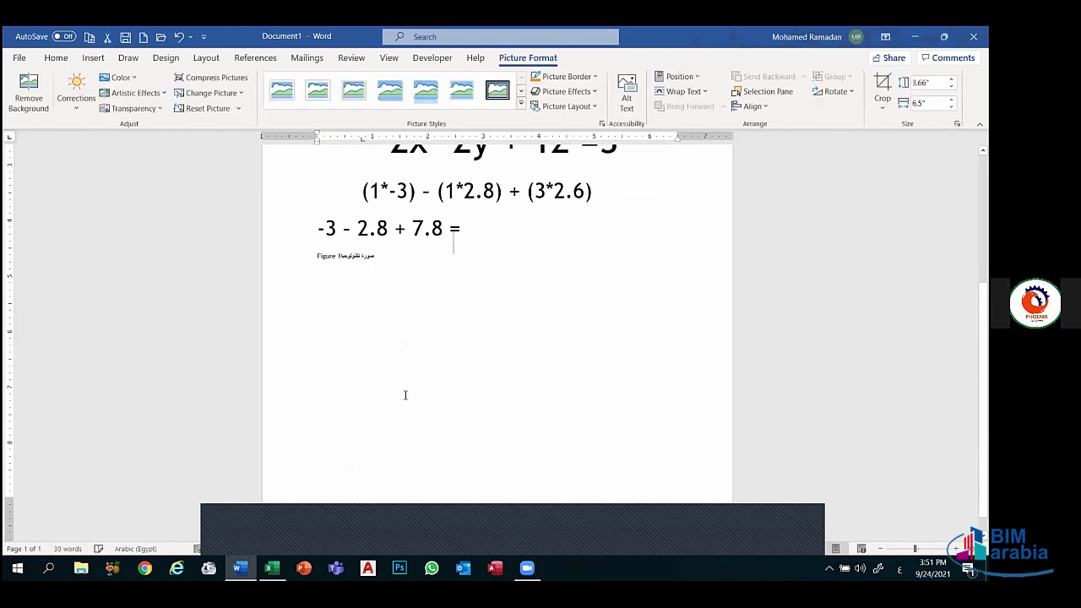
key("ctrl+a")
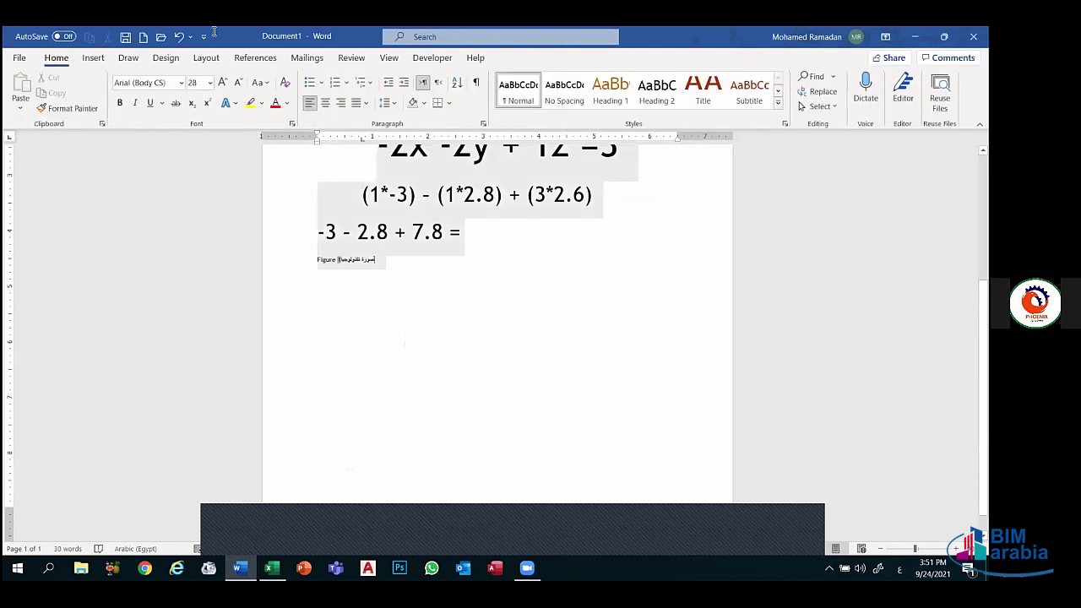
key("Delete")
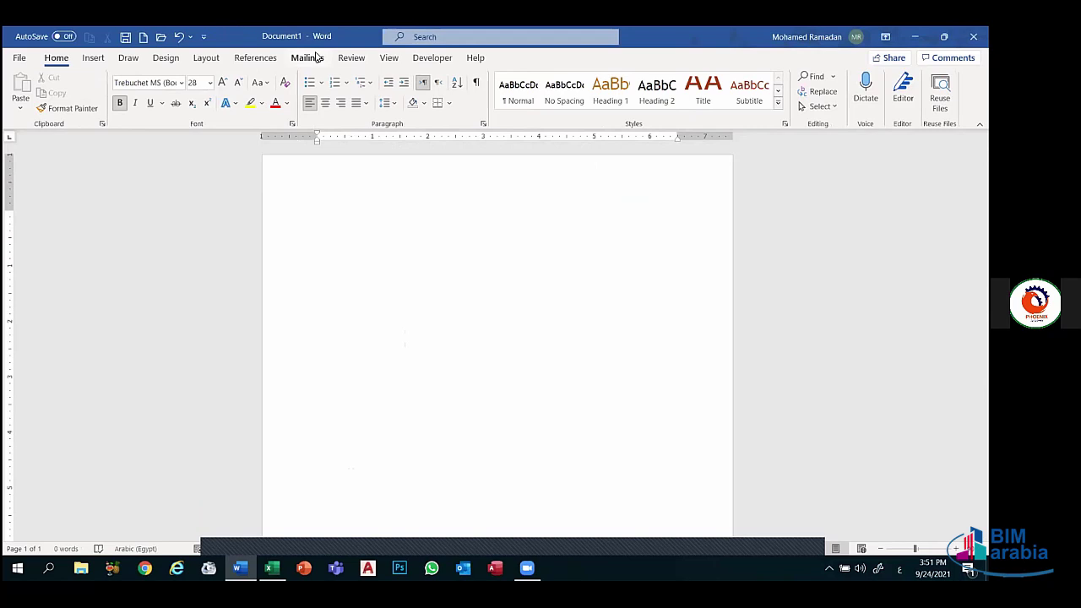
- Close the Word document without saving the changes
left_click(307, 57)
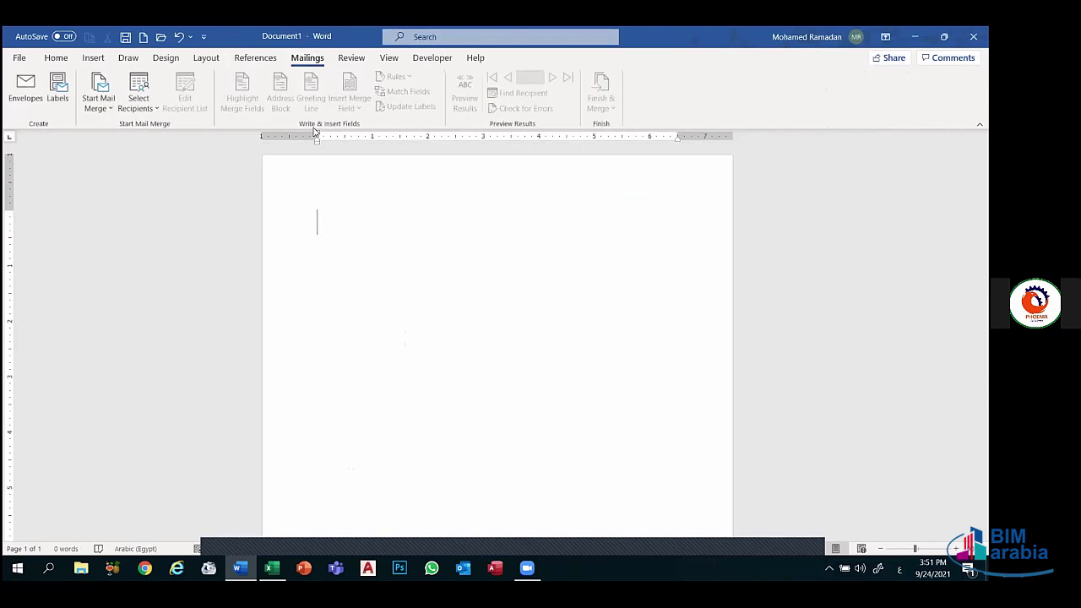
left_click(973, 36)
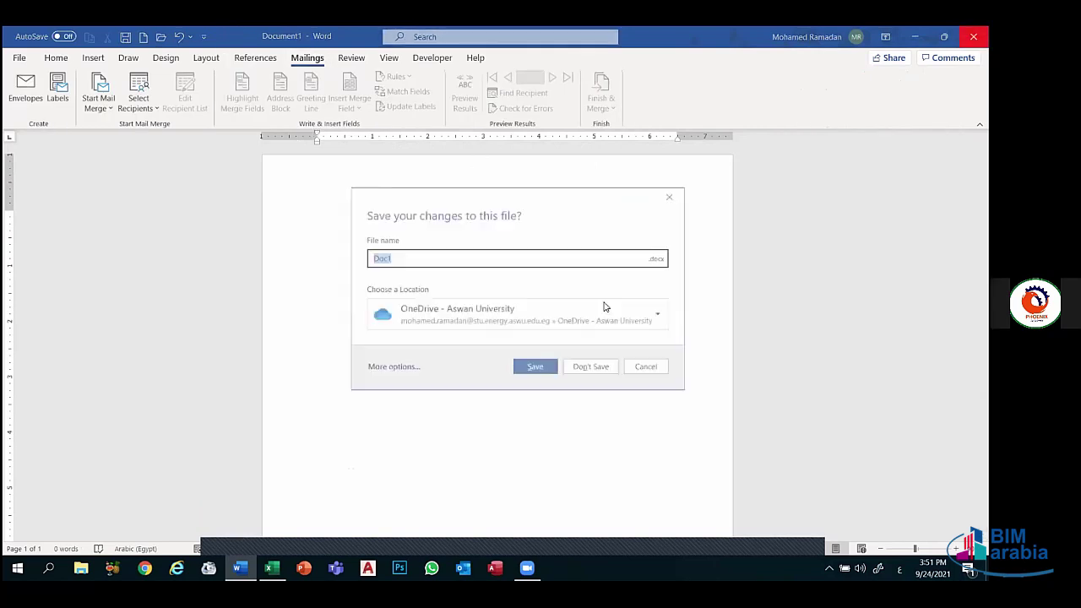
left_click(578, 370)
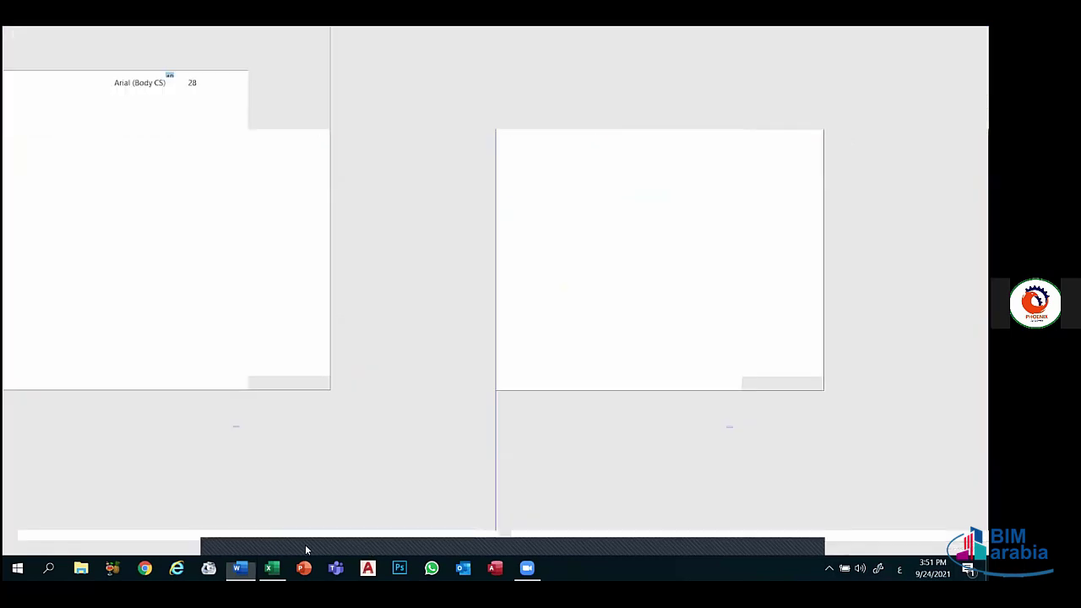
- Launch PowerPoint and create a new blank presentation, Presentation1, with one title slide
left_click(309, 565)
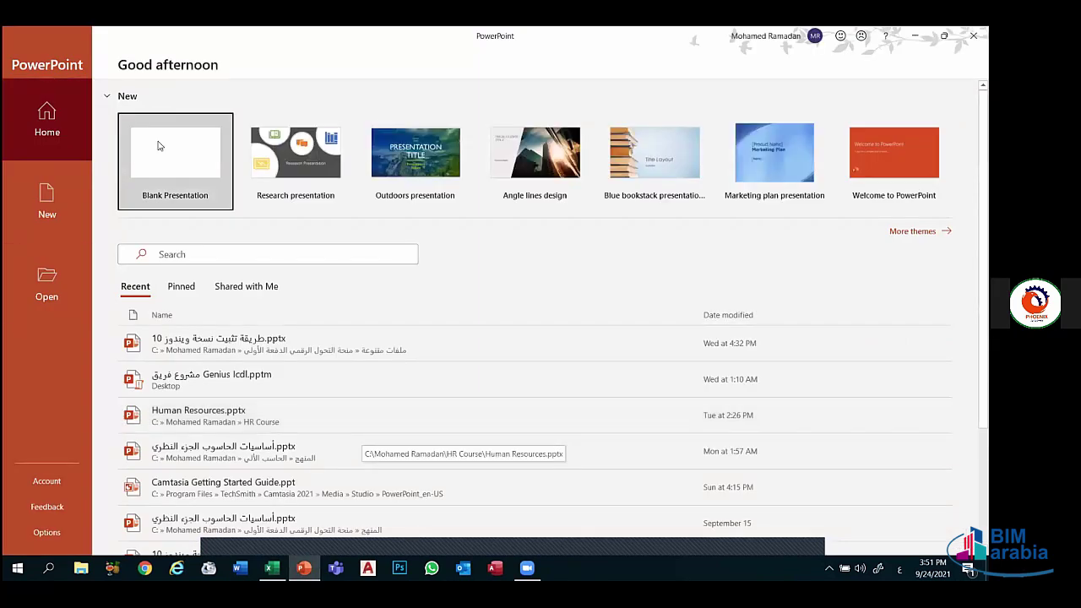
left_click(193, 139)
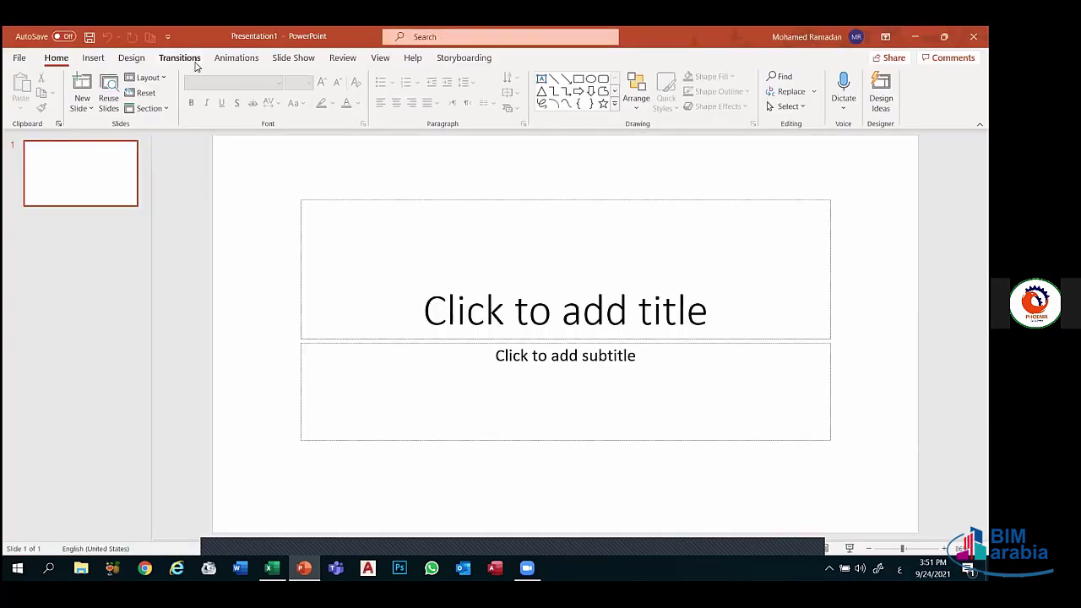
left_click(195, 62)
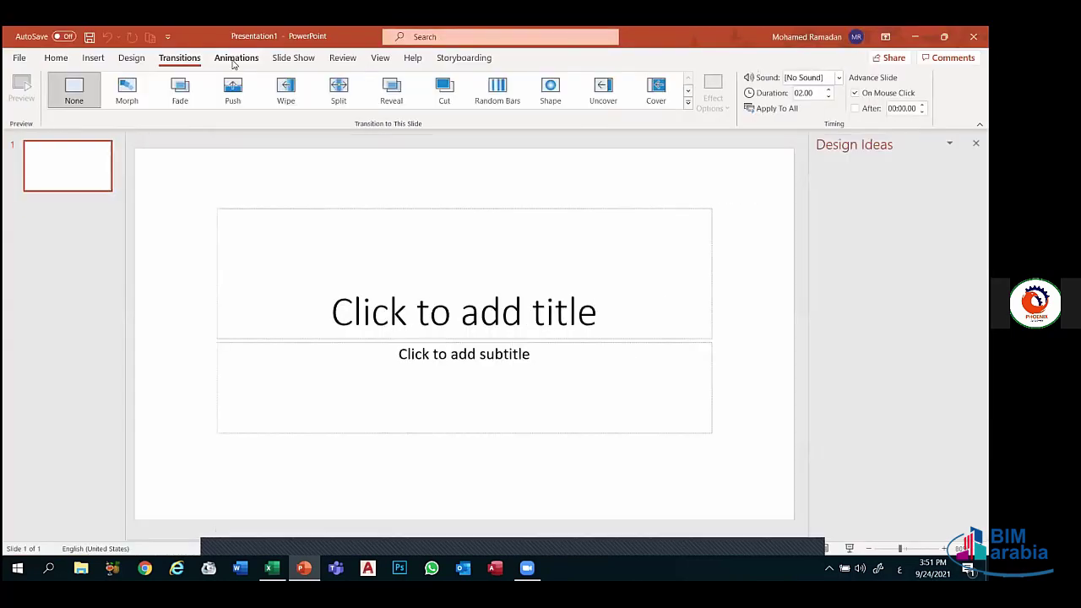
- Look through the Animations, Transitions and Slide Show tabs, then show the Design themes
left_click(235, 59)
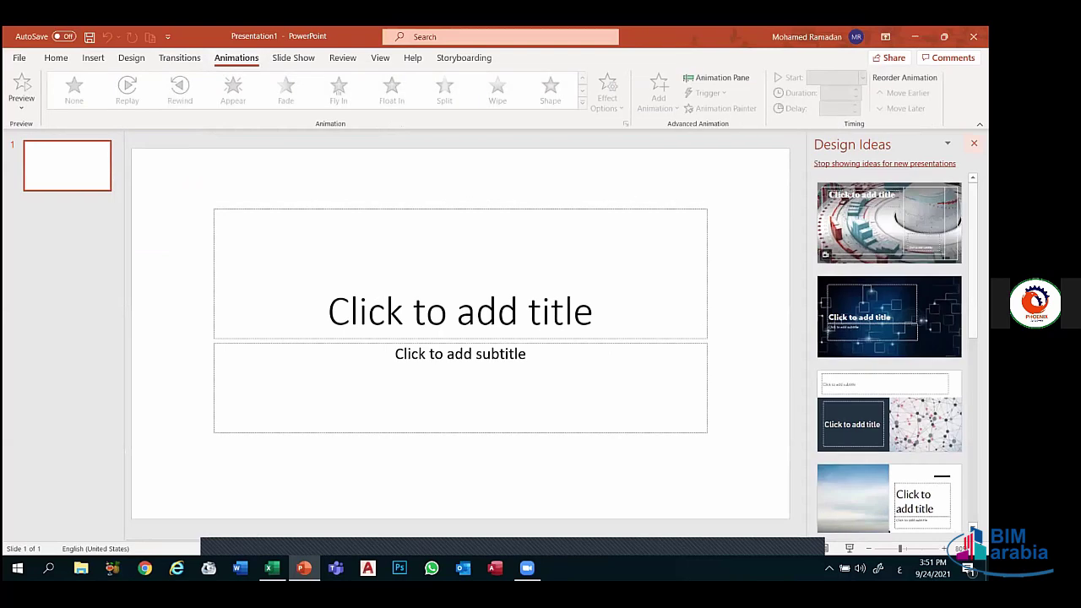
left_click(184, 58)
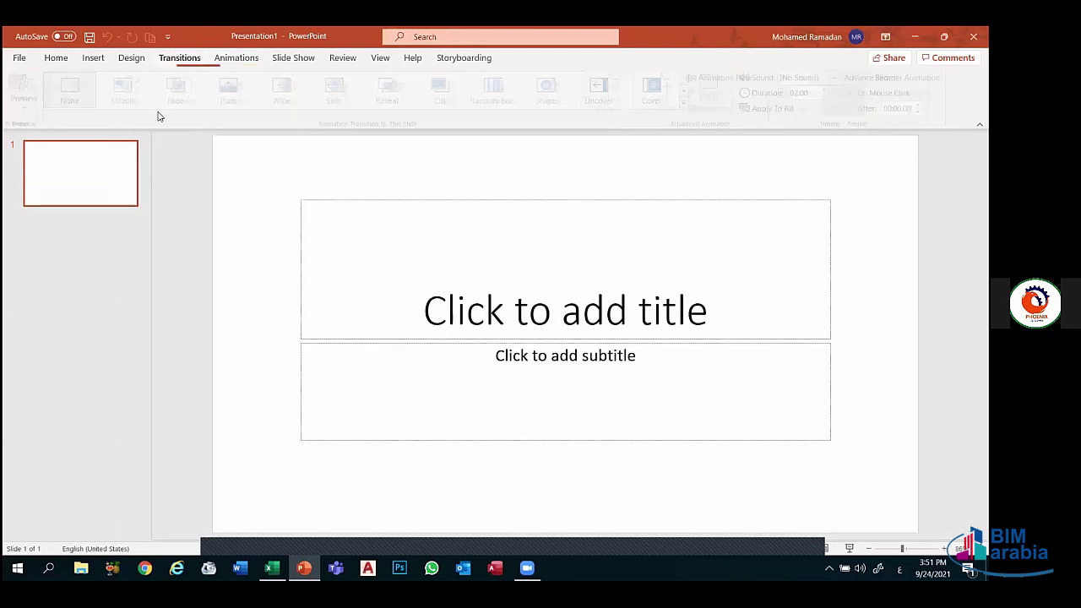
left_click(296, 60)
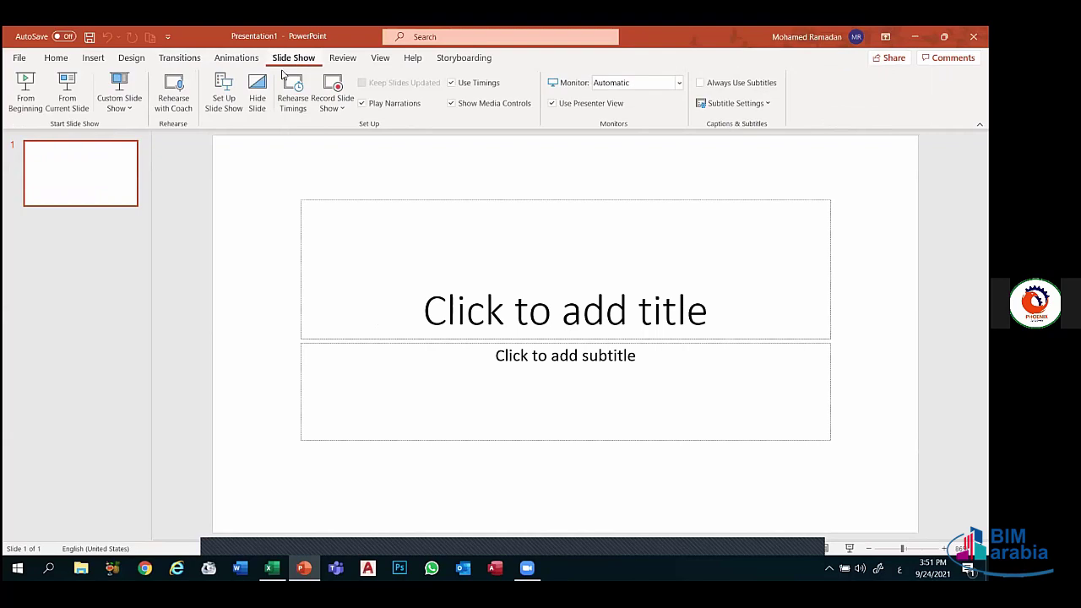
left_click(132, 57)
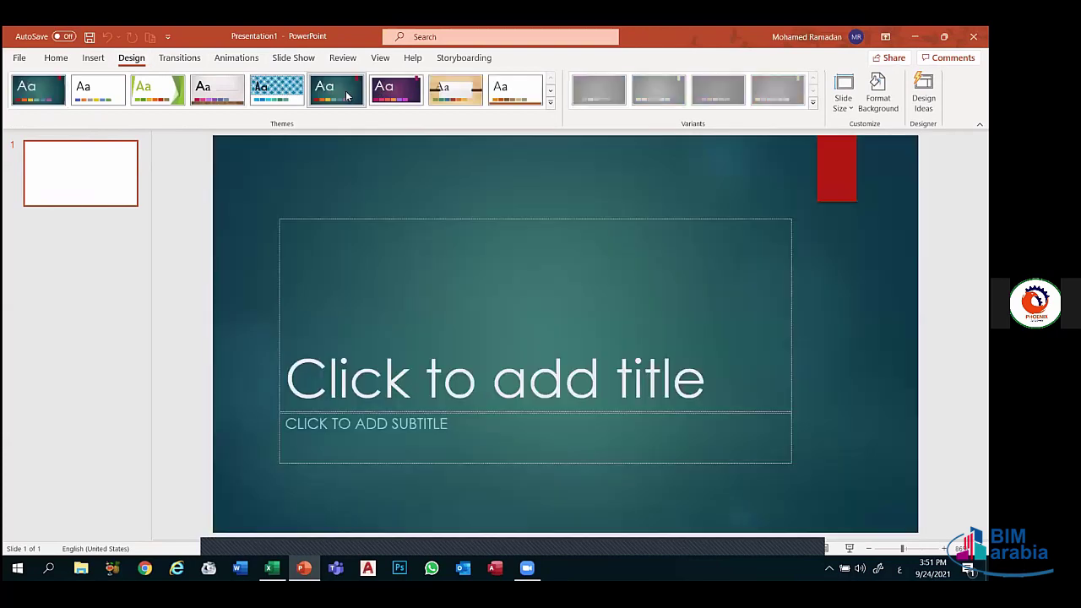
- Apply the dark teal theme to the title slide and dismiss the Design Ideas pane
left_click(347, 95)
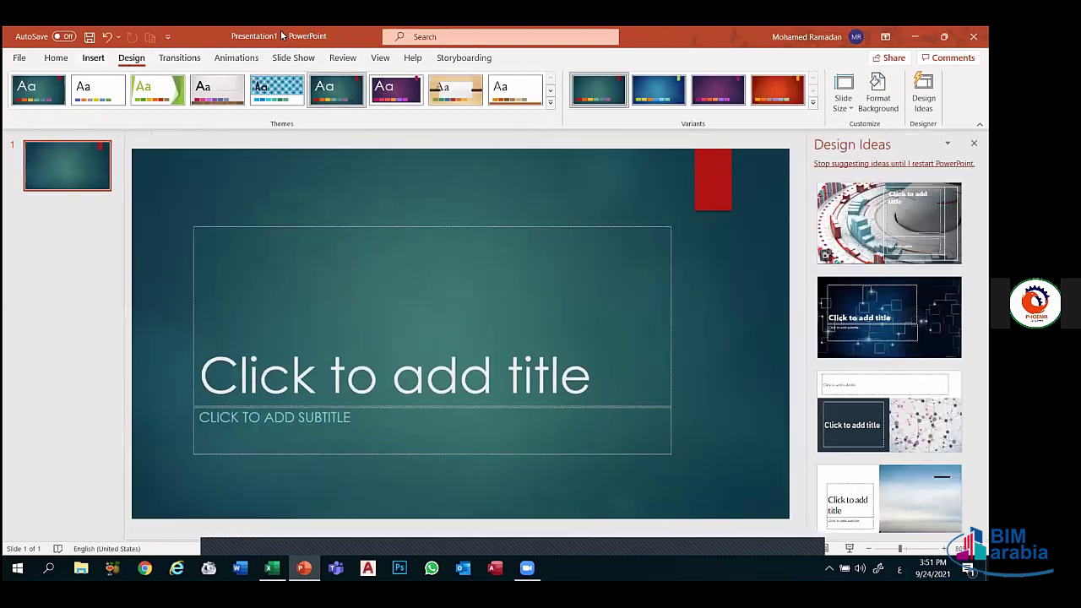
left_click(93, 58)
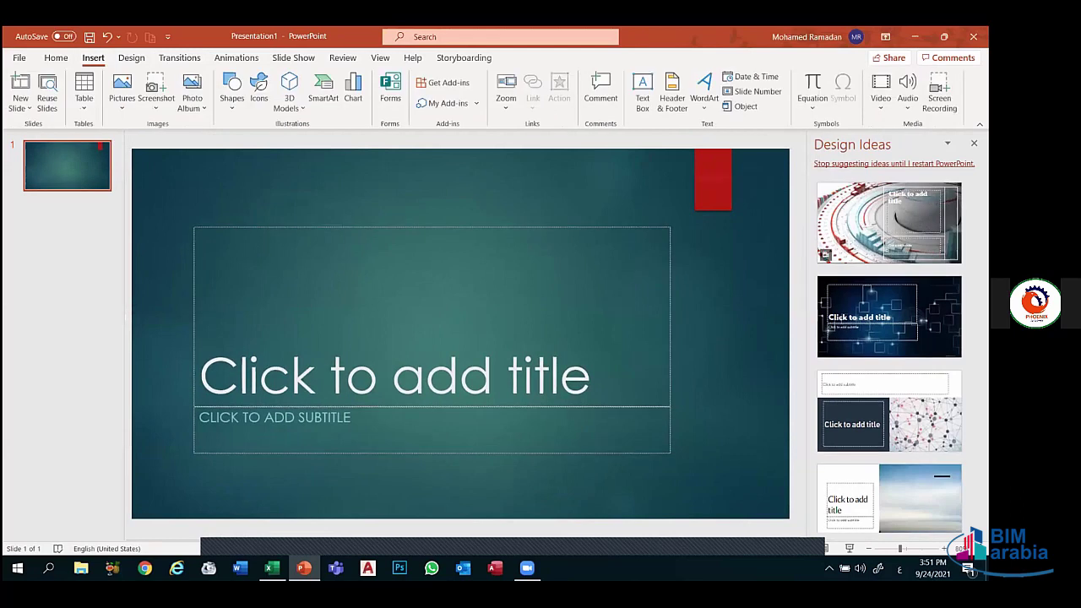
left_click(974, 142)
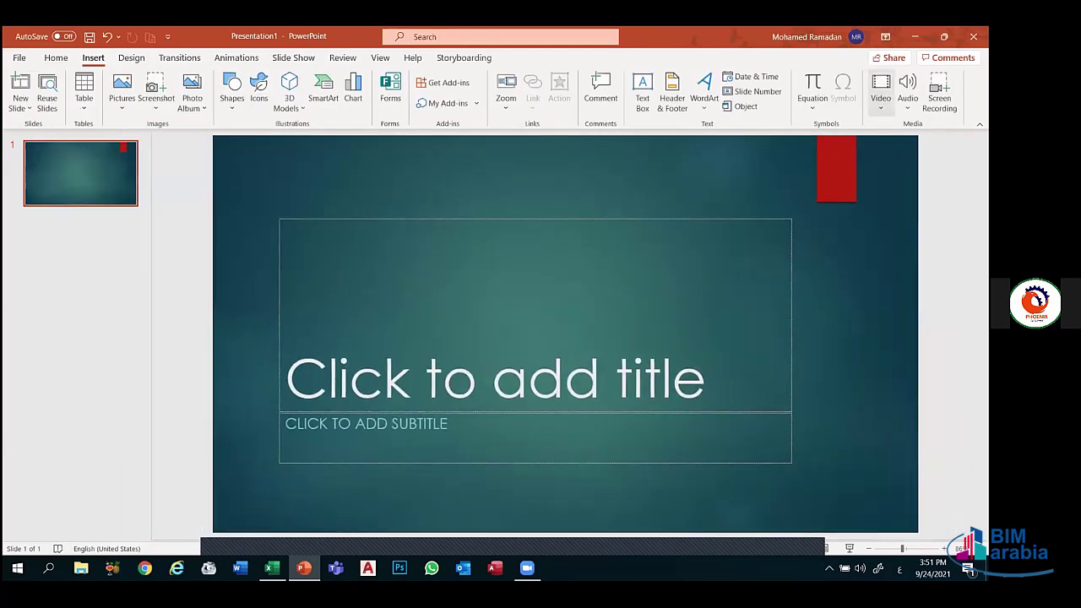
- Start a Screen Recording from the Insert tab's media options
left_click(907, 92)
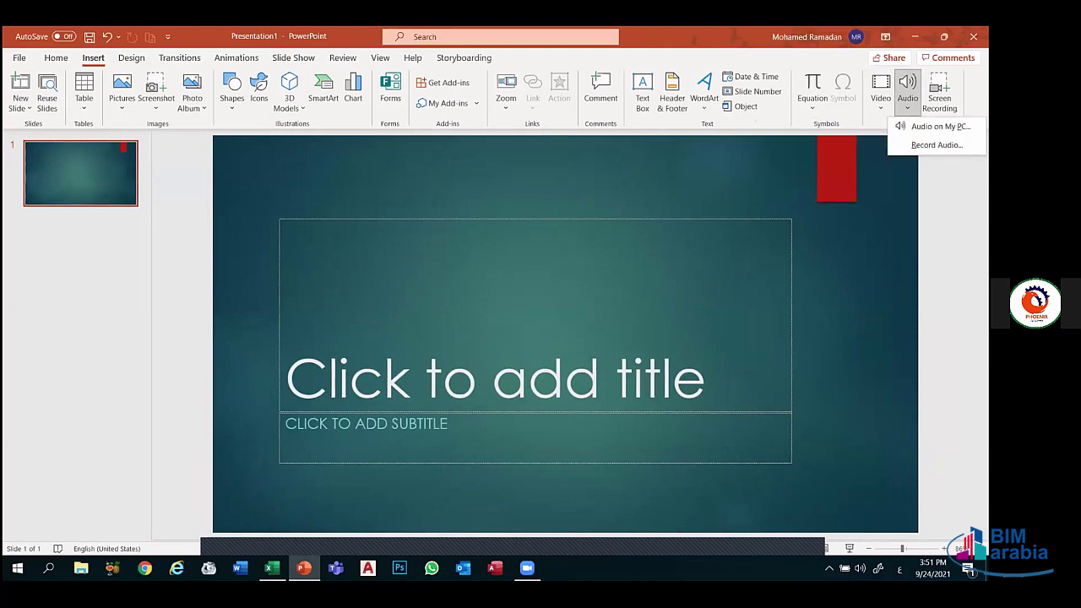
key("Escape")
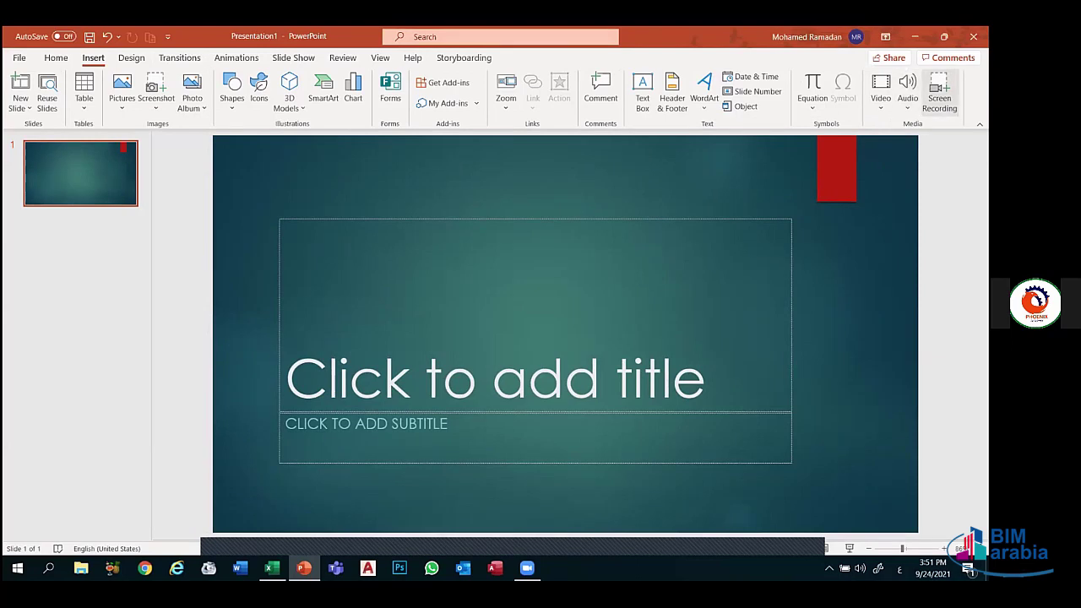
left_click(939, 93)
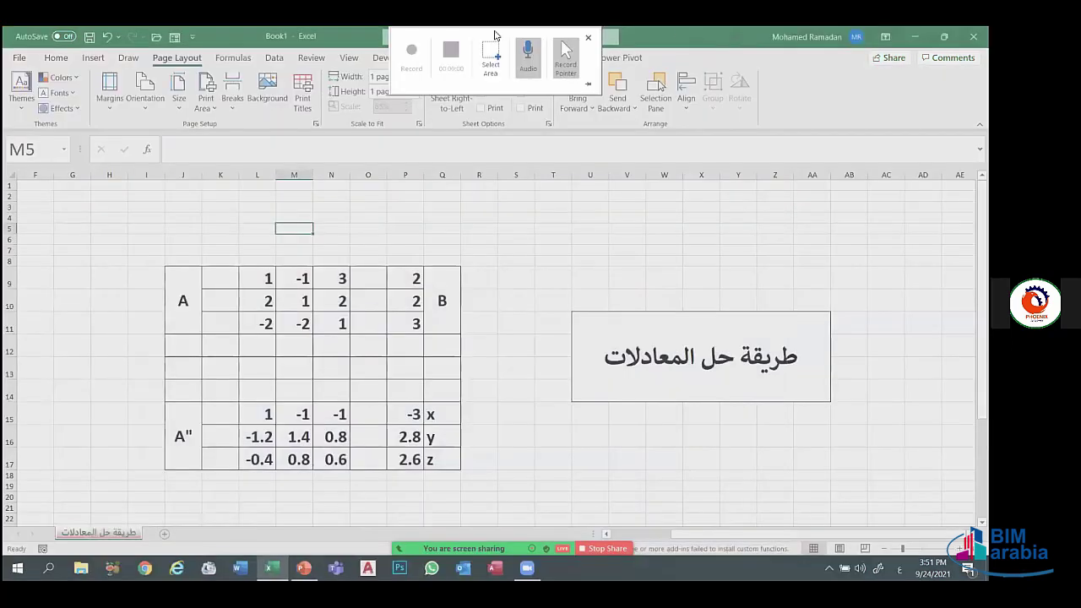
- Begin recording the screen after abandoning a top-left capture-area selection
left_click(491, 64)
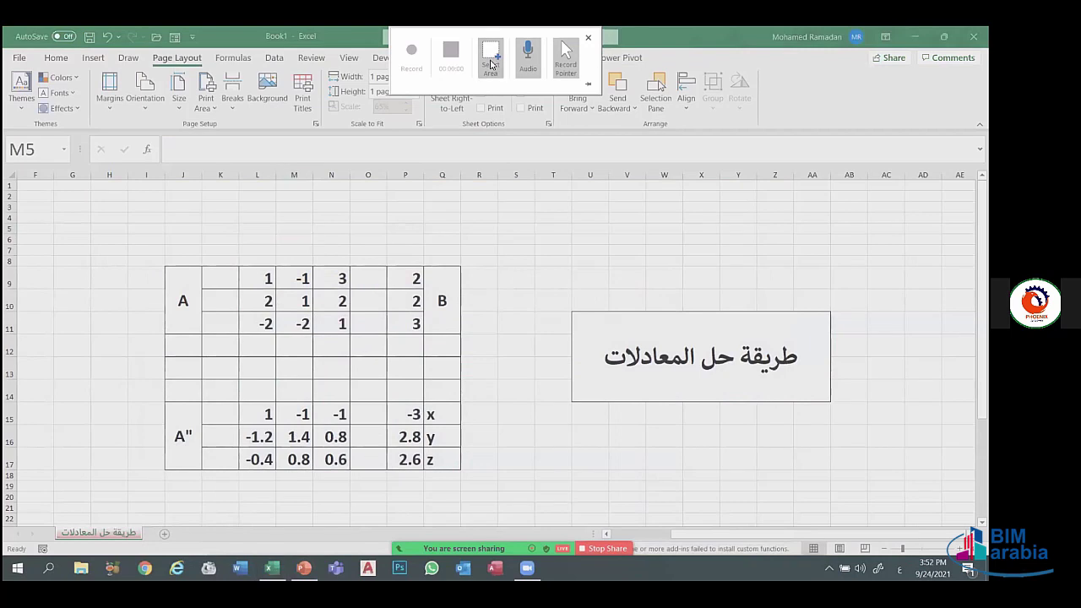
left_click_drag(11, 34, 238, 341)
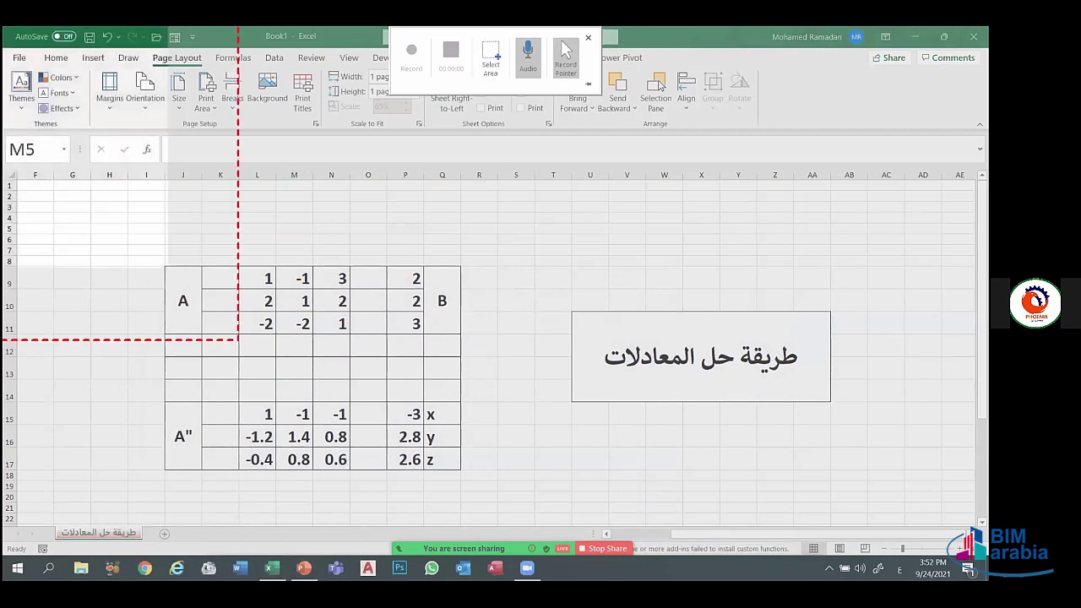
key("Escape")
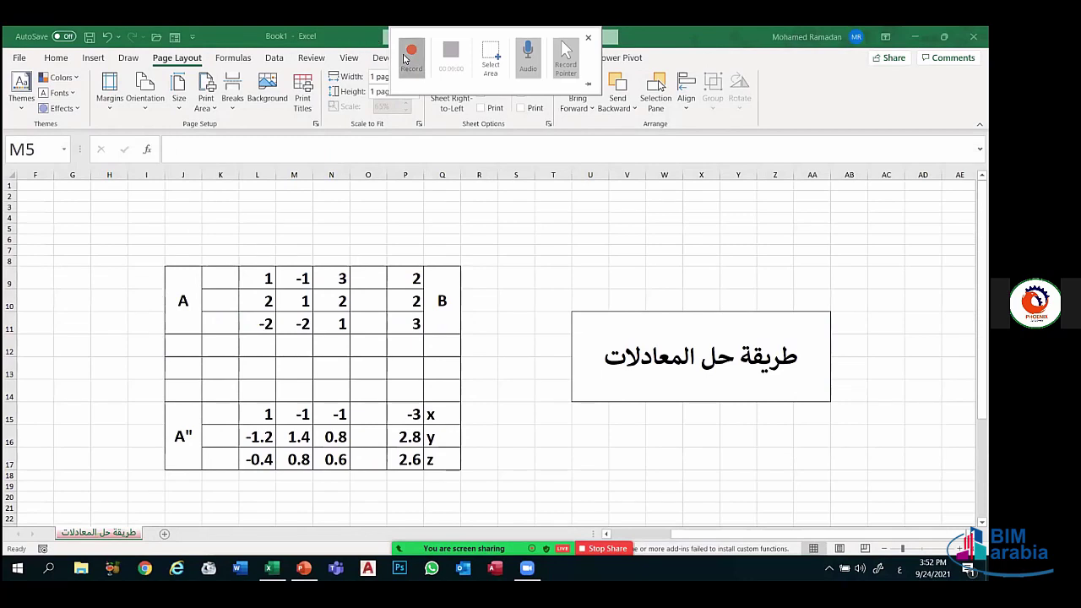
left_click(411, 53)
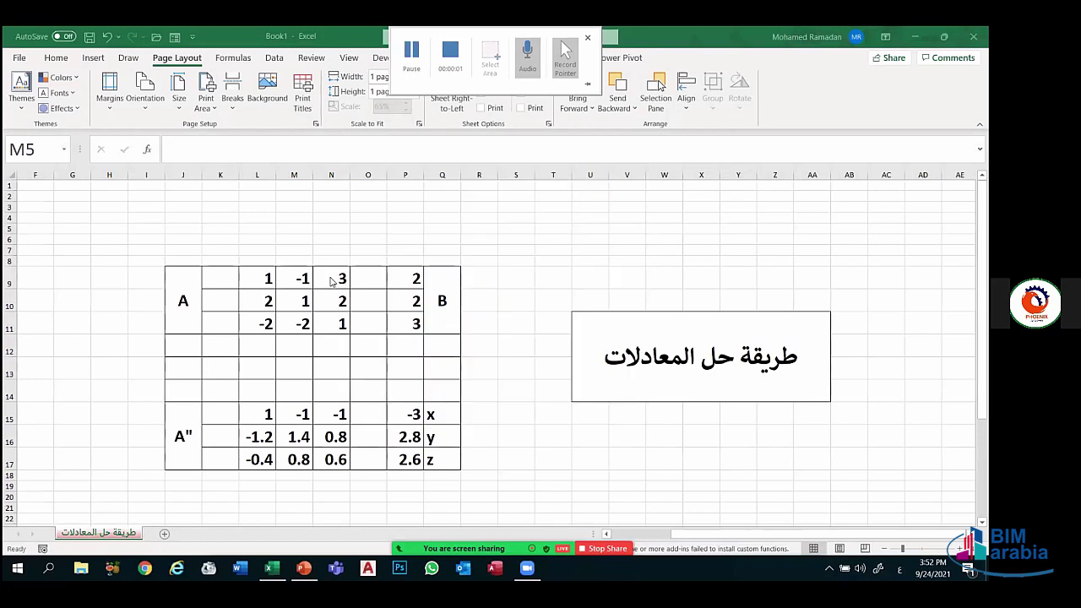
- Capture switching through the Draw, Insert and Home tabs, then stop recording to place the clip
left_click(129, 58)
left_click(93, 57)
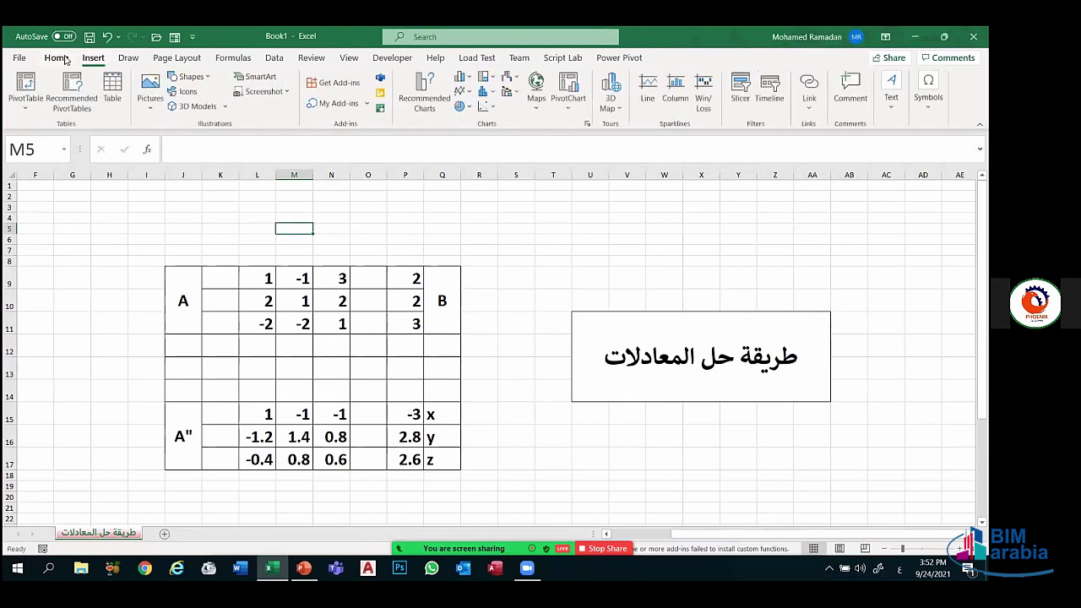
left_click(56, 58)
left_click(128, 58)
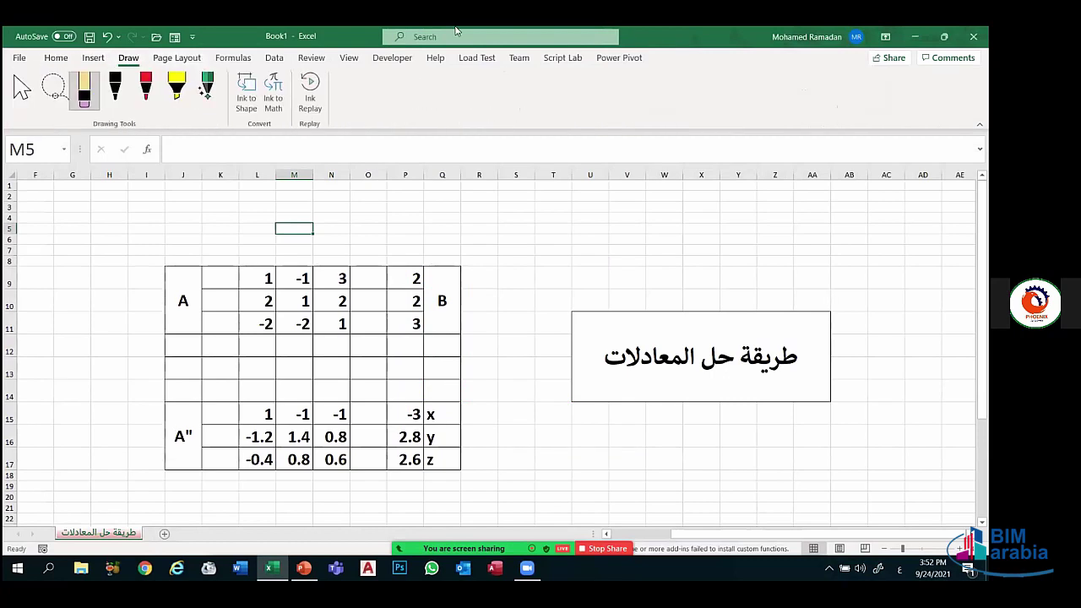
mouse_move(452, 55)
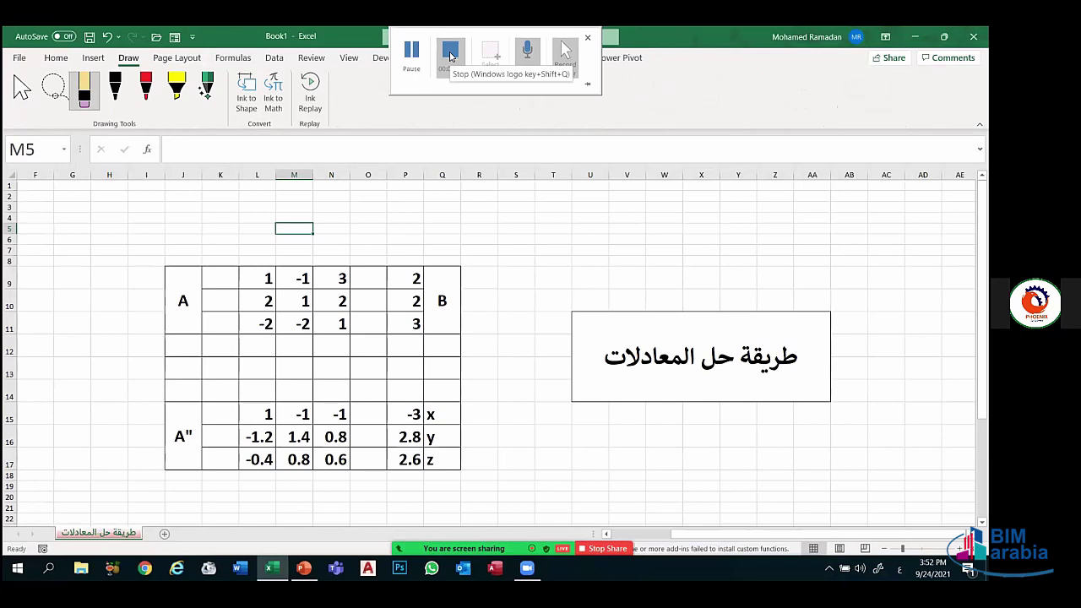
left_click(450, 56)
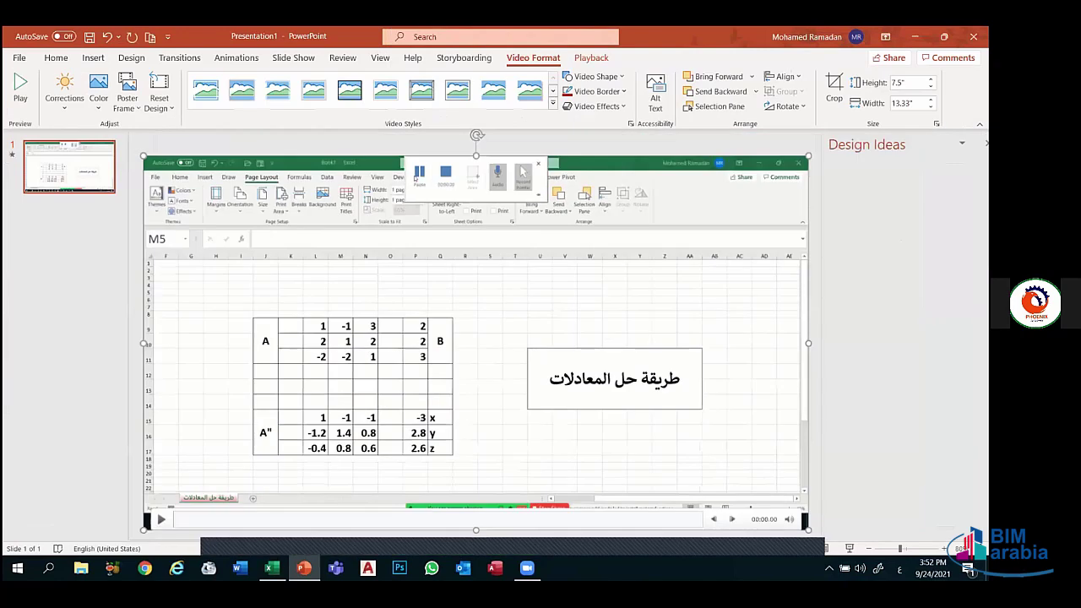
- Hide the design suggestions, play and pause the screen recording, then delete it from the slide
left_click(974, 143)
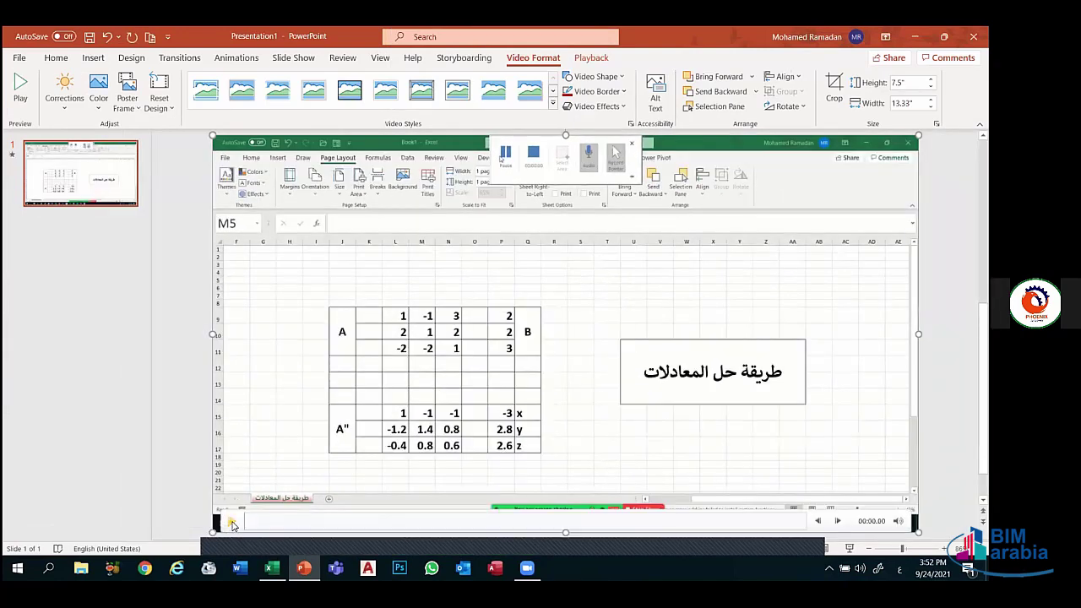
left_click(232, 523)
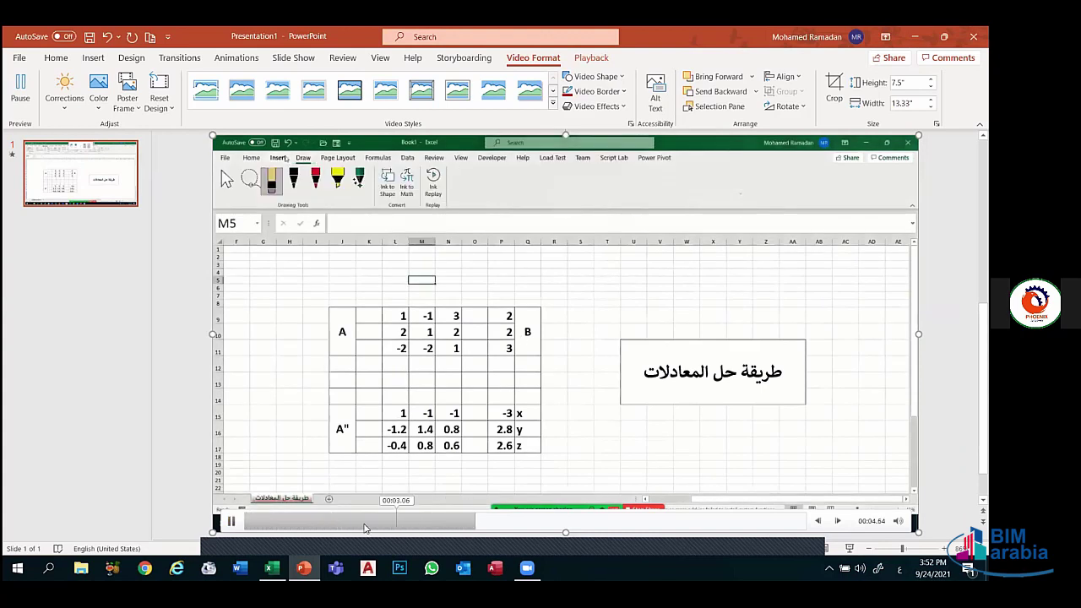
left_click(230, 525)
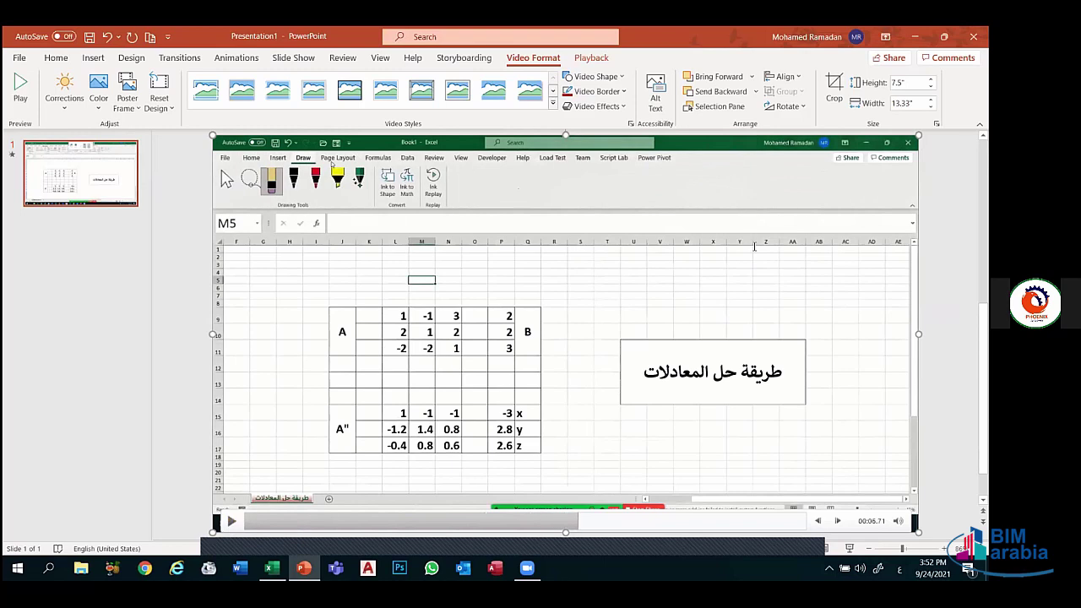
key("Delete")
- Close PowerPoint without saving Presentation1 and return to the Excel workbook
key("alt+F4")
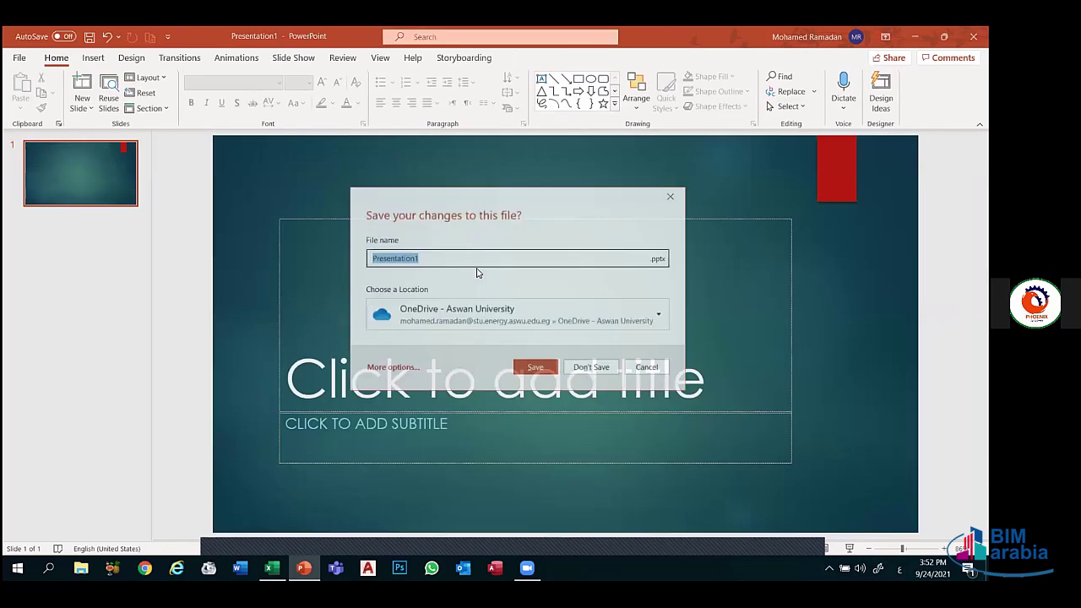
left_click(598, 370)
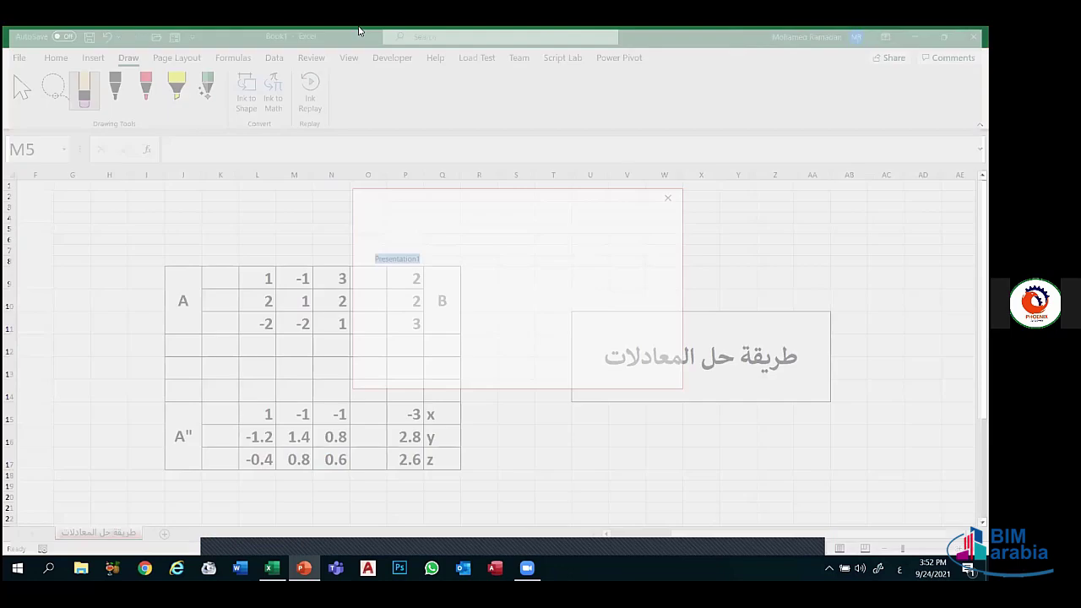
left_click(311, 58)
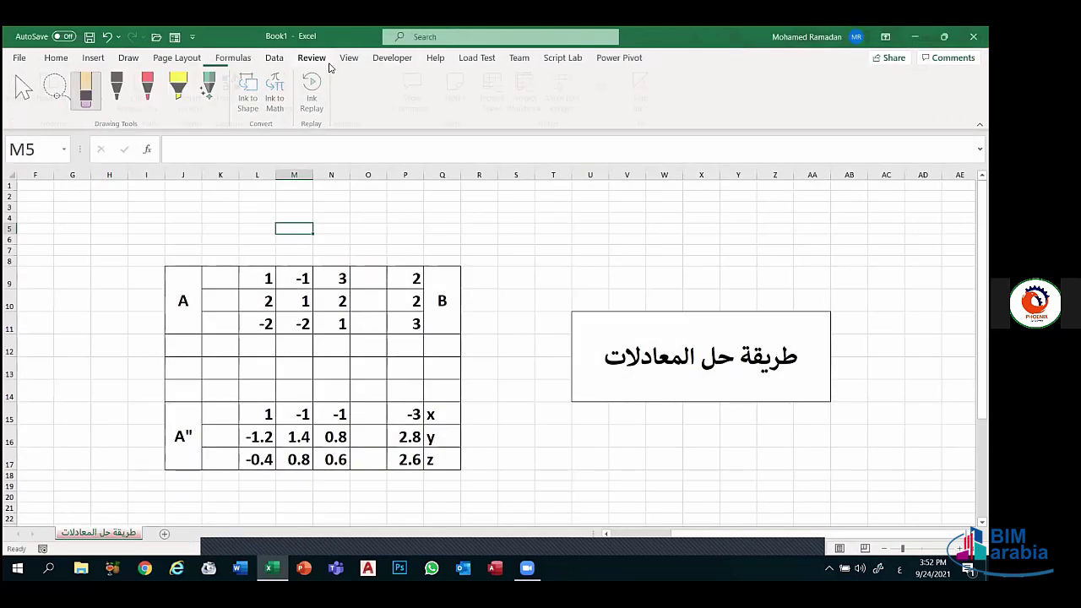
- On the View ribbon, check the empty Custom Views list, then bring up the Freeze Panes options
left_click(349, 57)
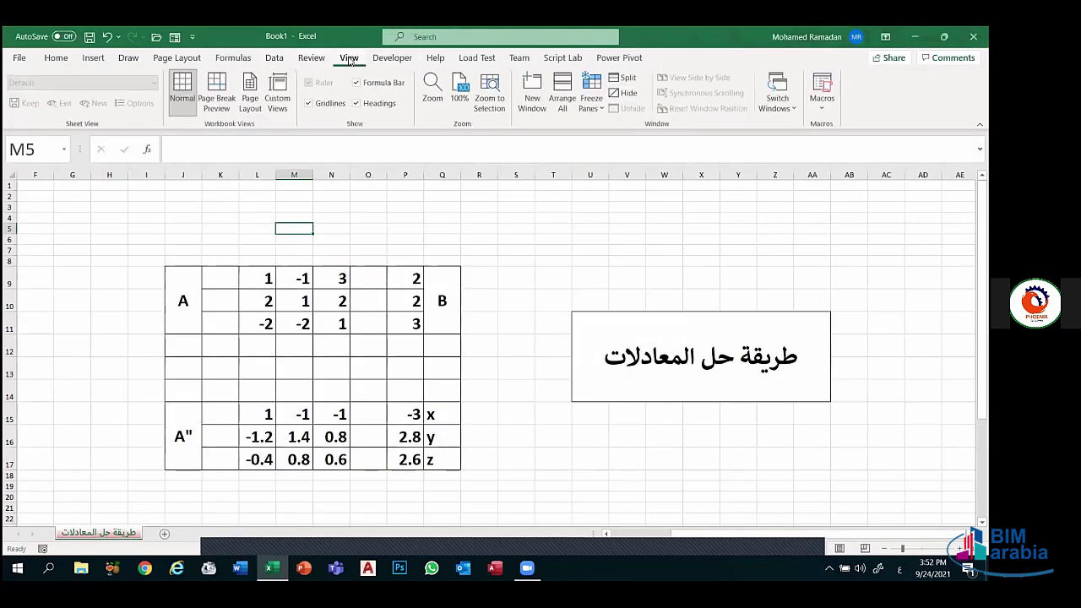
left_click(280, 110)
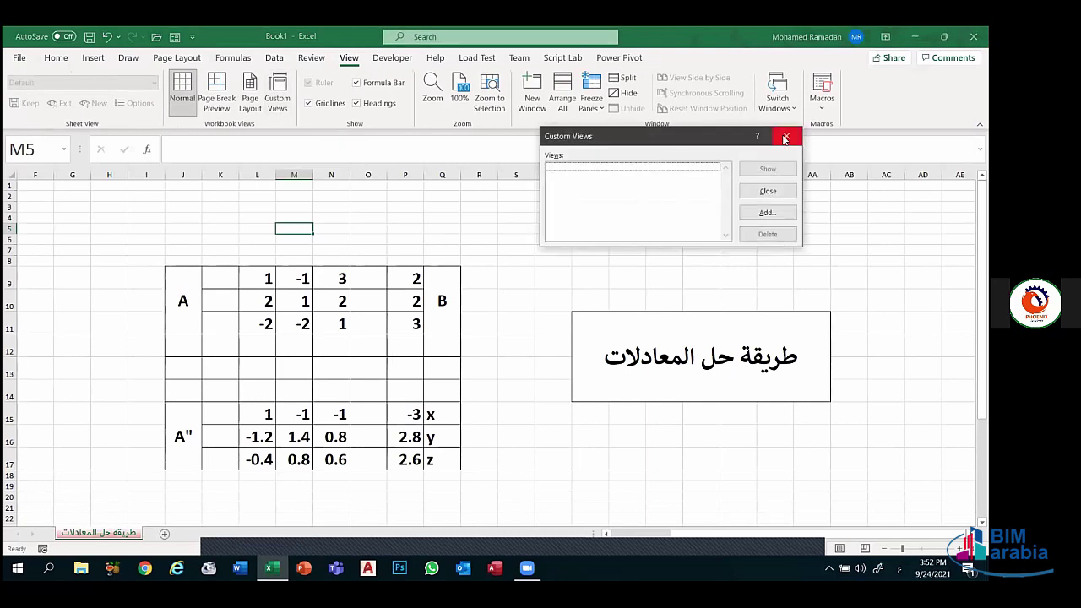
left_click(786, 136)
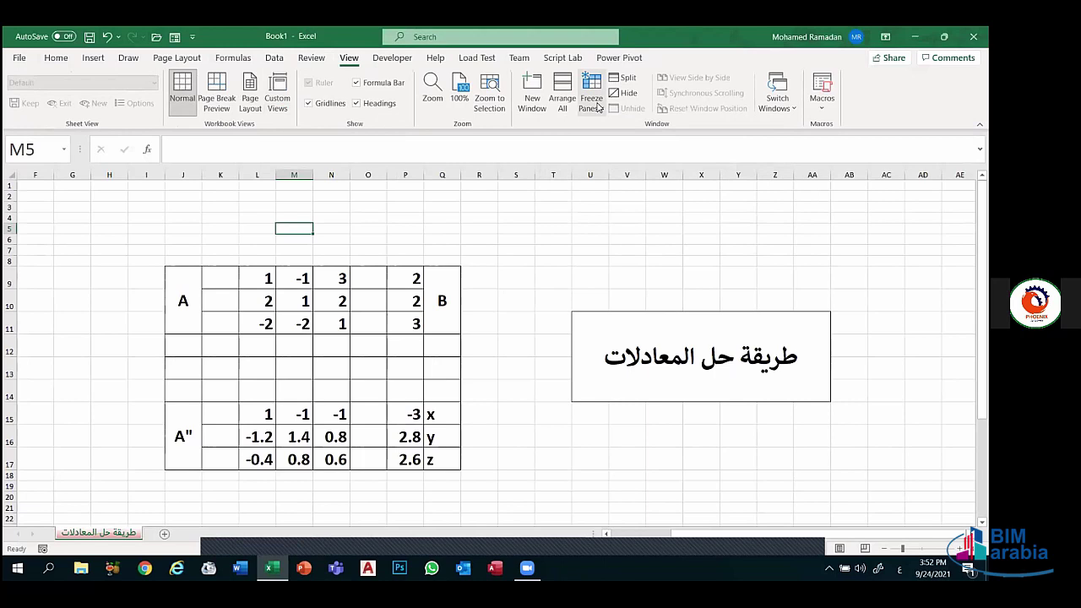
left_click(598, 107)
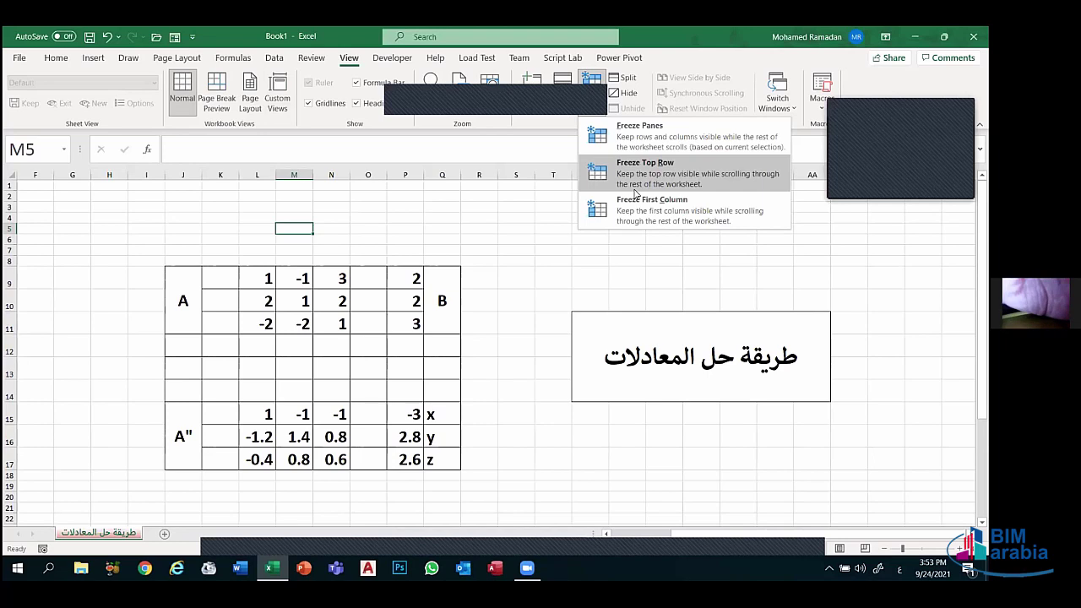
- Dismiss the Freeze Panes options without freezing anything, leaving cell T2 selected
left_click(842, 107)
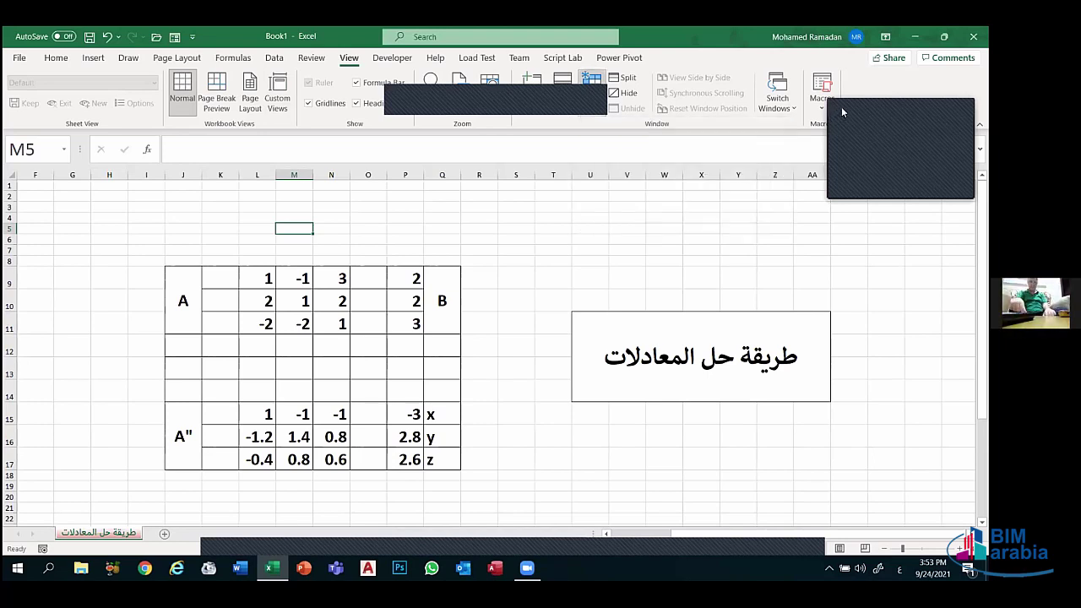
left_click(598, 103)
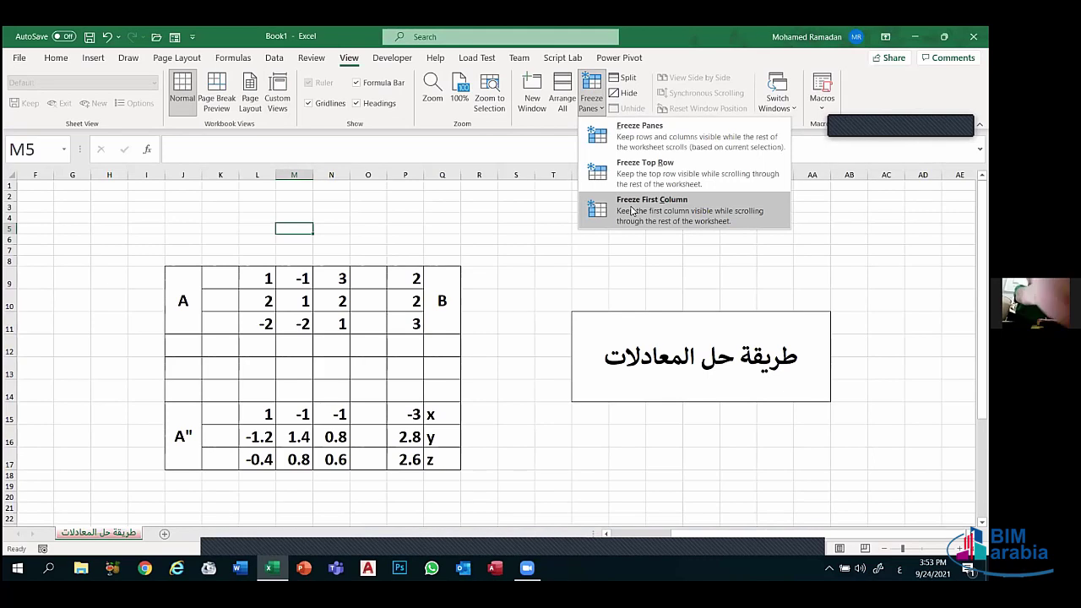
left_click(544, 205)
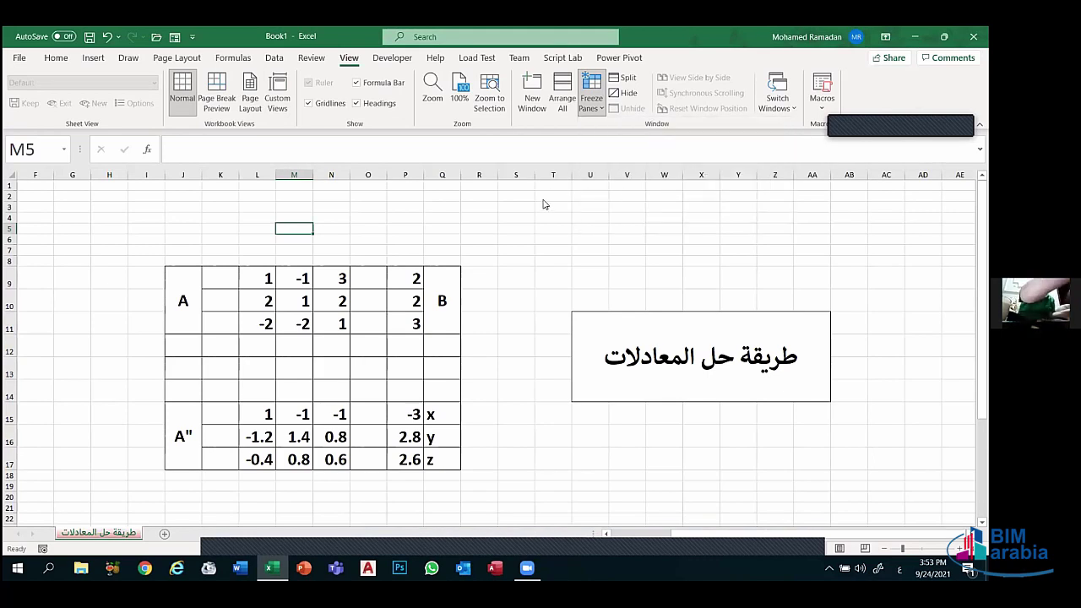
left_click(544, 197)
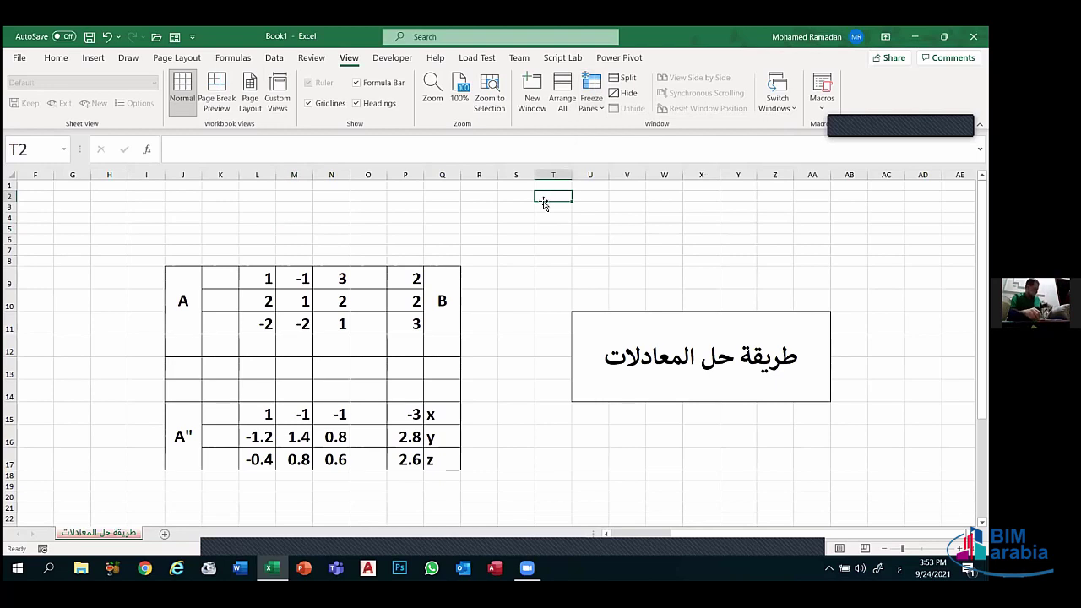
- Select empty cells T3 through R6, switch back to the Home ribbon, and select N3
left_click(548, 210)
left_click(549, 217)
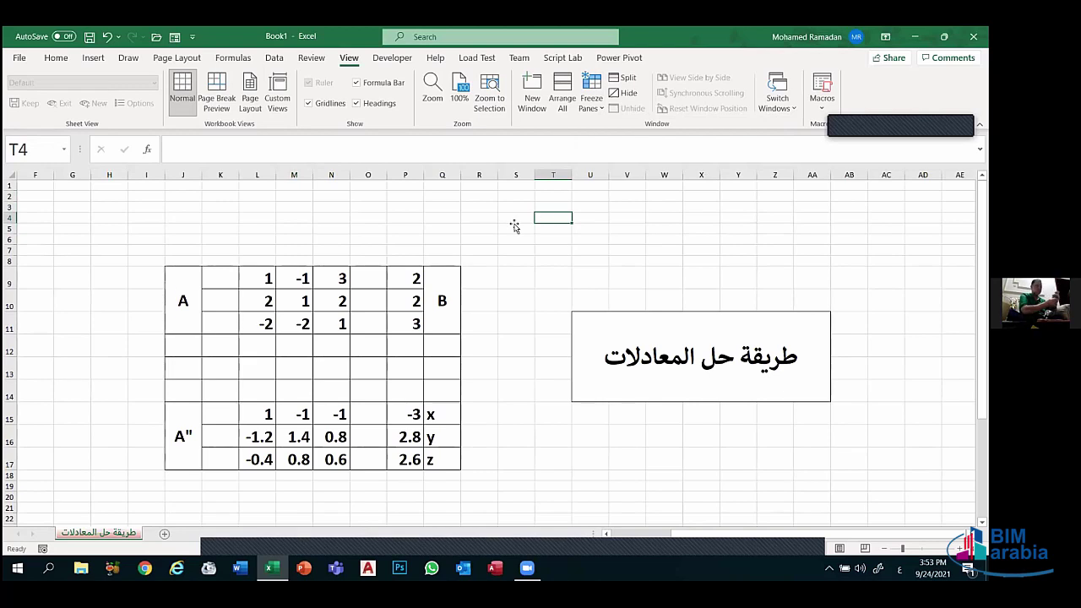
left_click(514, 226)
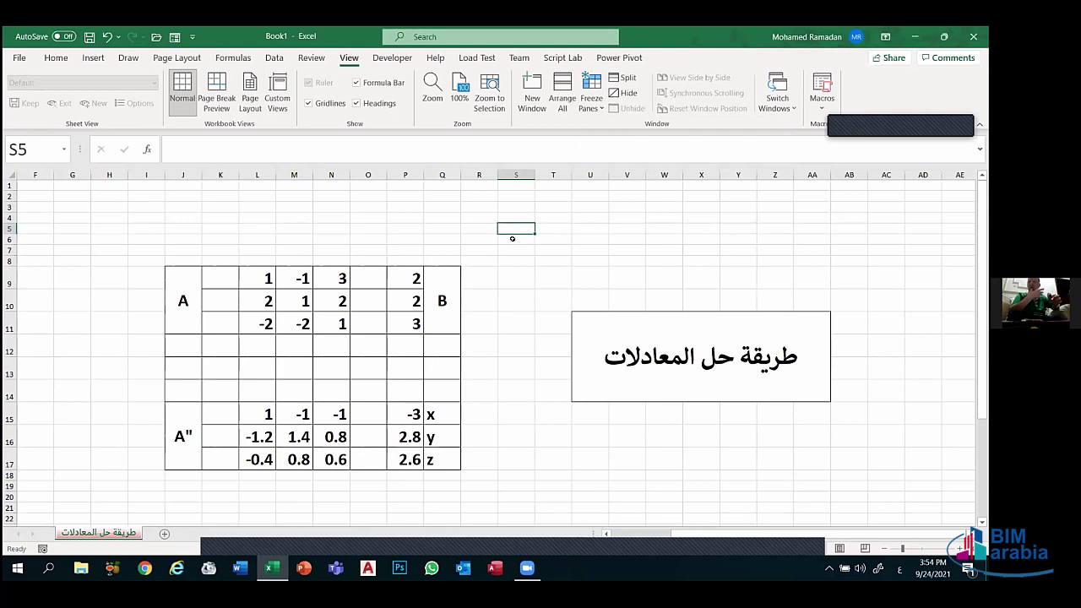
left_click(512, 239)
left_click(486, 238)
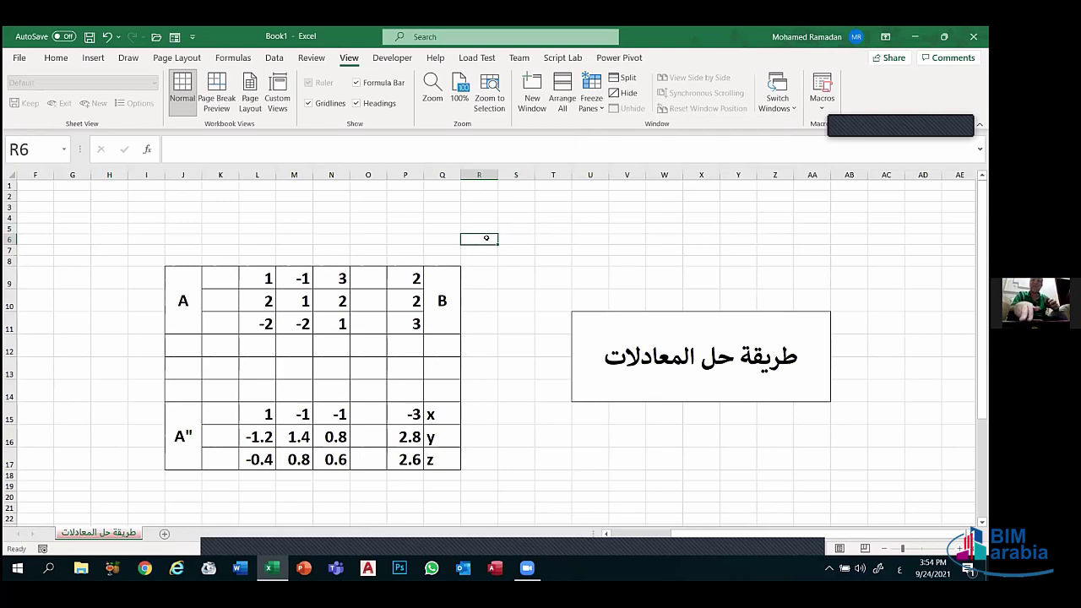
left_click(68, 57)
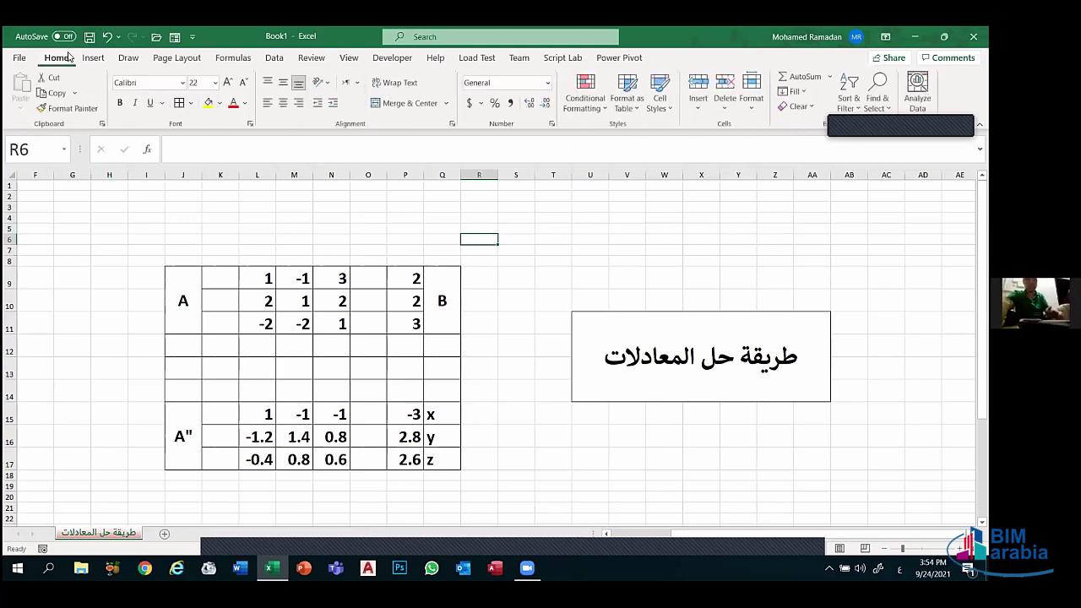
left_click(329, 208)
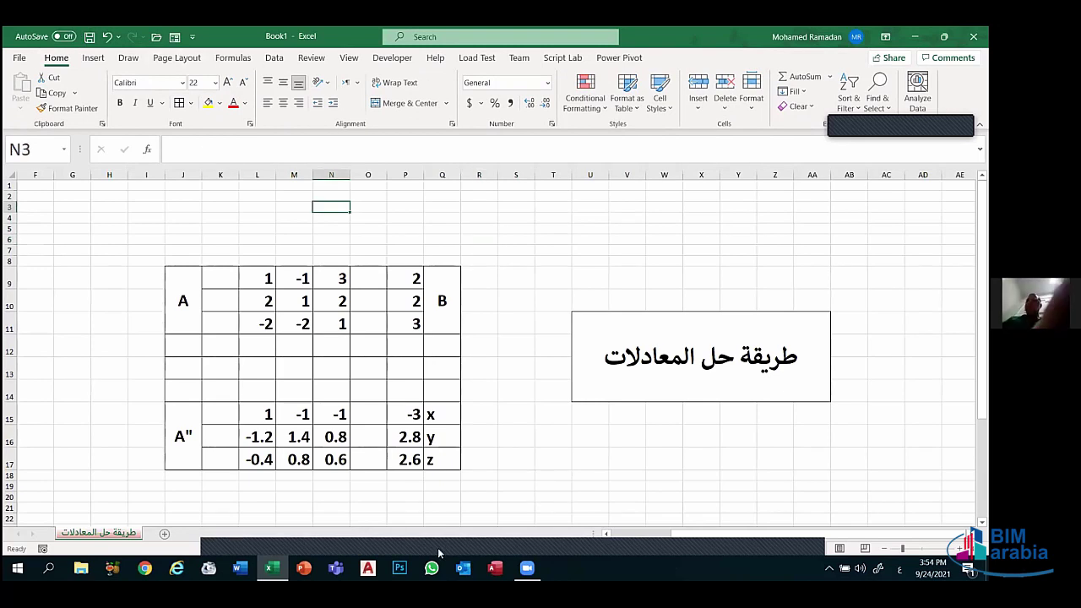
mouse_move(304, 567)
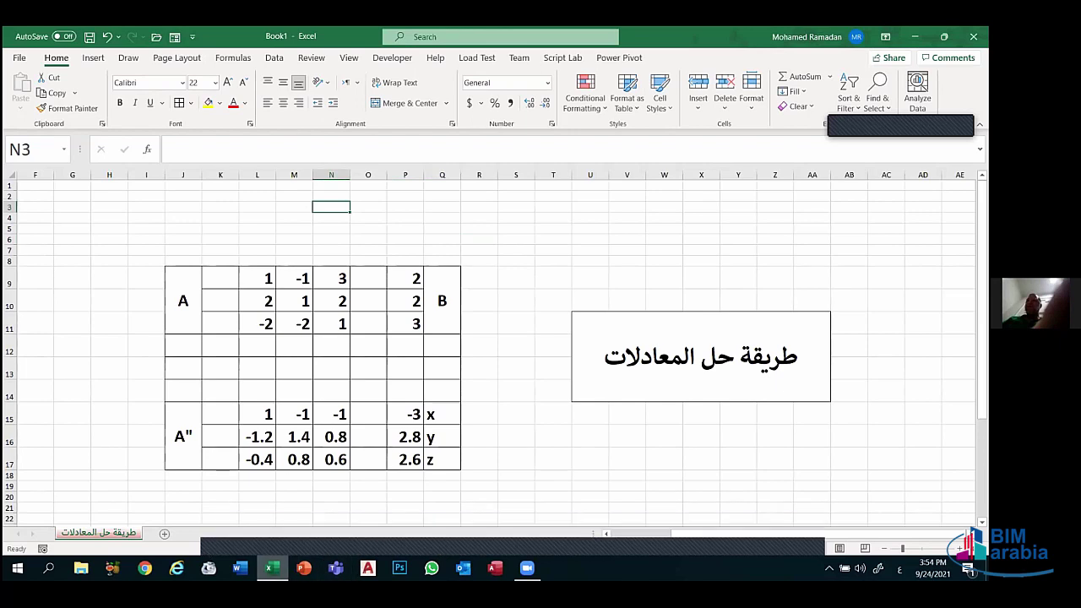
- Open the recent function-examples workbook from the taskbar and inspect the SUM of 689 in D13 on its المعادلات sheet
right_click(270, 568)
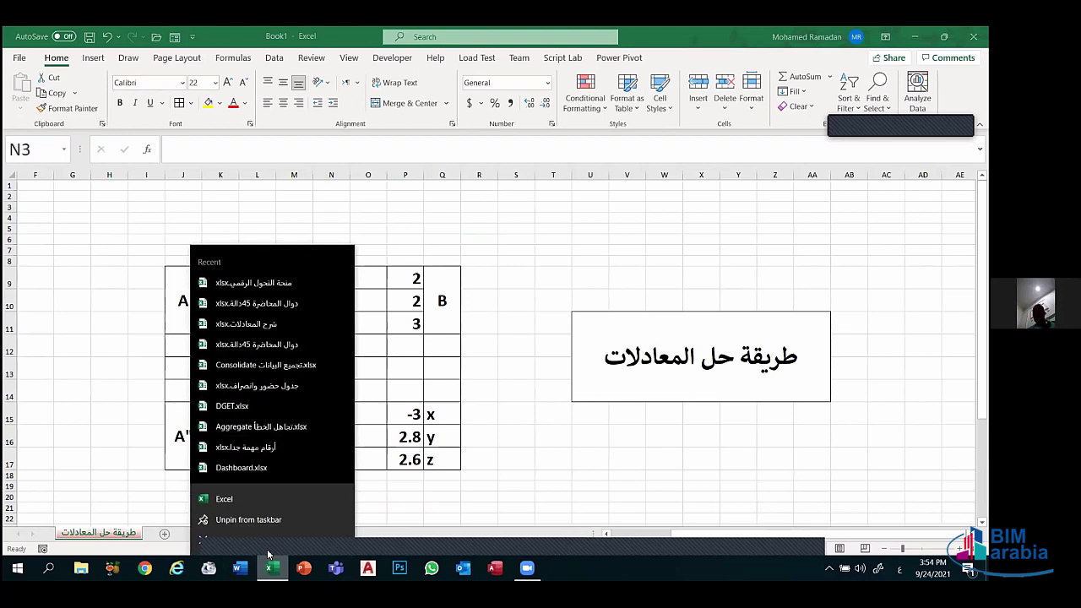
left_click(254, 344)
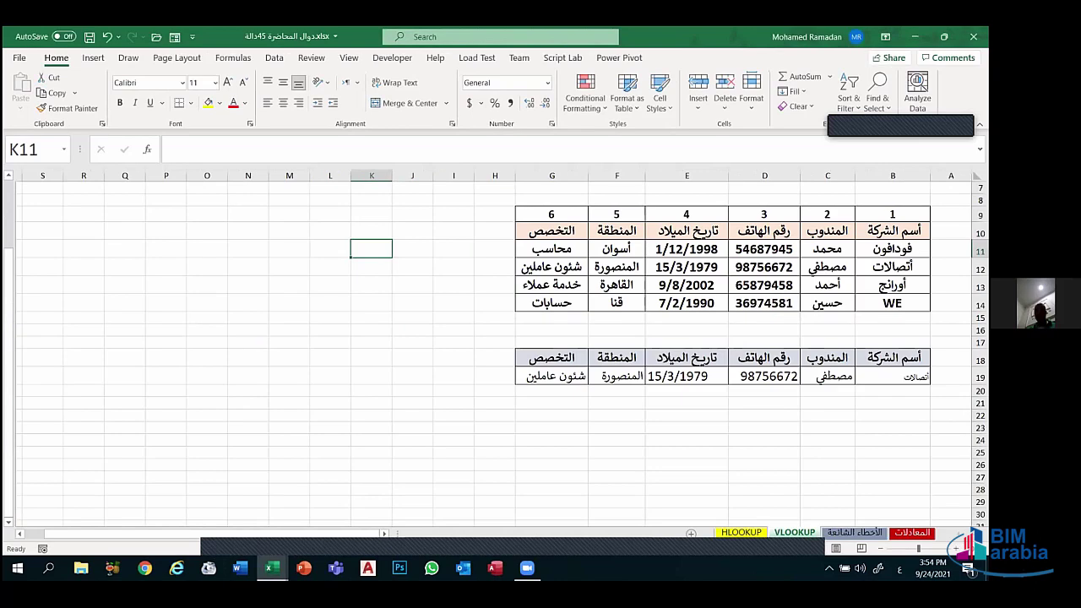
key("ctrl+Page_Up")
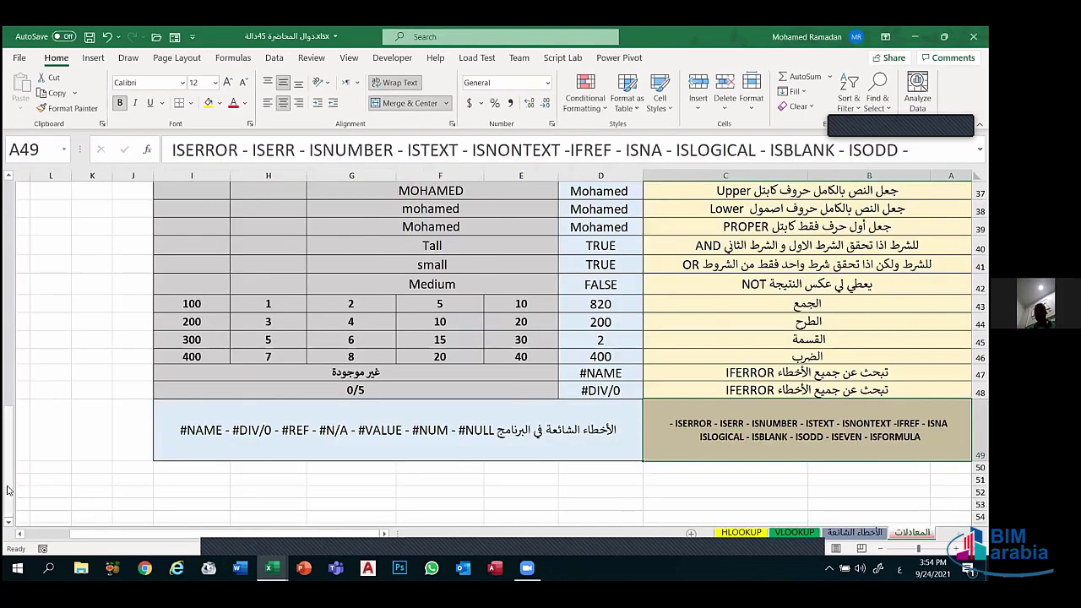
mouse_move(7, 490)
left_mouse_down()
mouse_move(8, 304)
mouse_move(18, 289)
left_mouse_up()
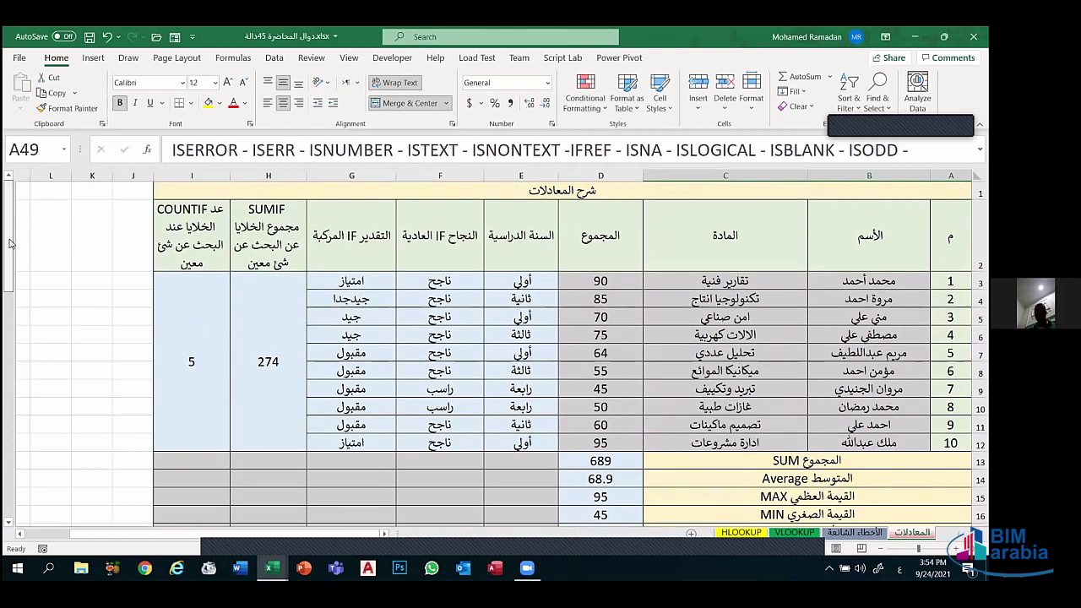
scroll(19, 289, "down", 1)
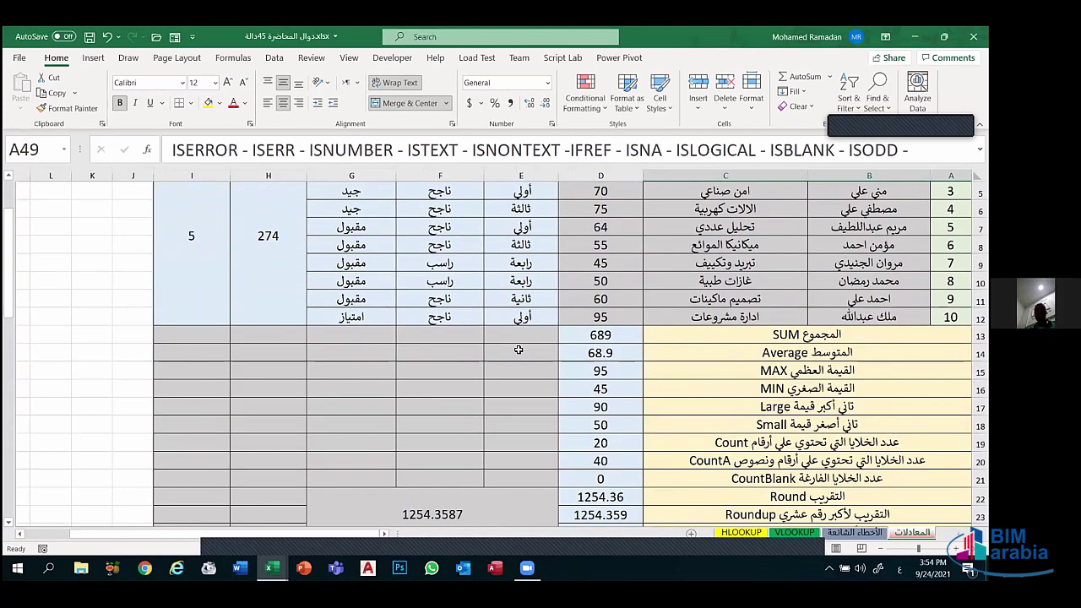
left_click(600, 336)
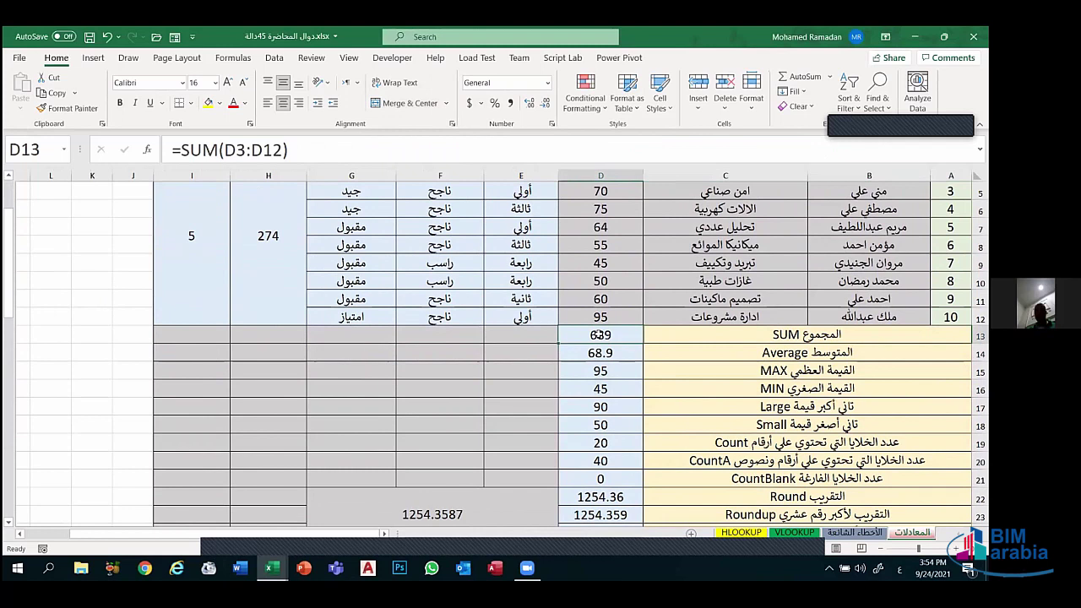
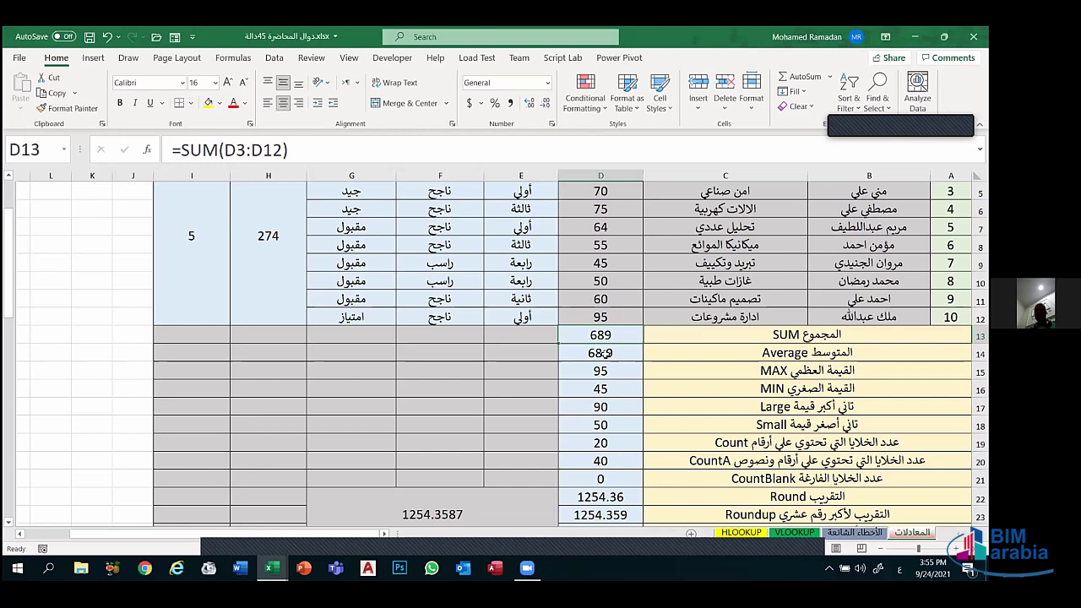
- Inspect the AVERAGE, MAX, MIN, LARGE, SMALL and COUNT formulas in cells D14 to D19
left_click(605, 354)
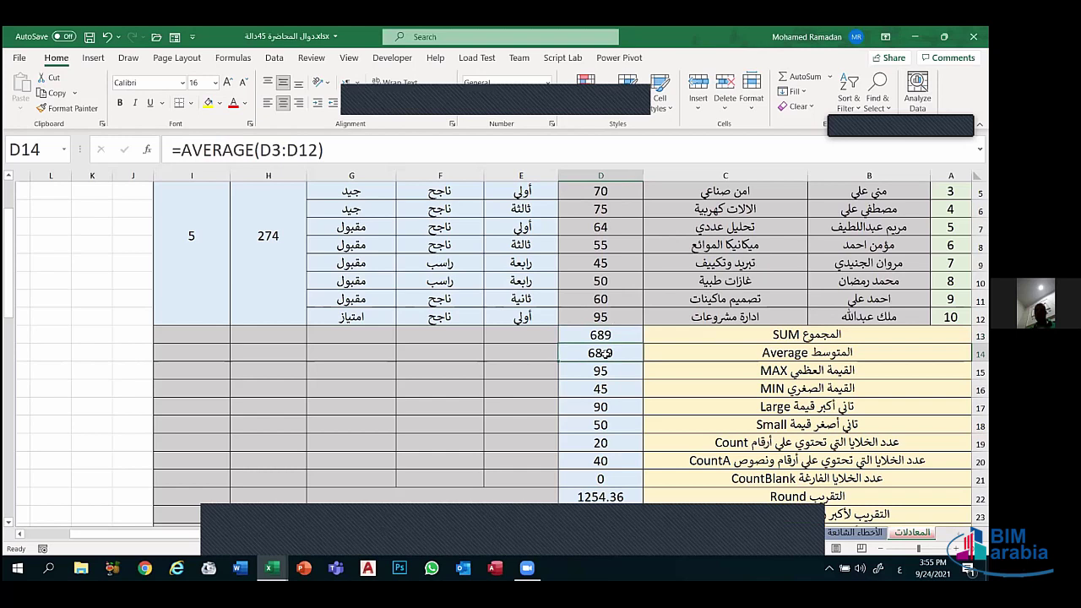
left_click(593, 366)
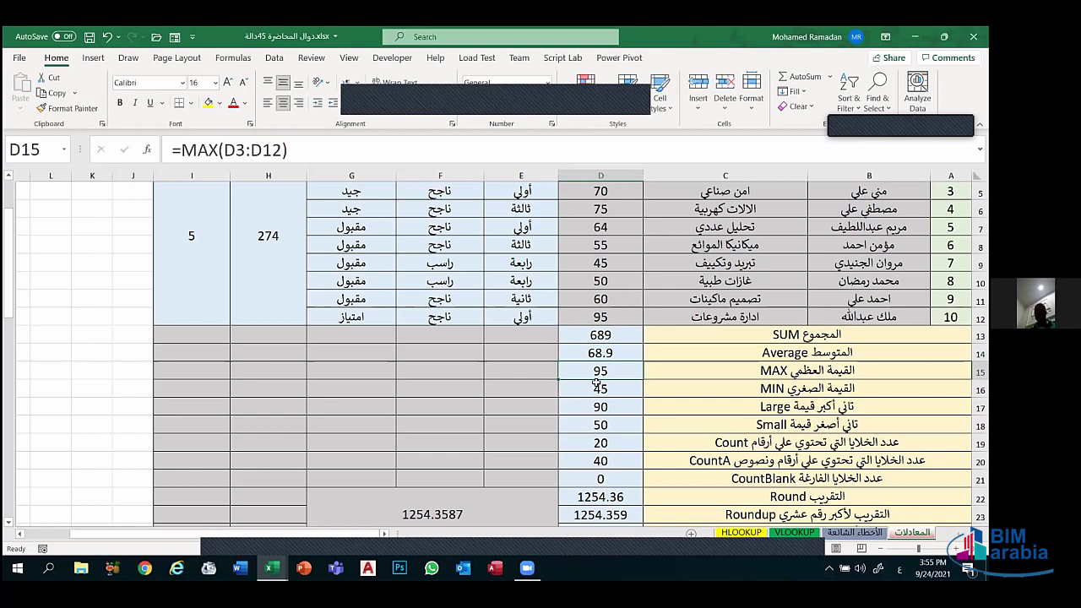
left_click(597, 386)
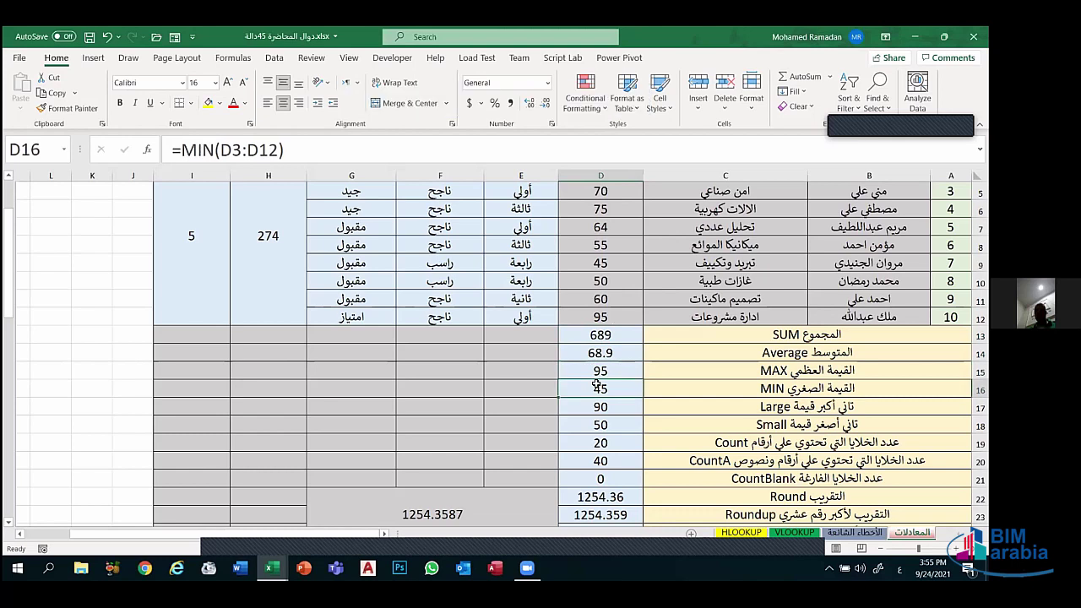
left_click(604, 405)
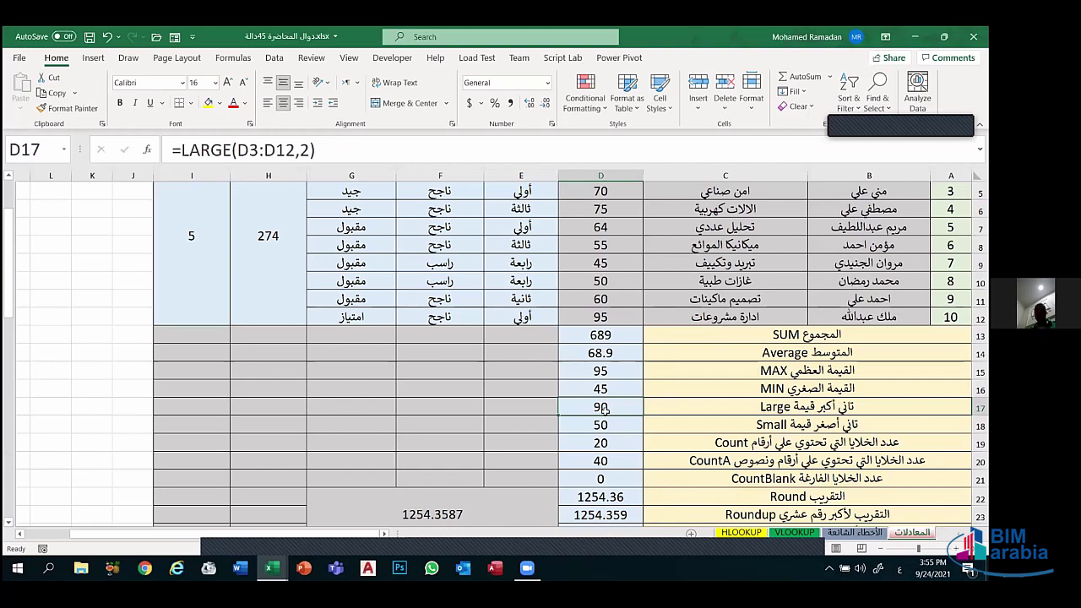
left_click(602, 425)
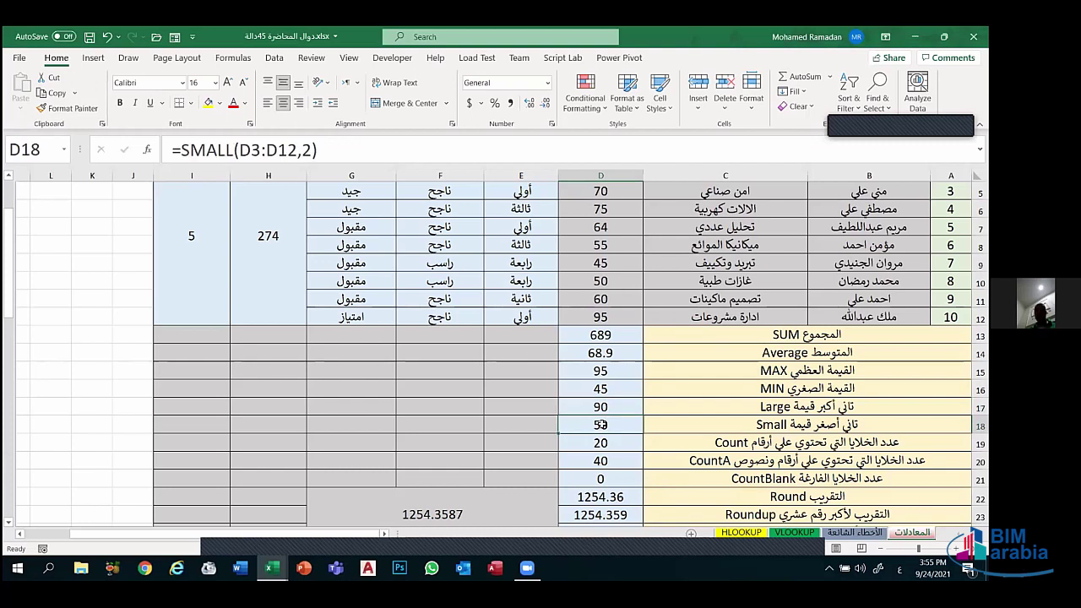
left_click(600, 441)
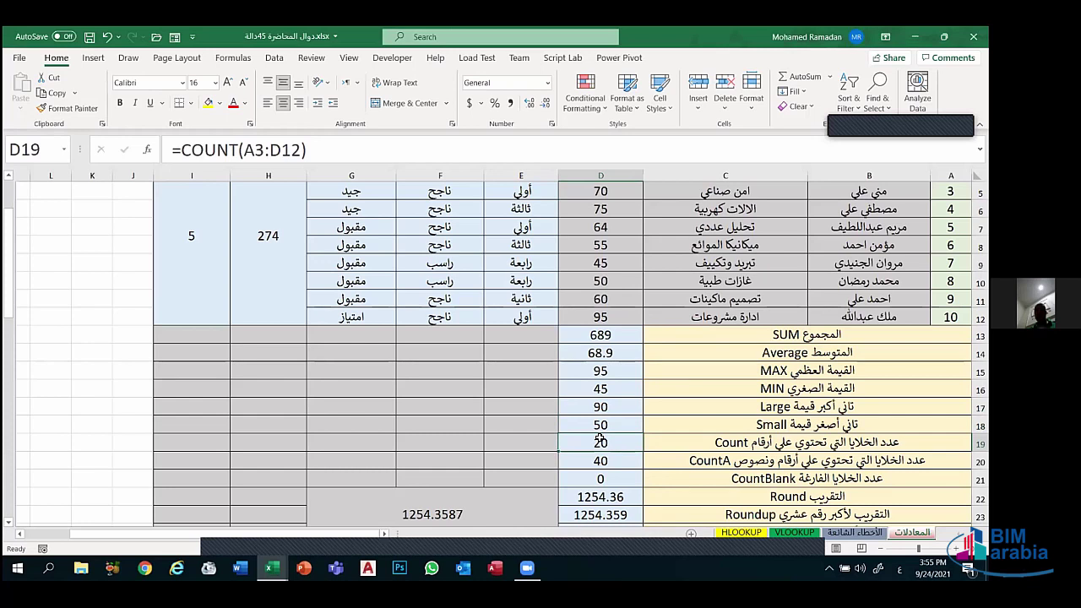
- Scroll further down and inspect the MOD formula in D34 and the contents of D37 and D39
left_click_drag(6, 227, 7, 268)
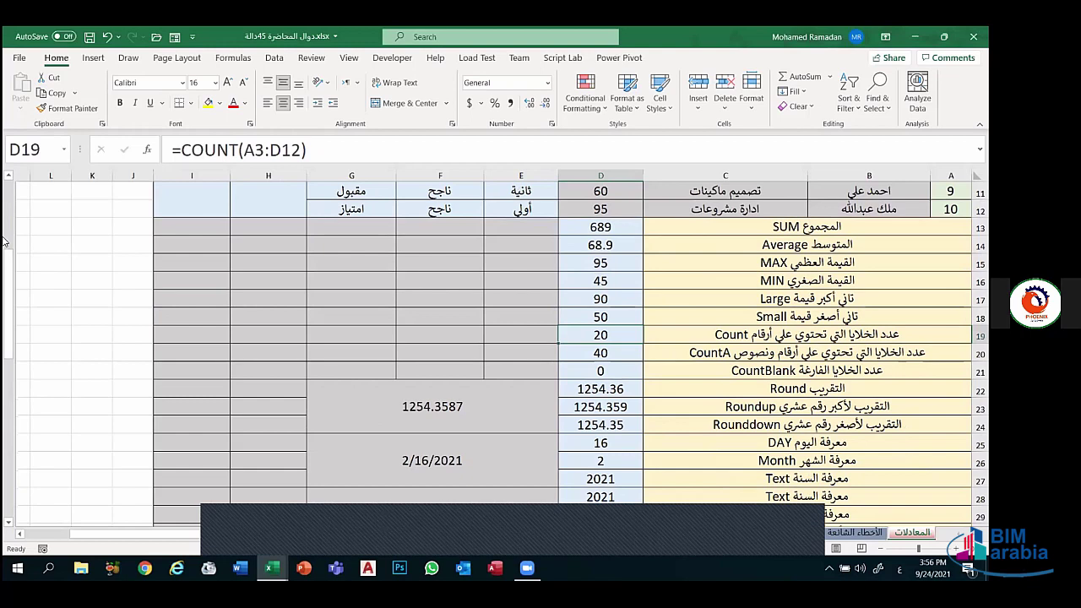
left_click_drag(8, 256, 11, 294)
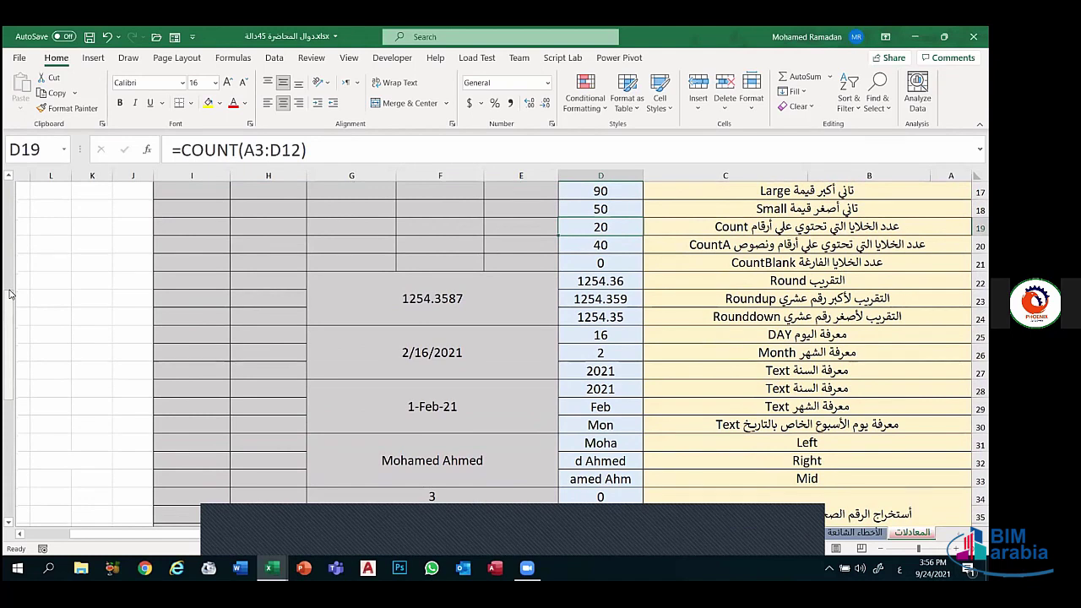
scroll(11, 294, "down", 2)
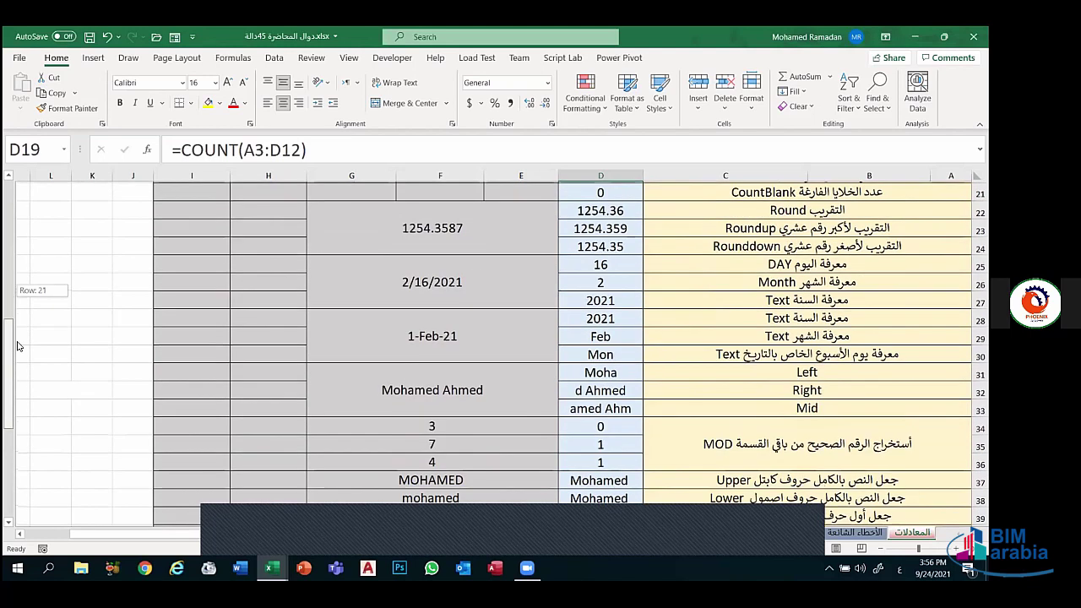
scroll(15, 329, "down", 2)
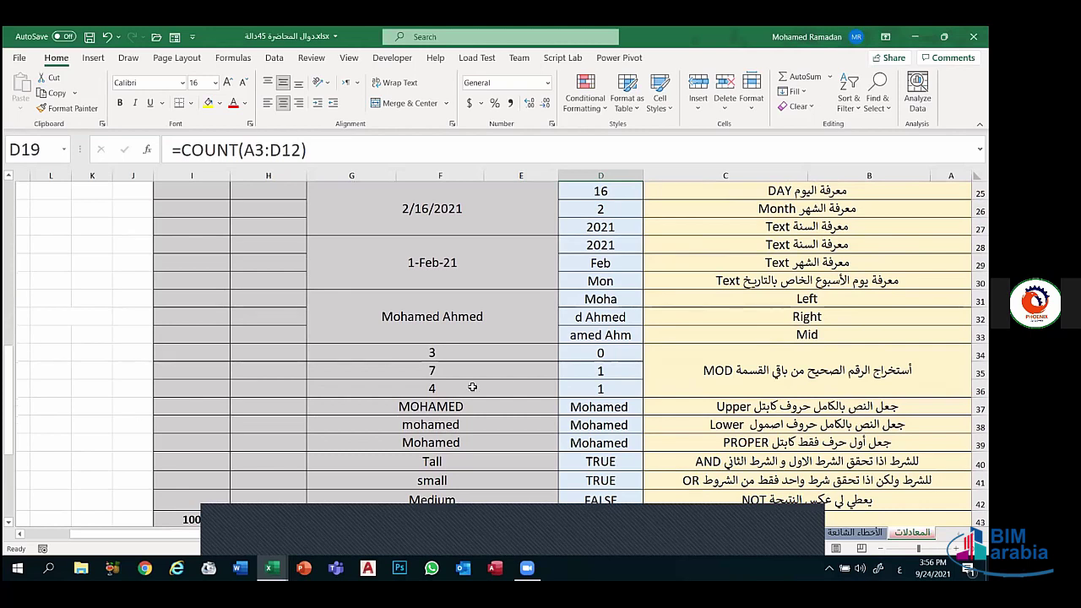
left_click(581, 359)
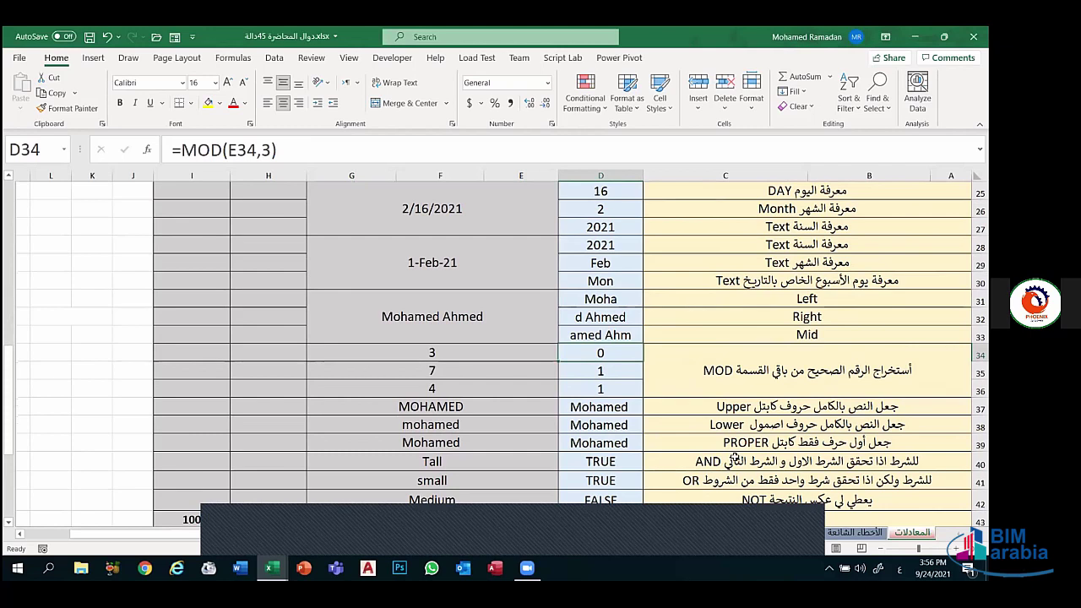
left_click(623, 407)
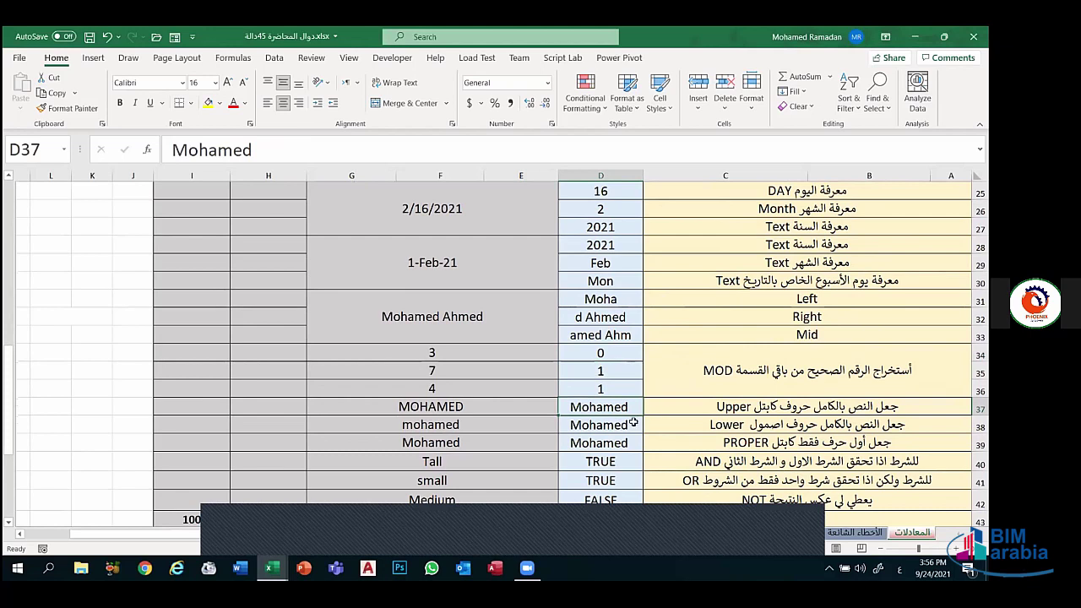
left_click(599, 441)
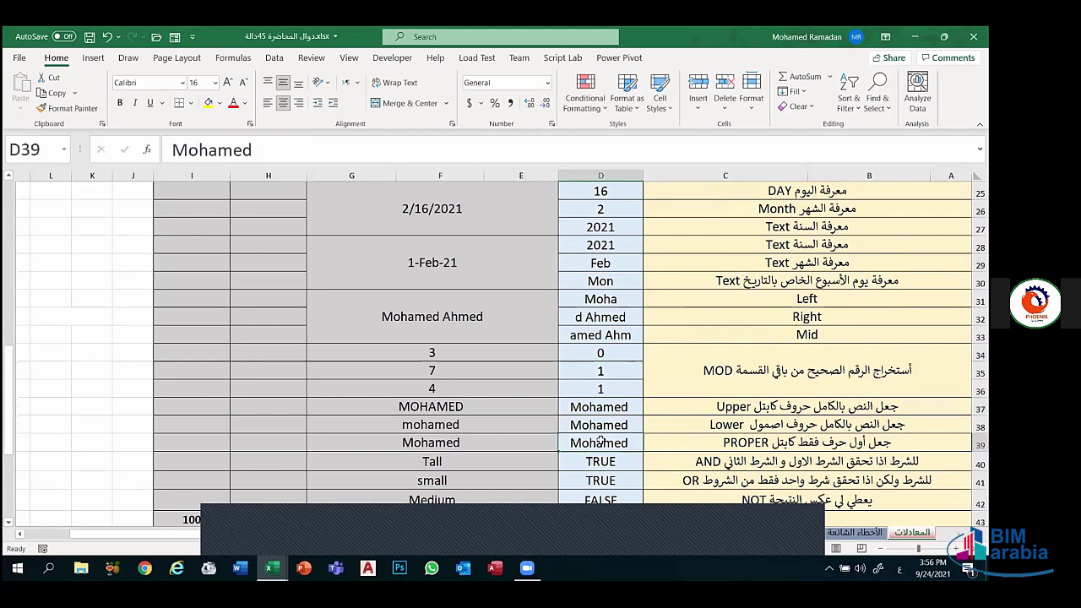
left_click_drag(4, 348, 8, 408)
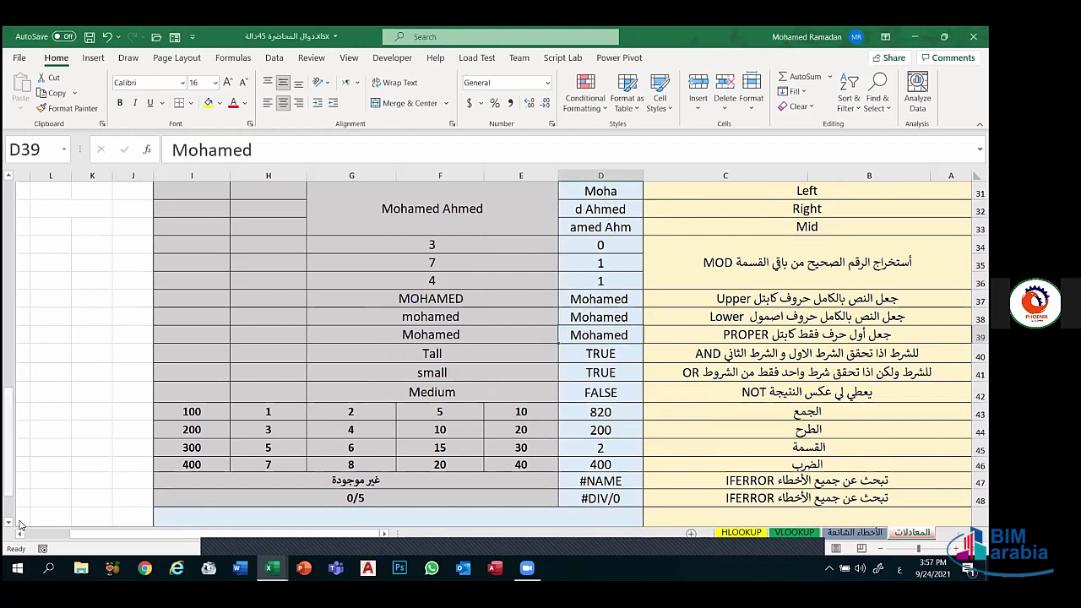
- Back at the top, check the SUMIF formula in H3 and COUNTIF in I3, then preview the open workbooks
left_click_drag(7, 498, 26, 289)
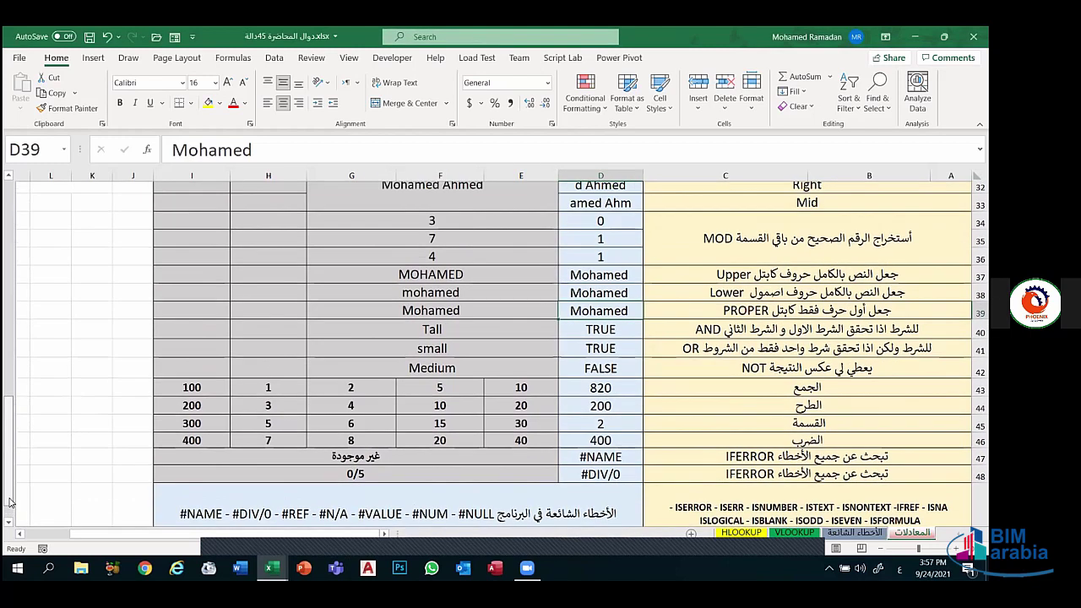
scroll(26, 262, "up", 4)
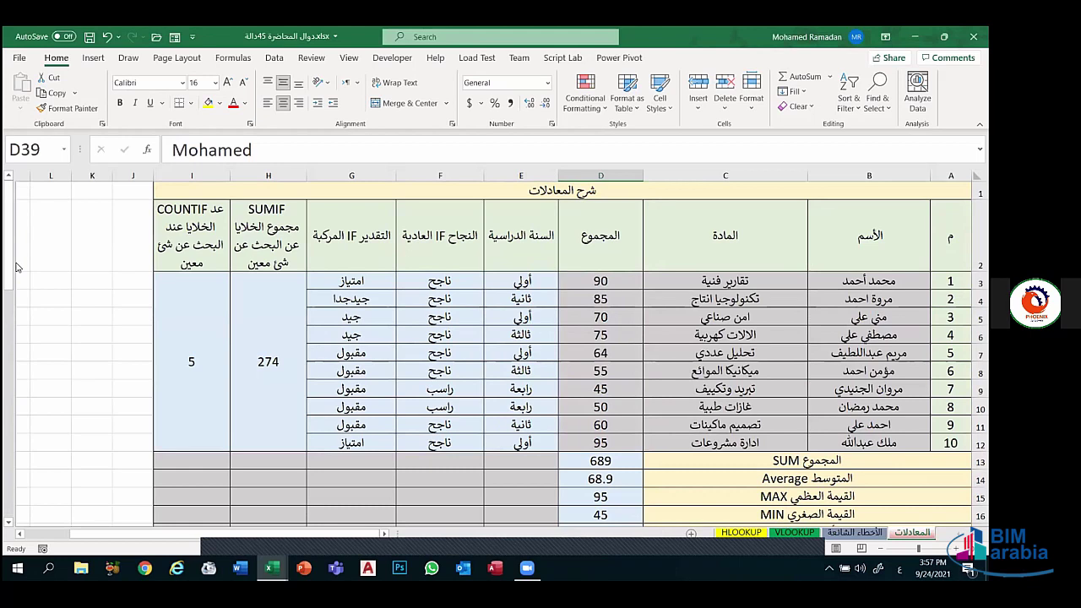
left_click(246, 376)
left_click(190, 354)
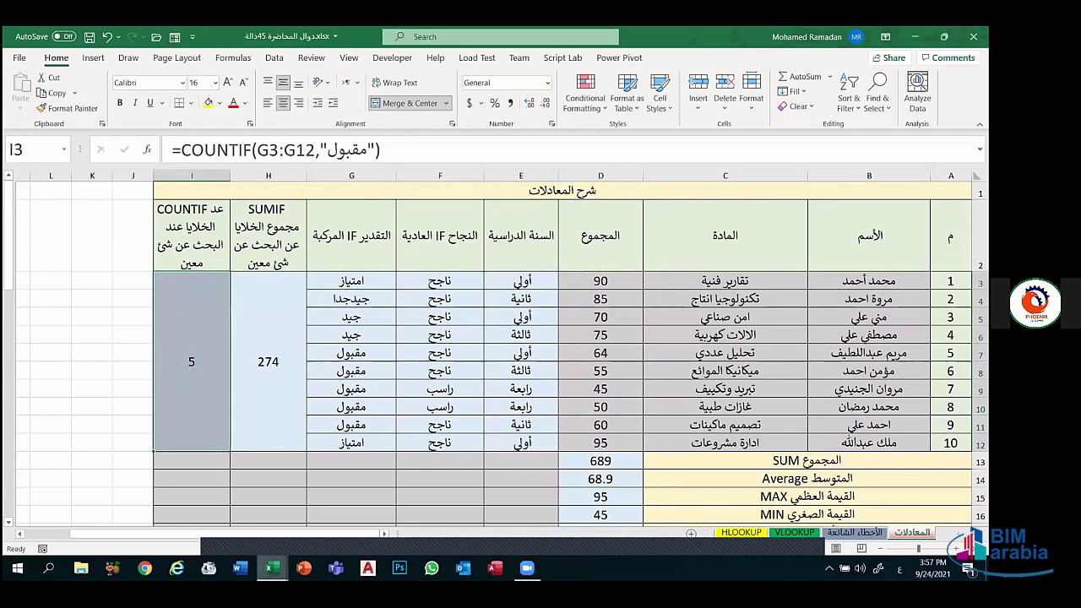
left_click(271, 567)
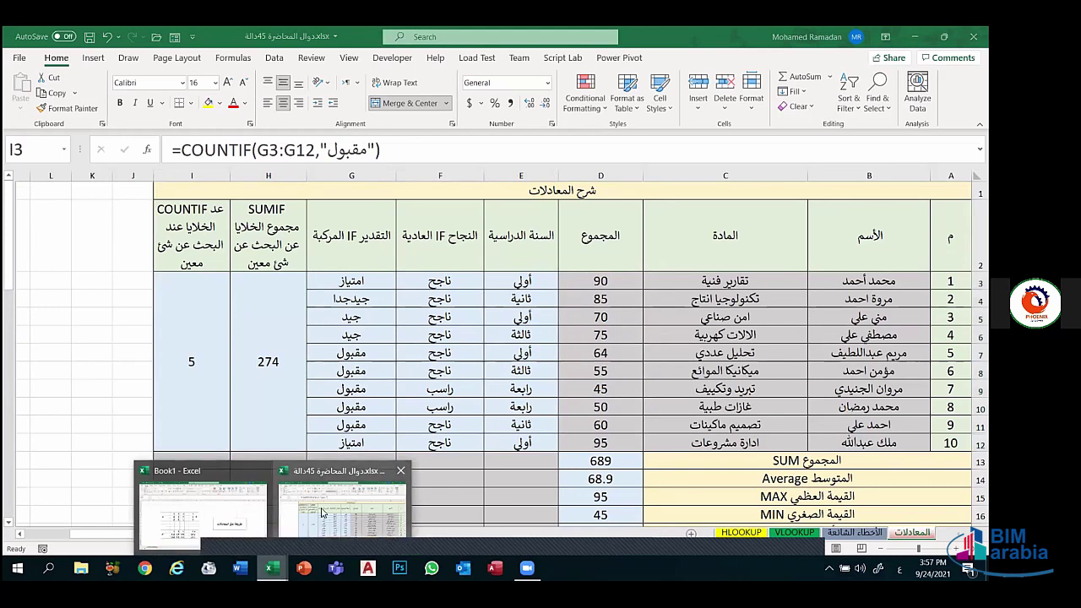
- Close the lecture workbook, check Book1's MMULT formulas in P15 and P16, and launch Outlook
left_click(399, 471)
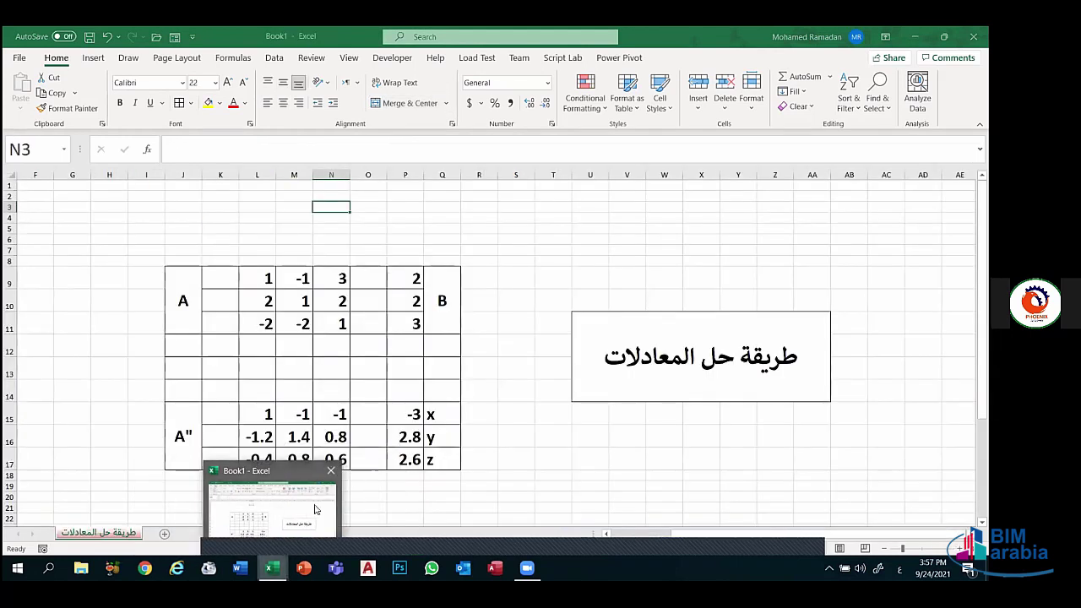
left_click(409, 413)
left_click(409, 437)
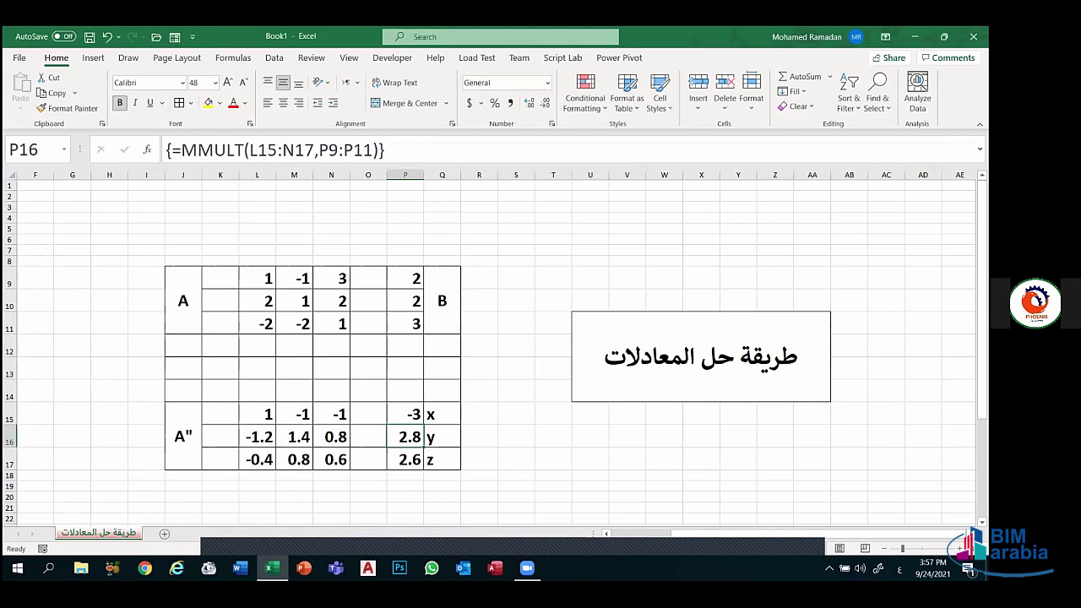
left_click(463, 568)
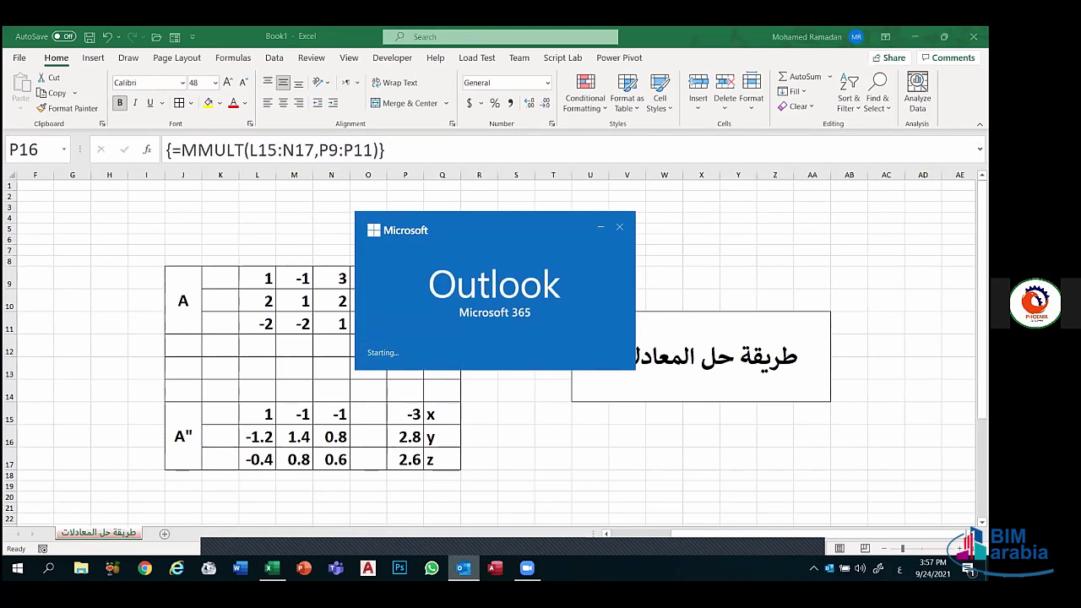
- Filter the Inbox to unread messages and browse the Send/Receive, Folder, View, Developer and Help tabs
key("alt+Tab")
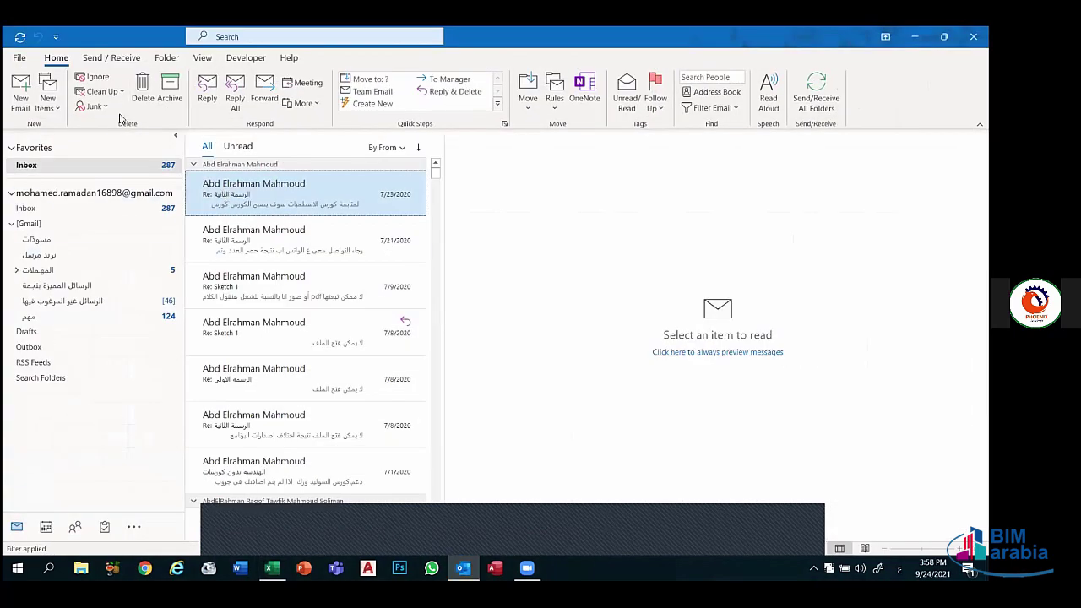
left_click(234, 147)
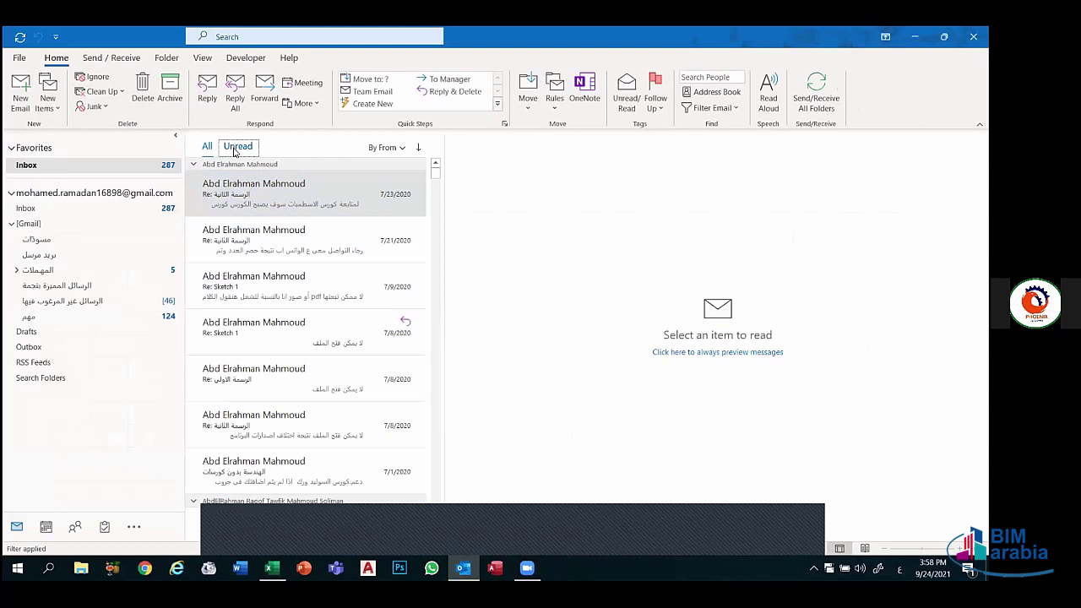
left_click(90, 58)
left_click(166, 58)
left_click(201, 57)
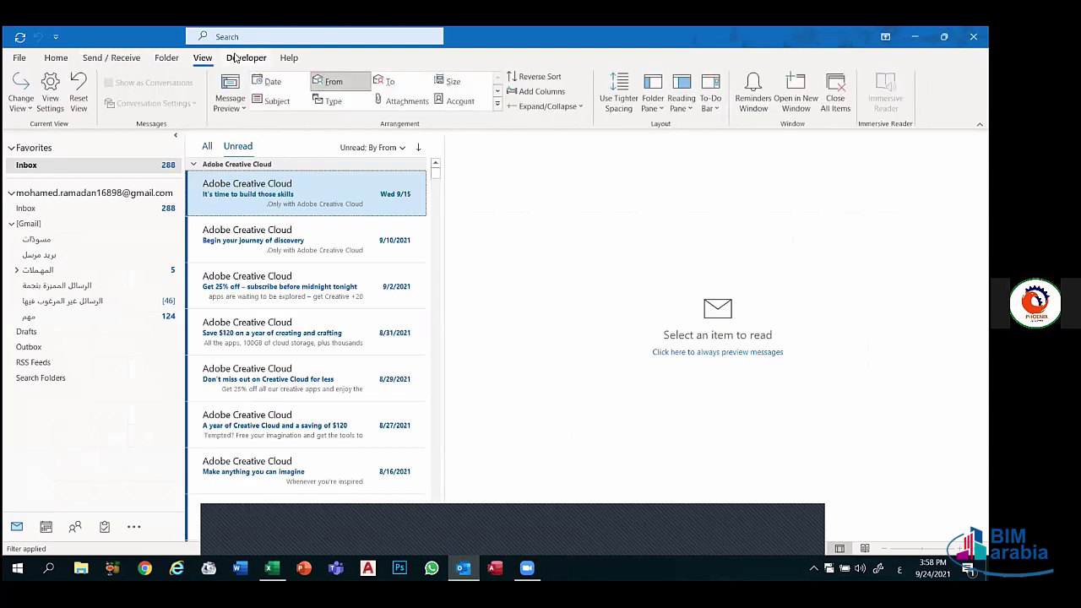
left_click(245, 58)
left_click(289, 57)
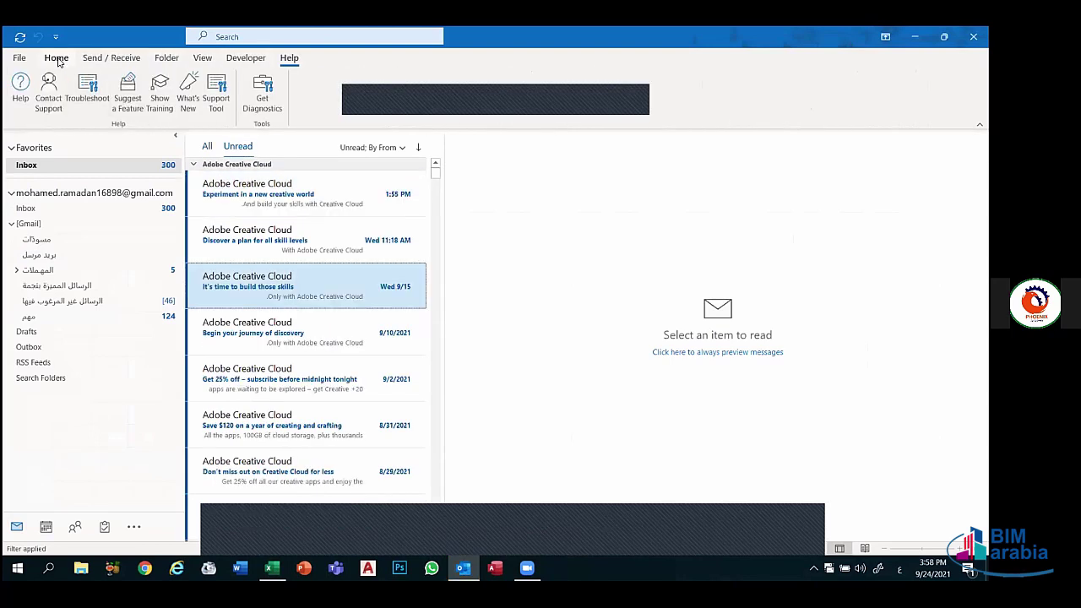
- Return to the Home tab and dismiss the Lecture 1 reminder
left_click(57, 59)
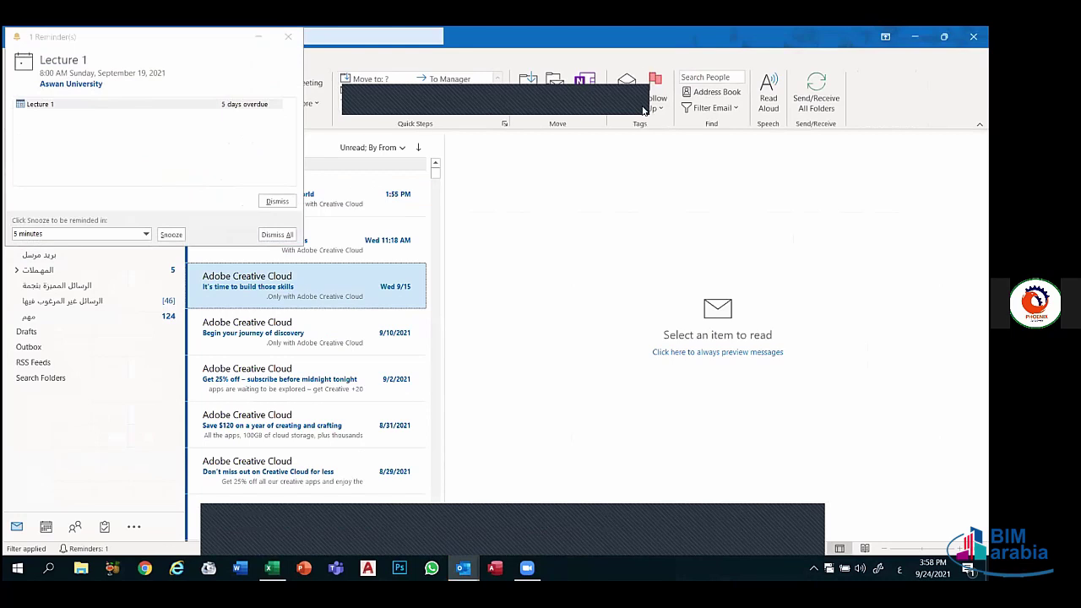
left_click(288, 36)
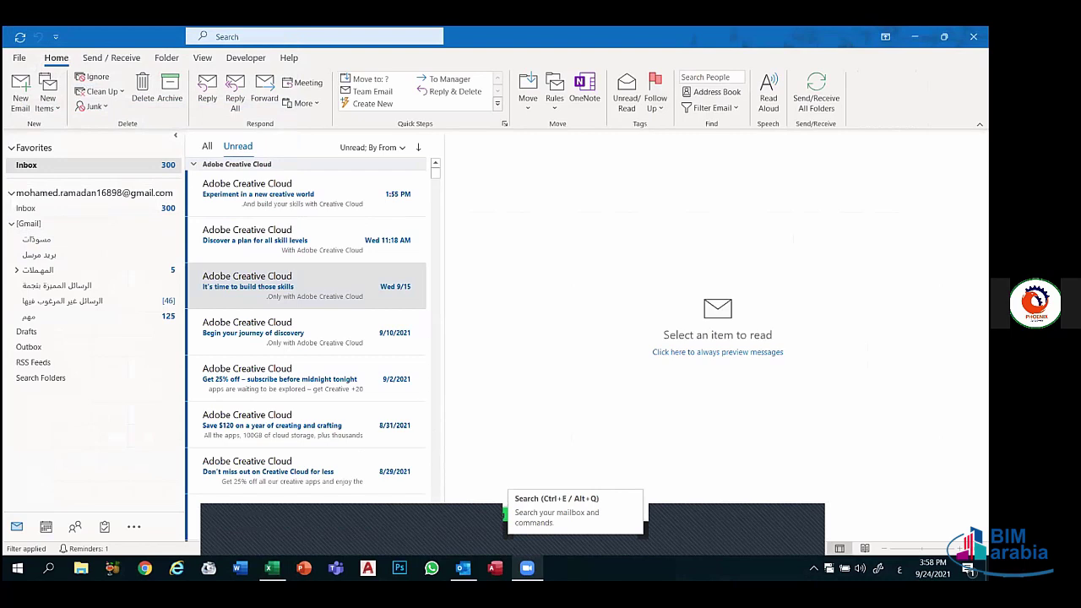
mouse_move(507, 527)
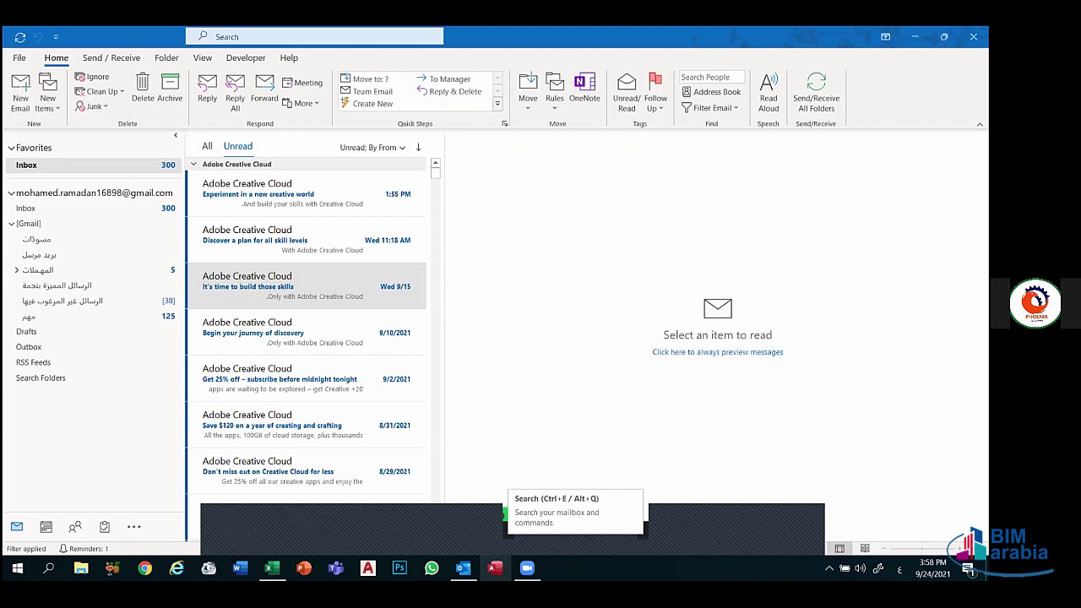
- Launch Access and create the blank database Database31 with an empty Table1
left_click(494, 567)
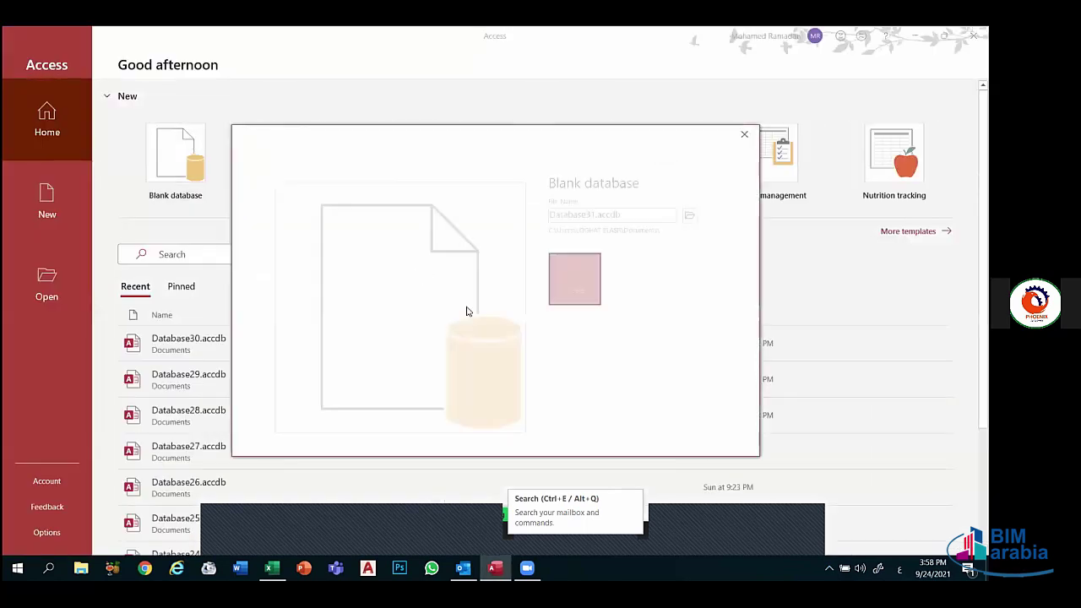
left_click(575, 279)
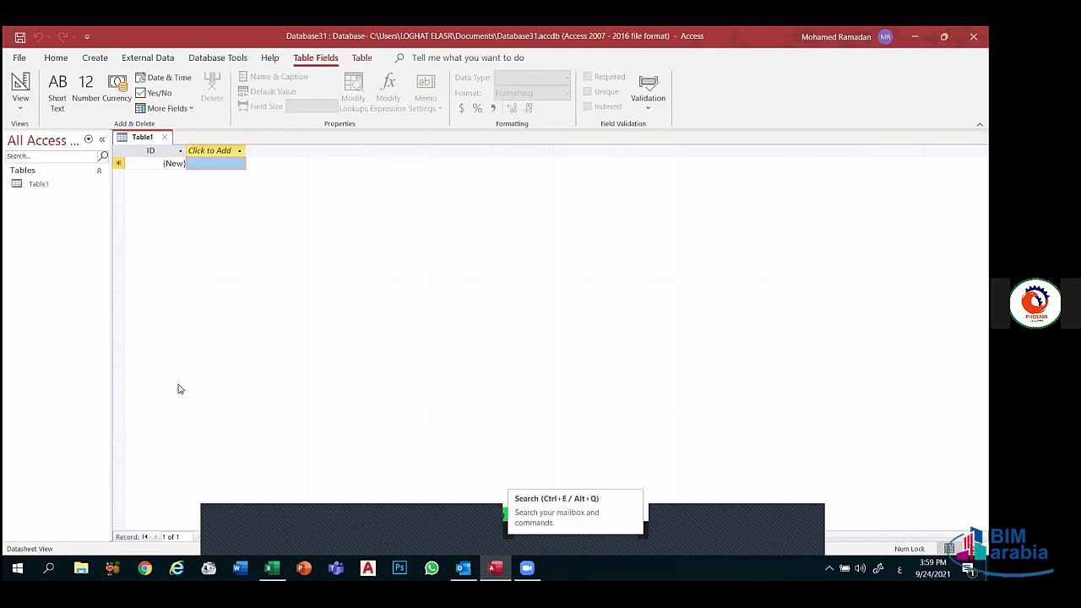
- Look through the Create, External Data, Database Tools and Home ribbon commands
left_click(101, 61)
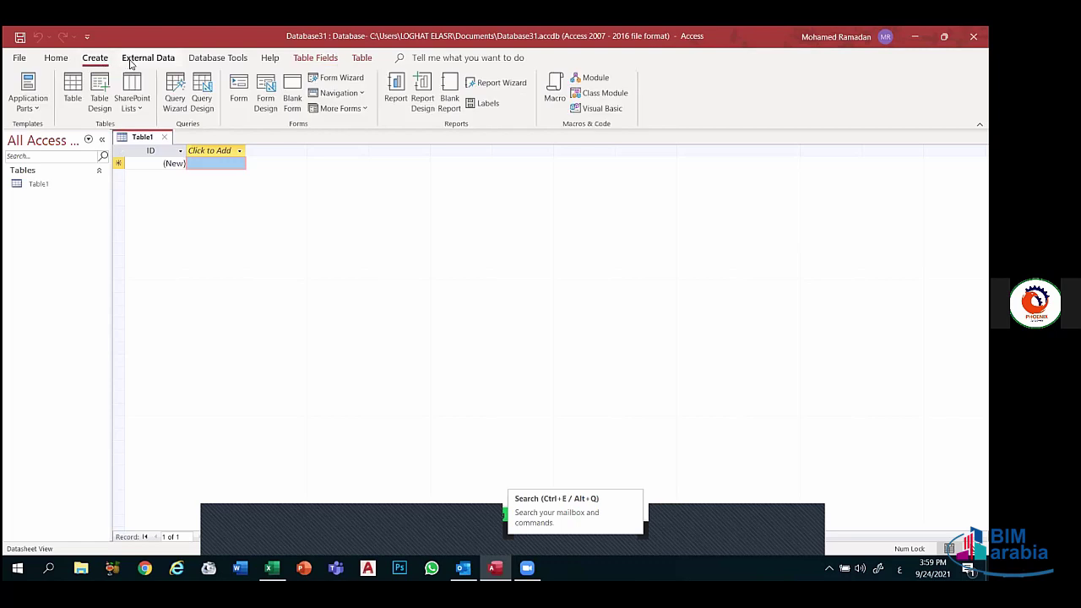
left_click(132, 63)
left_click(245, 57)
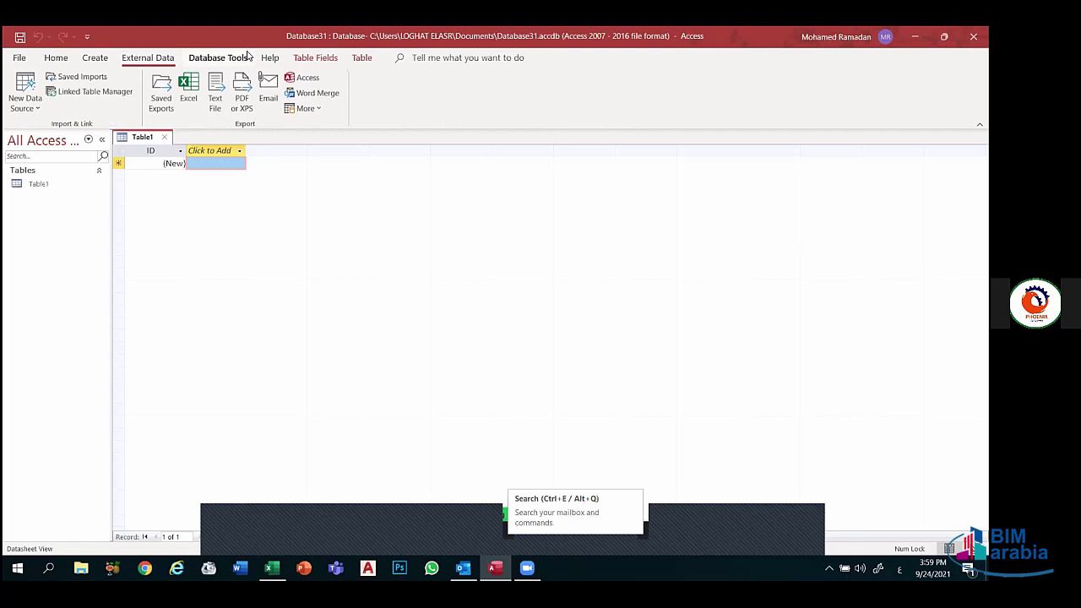
left_click(100, 59)
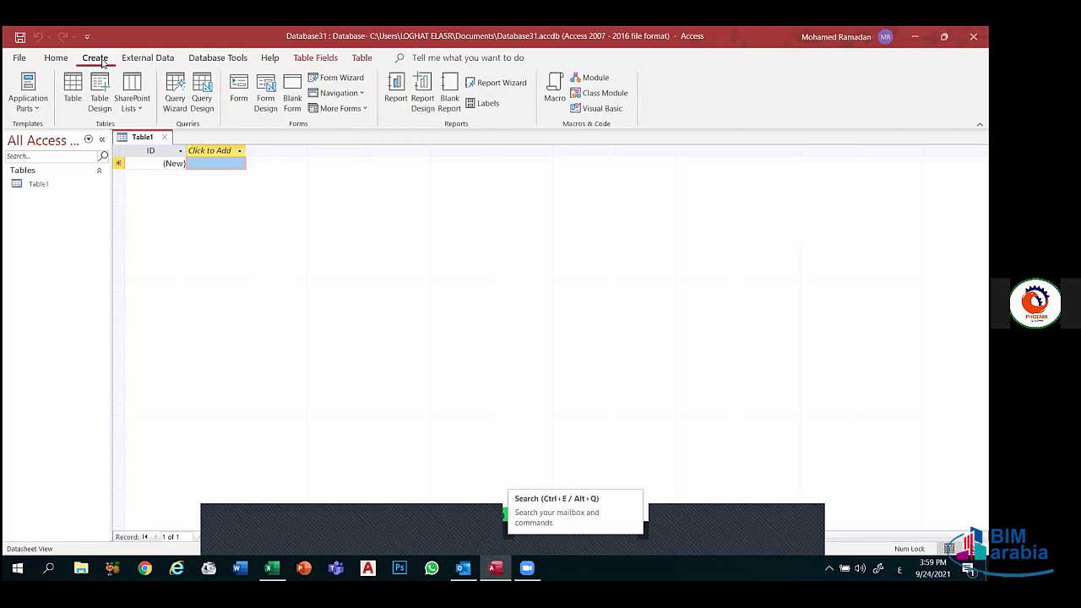
left_click(59, 61)
left_click(95, 59)
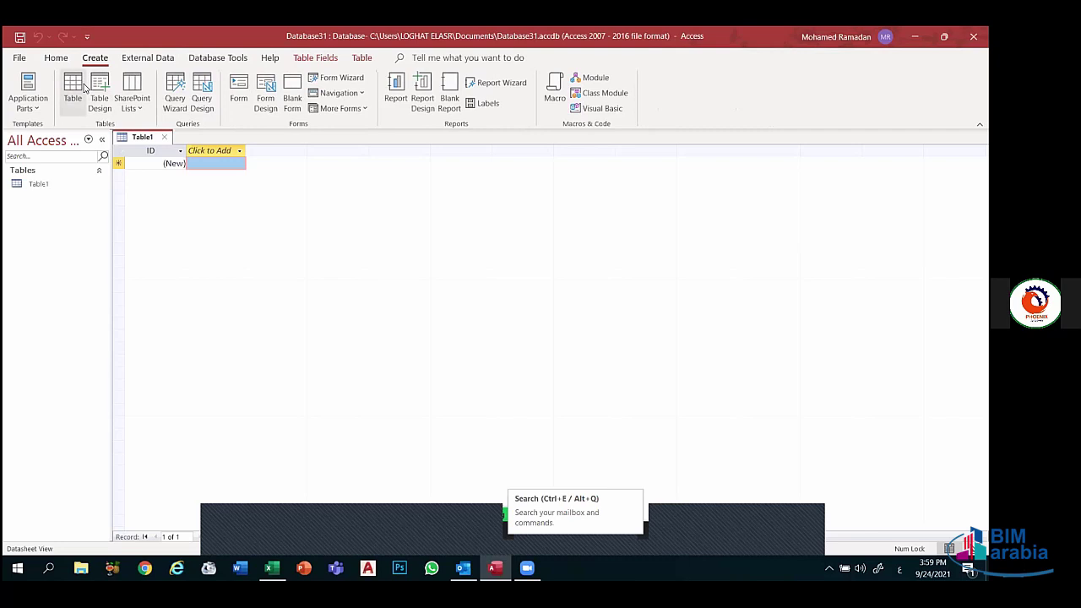
- Create the new table Table2 and switch it to Design View
left_click(73, 89)
left_click(20, 103)
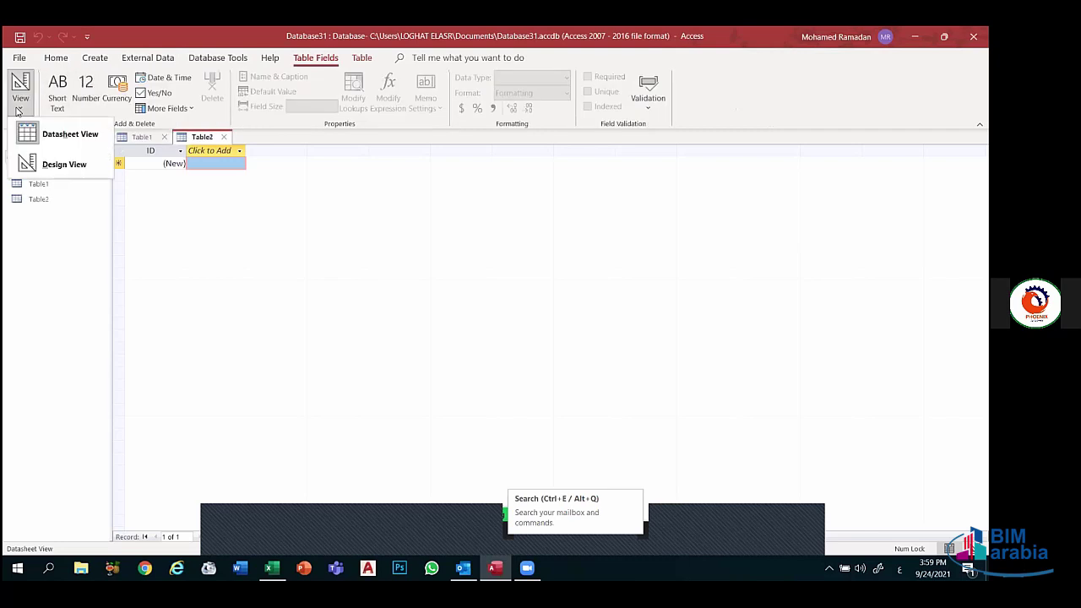
left_click(71, 175)
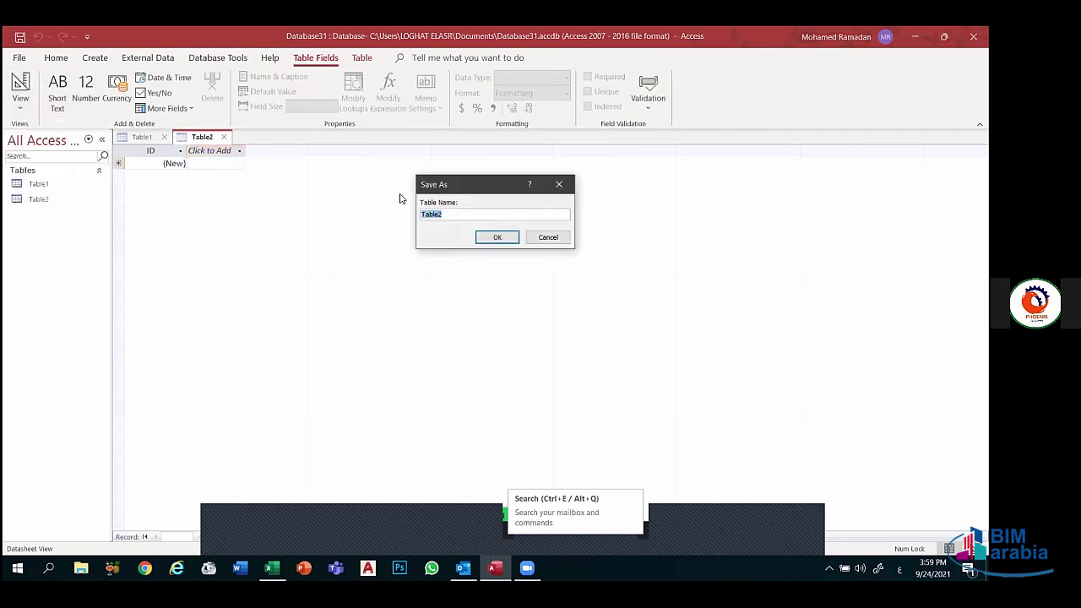
- Save the table as Table2, look over its design-view field rows, then close Access and Outlook
key("Return")
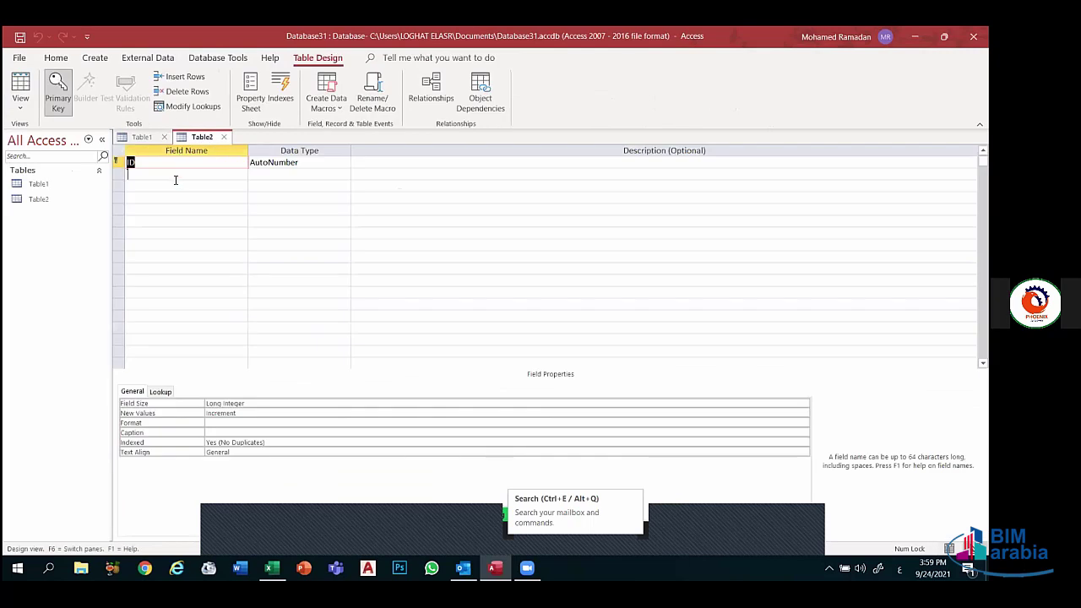
left_click(175, 179)
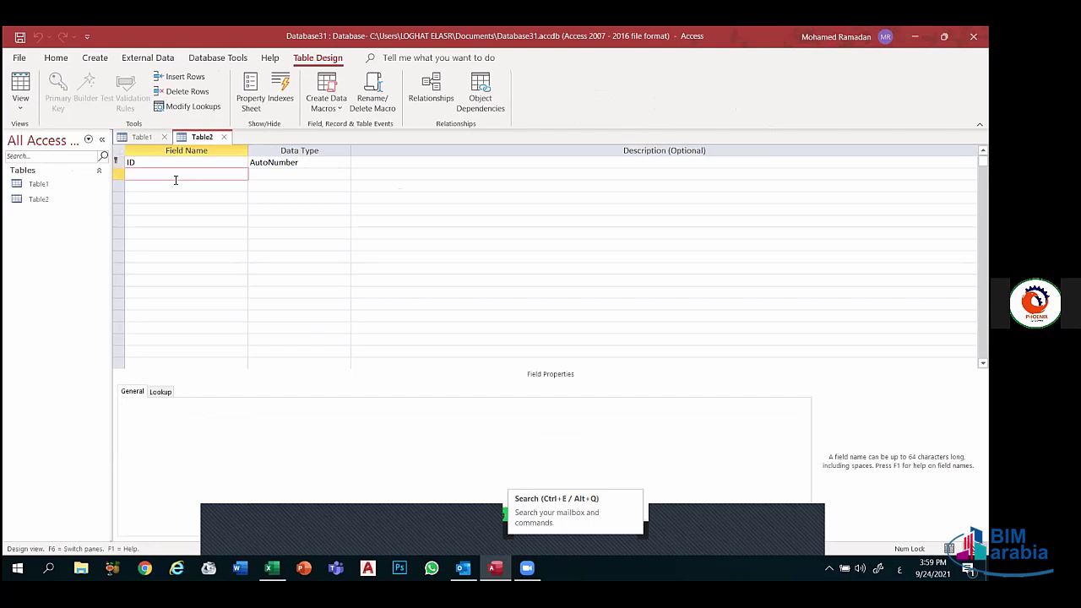
left_click(224, 62)
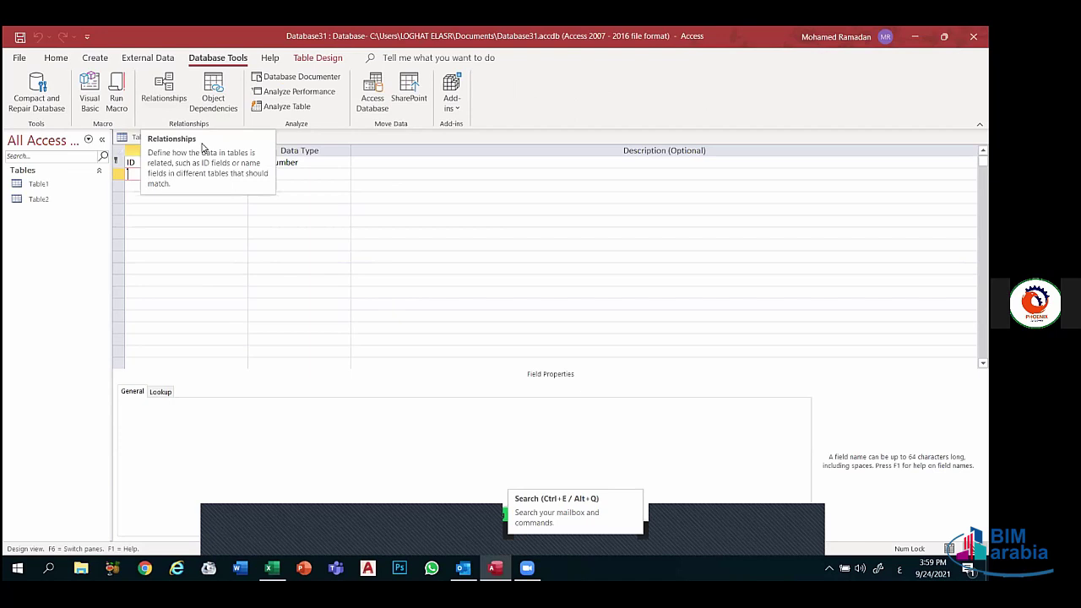
left_click(215, 198)
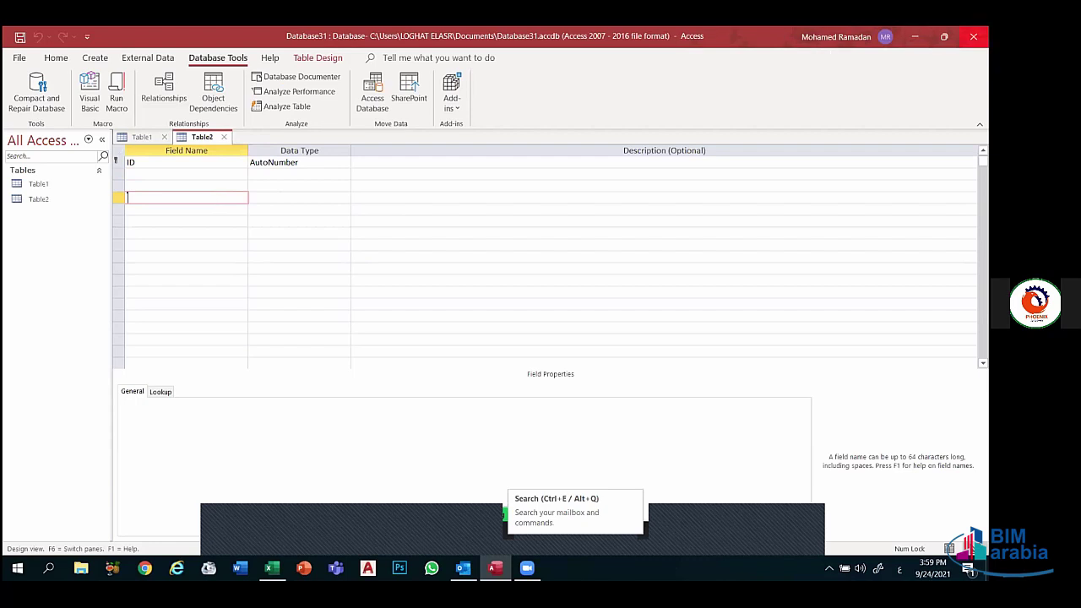
left_click(973, 36)
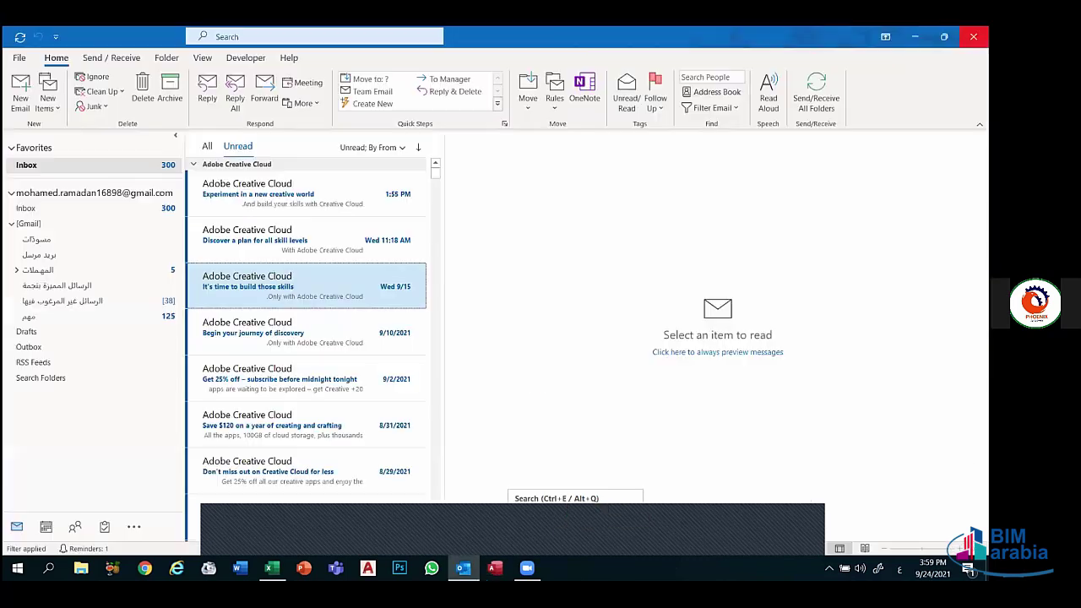
left_click(973, 36)
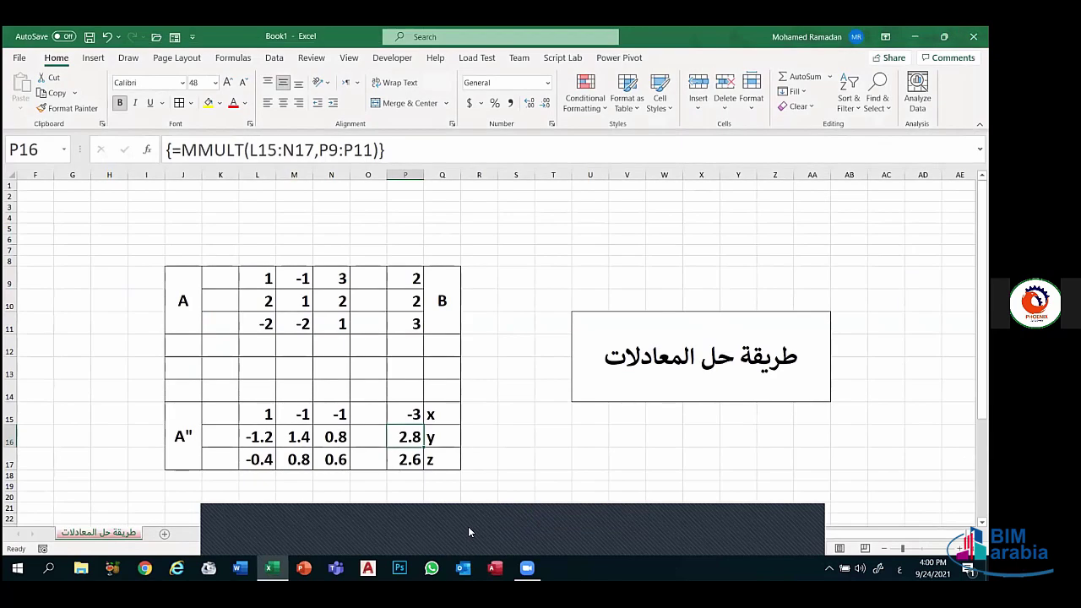